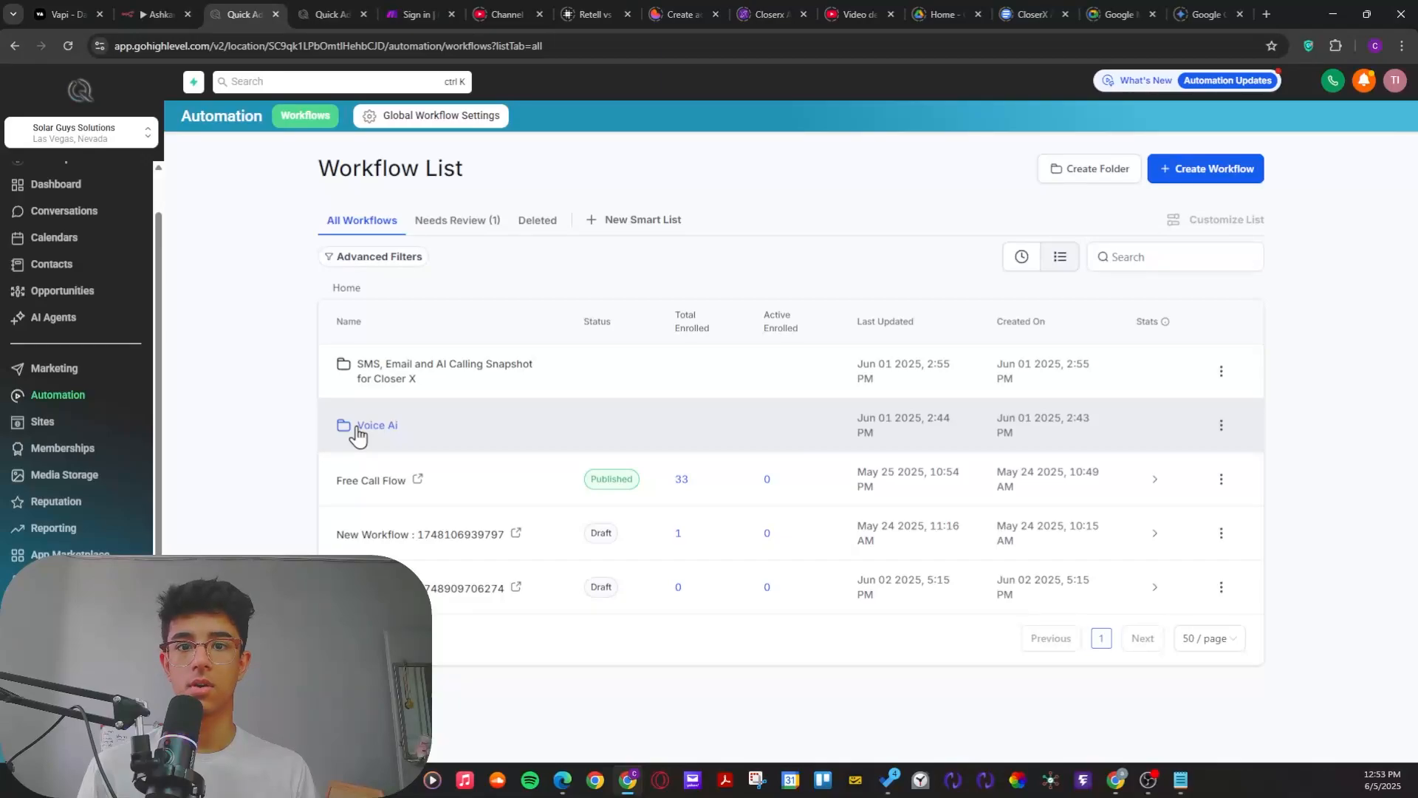
Step: Open the Voice Ai workflow folder and look through the AI caller assistant workflows it contains
{"action": "left_click", "coordinate": [358, 428]}
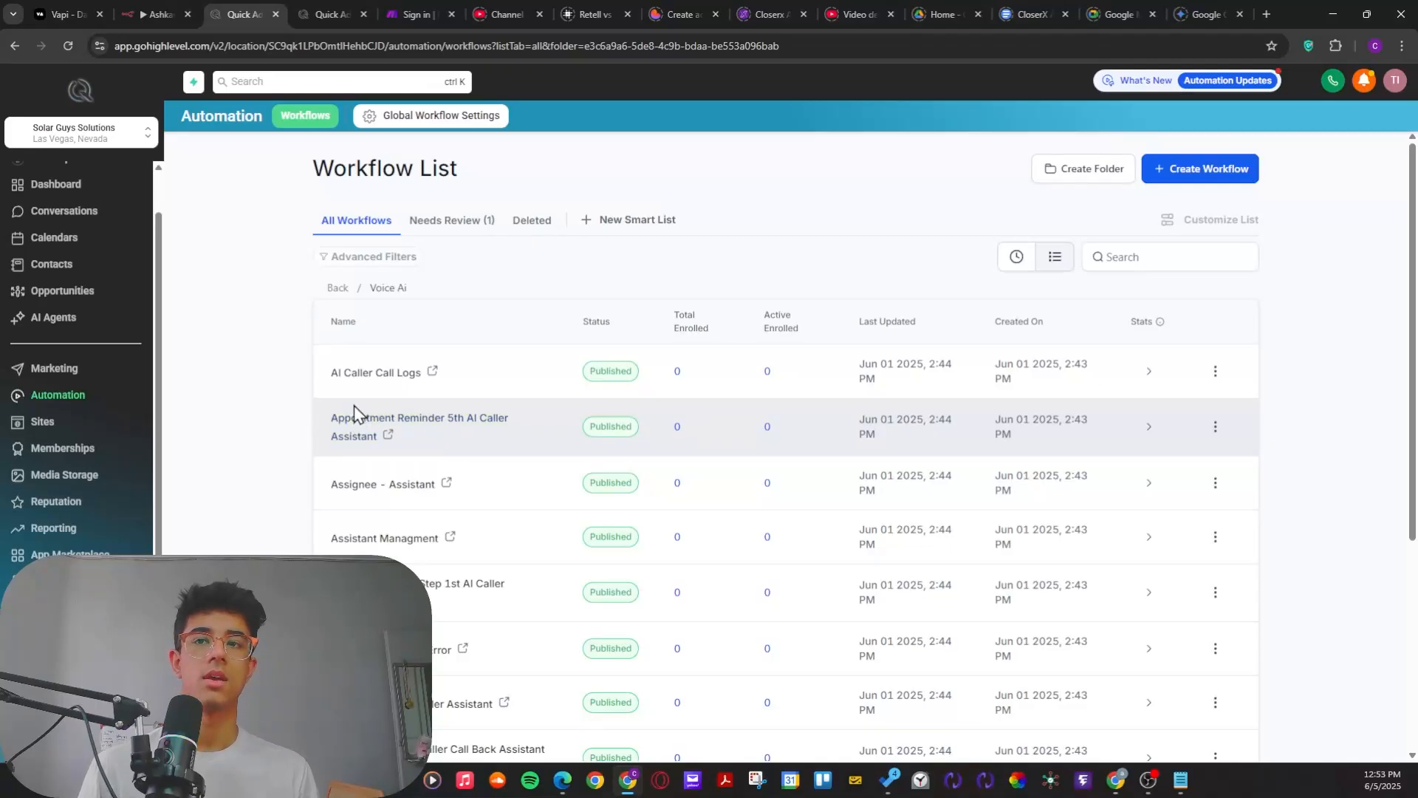
{"action": "scroll", "coordinate": [466, 451], "scroll_direction": "down", "scroll_amount": 2}
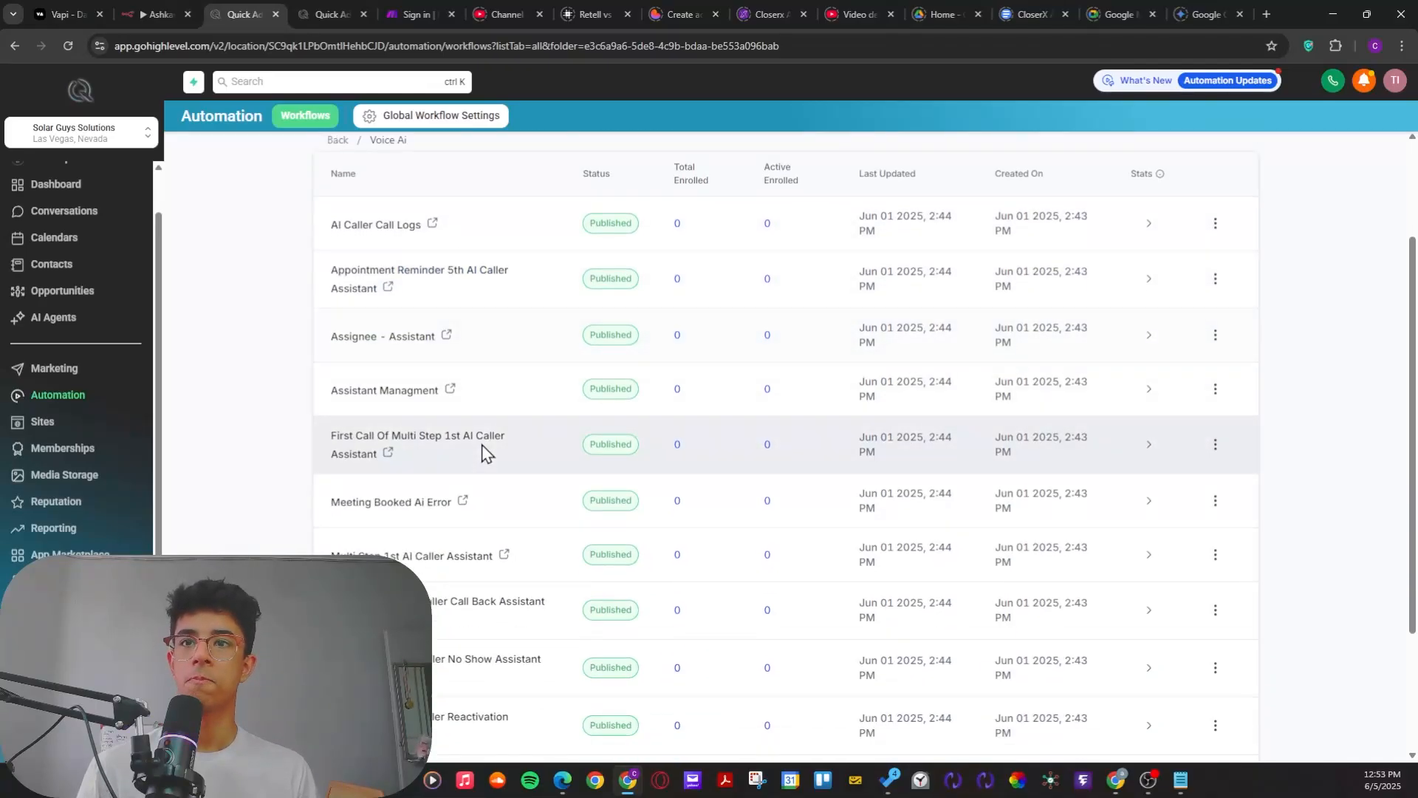
{"action": "scroll", "coordinate": [484, 451], "scroll_direction": "down", "scroll_amount": 3}
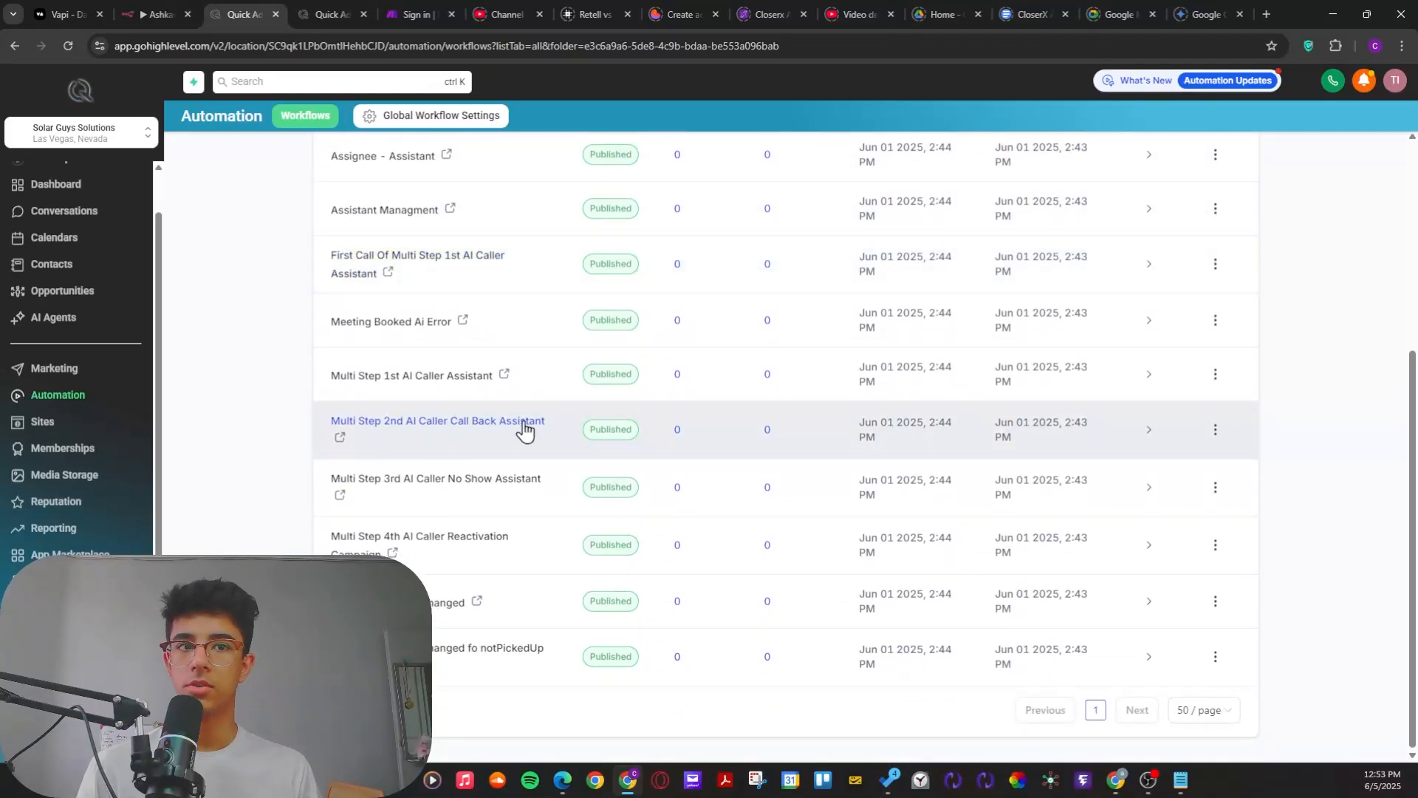
{"action": "scroll", "coordinate": [431, 382], "scroll_direction": "up", "scroll_amount": 3}
{"action": "scroll", "coordinate": [430, 382], "scroll_direction": "up", "scroll_amount": 2}
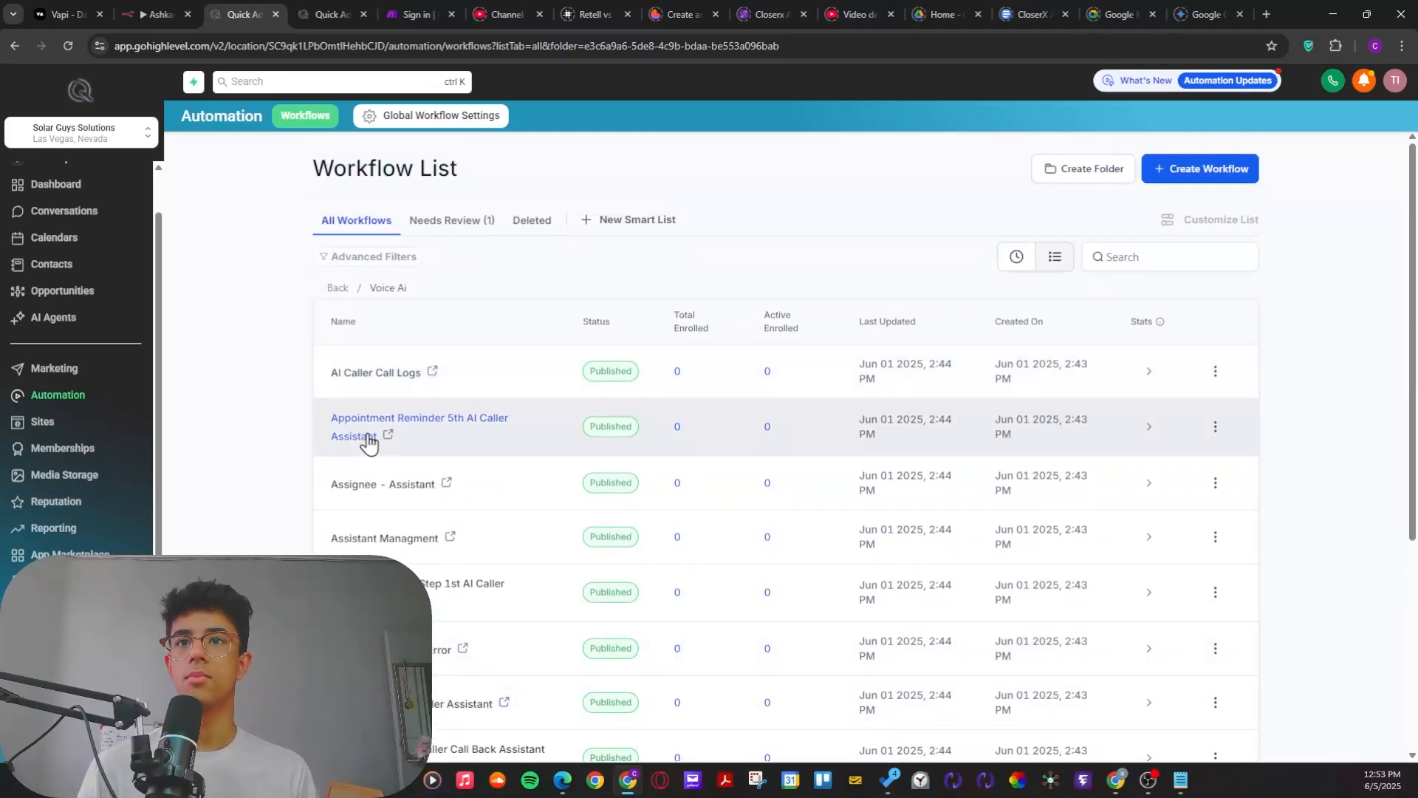
{"action": "scroll", "coordinate": [370, 440], "scroll_direction": "down", "scroll_amount": 1}
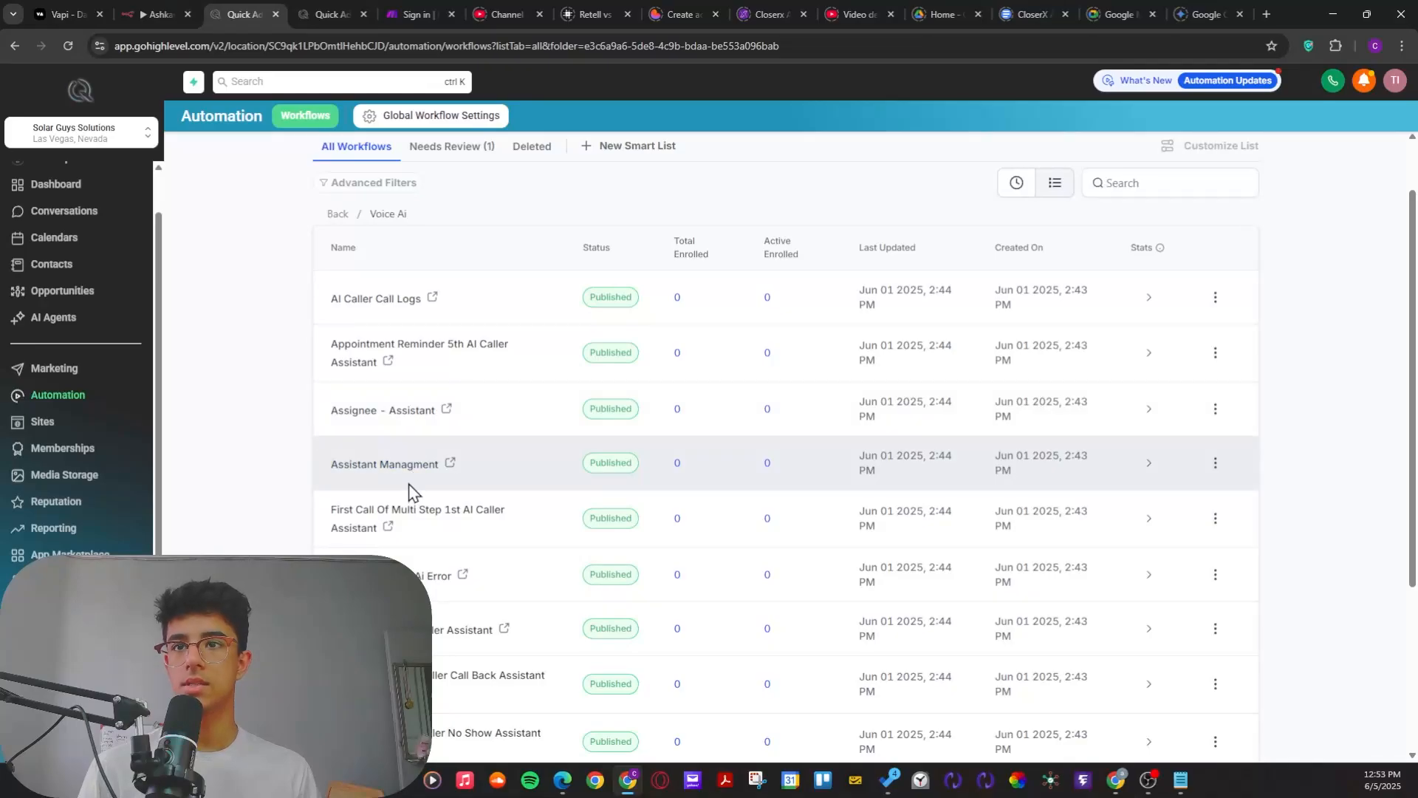
{"action": "scroll", "coordinate": [384, 487], "scroll_direction": "down", "scroll_amount": 1}
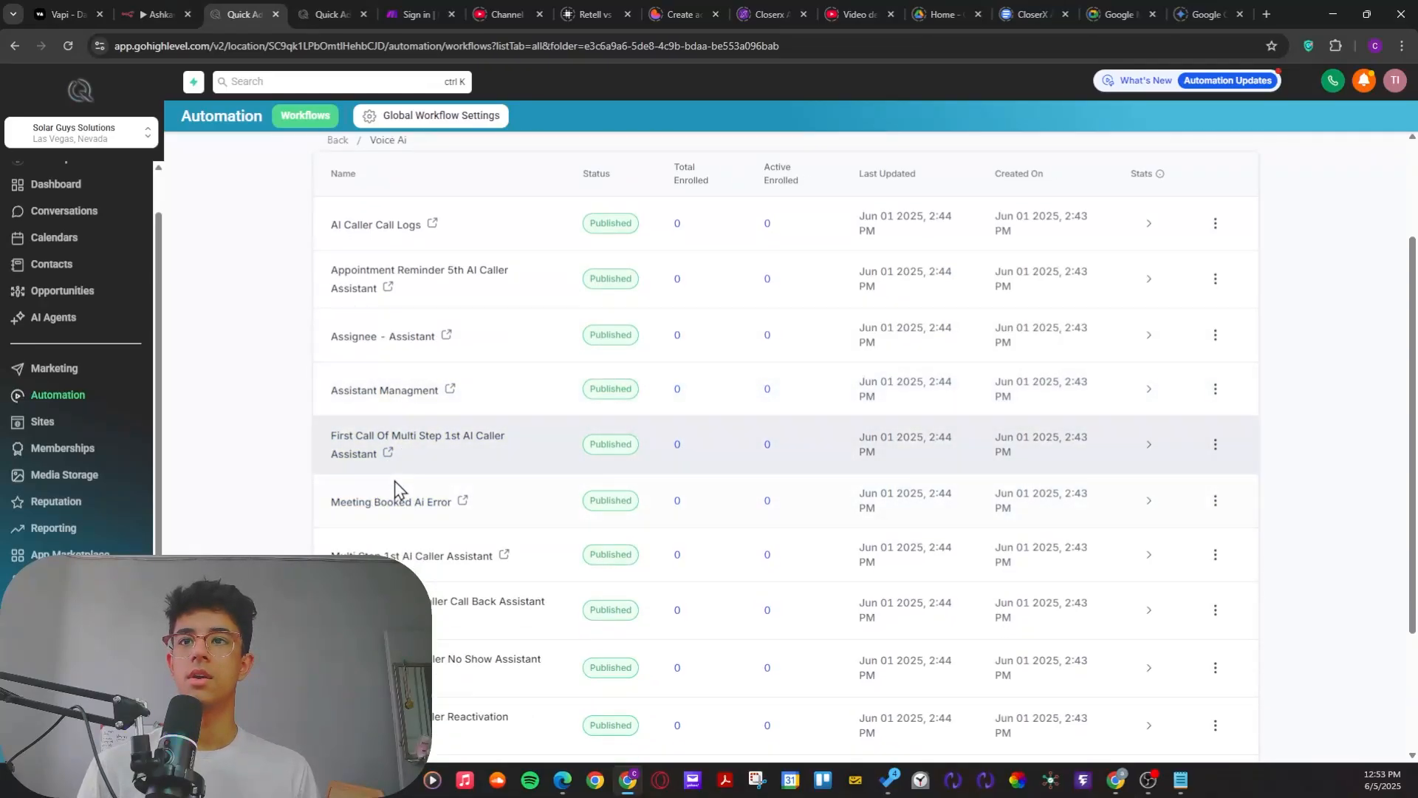
{"action": "scroll", "coordinate": [402, 479], "scroll_direction": "down", "scroll_amount": 1}
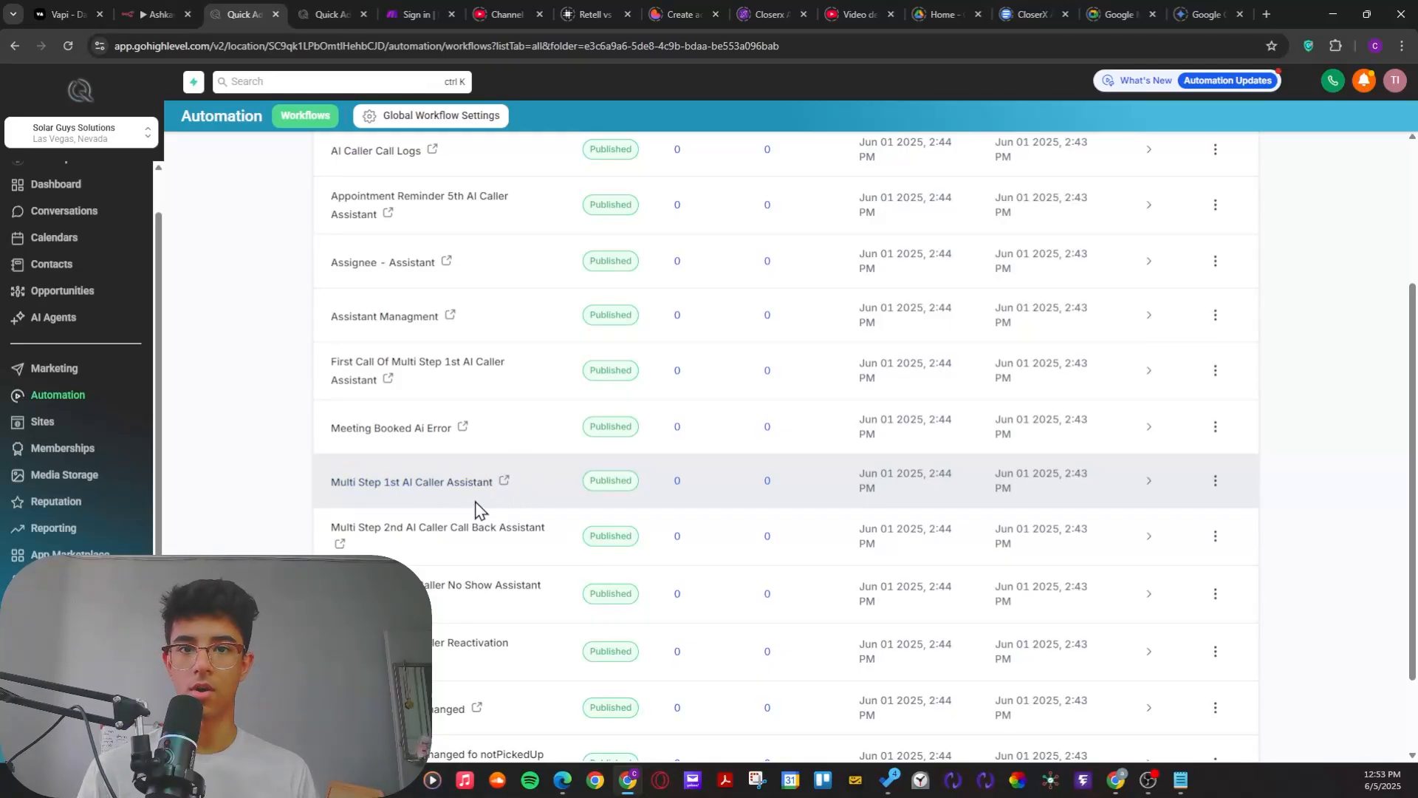
{"action": "scroll", "coordinate": [475, 509], "scroll_direction": "down", "scroll_amount": 1}
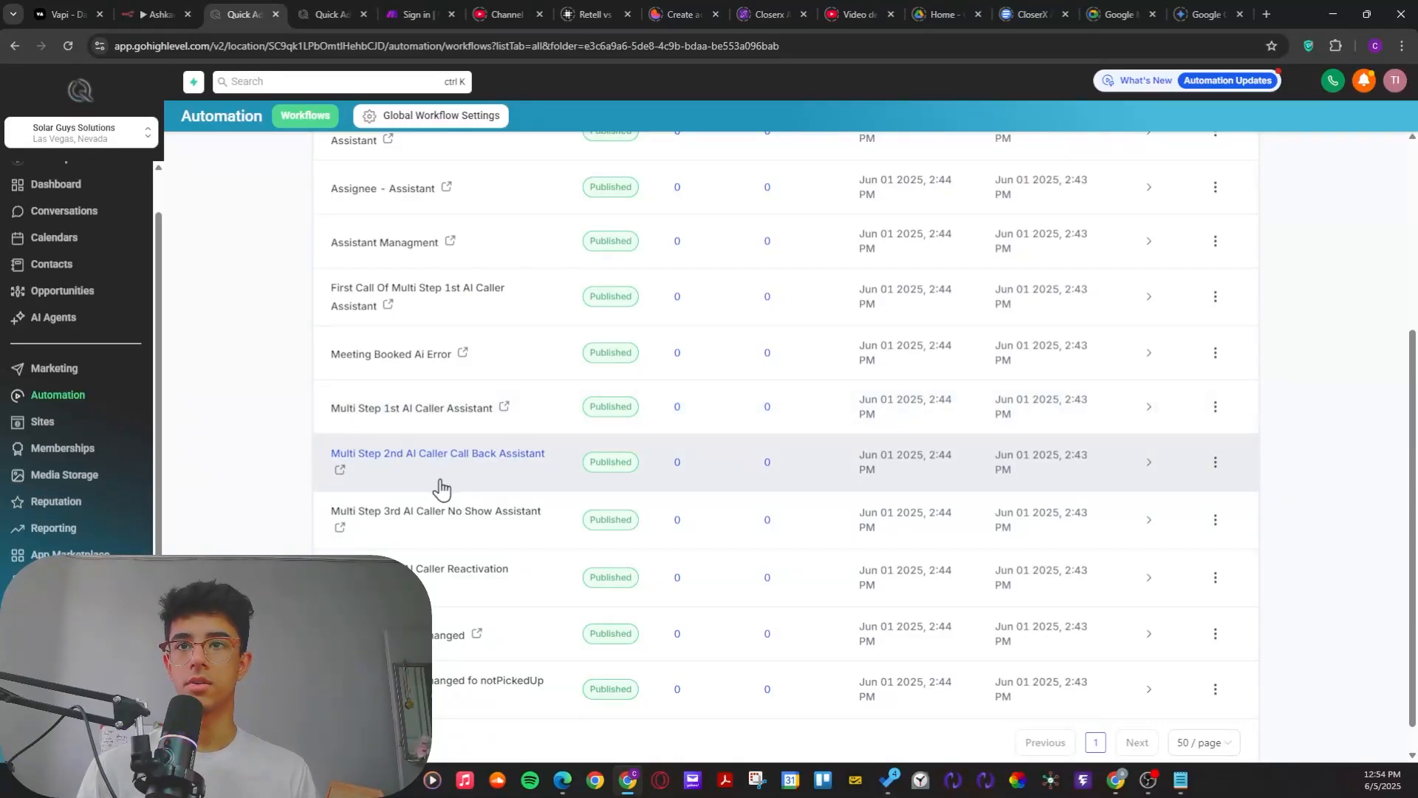
{"action": "scroll", "coordinate": [371, 527], "scroll_direction": "down", "scroll_amount": 1}
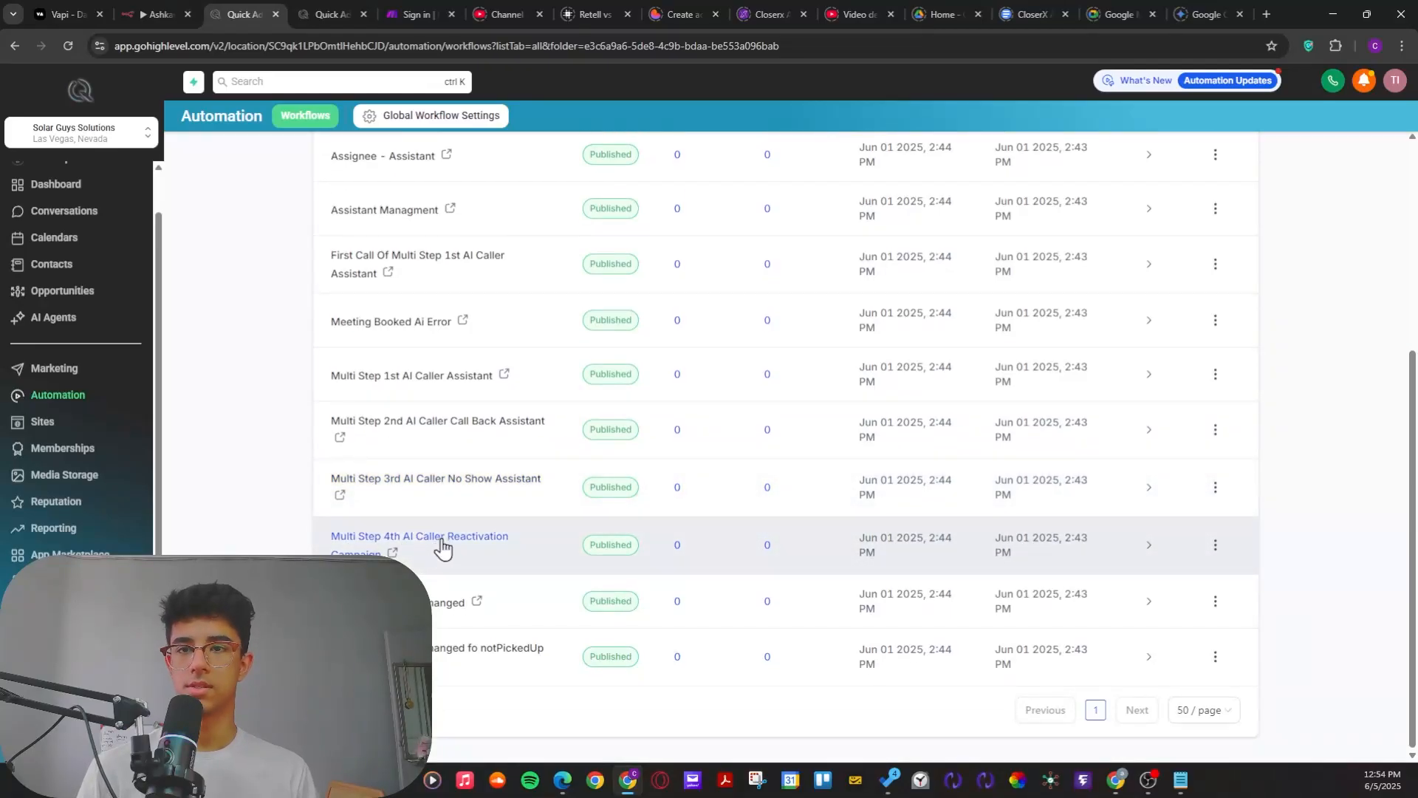
{"action": "scroll", "coordinate": [487, 584], "scroll_direction": "up", "scroll_amount": 3}
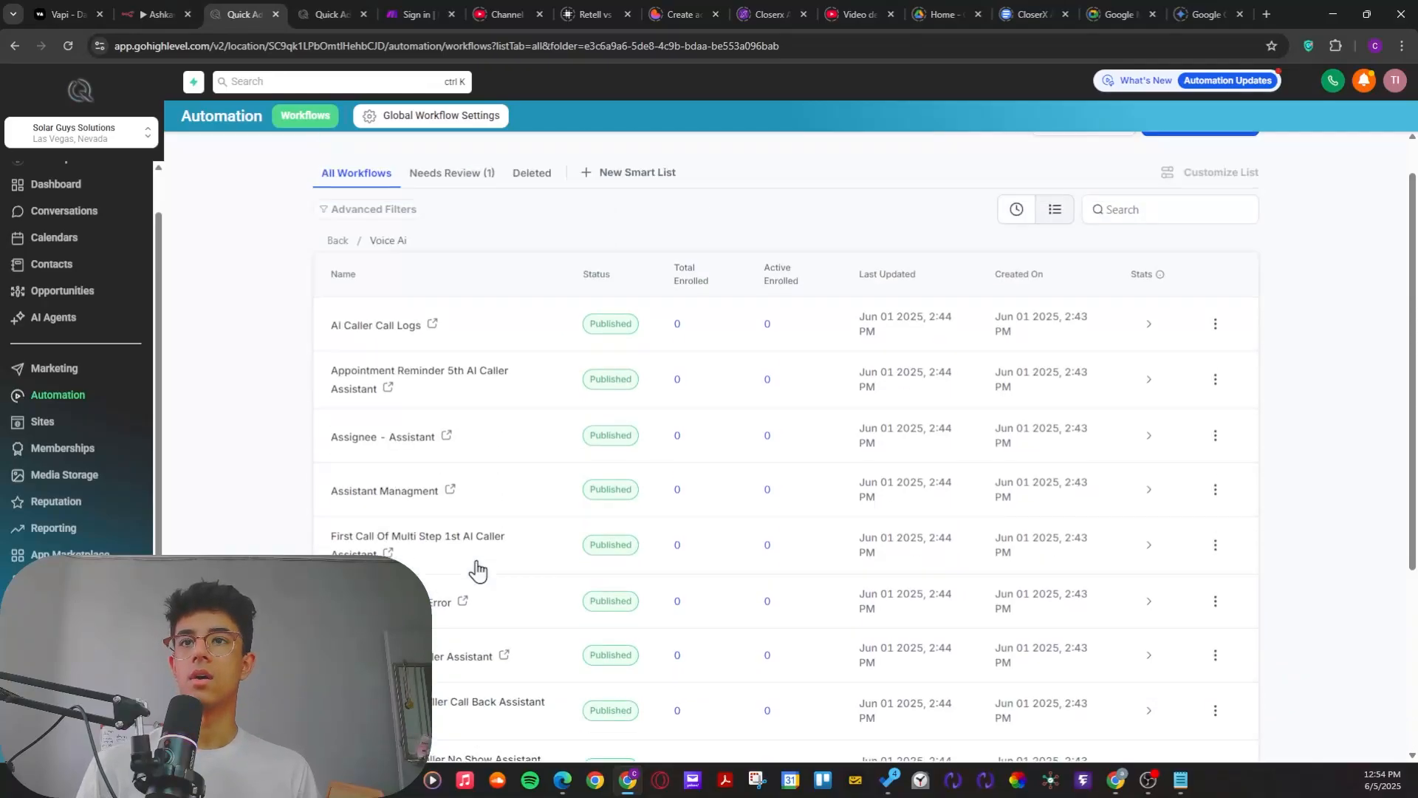
{"action": "scroll", "coordinate": [473, 575], "scroll_direction": "down", "scroll_amount": 2}
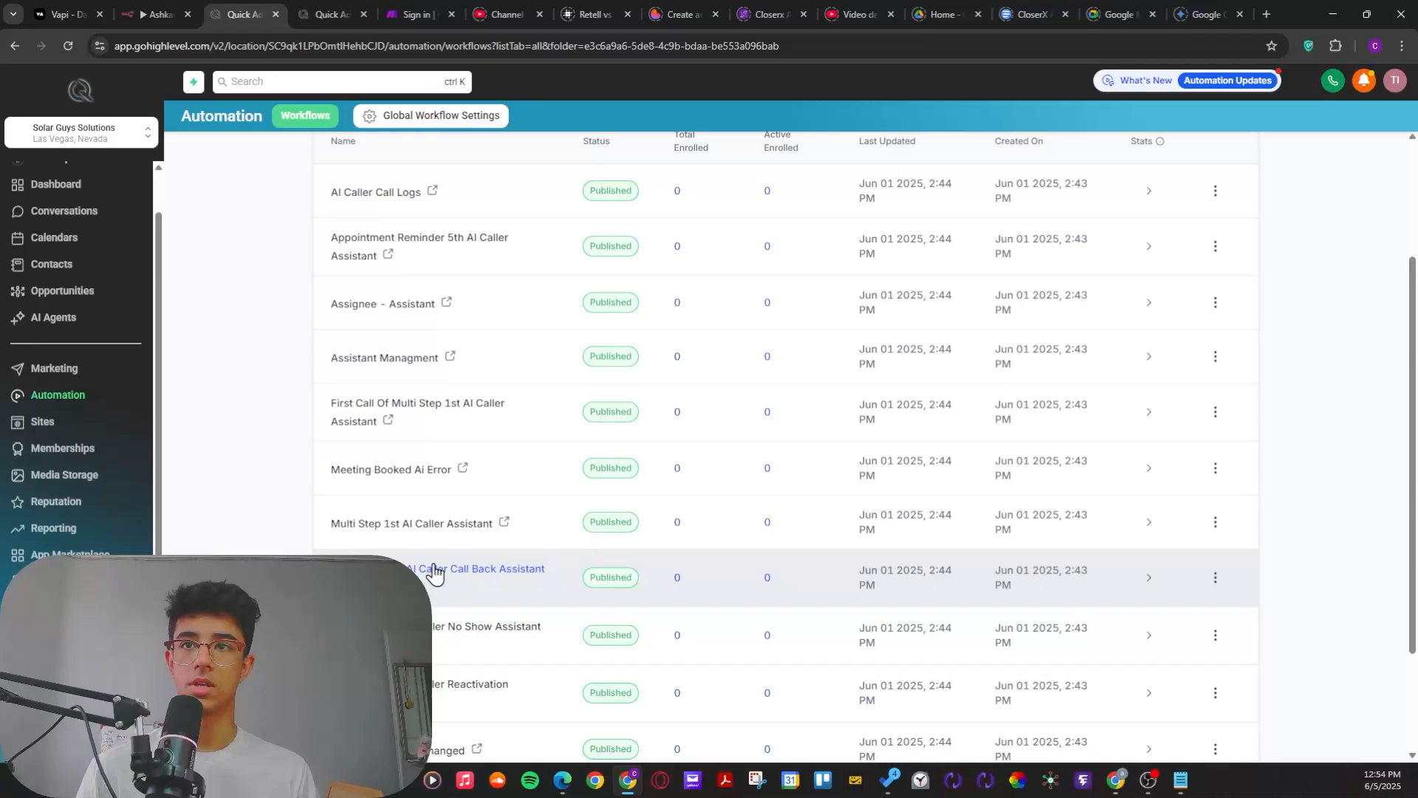
{"action": "scroll", "coordinate": [433, 574], "scroll_direction": "up", "scroll_amount": 1}
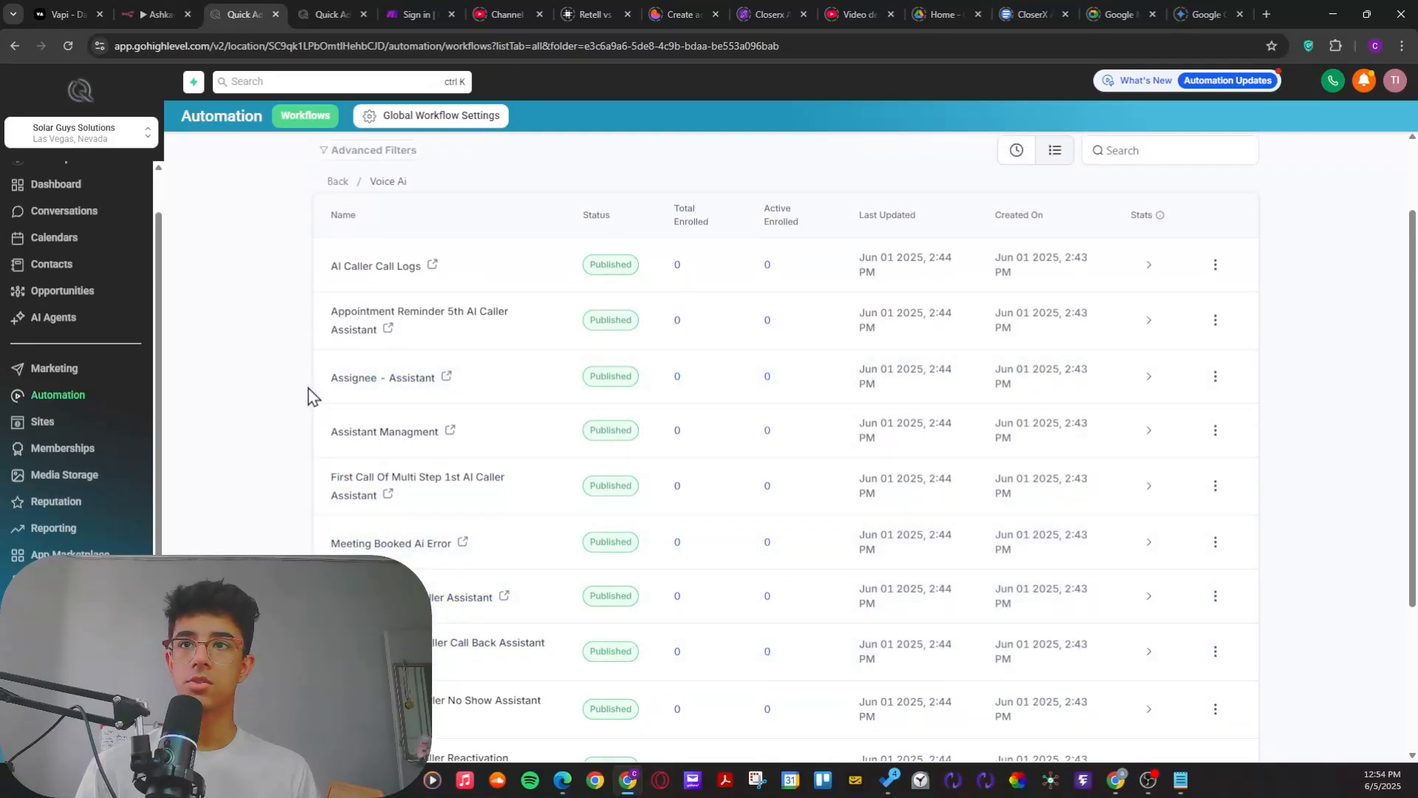
Step: Highlight the name of the Assignee - Assistant workflow in the Voice Ai folder to point it out
{"action": "left_click_drag", "start_coordinate": [308, 389], "coordinate": [439, 391]}
{"action": "left_click", "coordinate": [286, 405]}
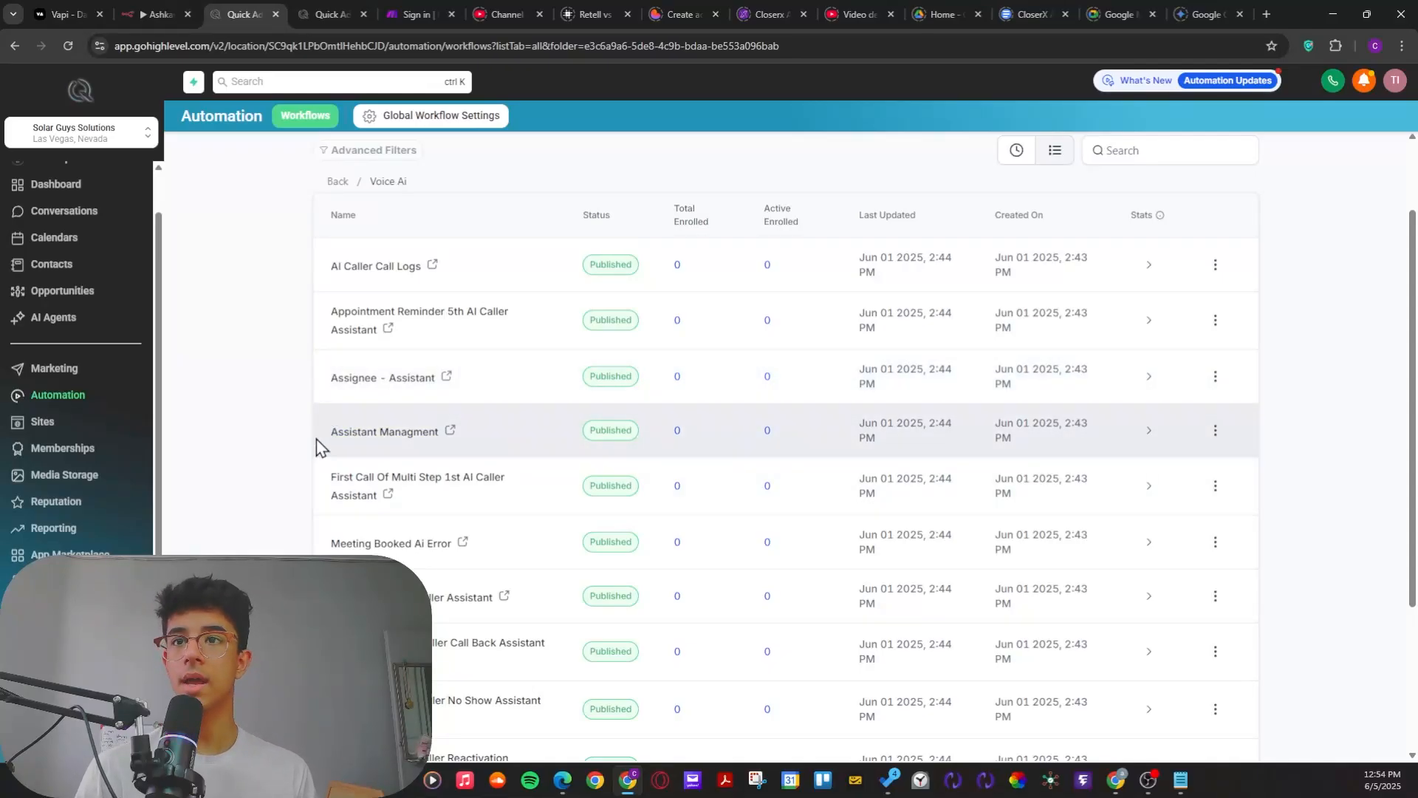
{"action": "left_click_drag", "start_coordinate": [334, 384], "coordinate": [443, 380]}
{"action": "left_click", "coordinate": [243, 419]}
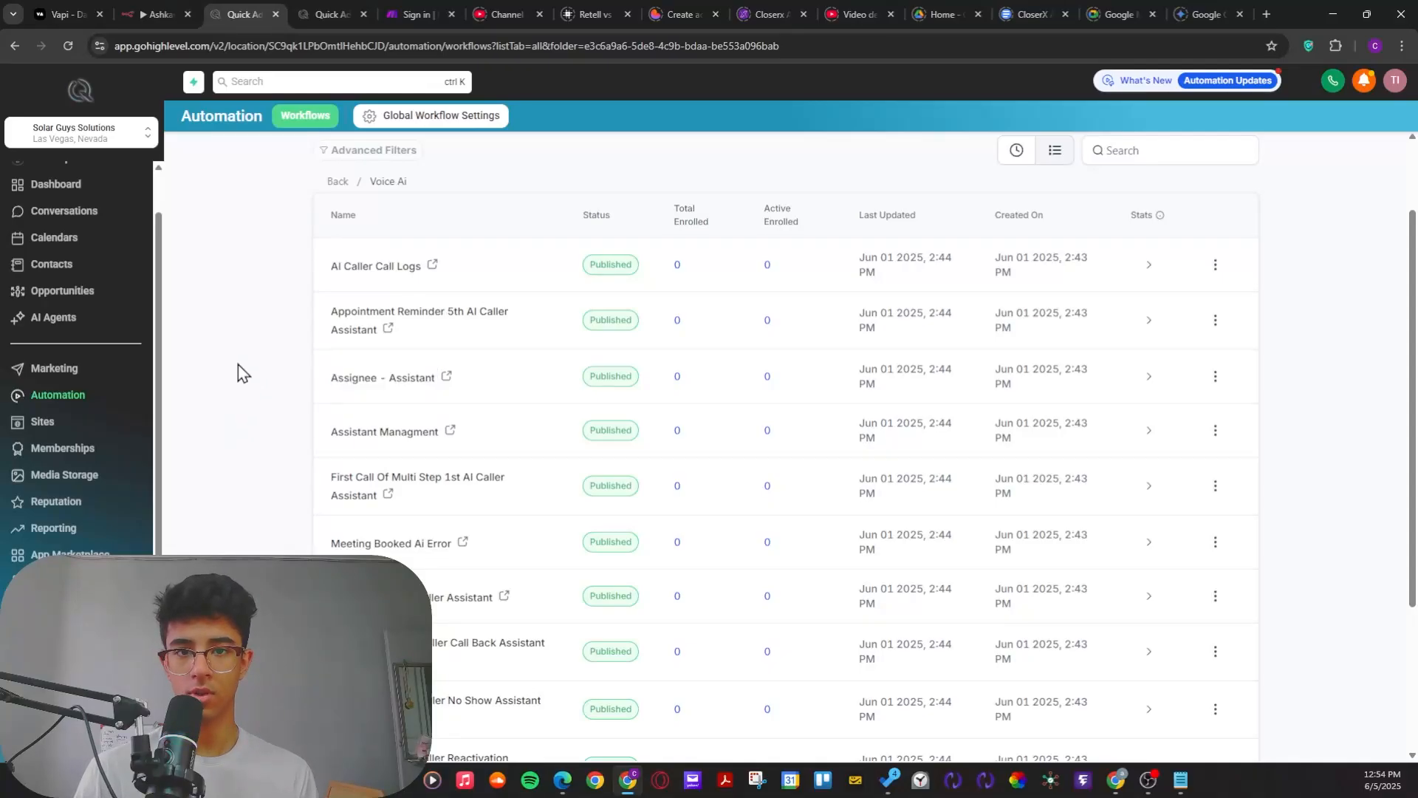
{"action": "left_click_drag", "start_coordinate": [330, 389], "coordinate": [446, 396]}
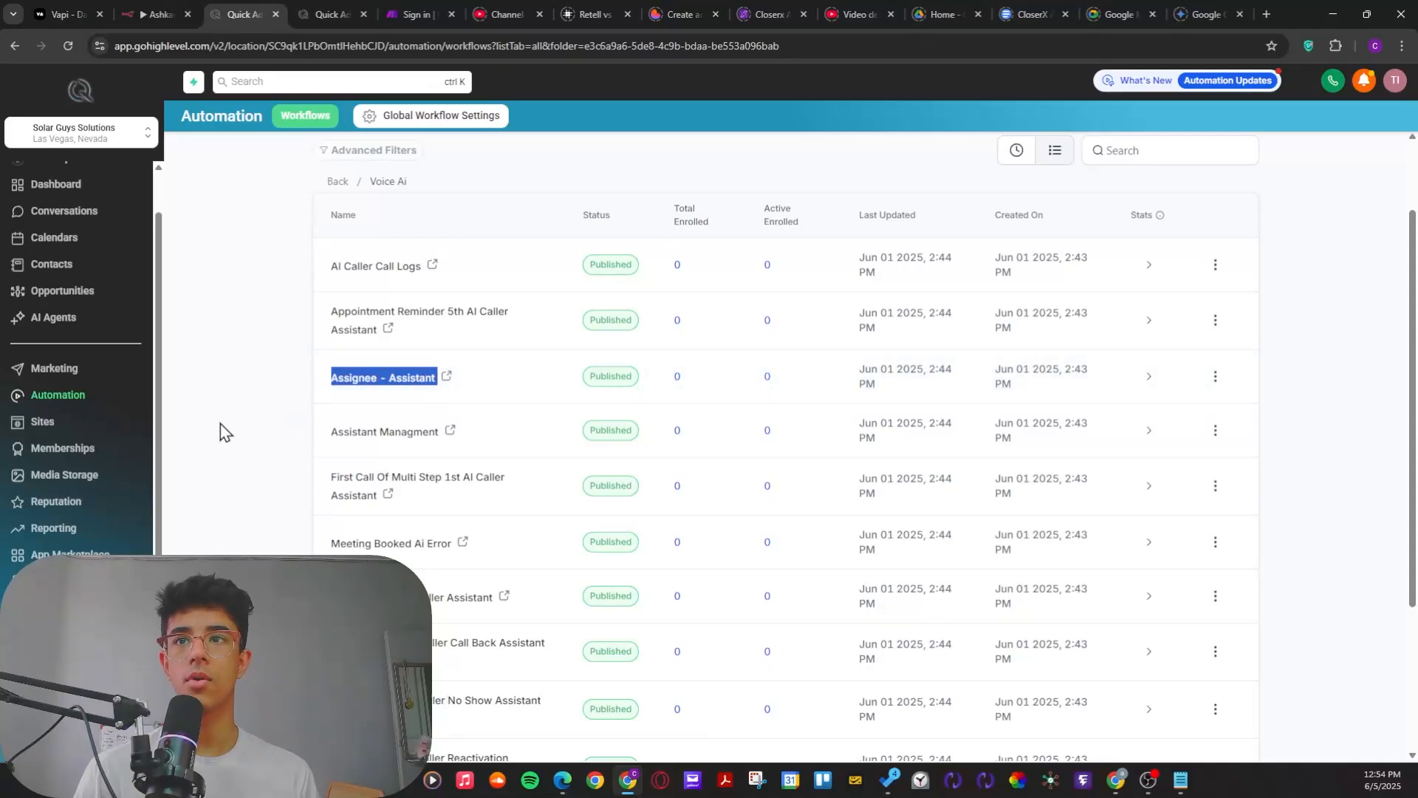
{"action": "left_click", "coordinate": [273, 476]}
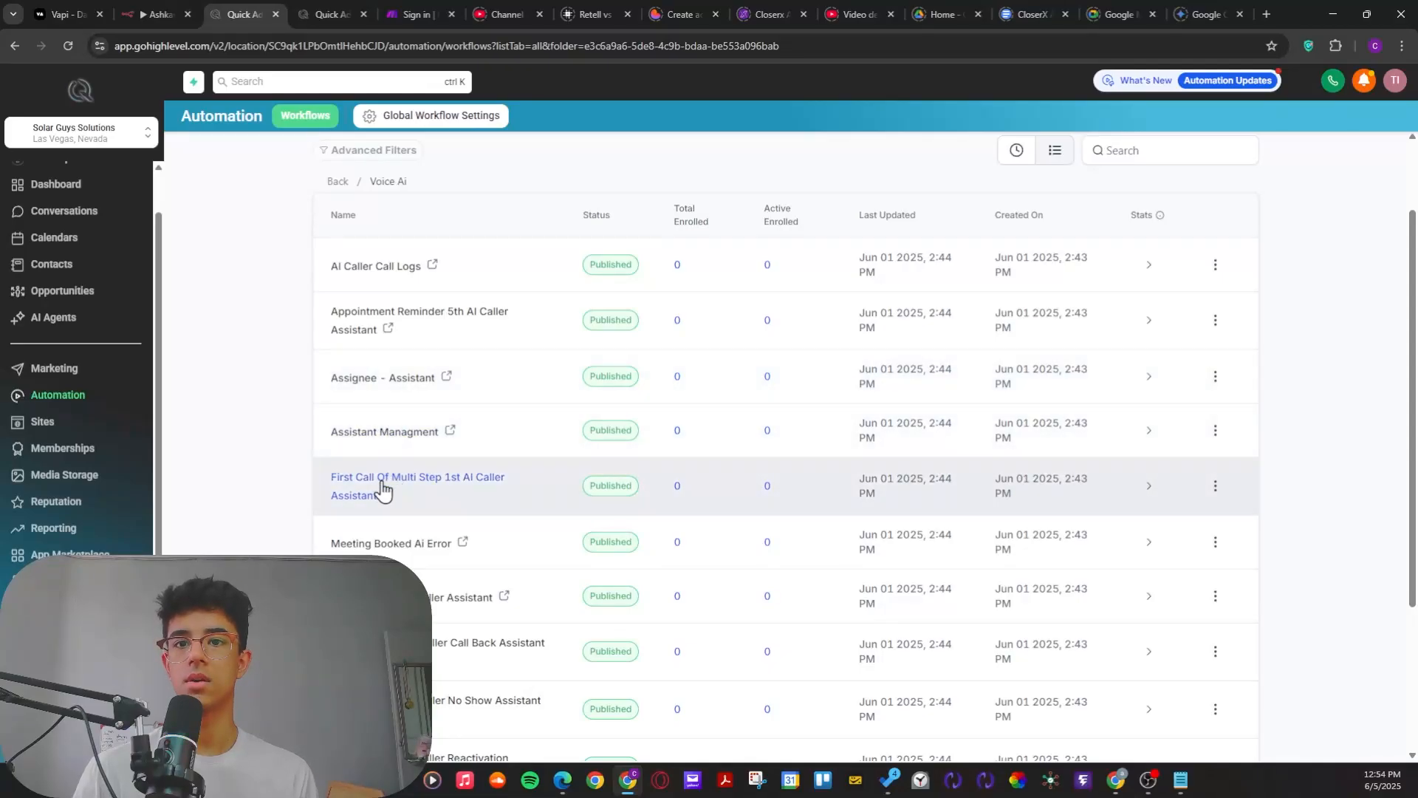
Step: Open Paint with a blank canvas and maximize its window
{"action": "key", "text": "super"}
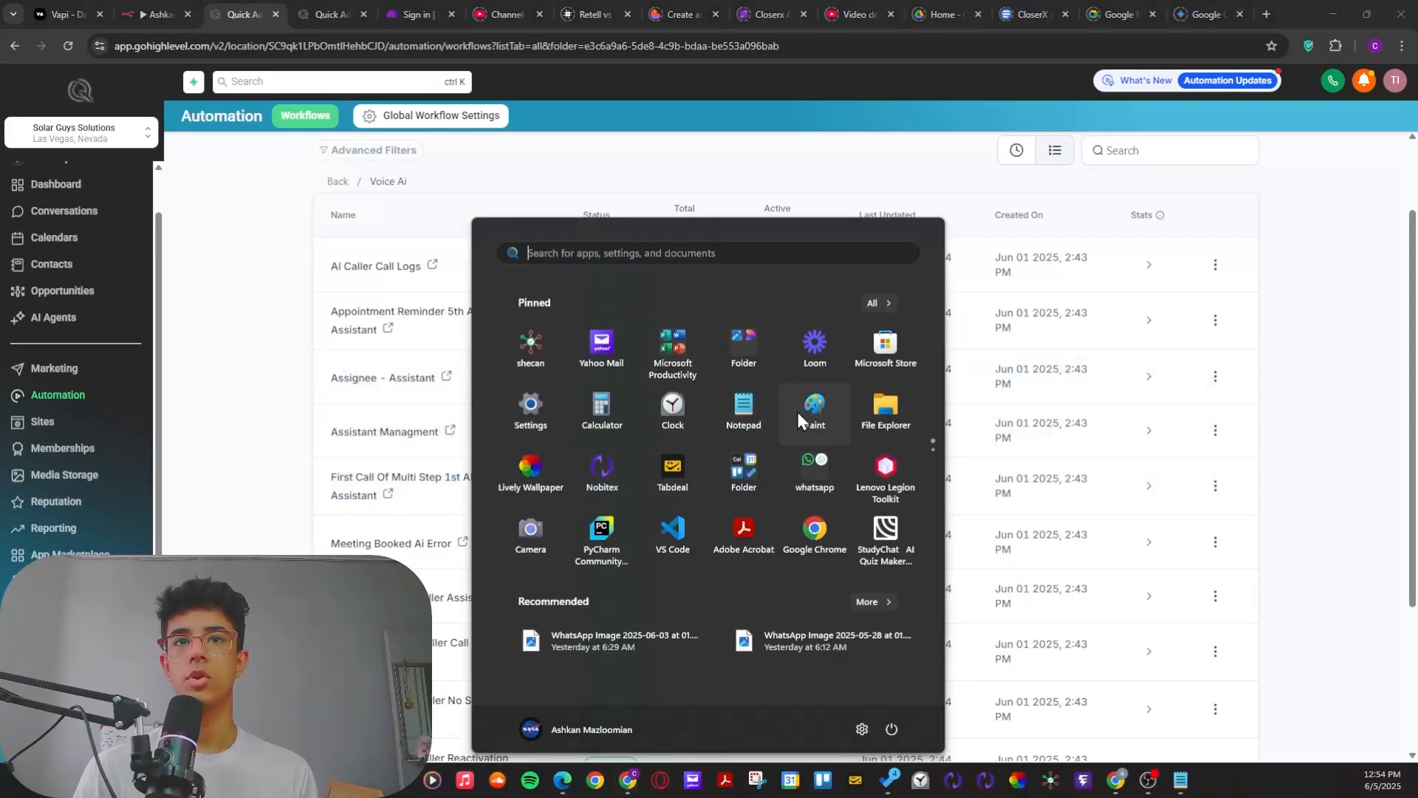
{"action": "key", "text": "super"}
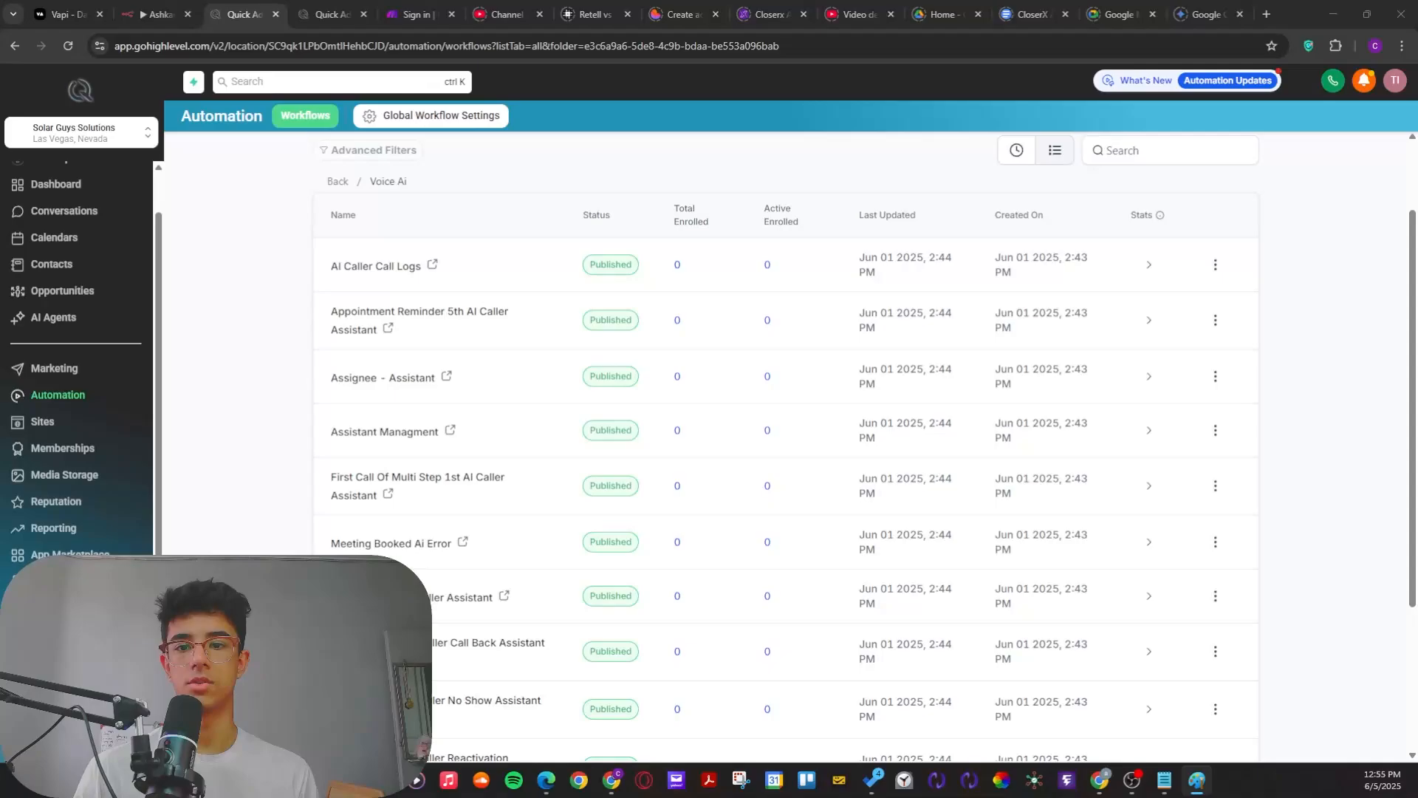
{"action": "mouse_move", "coordinate": [780, 321]}
{"action": "left_mouse_down"}
{"action": "mouse_move", "coordinate": [753, 163]}
{"action": "mouse_move", "coordinate": [737, 170]}
{"action": "left_mouse_up"}
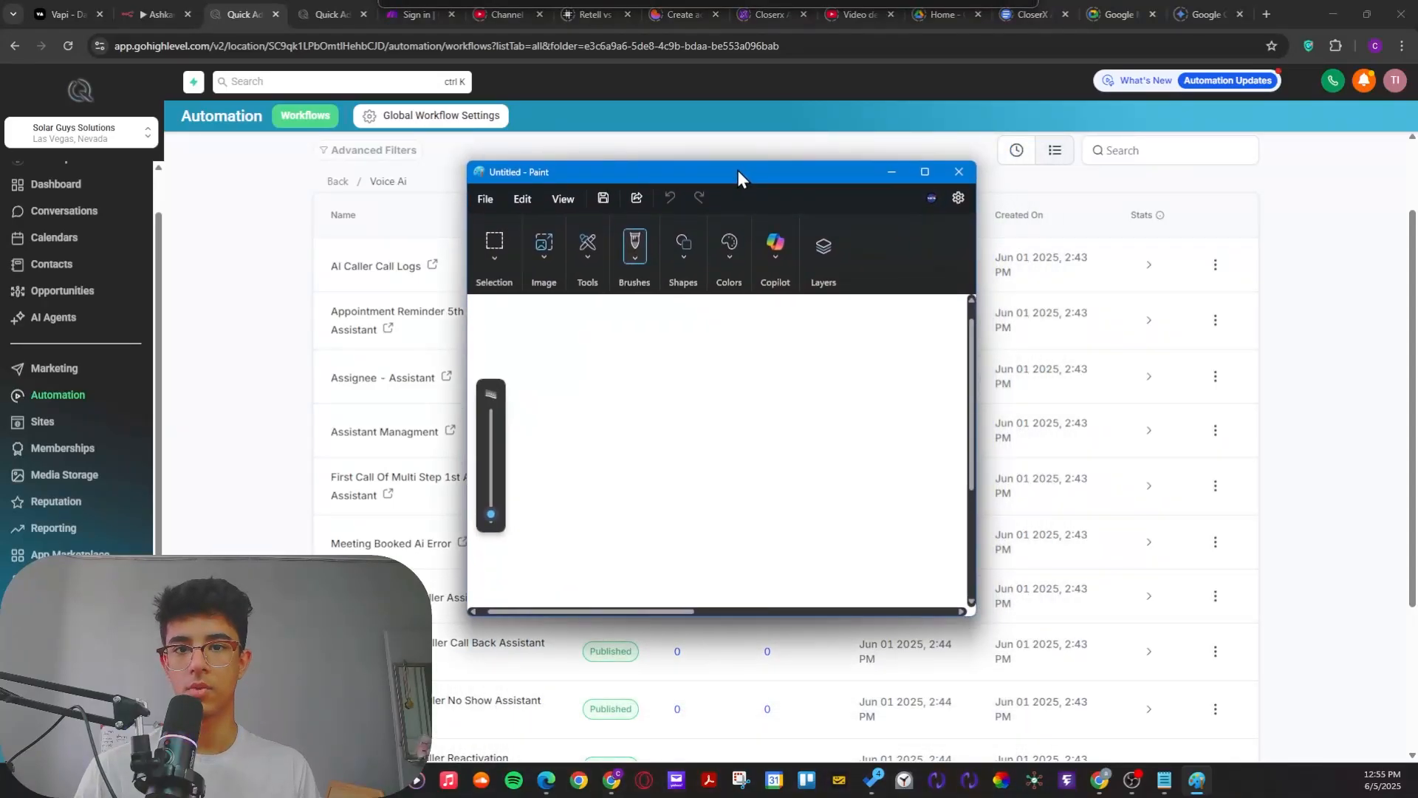
{"action": "left_click", "coordinate": [922, 171]}
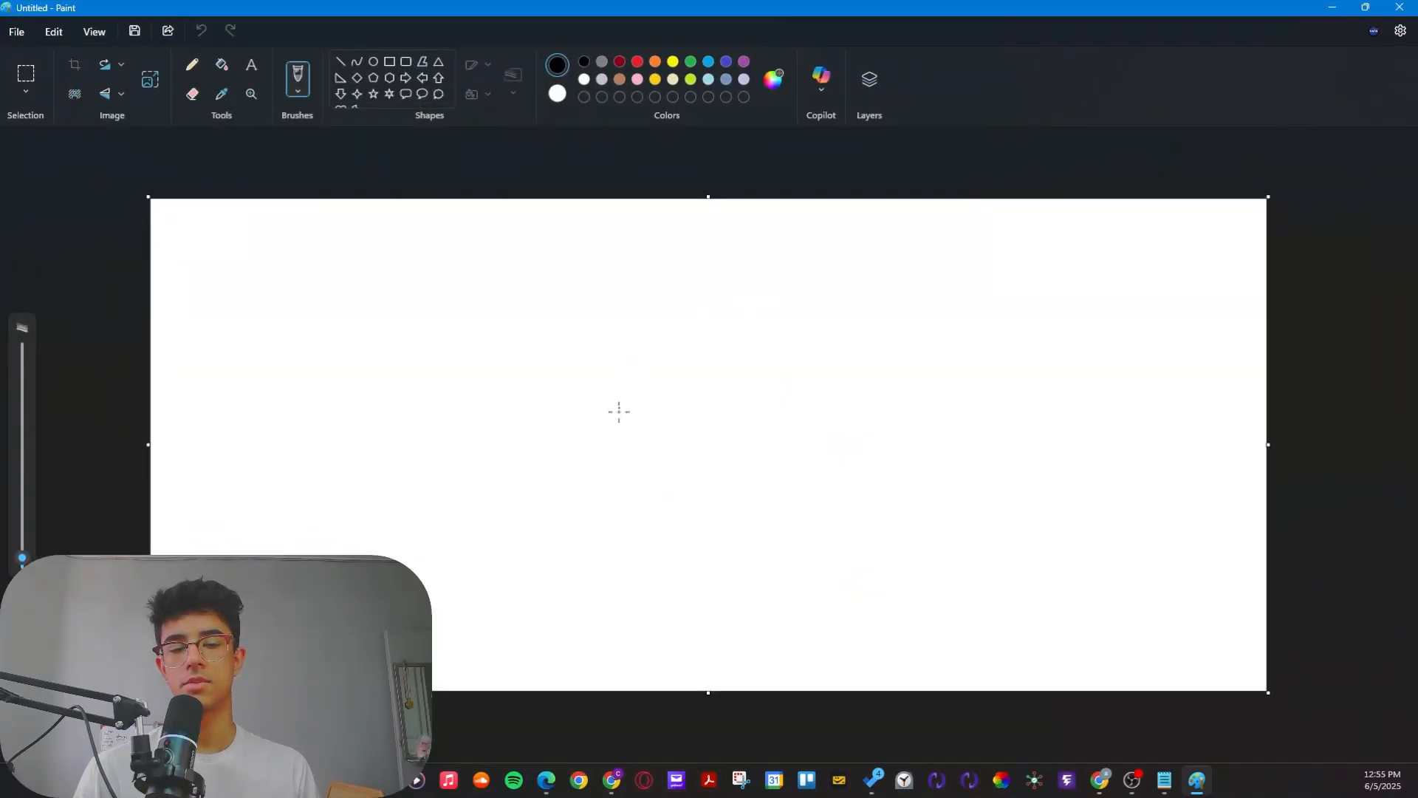
Step: Sketch a circled stick figure below the small caller figure and branch arrows out beneath the circle
{"action": "mouse_move", "coordinate": [399, 258]}
{"action": "left_mouse_down"}
{"action": "mouse_move", "coordinate": [440, 301]}
{"action": "mouse_move", "coordinate": [359, 270]}
{"action": "left_mouse_up"}
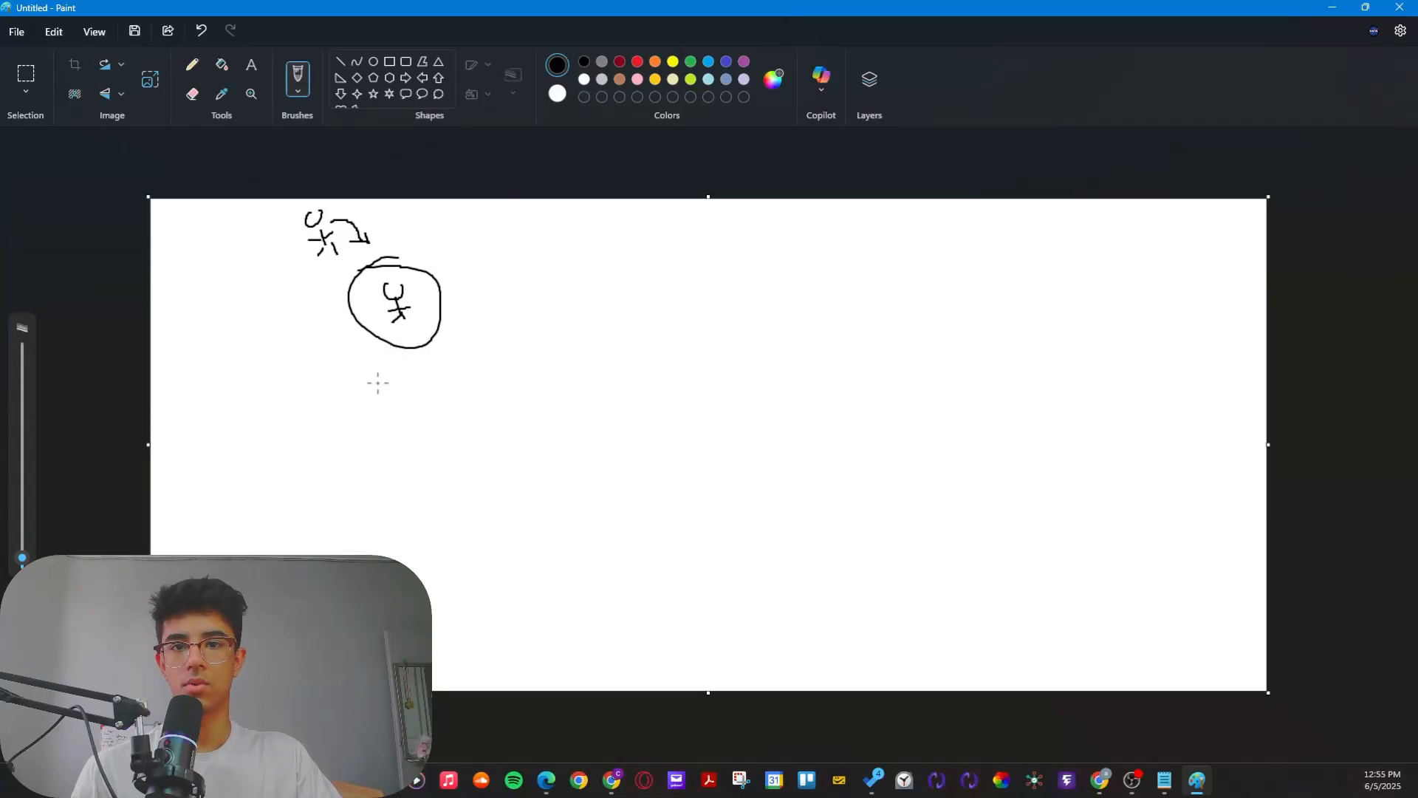
{"action": "left_click_drag", "start_coordinate": [394, 350], "coordinate": [282, 359]}
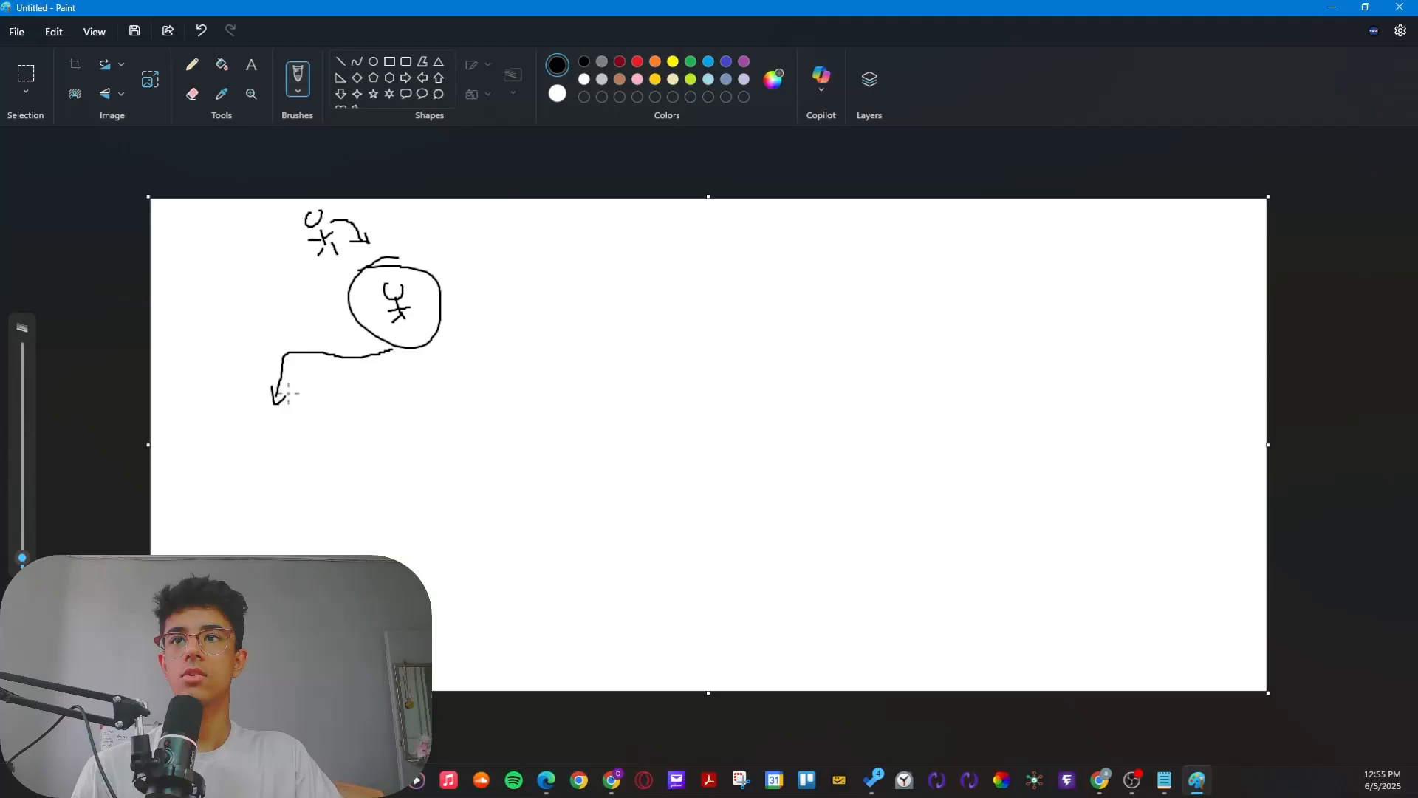
{"action": "left_click_drag", "start_coordinate": [429, 346], "coordinate": [555, 352]}
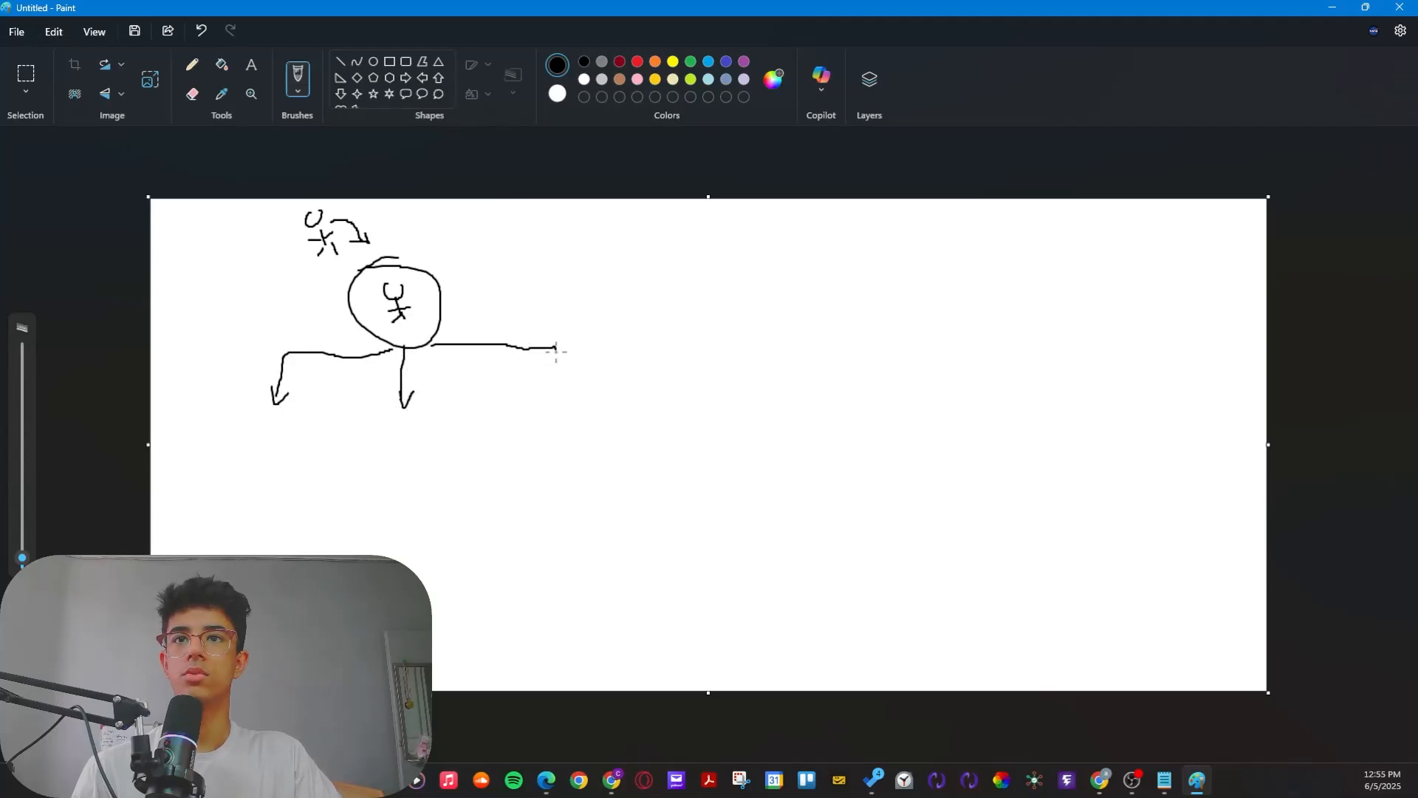
Step: Draw circled nodes labelled 1st, 2nd and 5th at the ends of the three branch arrows
{"action": "left_click_drag", "start_coordinate": [580, 414], "coordinate": [602, 411]}
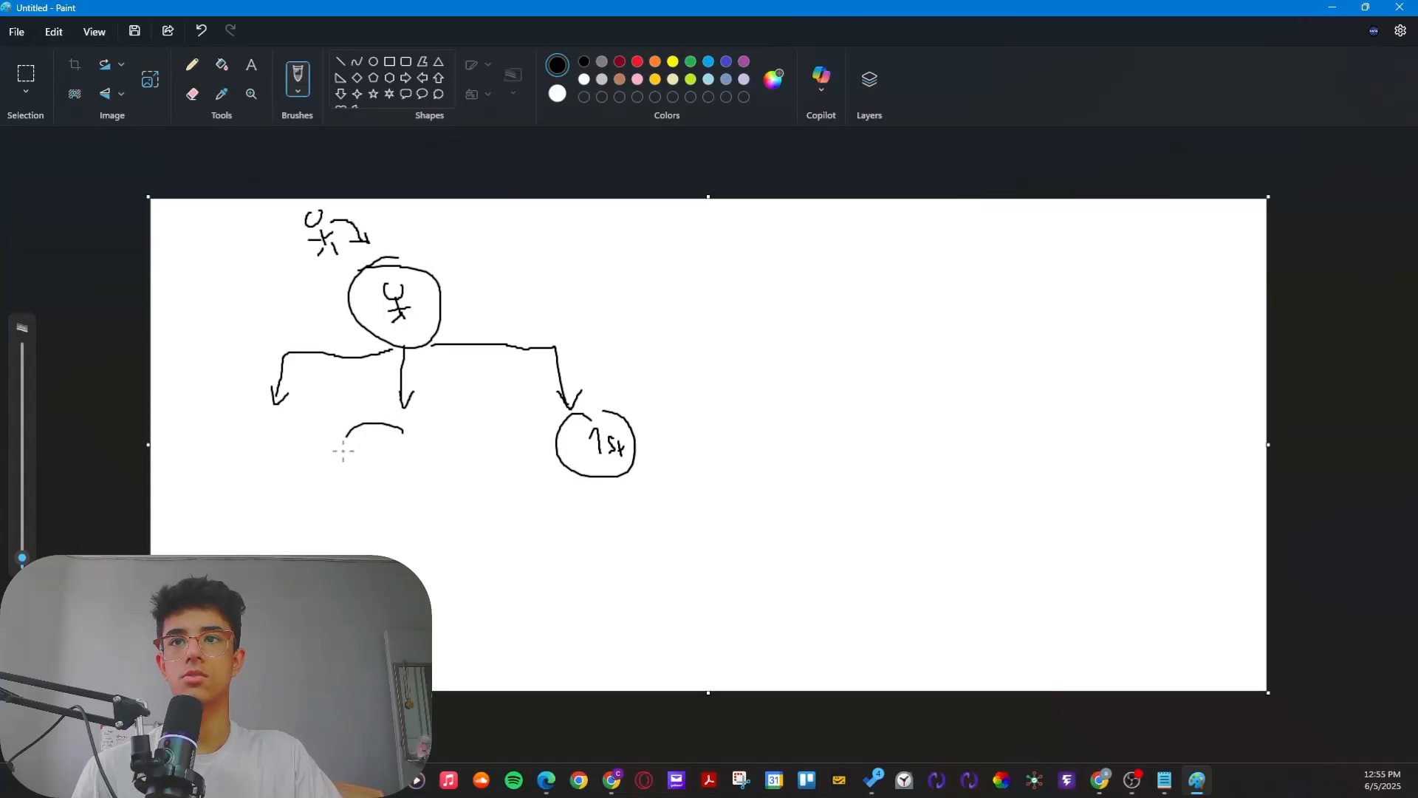
{"action": "left_click_drag", "start_coordinate": [343, 451], "coordinate": [423, 428]}
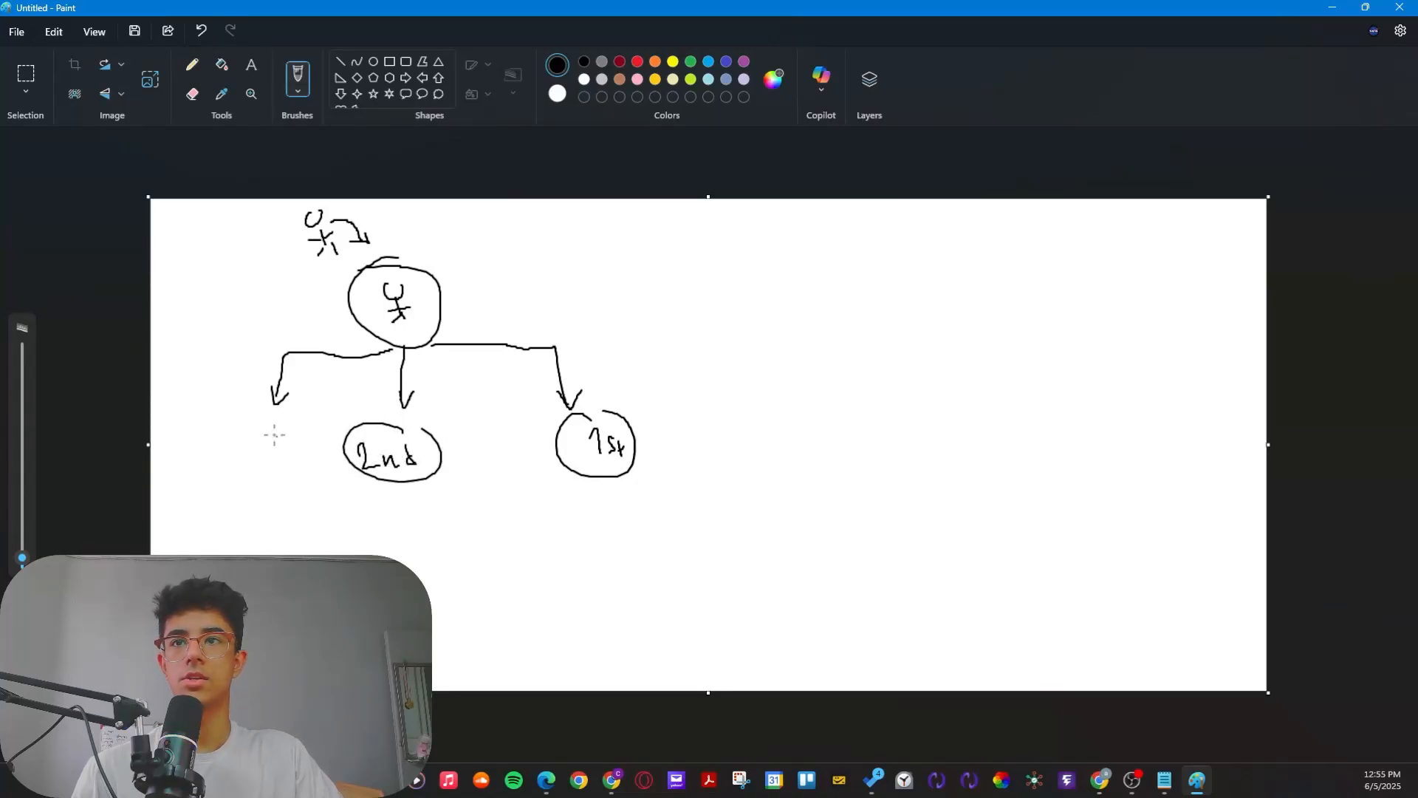
{"action": "left_click_drag", "start_coordinate": [274, 435], "coordinate": [296, 422]}
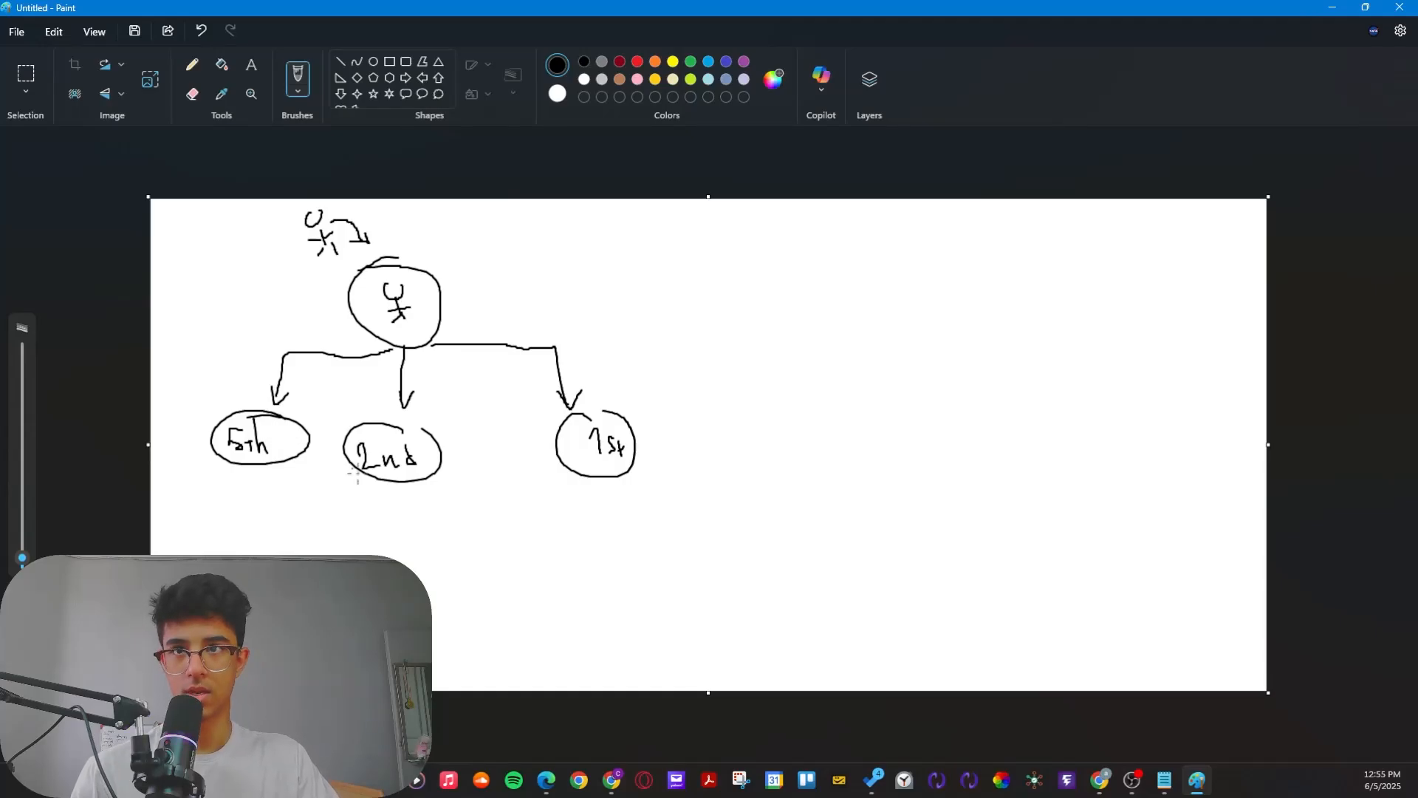
Step: Compare the sketch with the 5th and 2nd AI caller workflows in the browser, and circle the 2nd and 1st nodes again in Paint
{"action": "key", "text": "alt+Tab"}
{"action": "scroll", "coordinate": [337, 490], "scroll_direction": "up", "scroll_amount": 2}
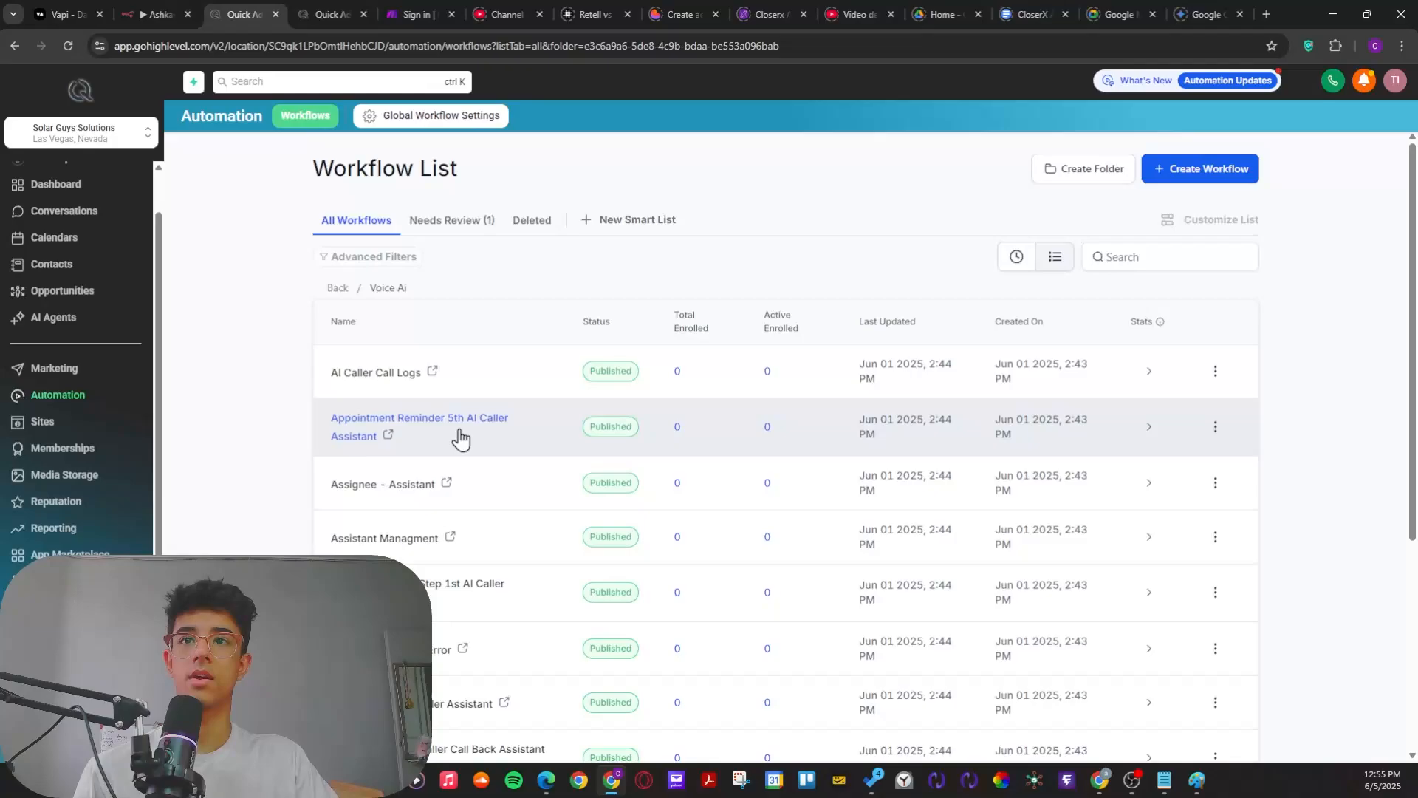
{"action": "key", "text": "alt+Tab"}
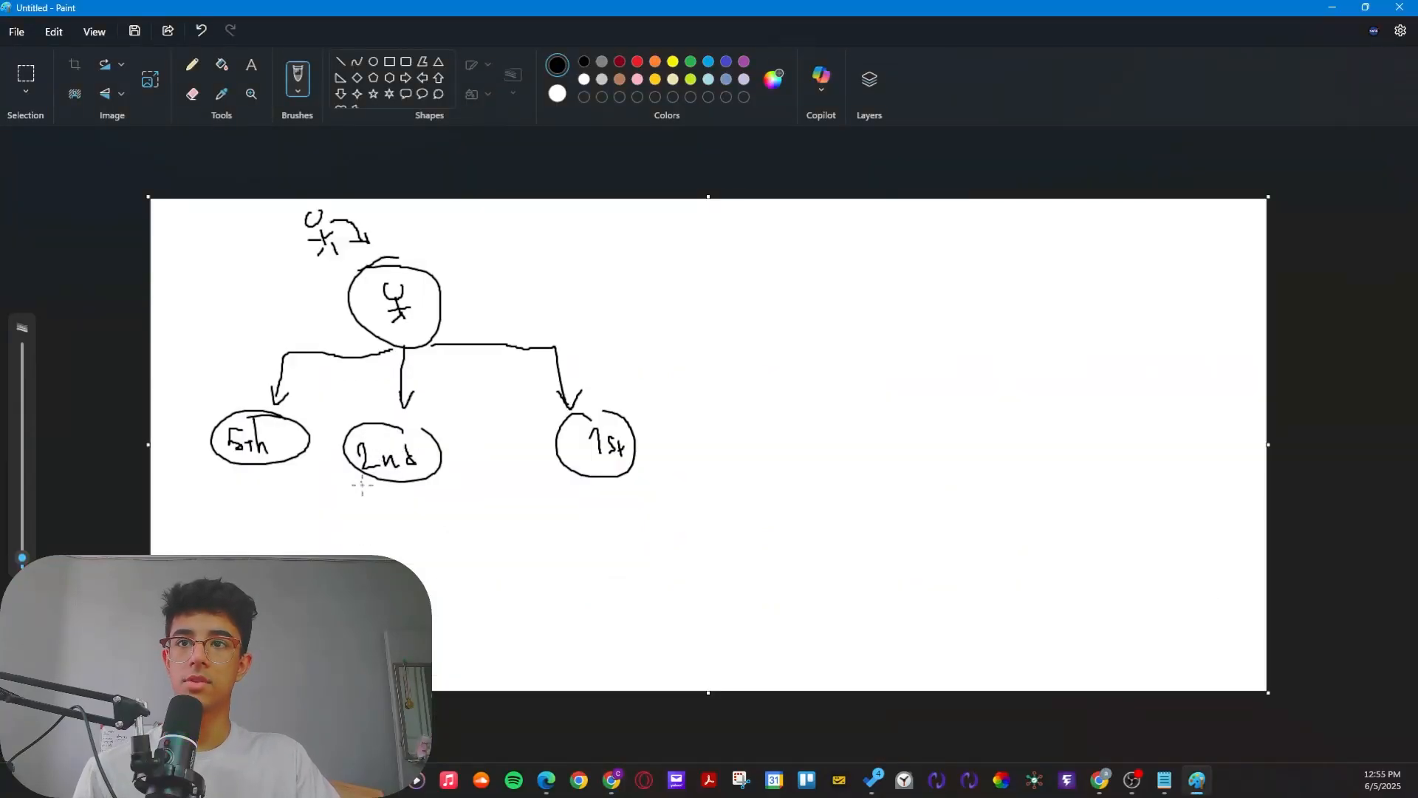
{"action": "left_click_drag", "start_coordinate": [362, 486], "coordinate": [356, 472]}
{"action": "key", "text": "alt+Tab"}
{"action": "scroll", "coordinate": [444, 500], "scroll_direction": "down", "scroll_amount": 3}
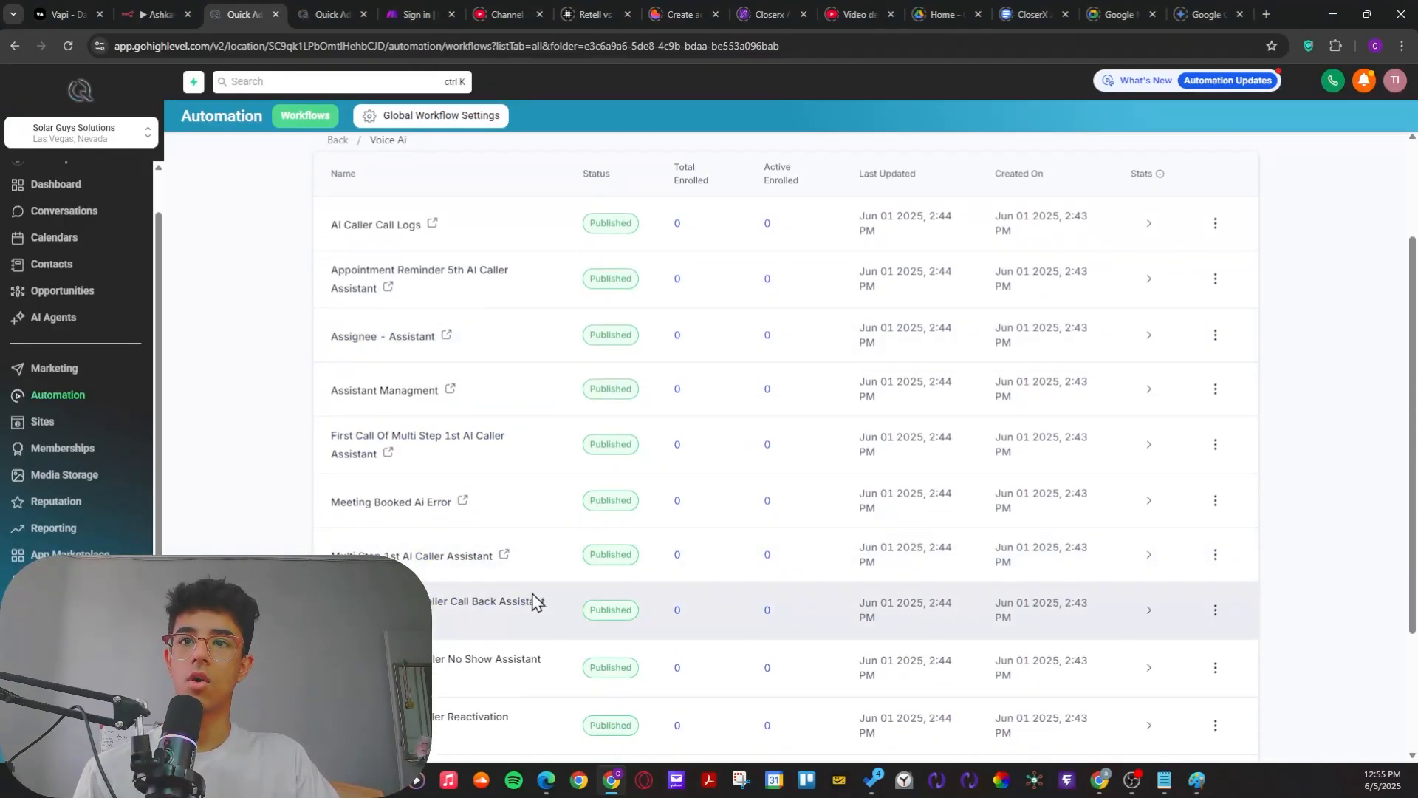
{"action": "left_click_drag", "start_coordinate": [535, 600], "coordinate": [417, 602]}
{"action": "key", "text": "alt+Tab"}
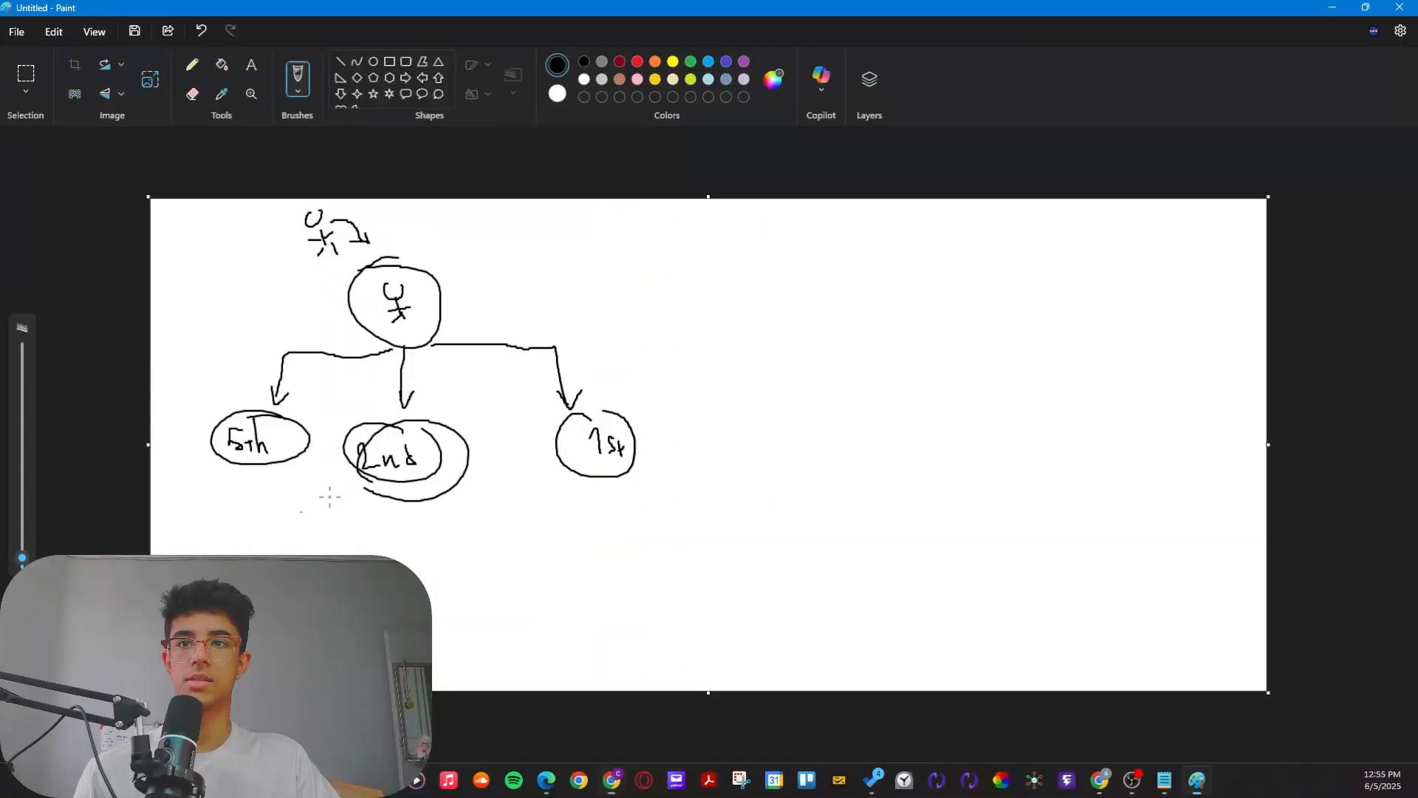
{"action": "mouse_move", "coordinate": [590, 470]}
{"action": "left_mouse_down"}
{"action": "mouse_move", "coordinate": [595, 407]}
{"action": "mouse_move", "coordinate": [624, 456]}
{"action": "left_mouse_up"}
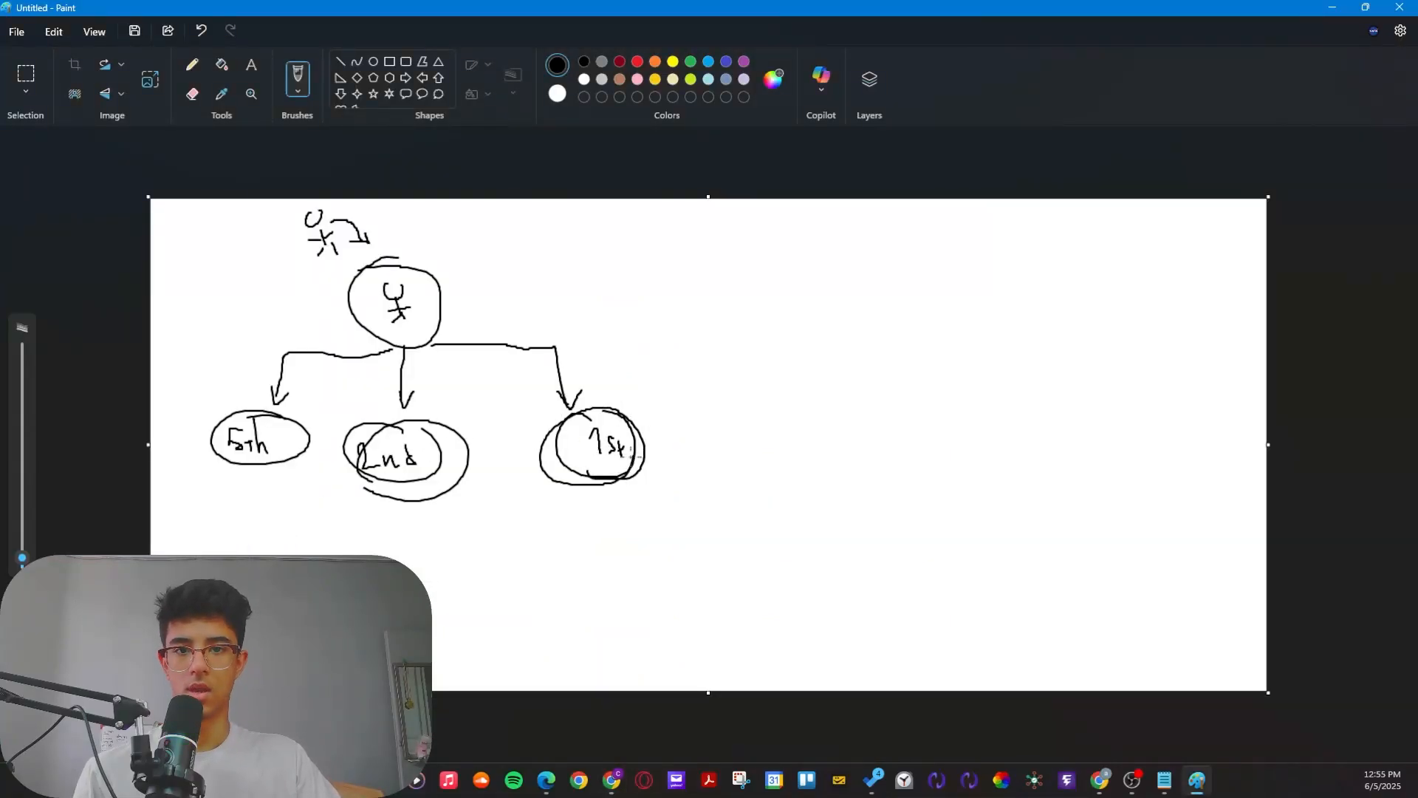
Step: Switch back to the browser and return from the opened workflow to the Voice Ai workflow list
{"action": "key", "text": "alt+Tab"}
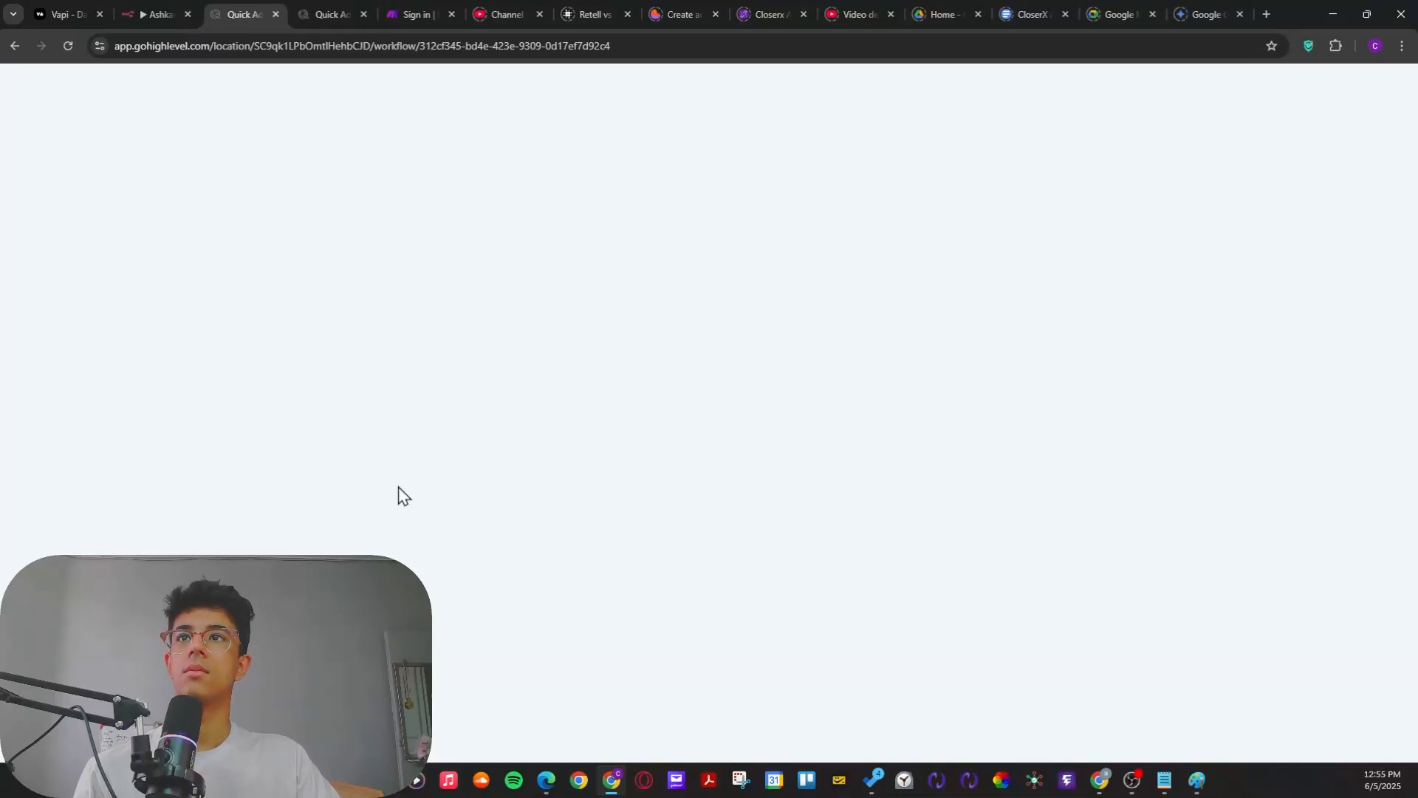
{"action": "left_click", "coordinate": [325, 17]}
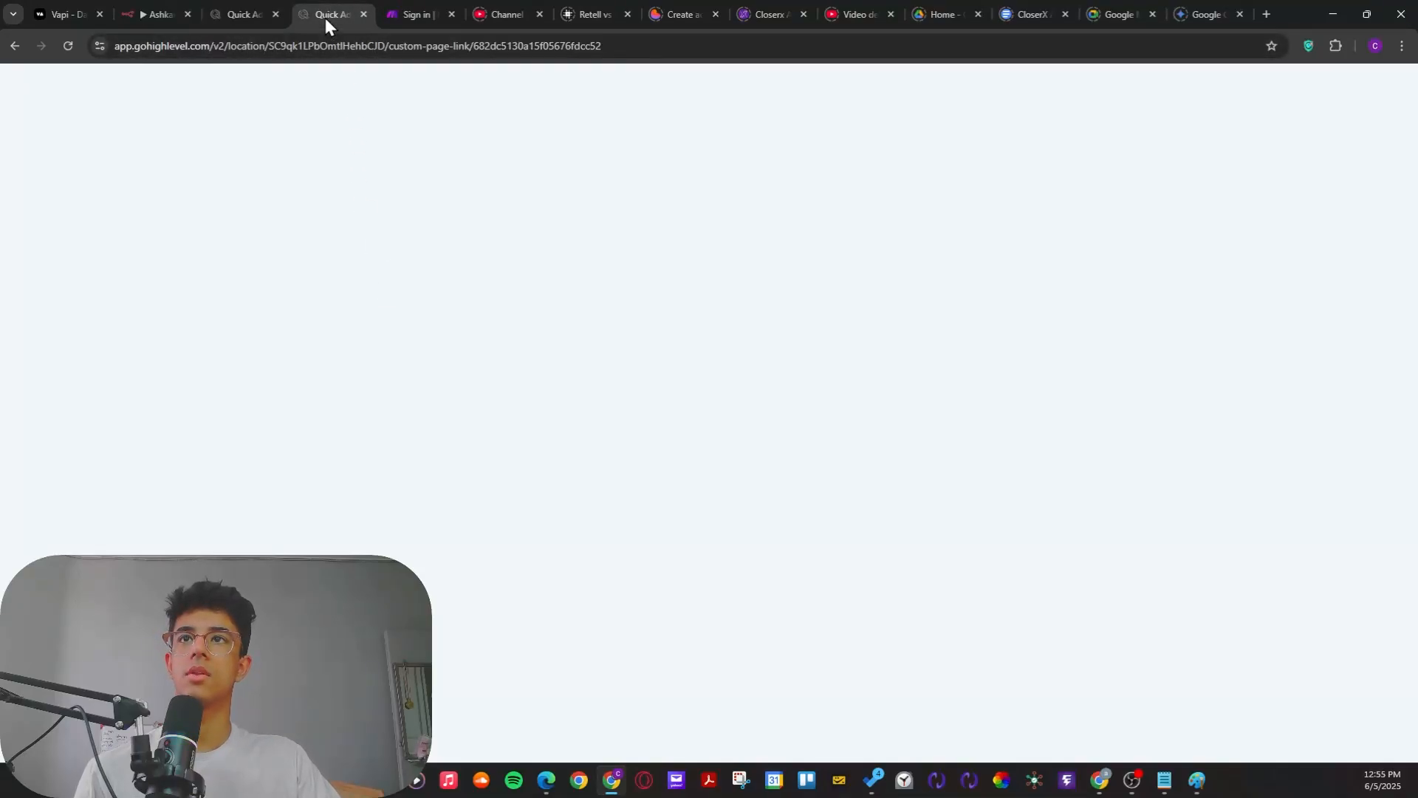
{"action": "left_click", "coordinate": [238, 11]}
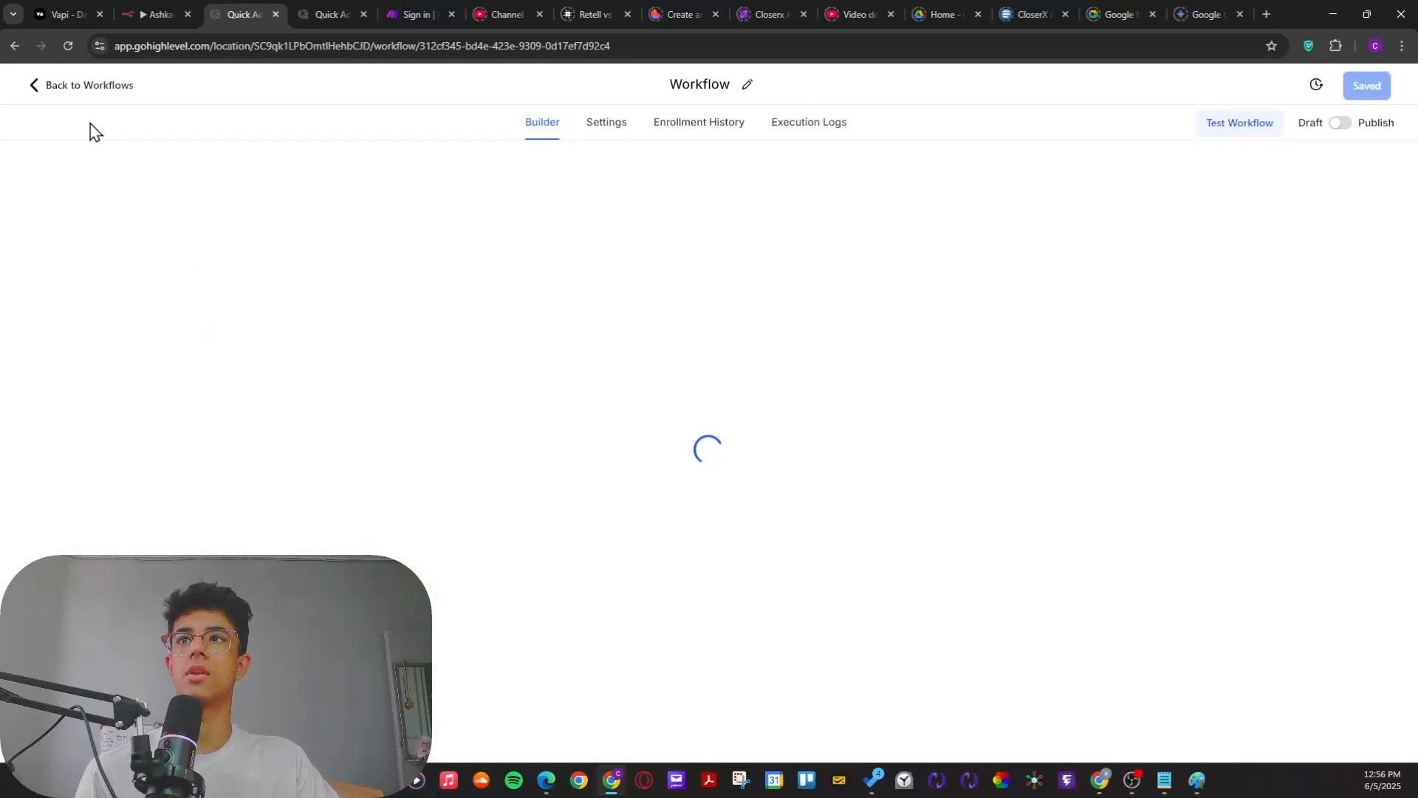
{"action": "left_click", "coordinate": [33, 89]}
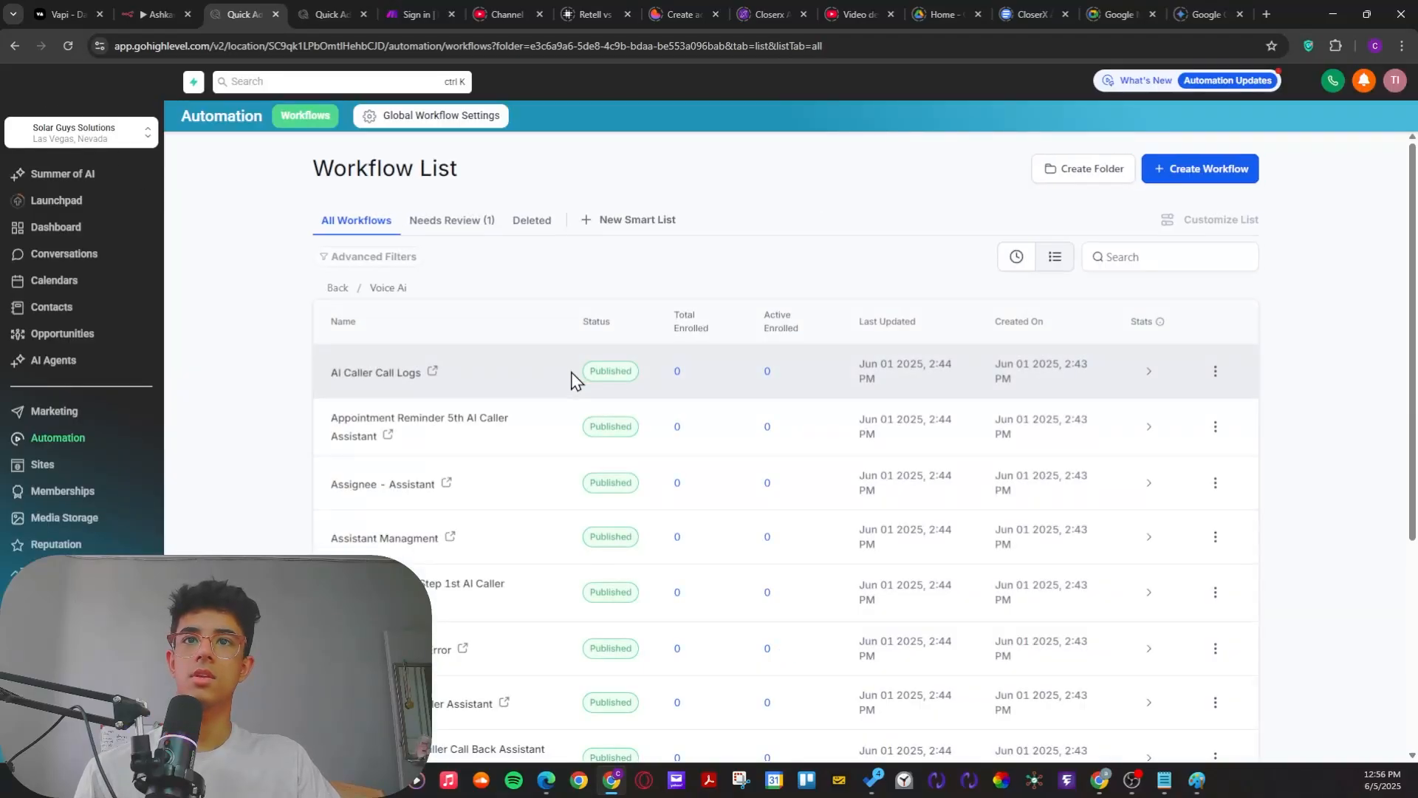
Step: Open the First Call Of Multi Step 1st AI Caller Assistant workflow, examine its layout, and return to the workflow list
{"action": "scroll", "coordinate": [573, 379], "scroll_direction": "down", "scroll_amount": 4}
{"action": "scroll", "coordinate": [502, 469], "scroll_direction": "up", "scroll_amount": 3}
{"action": "left_click_drag", "start_coordinate": [506, 442], "coordinate": [333, 446]}
{"action": "left_click", "coordinate": [333, 446]}
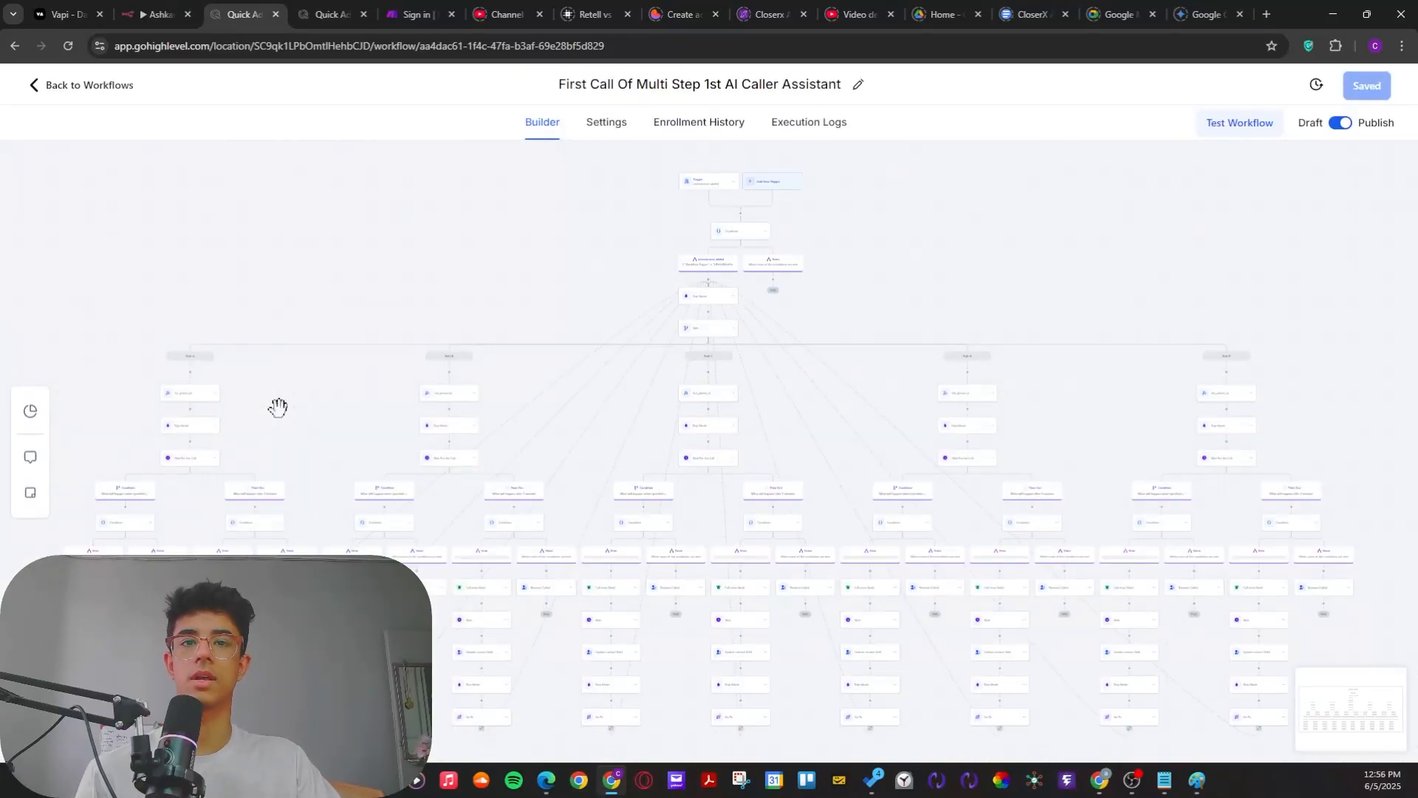
{"action": "left_click", "coordinate": [59, 92]}
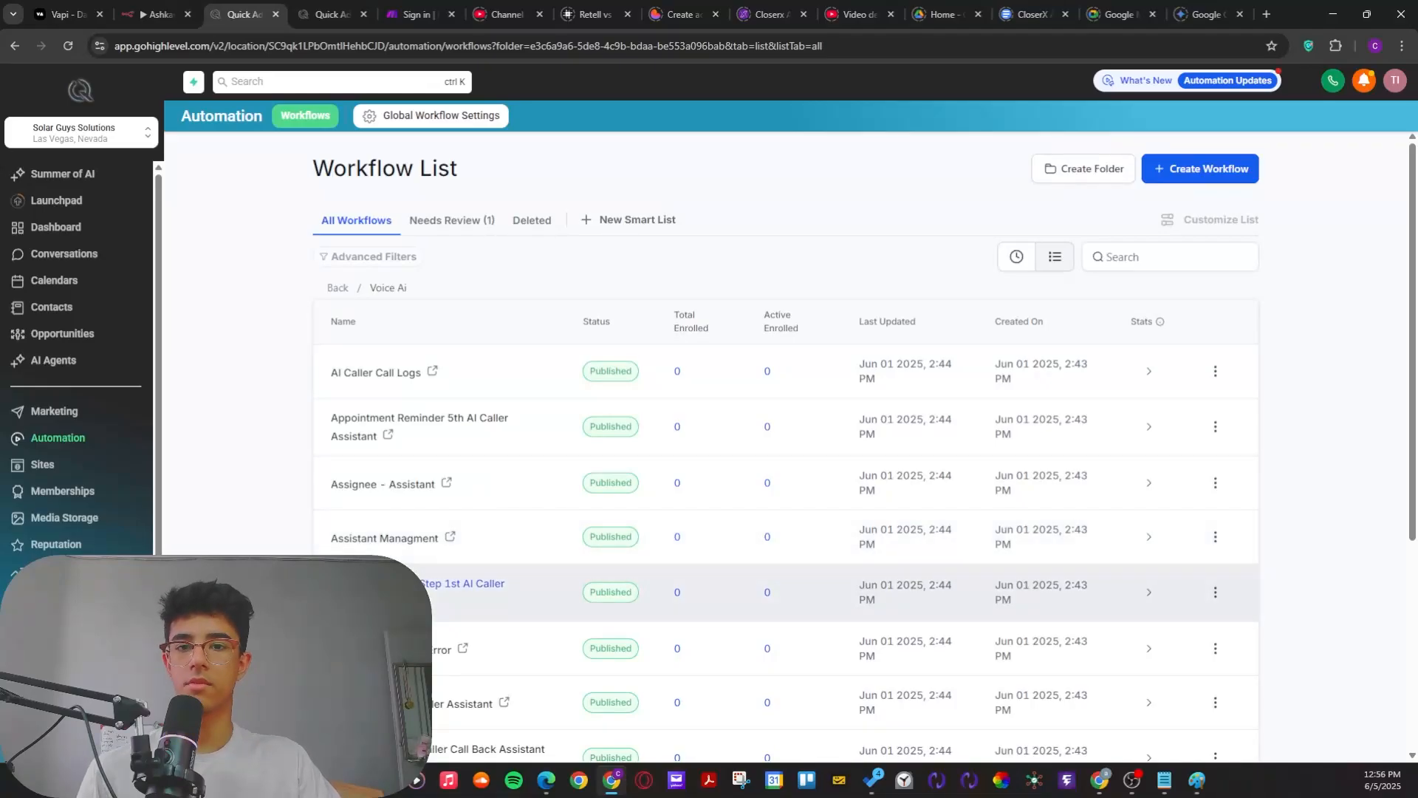
Step: Review the First Call and Multi Step 1st to 4th AI caller workflows in the Voice Ai list
{"action": "scroll", "coordinate": [414, 502], "scroll_direction": "down", "scroll_amount": 3}
{"action": "scroll", "coordinate": [414, 498], "scroll_direction": "down", "scroll_amount": 1}
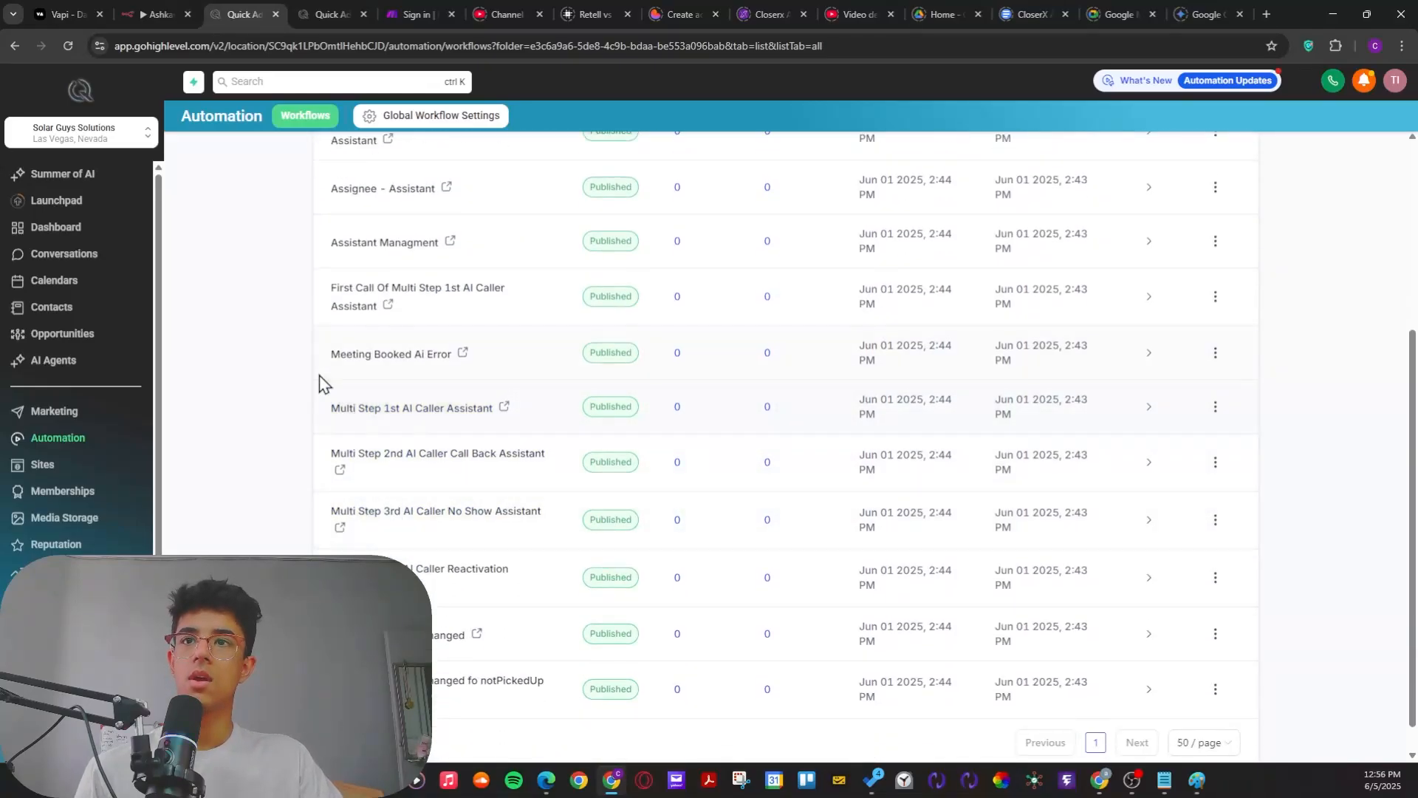
{"action": "left_click_drag", "start_coordinate": [292, 402], "coordinate": [254, 423]}
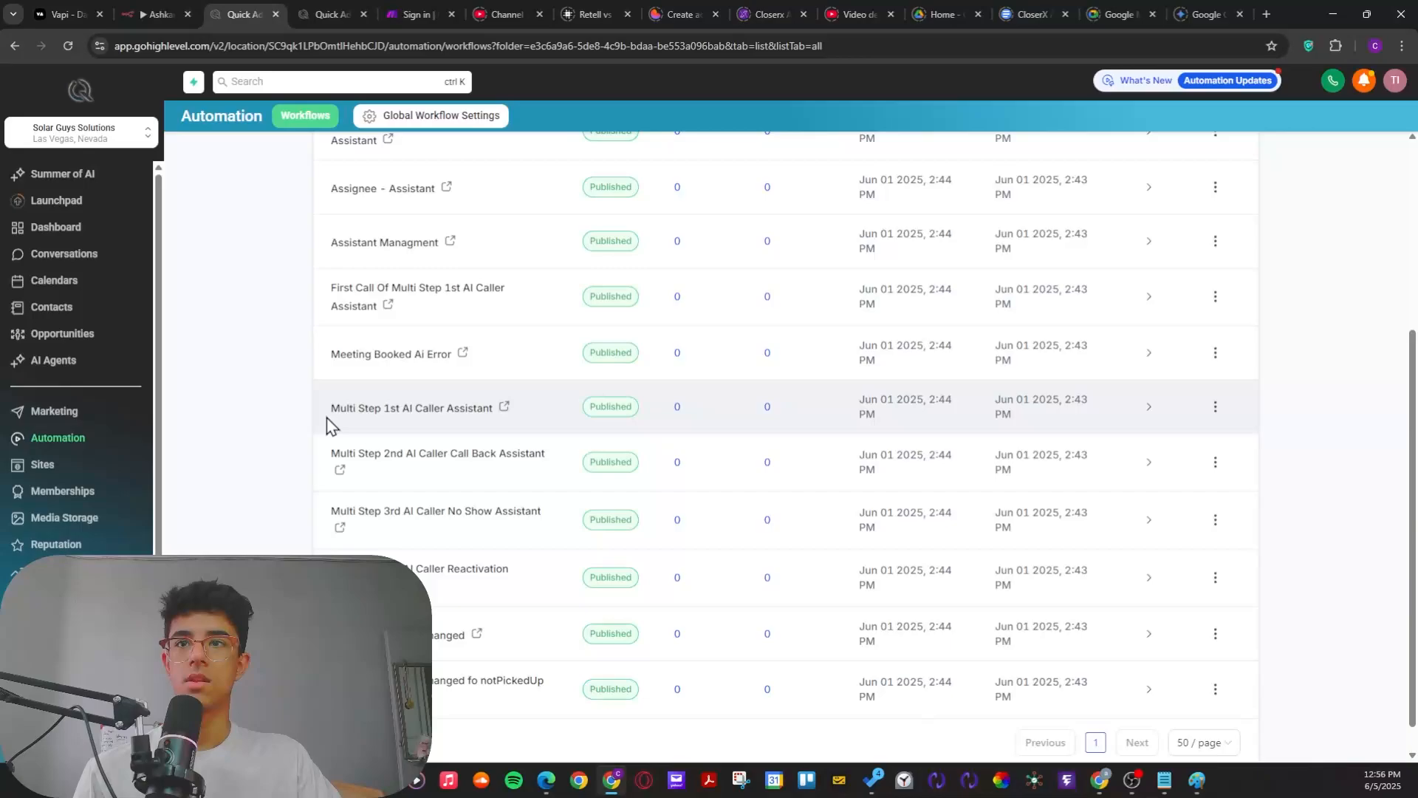
{"action": "scroll", "coordinate": [344, 443], "scroll_direction": "up", "scroll_amount": 1}
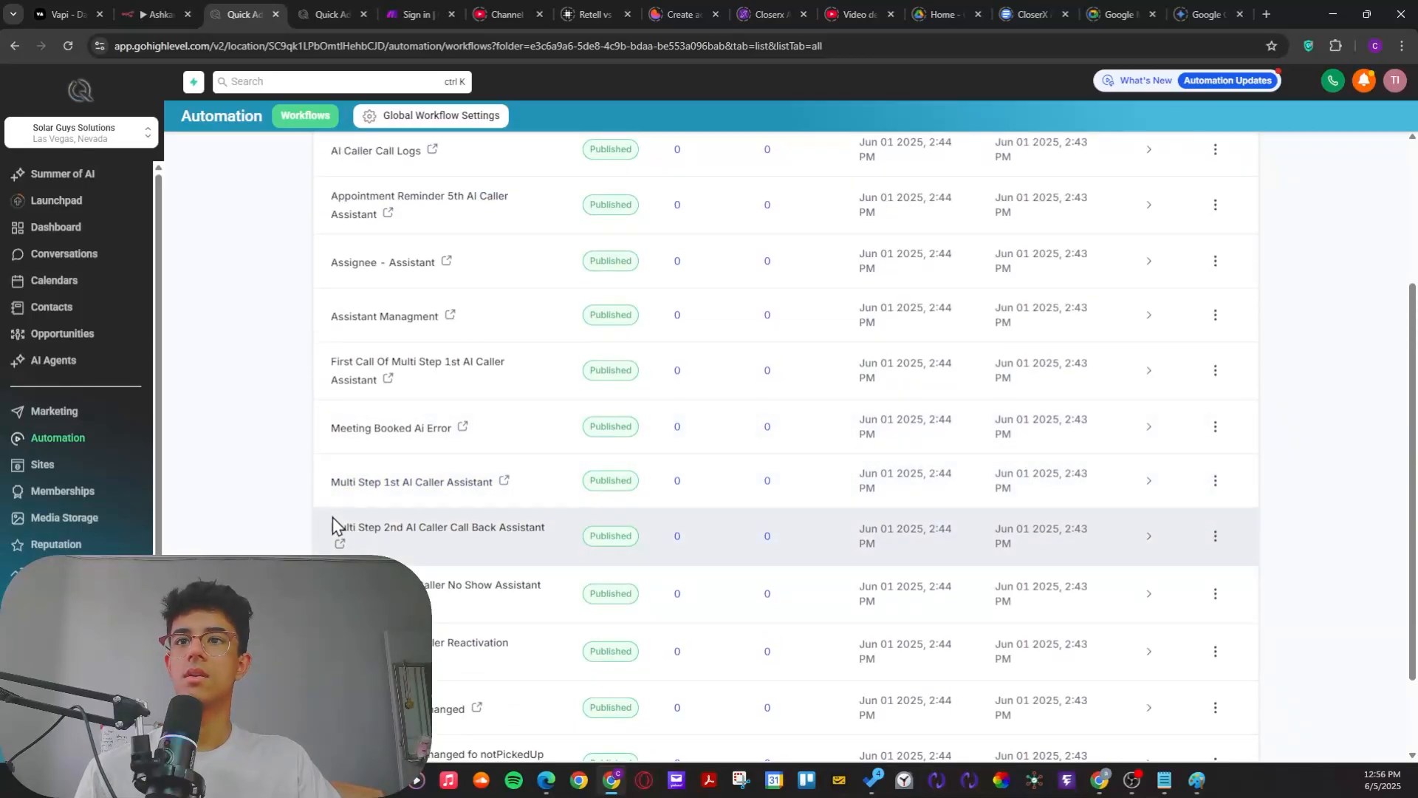
{"action": "scroll", "coordinate": [333, 521], "scroll_direction": "up", "scroll_amount": 2}
{"action": "scroll", "coordinate": [299, 465], "scroll_direction": "up", "scroll_amount": 1}
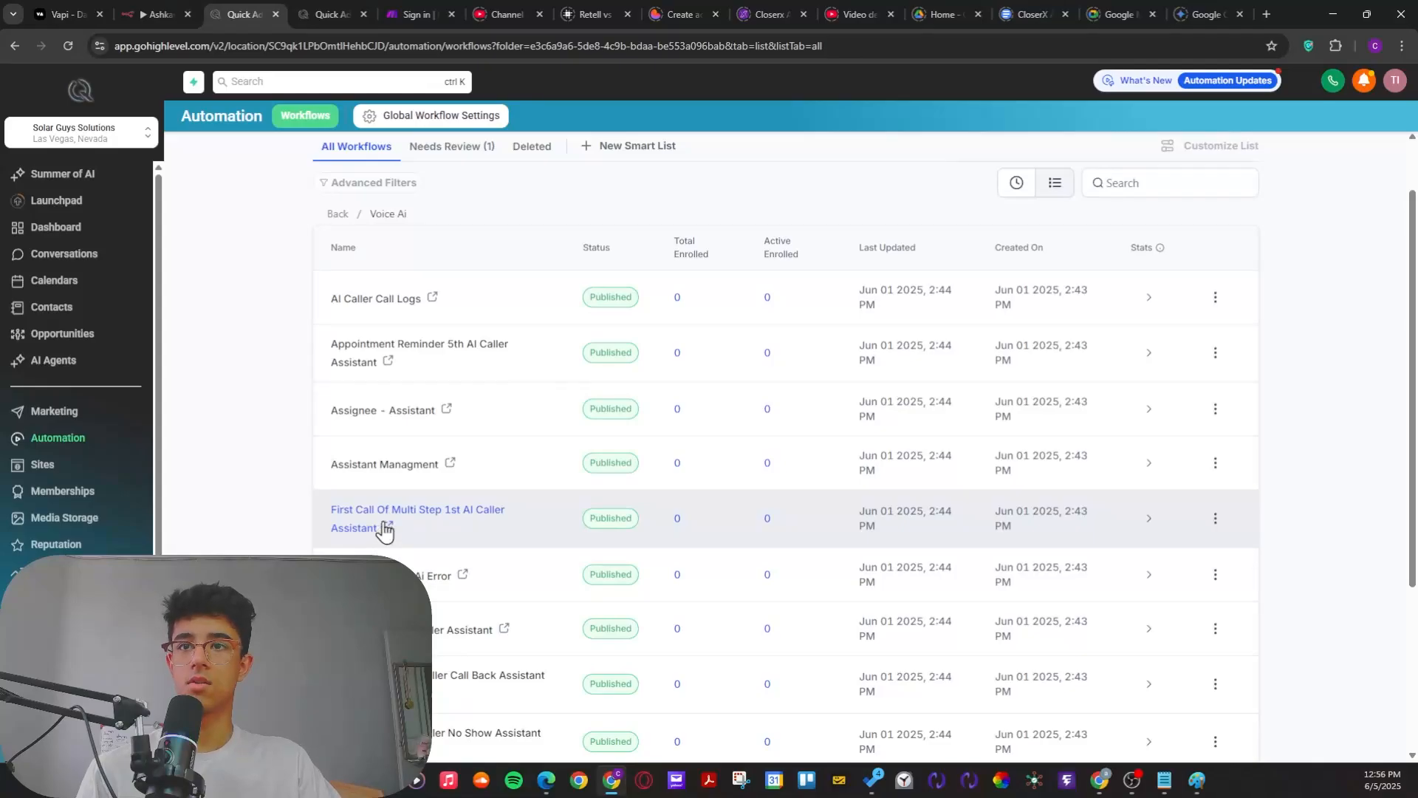
{"action": "scroll", "coordinate": [273, 509], "scroll_direction": "down", "scroll_amount": 1}
{"action": "scroll", "coordinate": [273, 509], "scroll_direction": "down", "scroll_amount": 1}
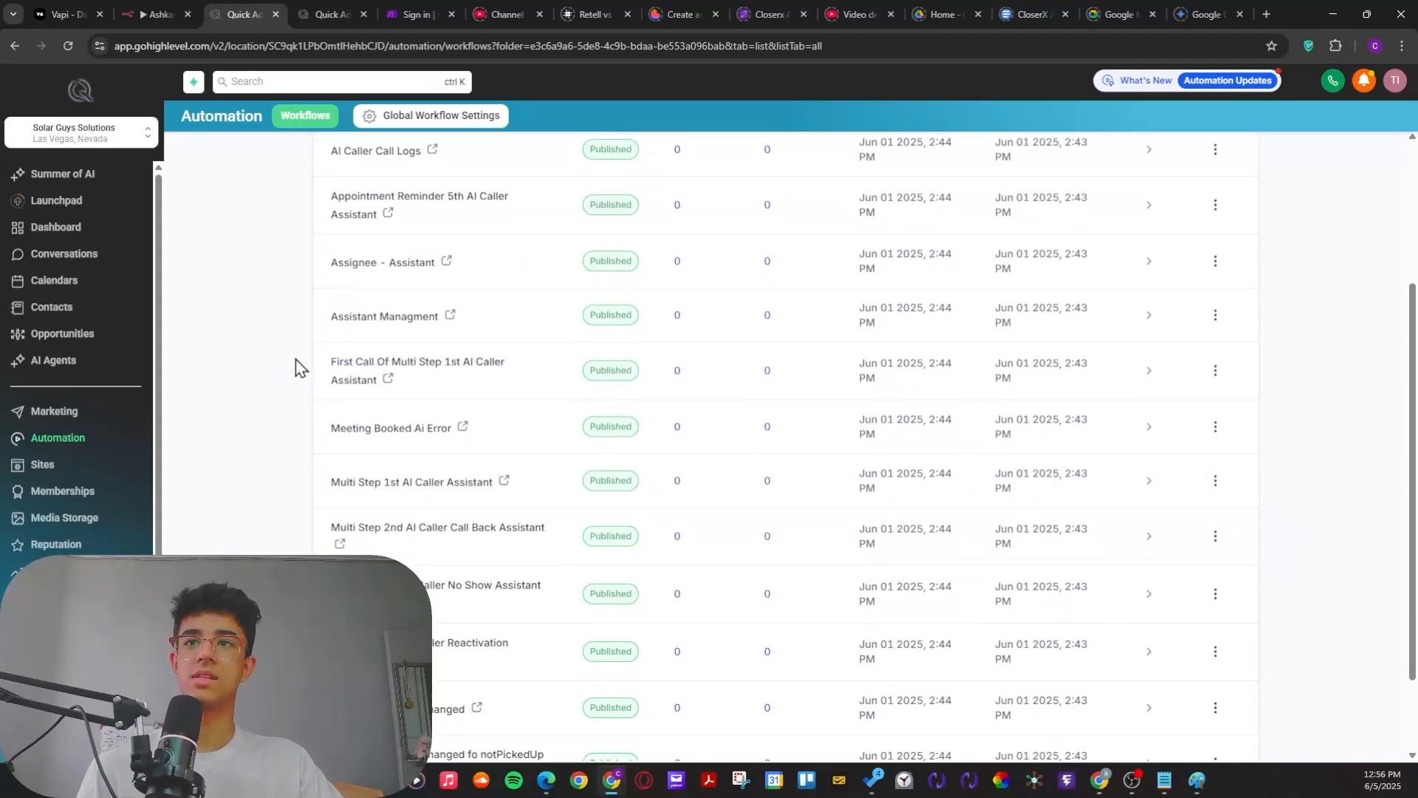
{"action": "left_click_drag", "start_coordinate": [294, 368], "coordinate": [498, 507]}
{"action": "left_click", "coordinate": [255, 530]}
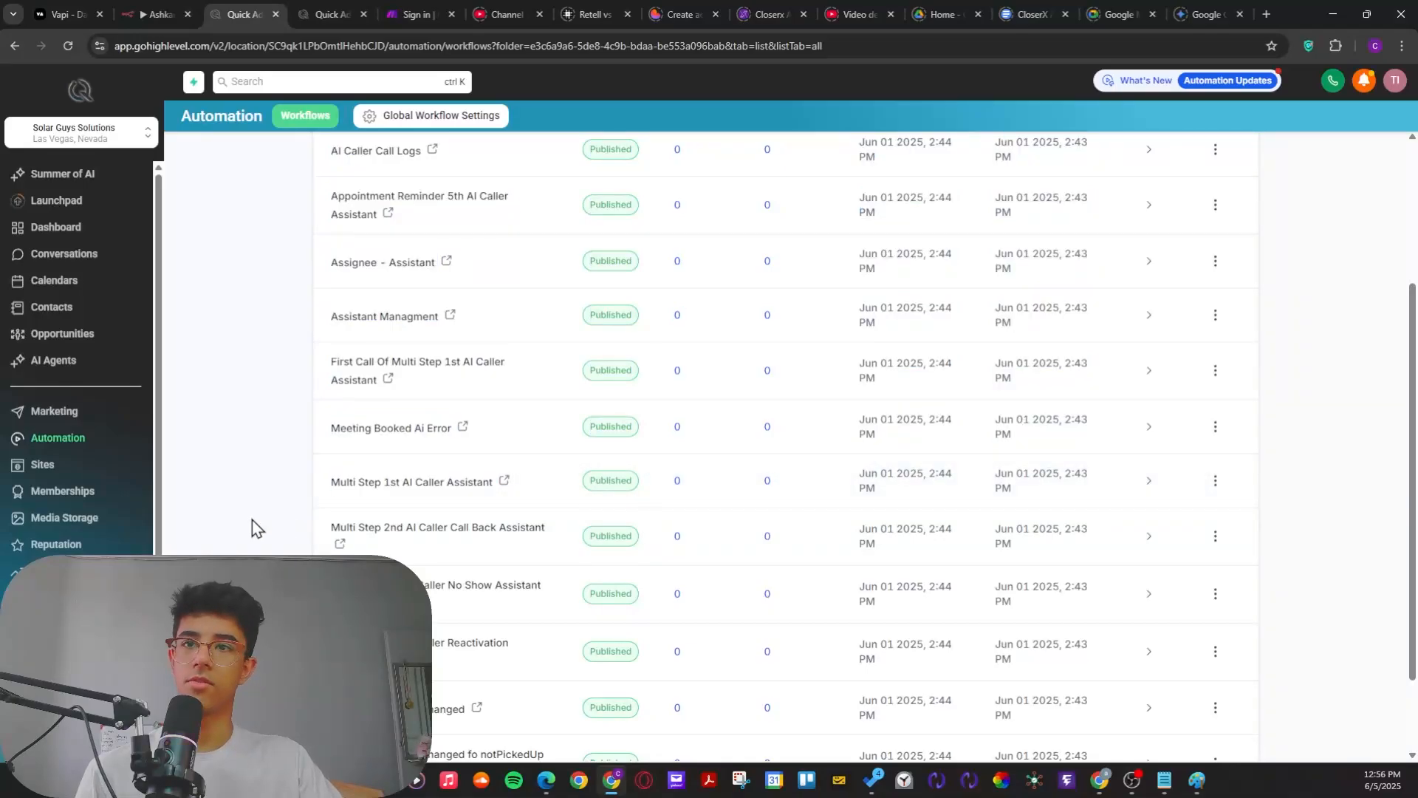
{"action": "scroll", "coordinate": [258, 524], "scroll_direction": "down", "scroll_amount": 1}
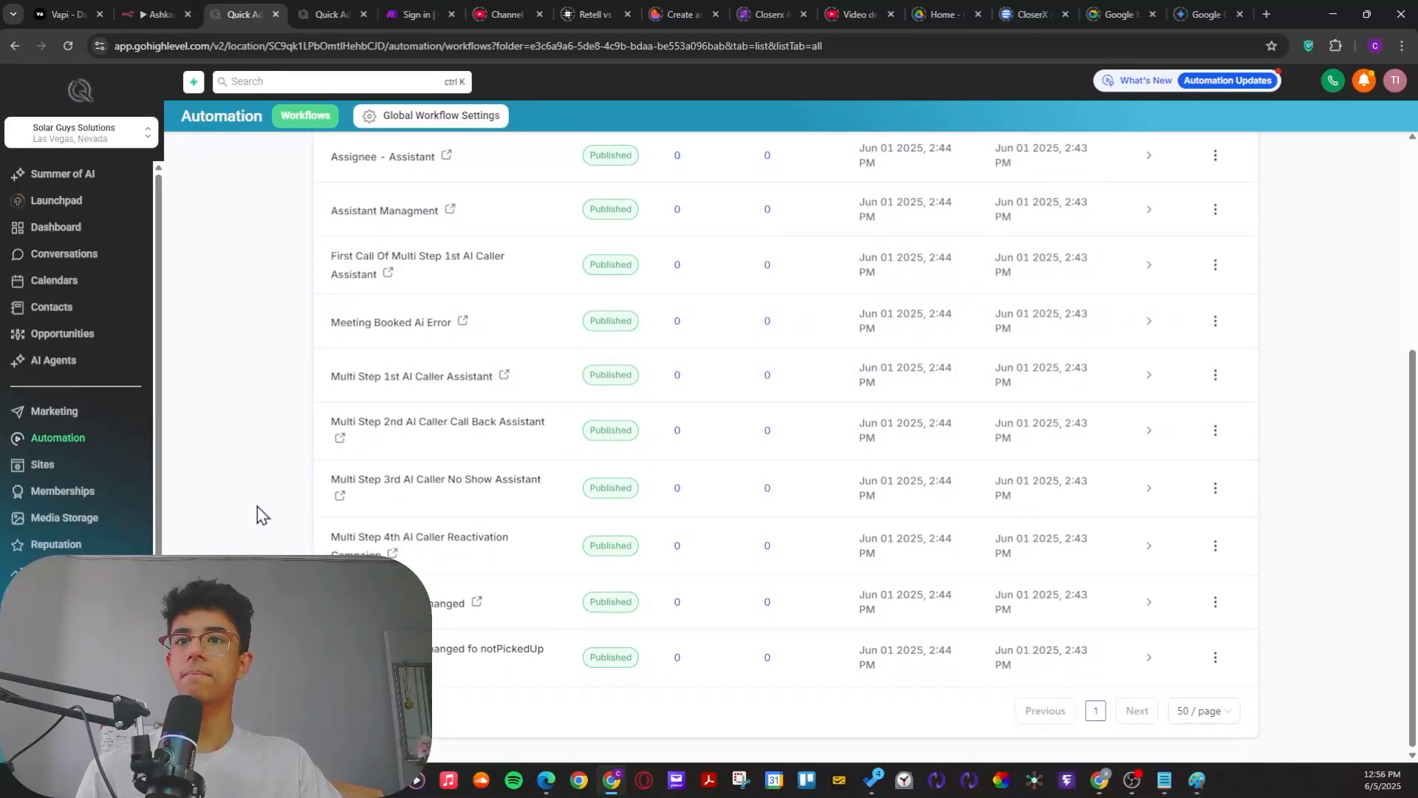
{"action": "scroll", "coordinate": [259, 512], "scroll_direction": "up", "scroll_amount": 1}
{"action": "scroll", "coordinate": [264, 510], "scroll_direction": "up", "scroll_amount": 1}
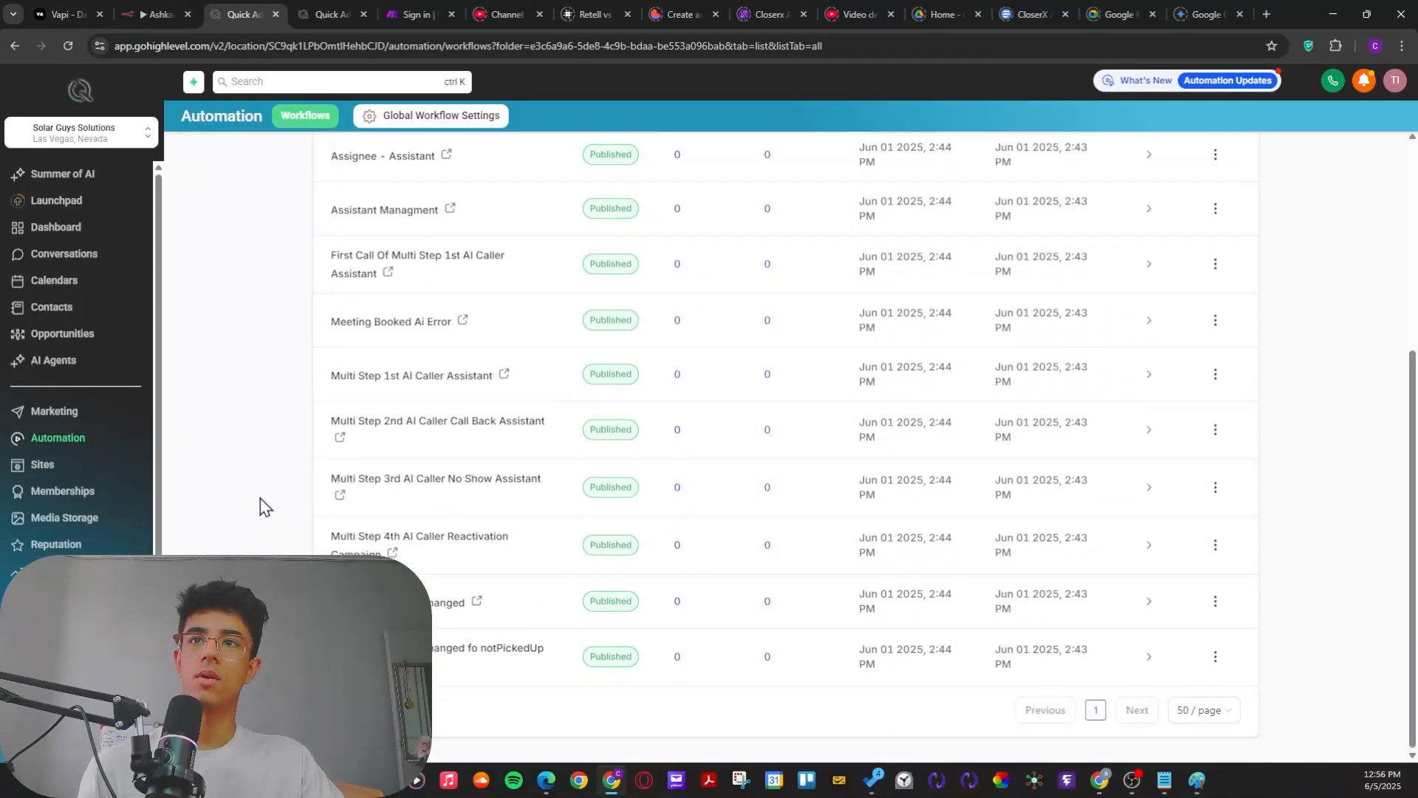
{"action": "scroll", "coordinate": [263, 503], "scroll_direction": "up", "scroll_amount": 2}
Step: Switch to Paint and draw arrows from the 1st, 2nd and 5th nodes converging on a new circle below them
{"action": "key", "text": "alt+Tab"}
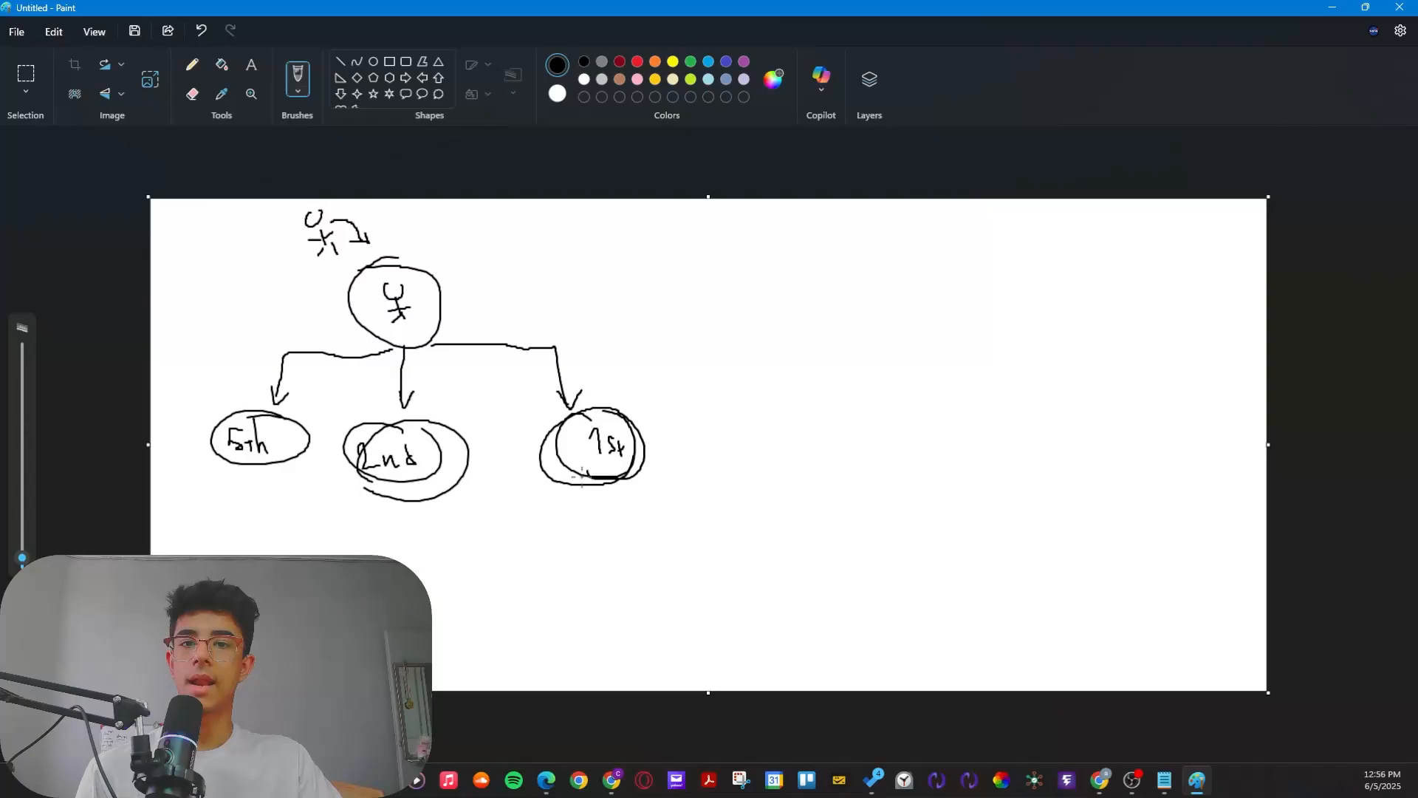
{"action": "mouse_move", "coordinate": [598, 484]}
{"action": "left_mouse_down"}
{"action": "mouse_move", "coordinate": [475, 508]}
{"action": "mouse_move", "coordinate": [415, 572]}
{"action": "left_mouse_up"}
{"action": "left_click_drag", "start_coordinate": [404, 495], "coordinate": [406, 561]}
{"action": "left_click_drag", "start_coordinate": [399, 543], "coordinate": [400, 565]}
{"action": "mouse_move", "coordinate": [273, 471]}
{"action": "left_mouse_down"}
{"action": "mouse_move", "coordinate": [262, 510]}
{"action": "mouse_move", "coordinate": [397, 540]}
{"action": "left_mouse_up"}
{"action": "mouse_move", "coordinate": [440, 599]}
{"action": "left_mouse_down"}
{"action": "mouse_move", "coordinate": [427, 582]}
{"action": "mouse_move", "coordinate": [432, 659]}
{"action": "left_mouse_up"}
Step: Handwrite the label "Assignee Assis" beside the circled stick figure, checking the workflow name in the browser
{"action": "left_click_drag", "start_coordinate": [463, 317], "coordinate": [501, 311]}
{"action": "key", "text": "alt+Tab"}
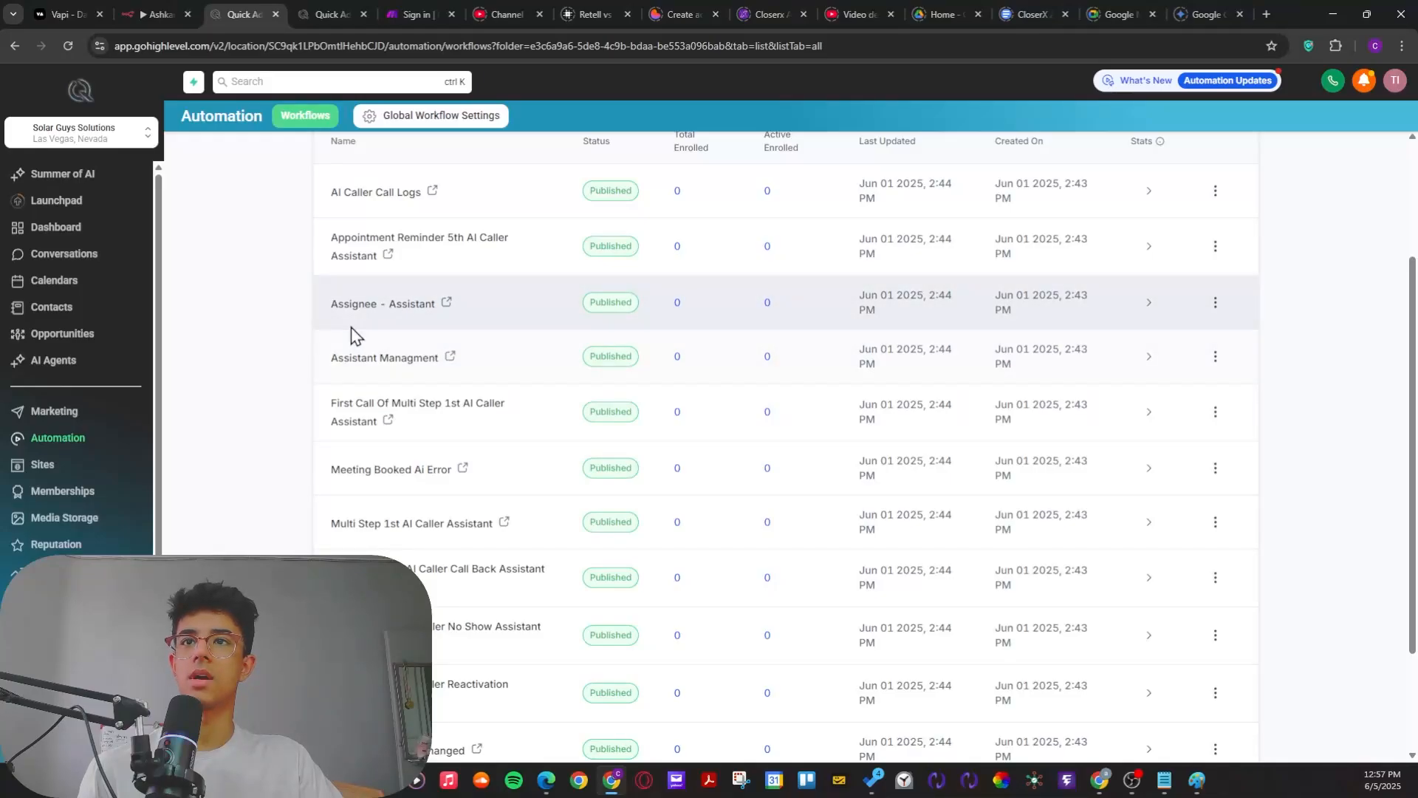
{"action": "key", "text": "alt+Tab"}
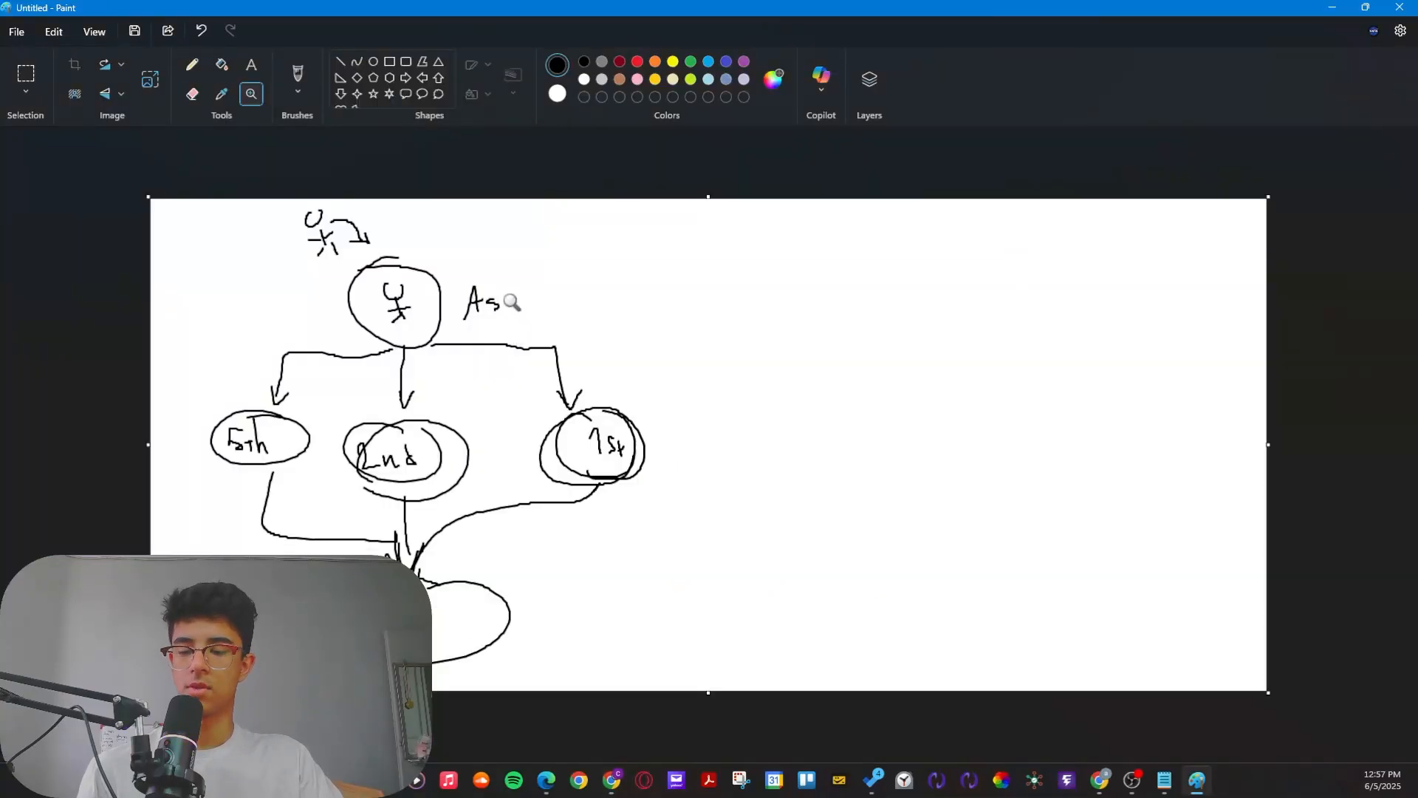
{"action": "left_click", "coordinate": [294, 69]}
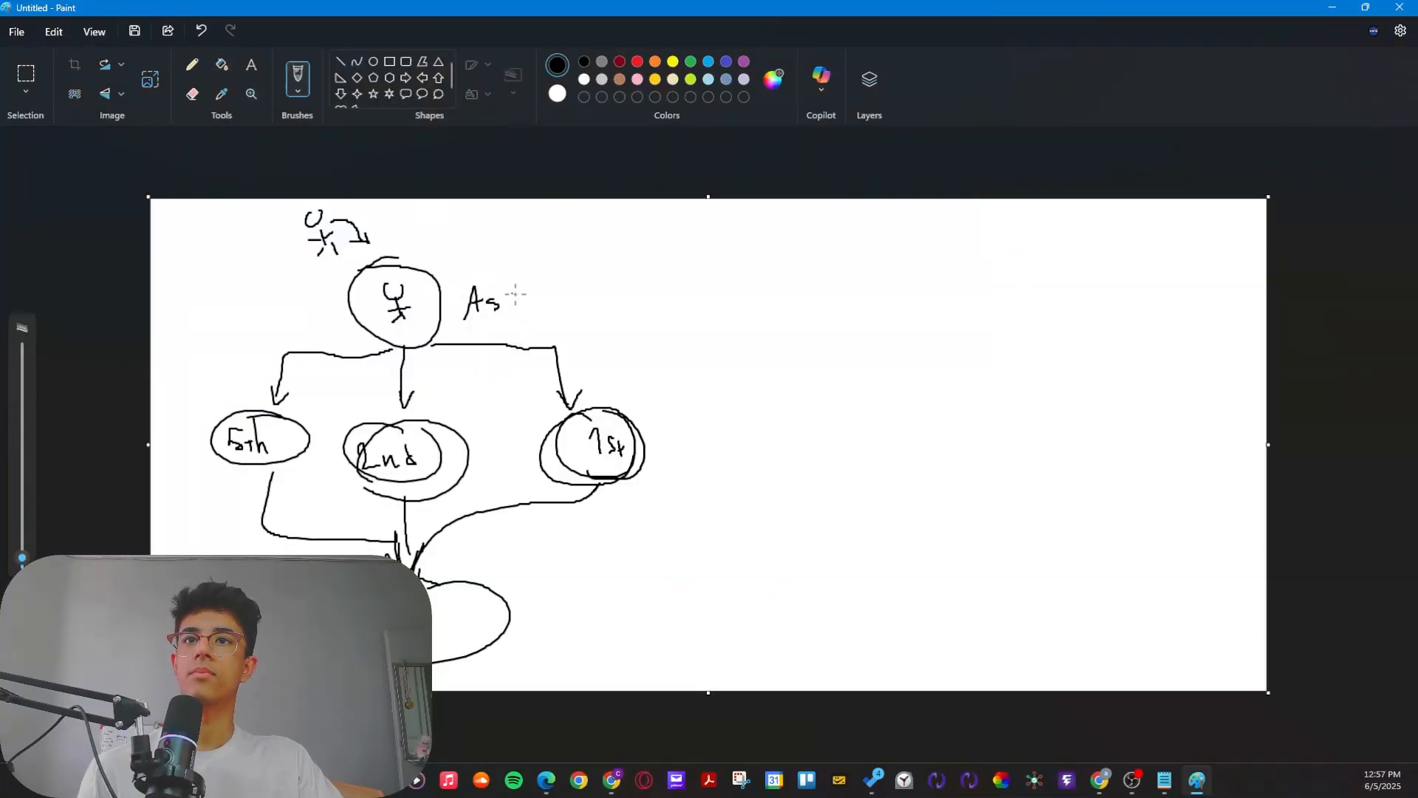
{"action": "mouse_move", "coordinate": [521, 293]}
{"action": "left_mouse_down"}
{"action": "mouse_move", "coordinate": [505, 316]}
{"action": "mouse_move", "coordinate": [549, 336]}
{"action": "mouse_move", "coordinate": [614, 319]}
{"action": "left_mouse_up"}
{"action": "key", "text": "alt+Tab"}
{"action": "key", "text": "alt+Tab"}
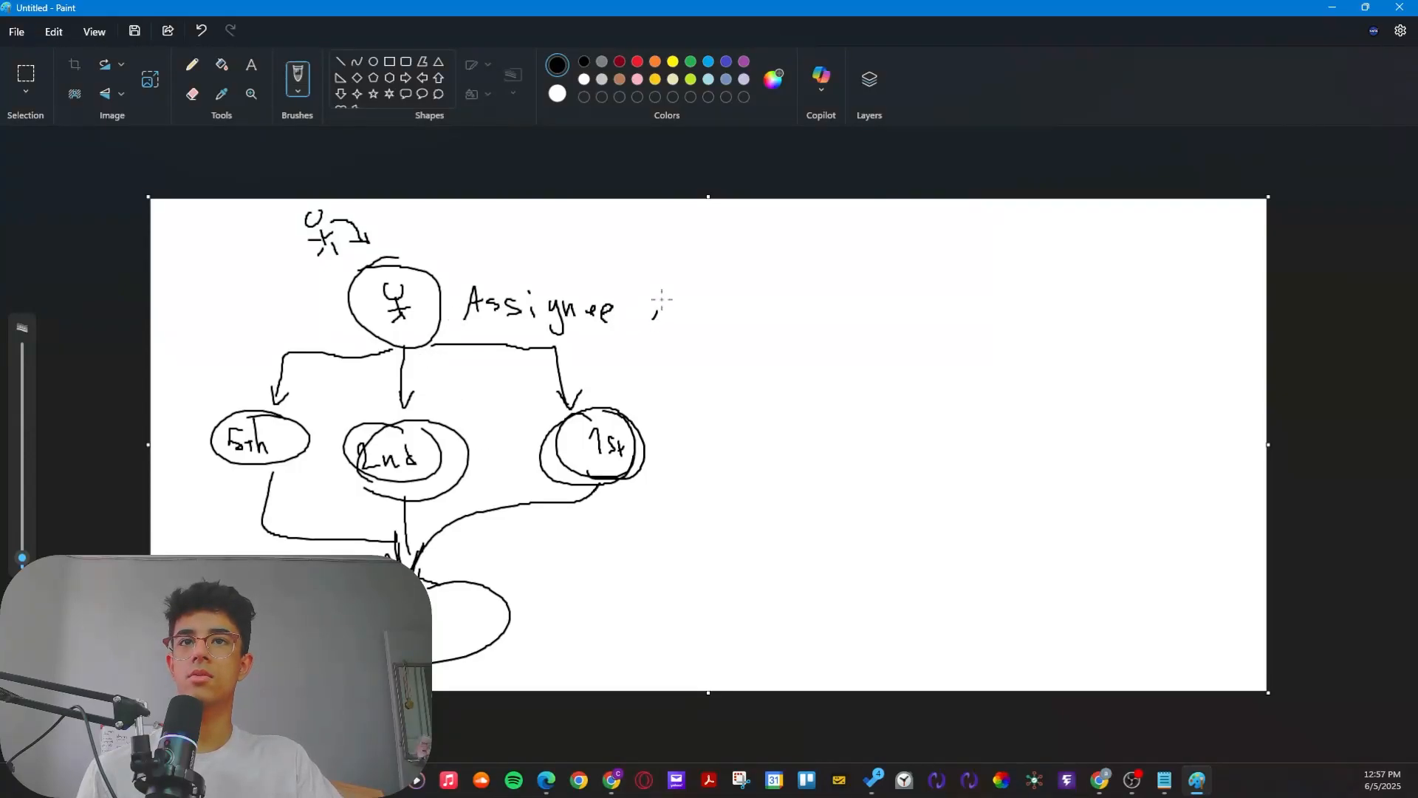
{"action": "left_click_drag", "start_coordinate": [662, 300], "coordinate": [675, 315]}
{"action": "left_click_drag", "start_coordinate": [661, 306], "coordinate": [679, 317]}
{"action": "mouse_move", "coordinate": [709, 304]}
{"action": "left_mouse_down"}
{"action": "mouse_move", "coordinate": [700, 318]}
{"action": "mouse_move", "coordinate": [730, 321]}
{"action": "left_mouse_up"}
{"action": "left_click_drag", "start_coordinate": [744, 308], "coordinate": [739, 337]}
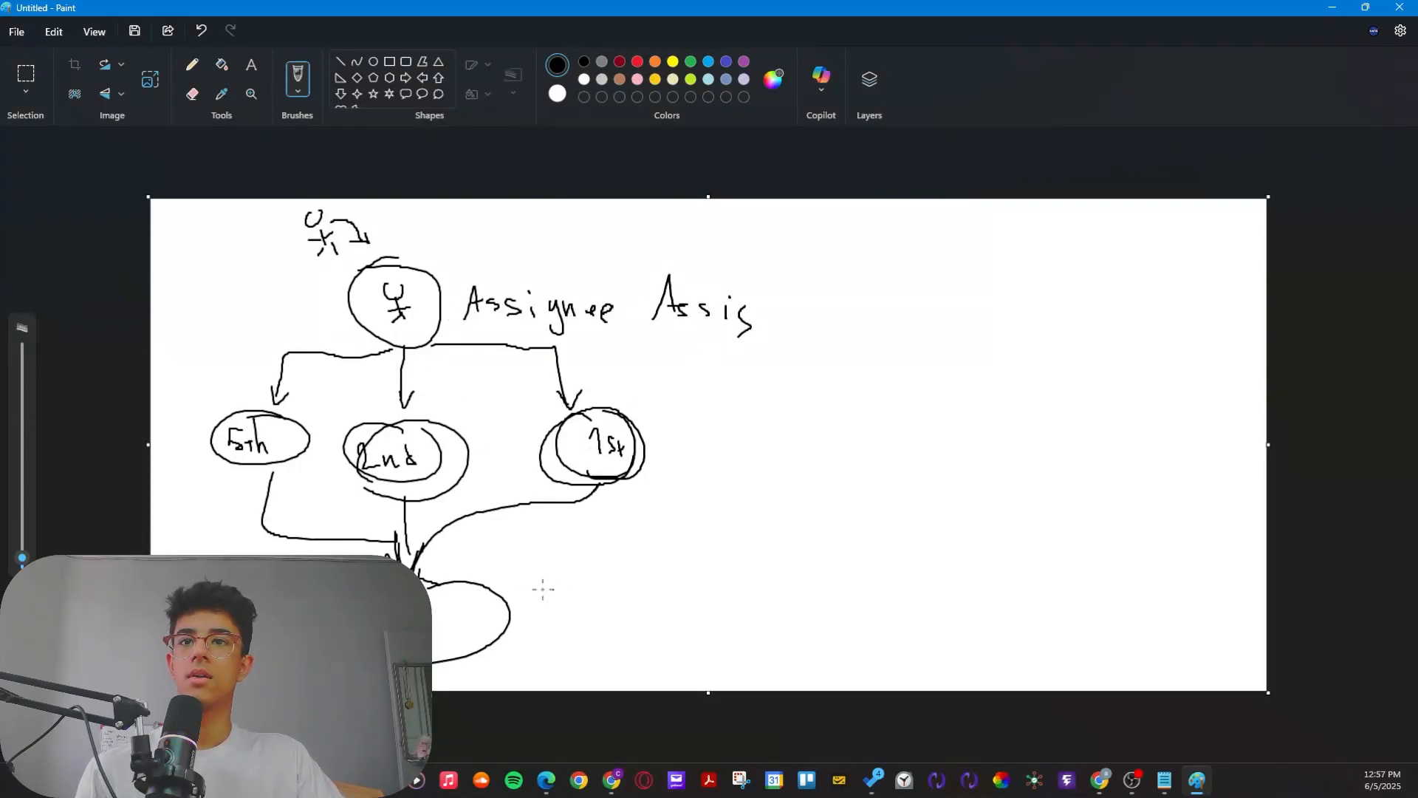
Step: Draw a short arrow from the lower circle and handwrite the label "Opportunity Status Workflow" beside it
{"action": "left_click_drag", "start_coordinate": [510, 630], "coordinate": [617, 644]}
{"action": "left_click_drag", "start_coordinate": [612, 620], "coordinate": [633, 644]}
{"action": "left_click_drag", "start_coordinate": [625, 612], "coordinate": [637, 628]}
{"action": "left_click_drag", "start_coordinate": [644, 620], "coordinate": [678, 617]}
{"action": "mouse_move", "coordinate": [683, 619]}
{"action": "left_mouse_down"}
{"action": "mouse_move", "coordinate": [707, 625]}
{"action": "mouse_move", "coordinate": [695, 641]}
{"action": "left_mouse_up"}
{"action": "mouse_move", "coordinate": [708, 621]}
{"action": "left_mouse_down"}
{"action": "mouse_move", "coordinate": [721, 635]}
{"action": "mouse_move", "coordinate": [756, 615]}
{"action": "mouse_move", "coordinate": [766, 639]}
{"action": "left_mouse_up"}
{"action": "mouse_move", "coordinate": [759, 627]}
{"action": "left_mouse_down"}
{"action": "mouse_move", "coordinate": [779, 625]}
{"action": "mouse_move", "coordinate": [785, 650]}
{"action": "left_mouse_up"}
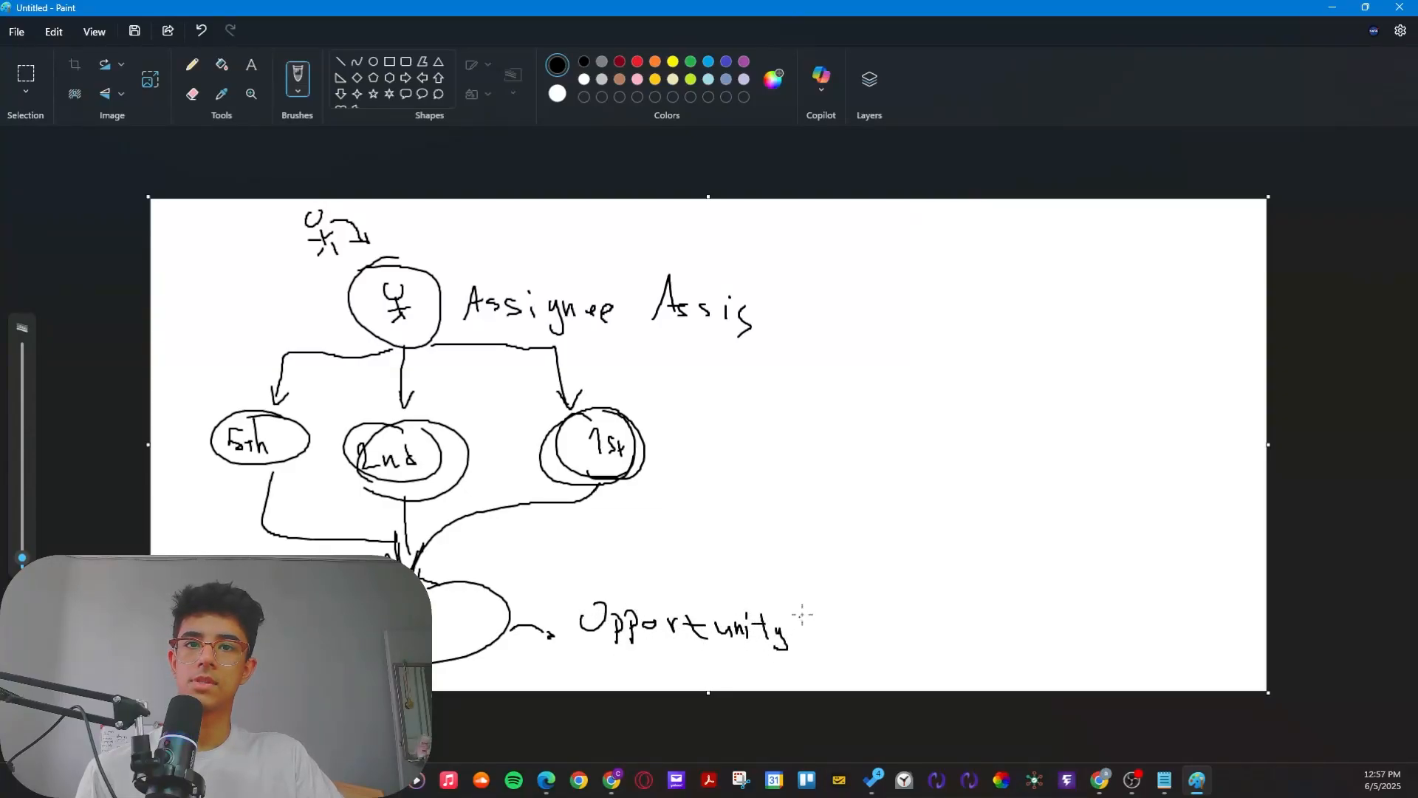
{"action": "mouse_move", "coordinate": [819, 593]}
{"action": "left_mouse_down"}
{"action": "mouse_move", "coordinate": [796, 634]}
{"action": "mouse_move", "coordinate": [843, 628]}
{"action": "left_mouse_up"}
{"action": "left_click_drag", "start_coordinate": [832, 618], "coordinate": [834, 637]}
{"action": "mouse_move", "coordinate": [842, 636]}
{"action": "left_mouse_down"}
{"action": "mouse_move", "coordinate": [997, 645]}
{"action": "mouse_move", "coordinate": [1023, 609]}
{"action": "mouse_move", "coordinate": [1024, 644]}
{"action": "left_mouse_up"}
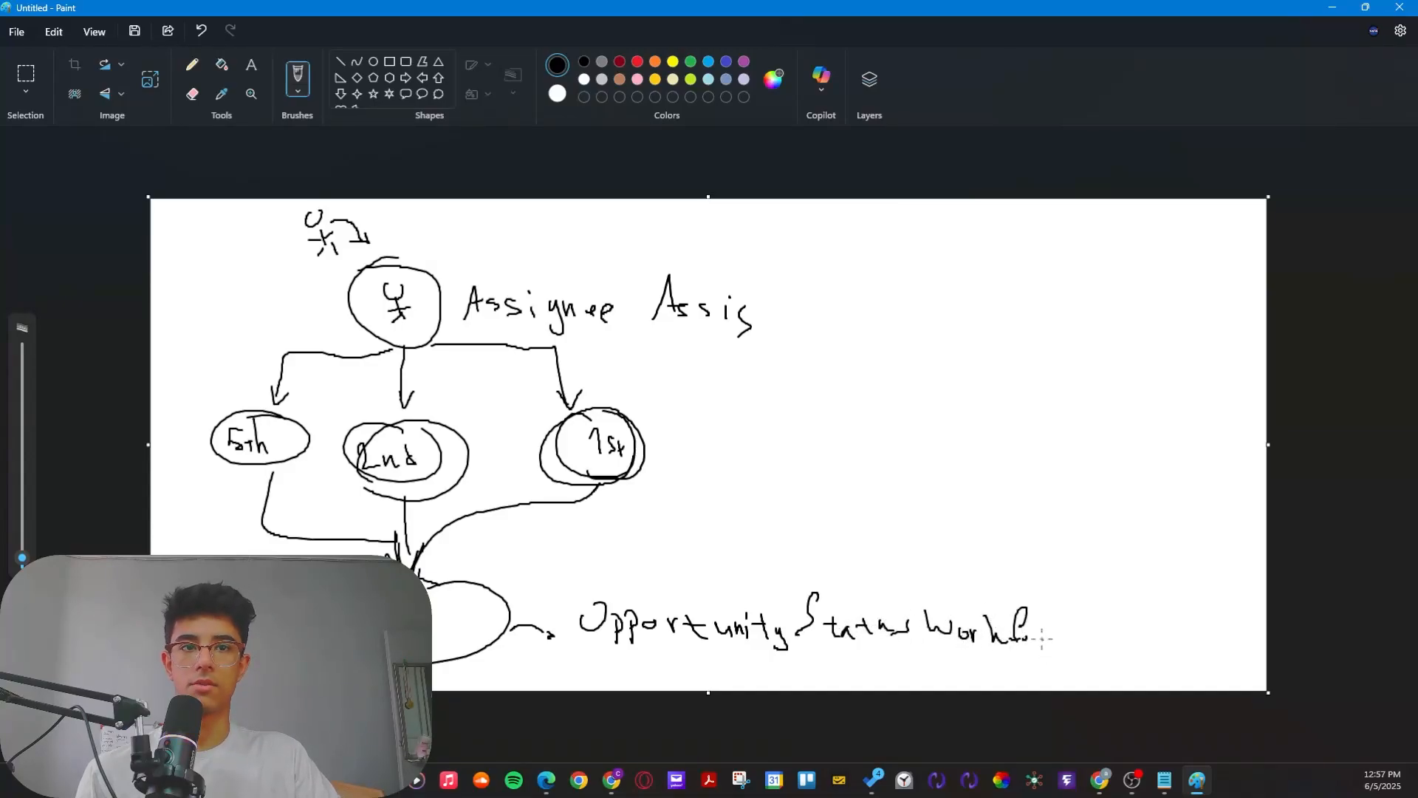
{"action": "left_click_drag", "start_coordinate": [1034, 634], "coordinate": [1076, 649]}
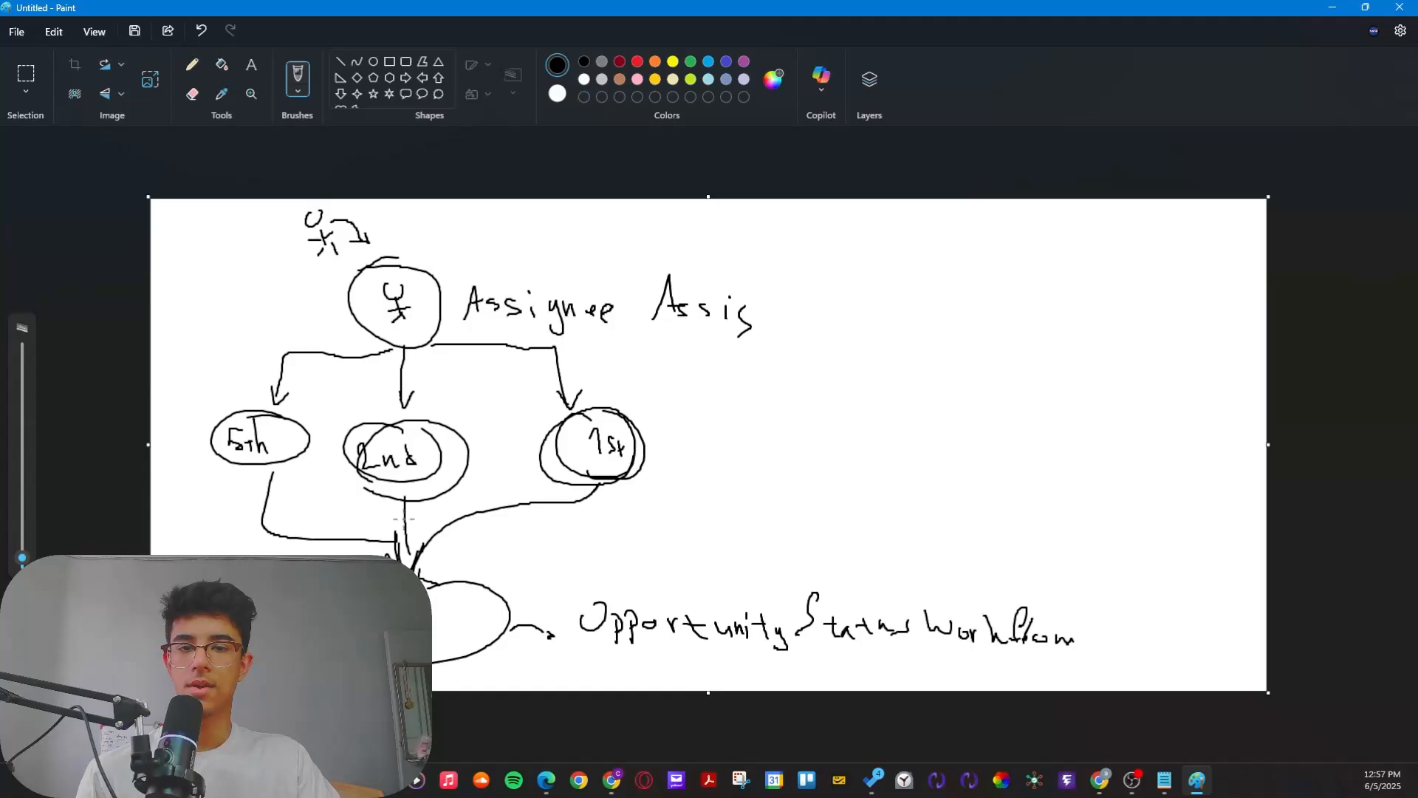
Step: Switch to the browser and examine the two status-changed workflows at the end of the Voice Ai list
{"action": "key", "text": "alt+Tab"}
{"action": "scroll", "coordinate": [404, 530], "scroll_direction": "down", "scroll_amount": 2}
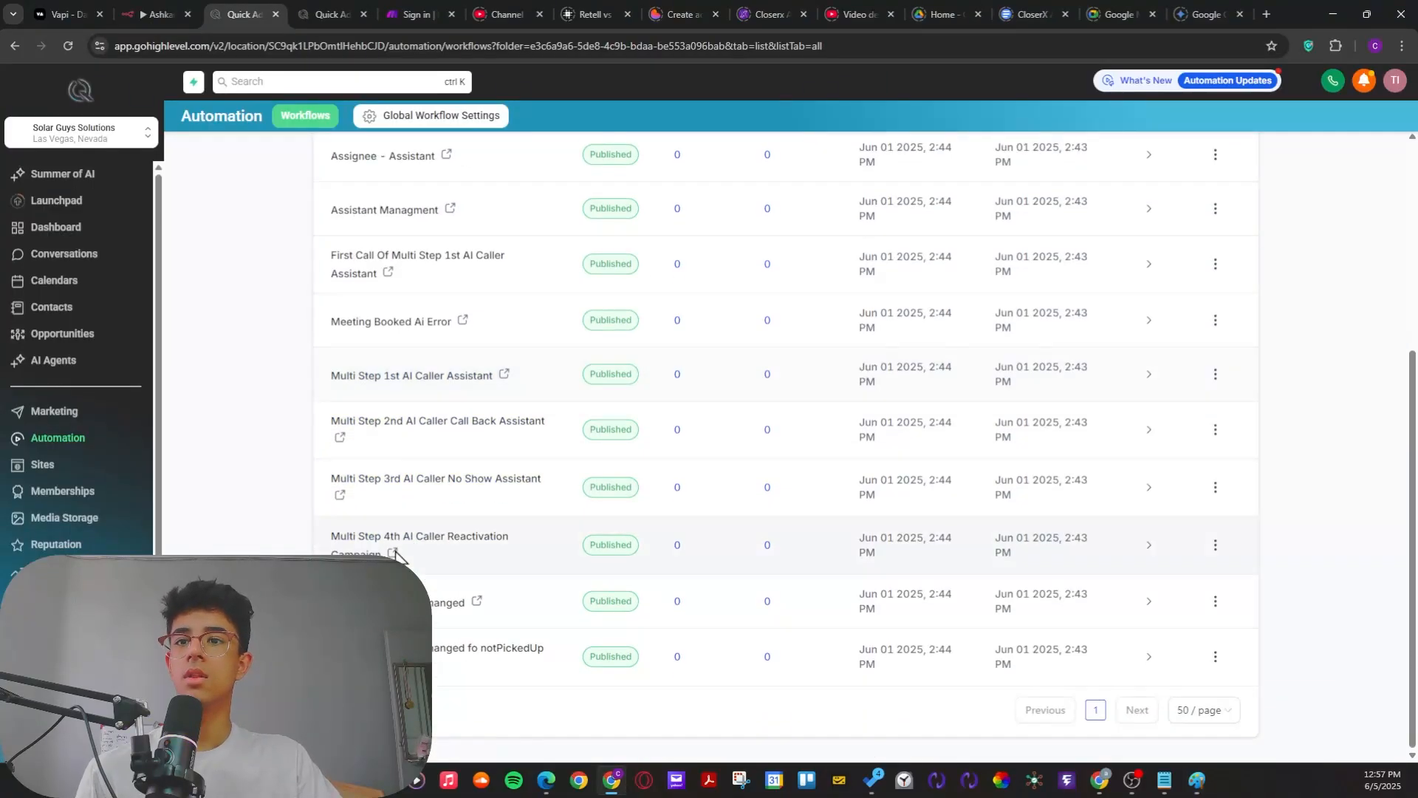
{"action": "left_click_drag", "start_coordinate": [391, 600], "coordinate": [523, 687]}
{"action": "left_click", "coordinate": [499, 705]}
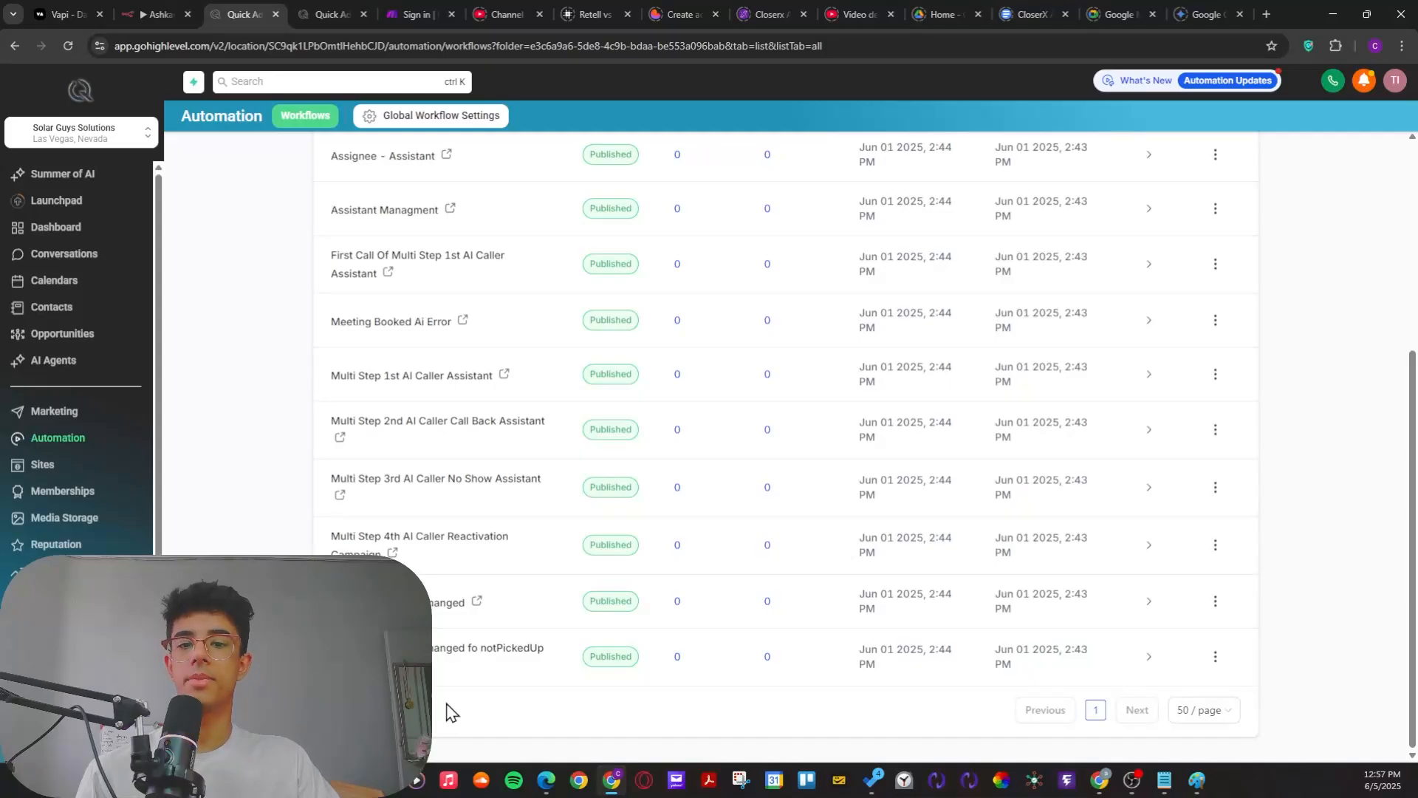
Step: Draw a looping arrow in Paint from the lower circle back to the circled stick figure, and close Paint without saving
{"action": "key", "text": "alt+Tab"}
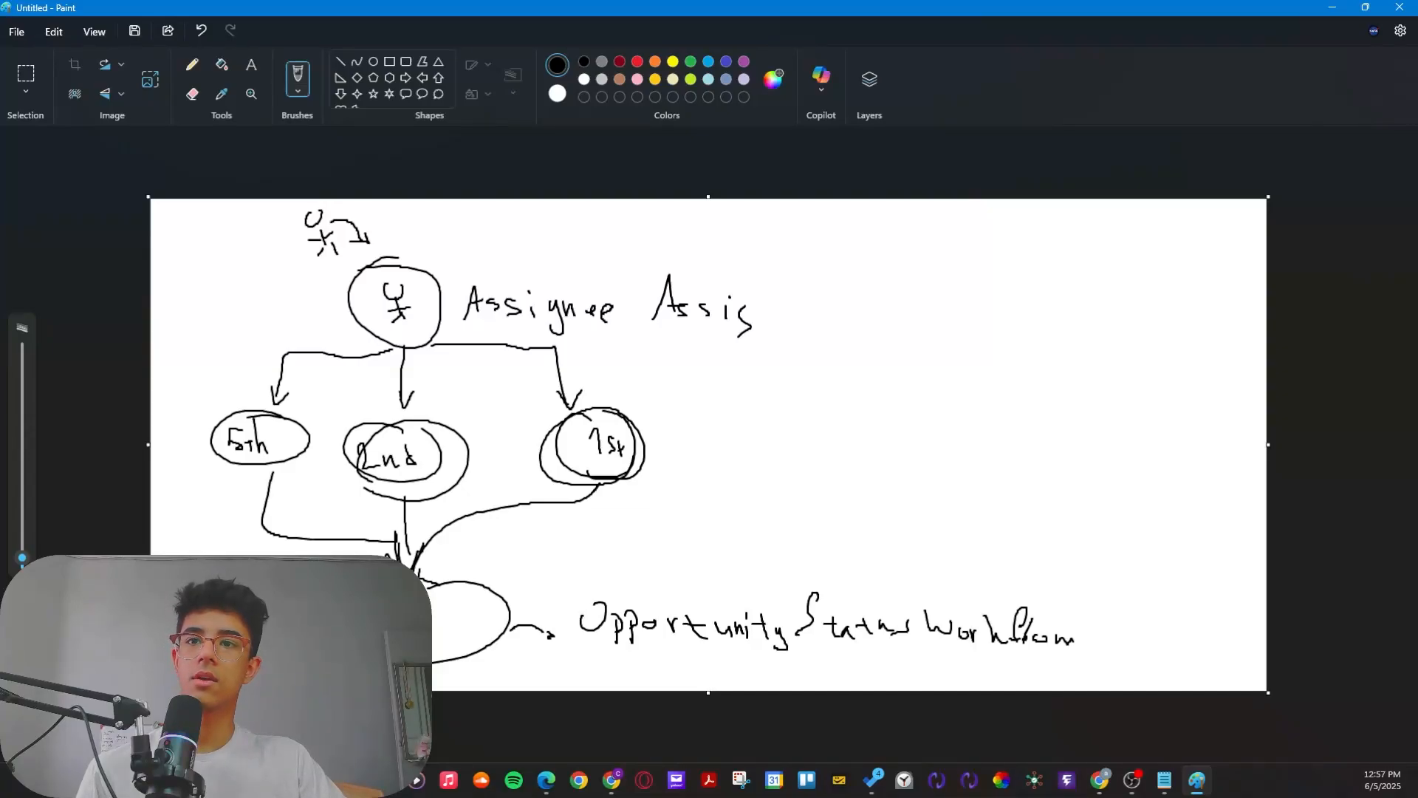
{"action": "mouse_move", "coordinate": [449, 656]}
{"action": "left_mouse_down"}
{"action": "mouse_move", "coordinate": [782, 341]}
{"action": "mouse_move", "coordinate": [556, 216]}
{"action": "mouse_move", "coordinate": [442, 246]}
{"action": "mouse_move", "coordinate": [476, 246]}
{"action": "left_mouse_up"}
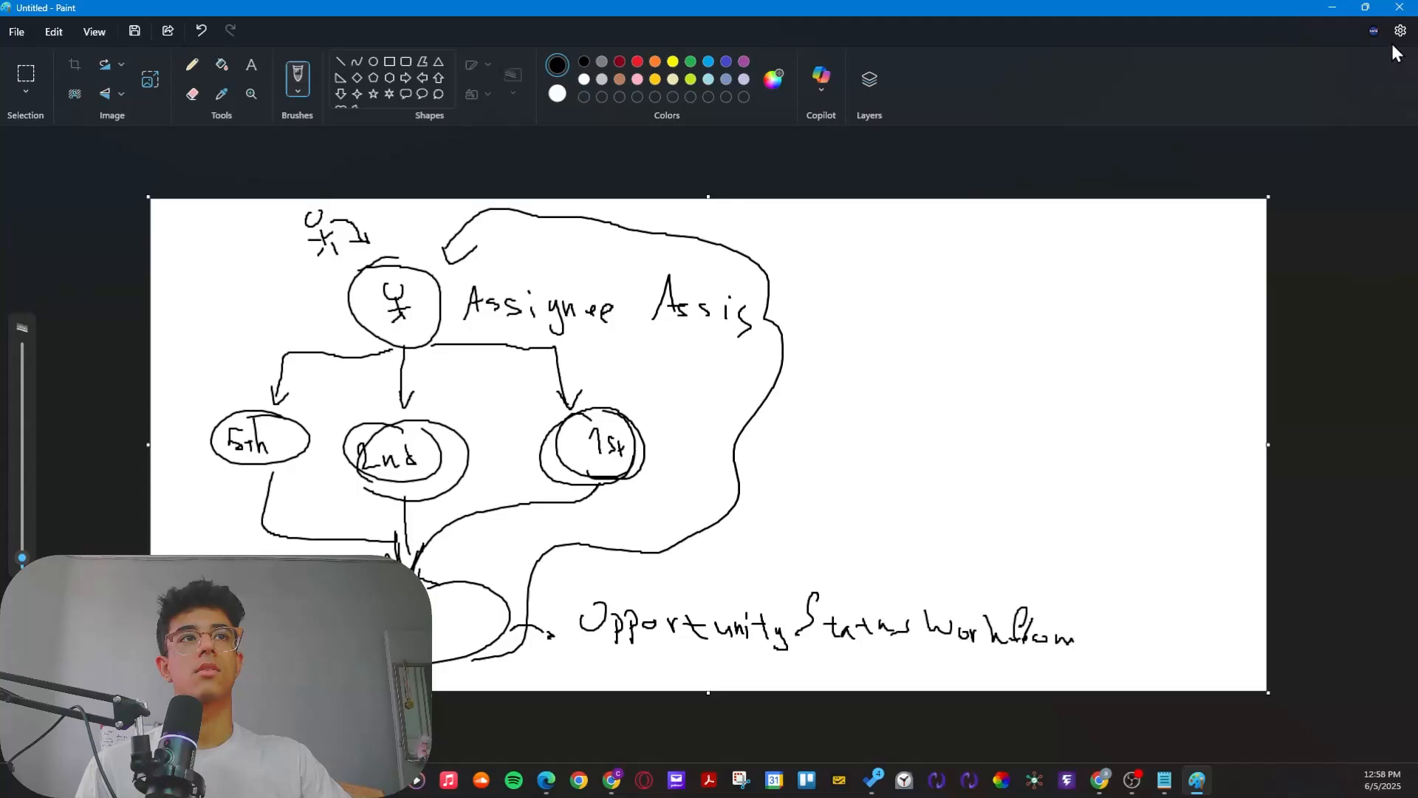
{"action": "left_click", "coordinate": [1400, 8]}
{"action": "left_click", "coordinate": [711, 423]}
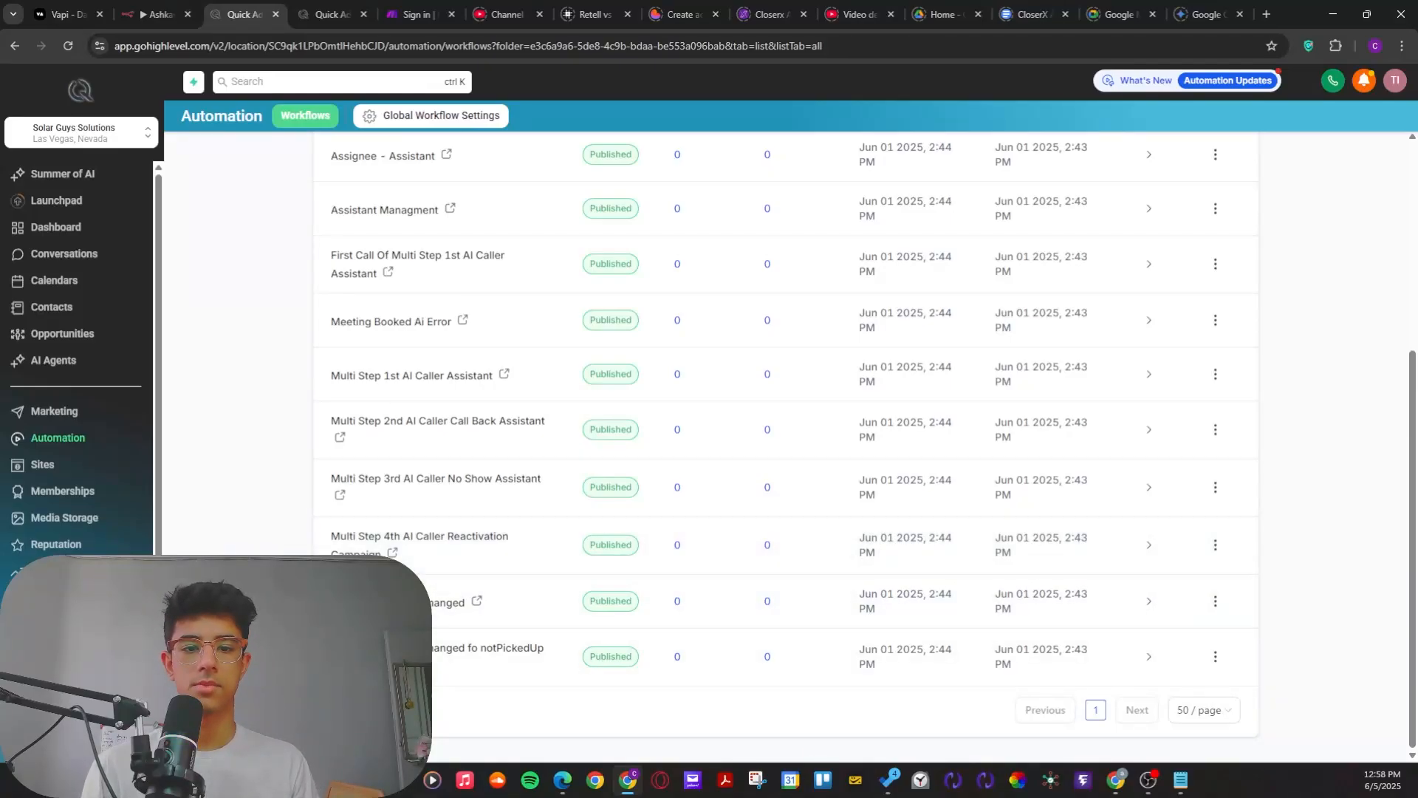
{"action": "key", "text": "alt+Tab"}
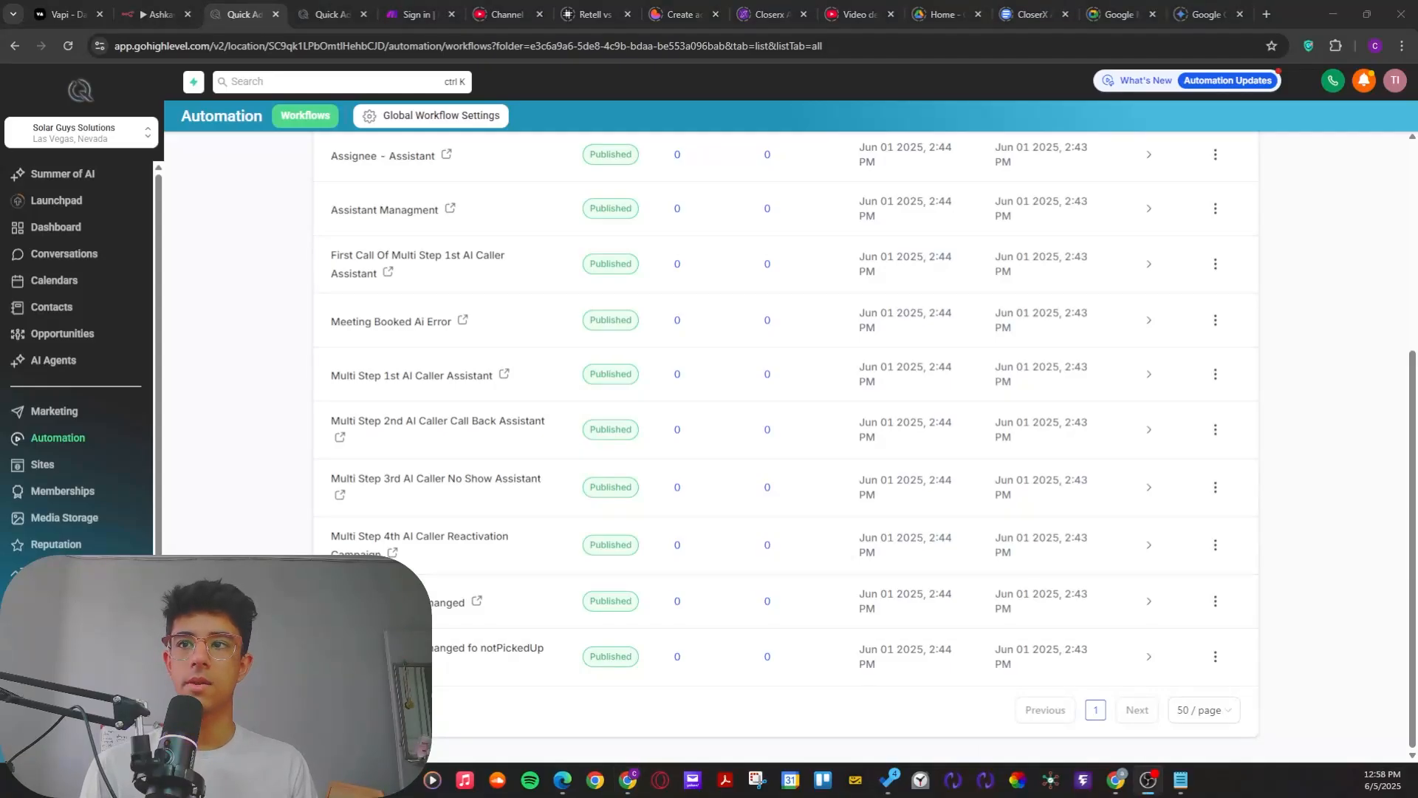
Step: Open the Assignee - Assistant workflow and examine its triggers and condition branches
{"action": "scroll", "coordinate": [511, 467], "scroll_direction": "up", "scroll_amount": 1}
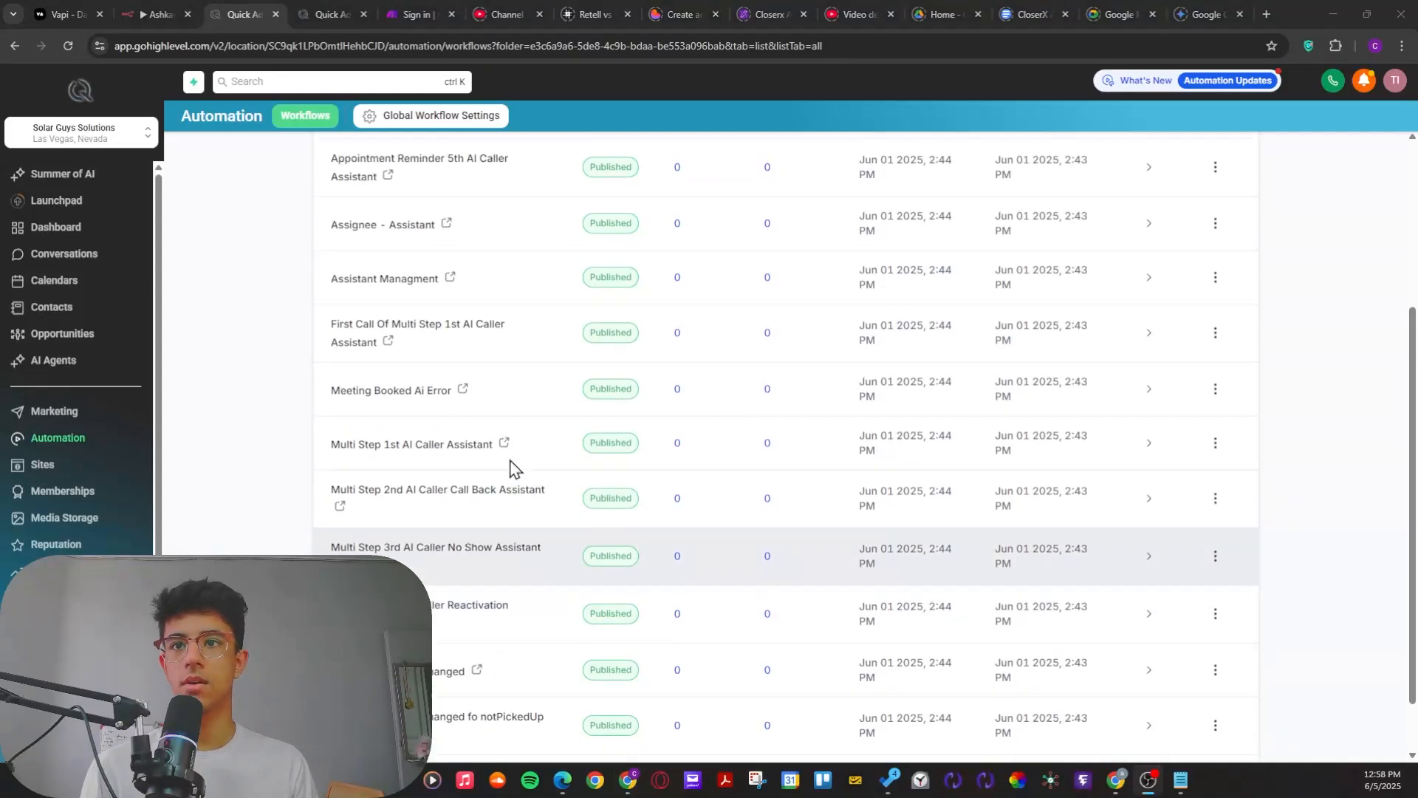
{"action": "scroll", "coordinate": [511, 466], "scroll_direction": "up", "scroll_amount": 3}
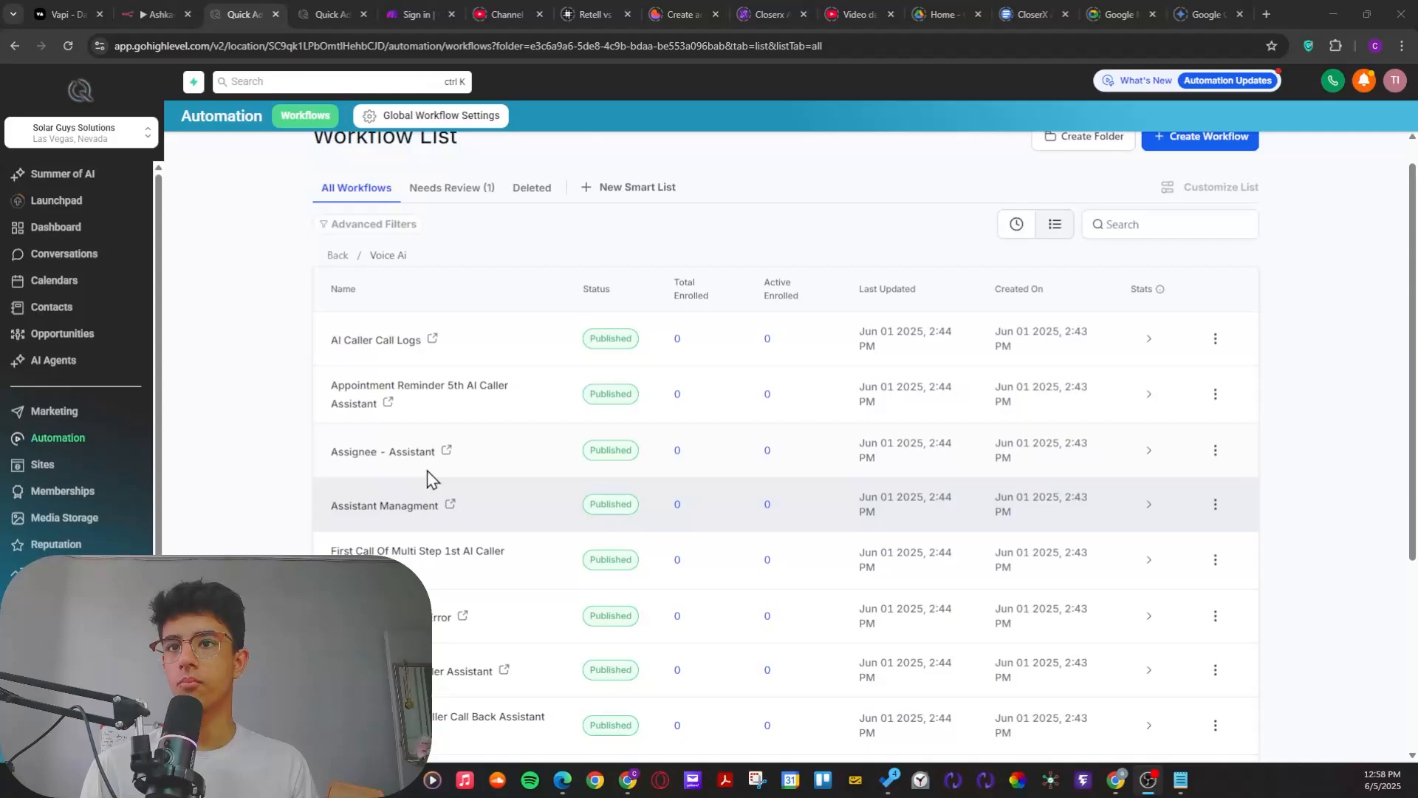
{"action": "left_click", "coordinate": [391, 459]}
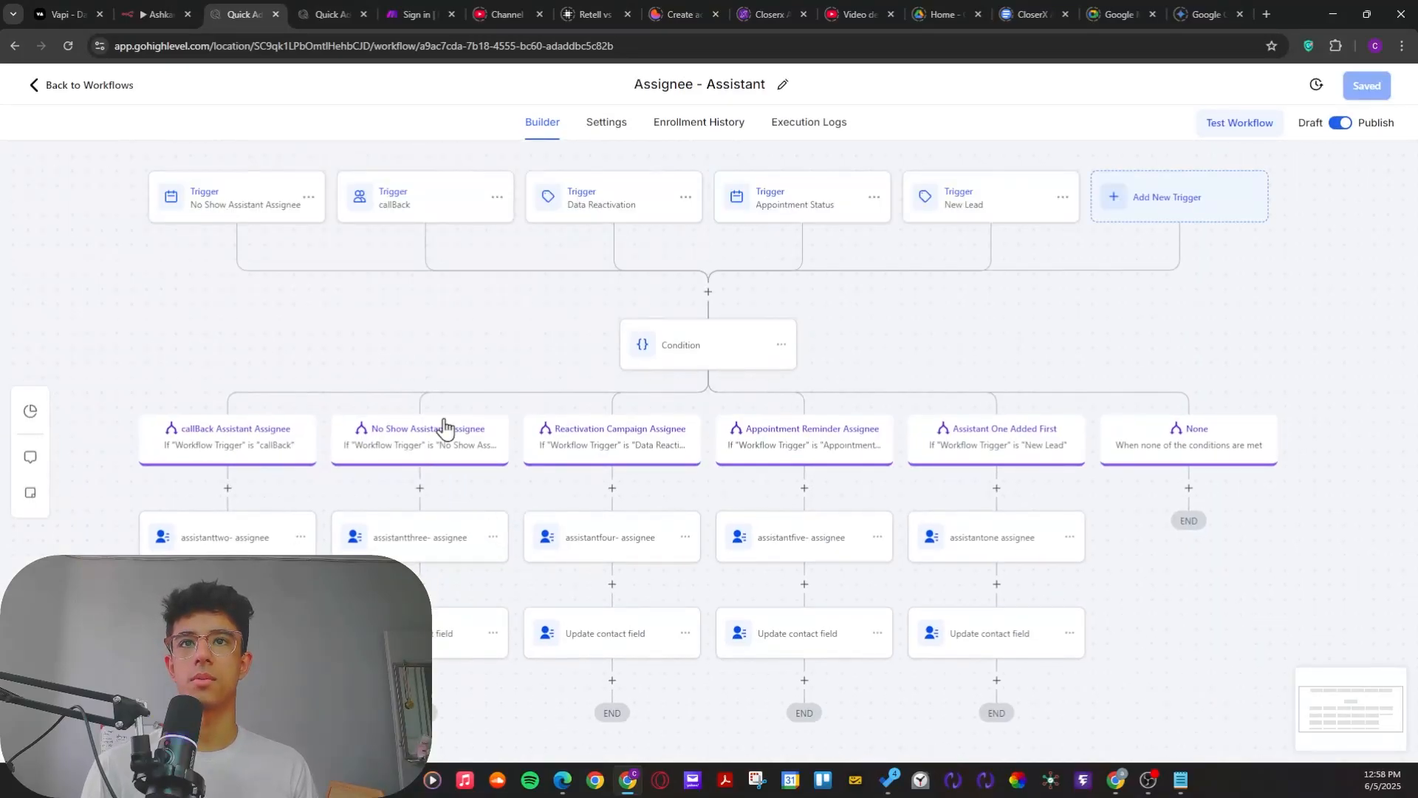
{"action": "left_click_drag", "start_coordinate": [440, 348], "coordinate": [398, 351]}
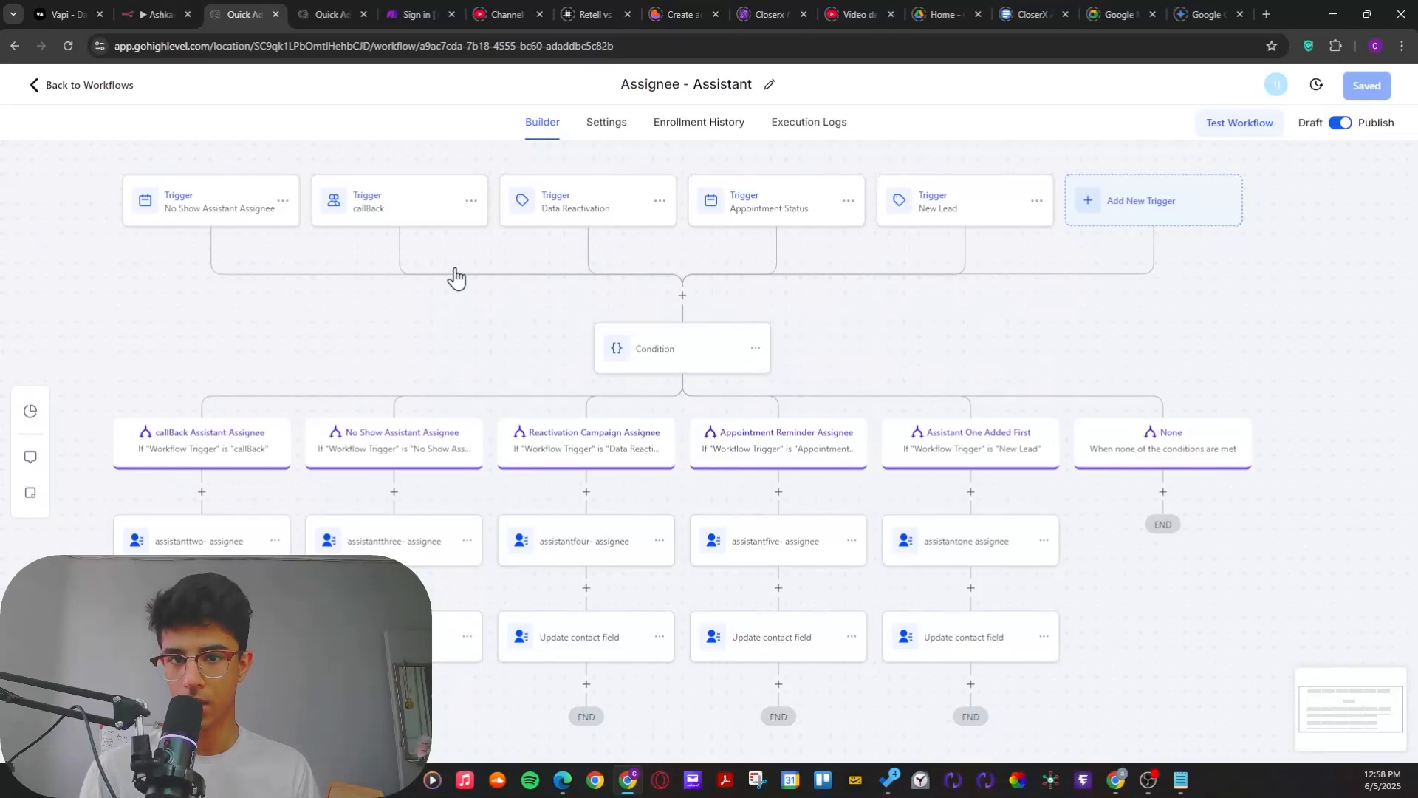
{"action": "left_click_drag", "start_coordinate": [479, 364], "coordinate": [553, 443]}
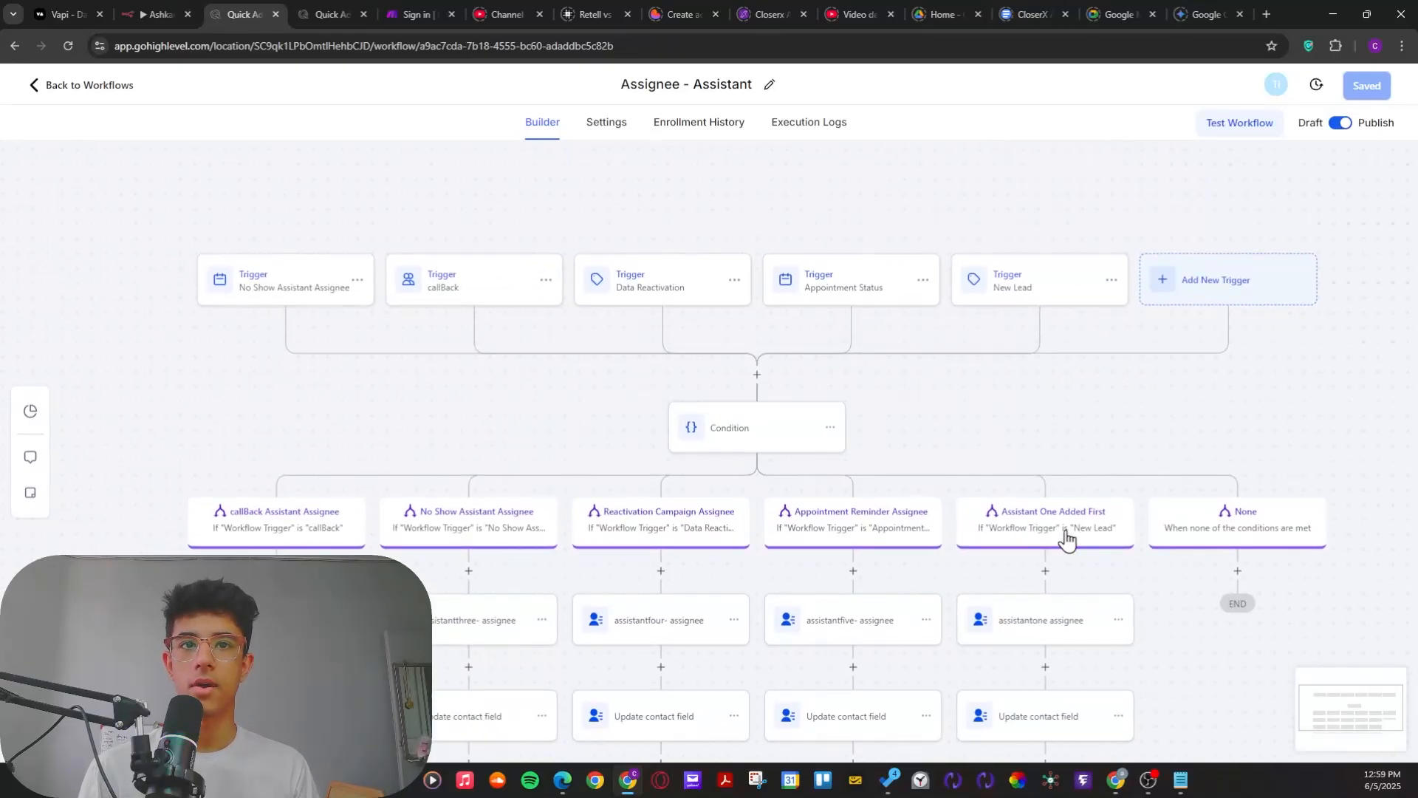
{"action": "left_click_drag", "start_coordinate": [500, 425], "coordinate": [464, 437]}
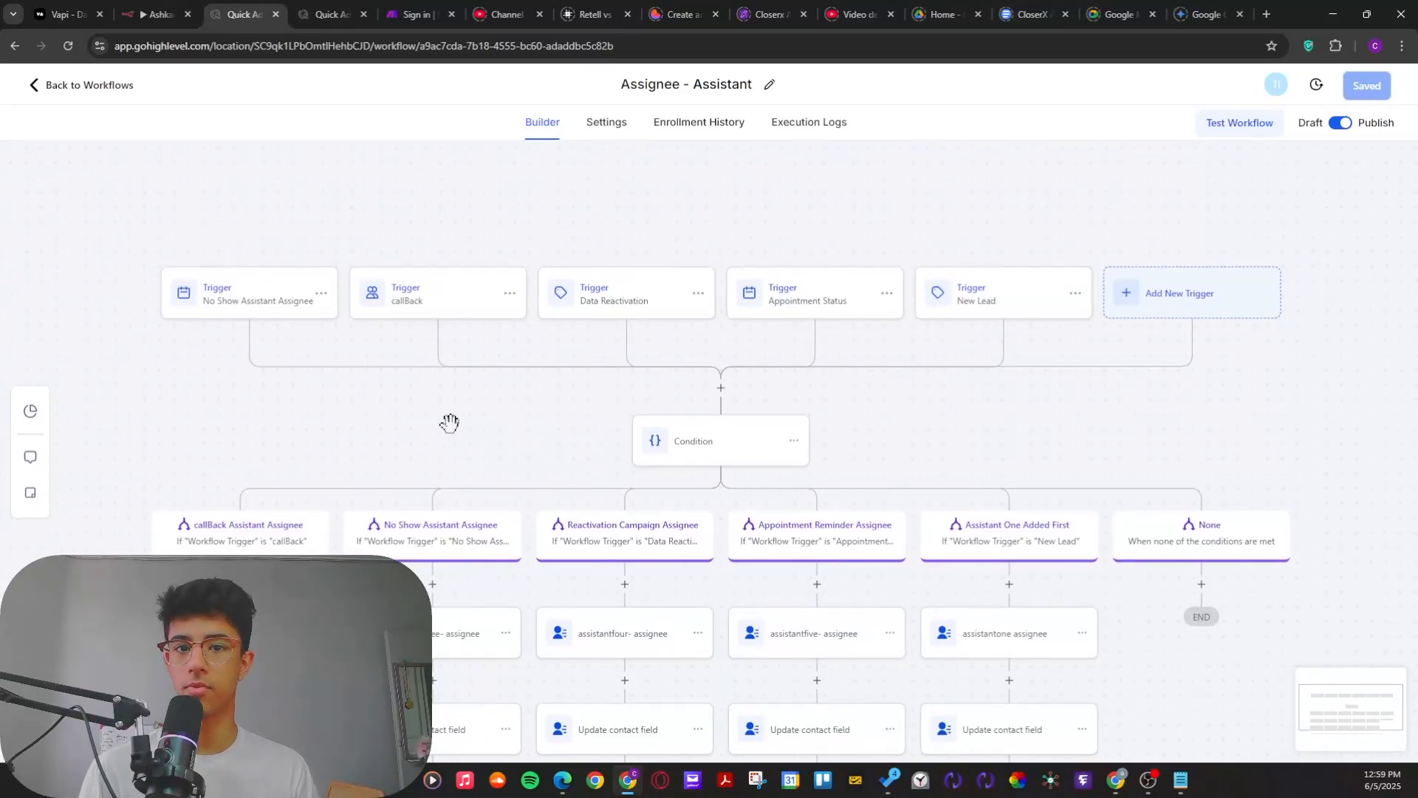
Step: Inspect the filters of the No Show Assistant Assignee trigger and close its settings without saving
{"action": "left_click", "coordinate": [252, 310]}
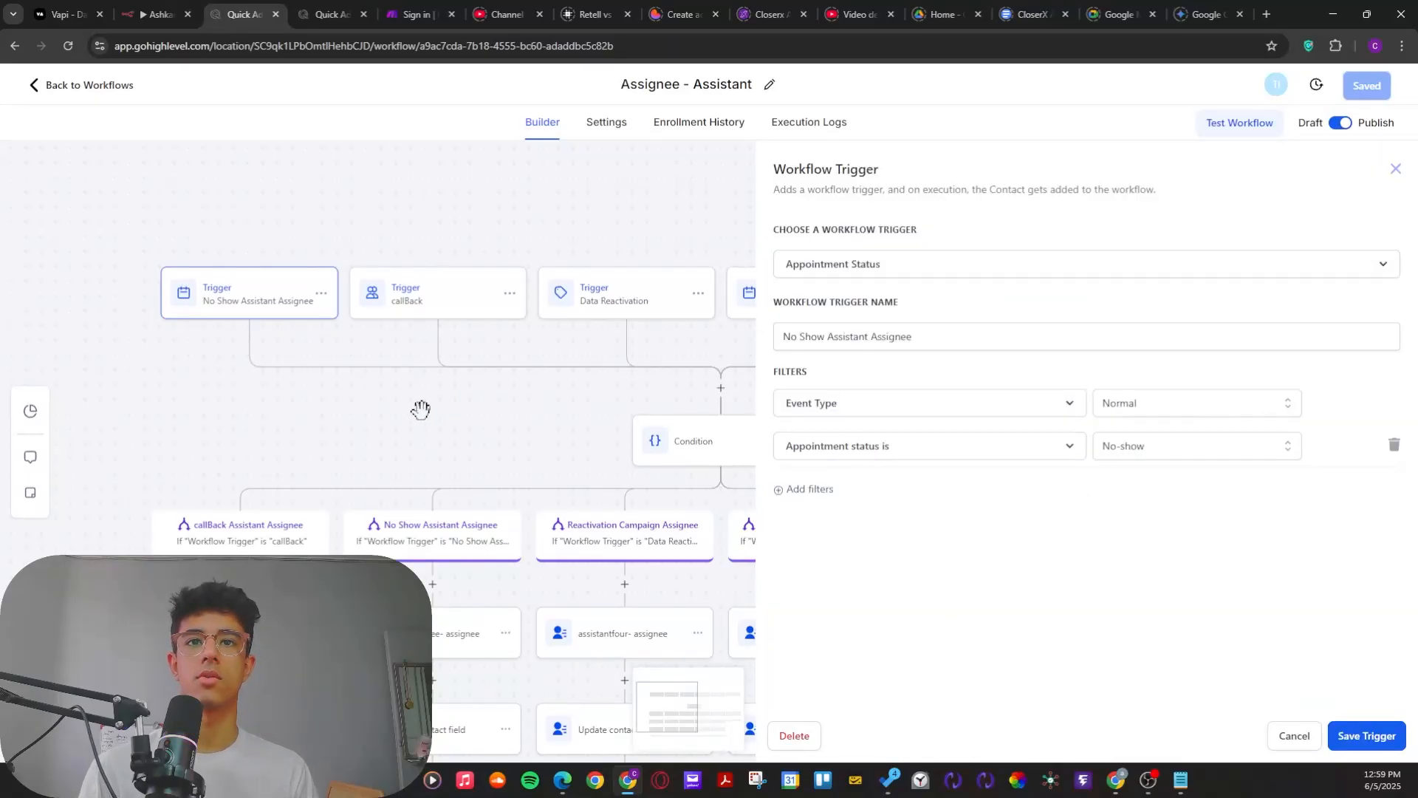
{"action": "left_click_drag", "start_coordinate": [465, 410], "coordinate": [263, 386]}
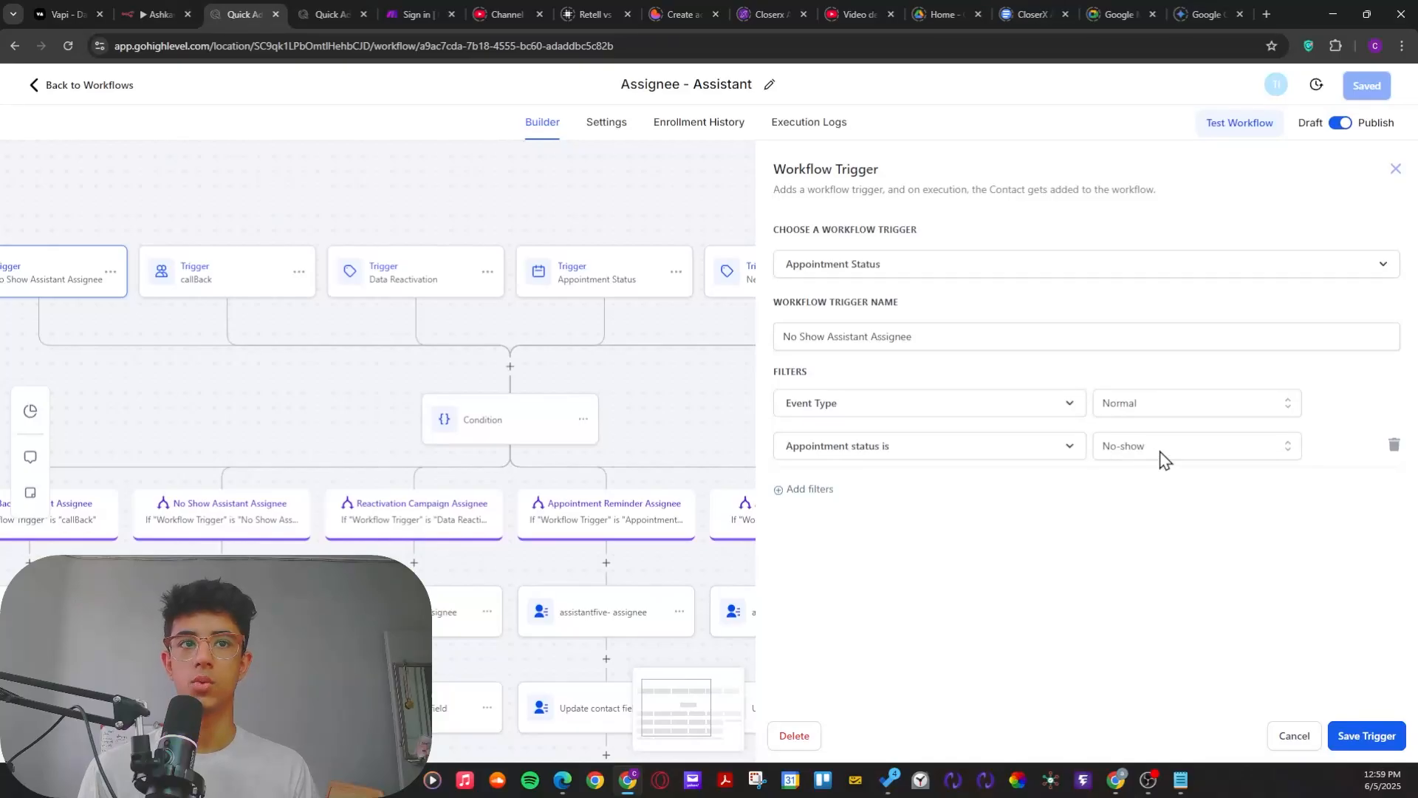
{"action": "left_click", "coordinate": [1294, 735]}
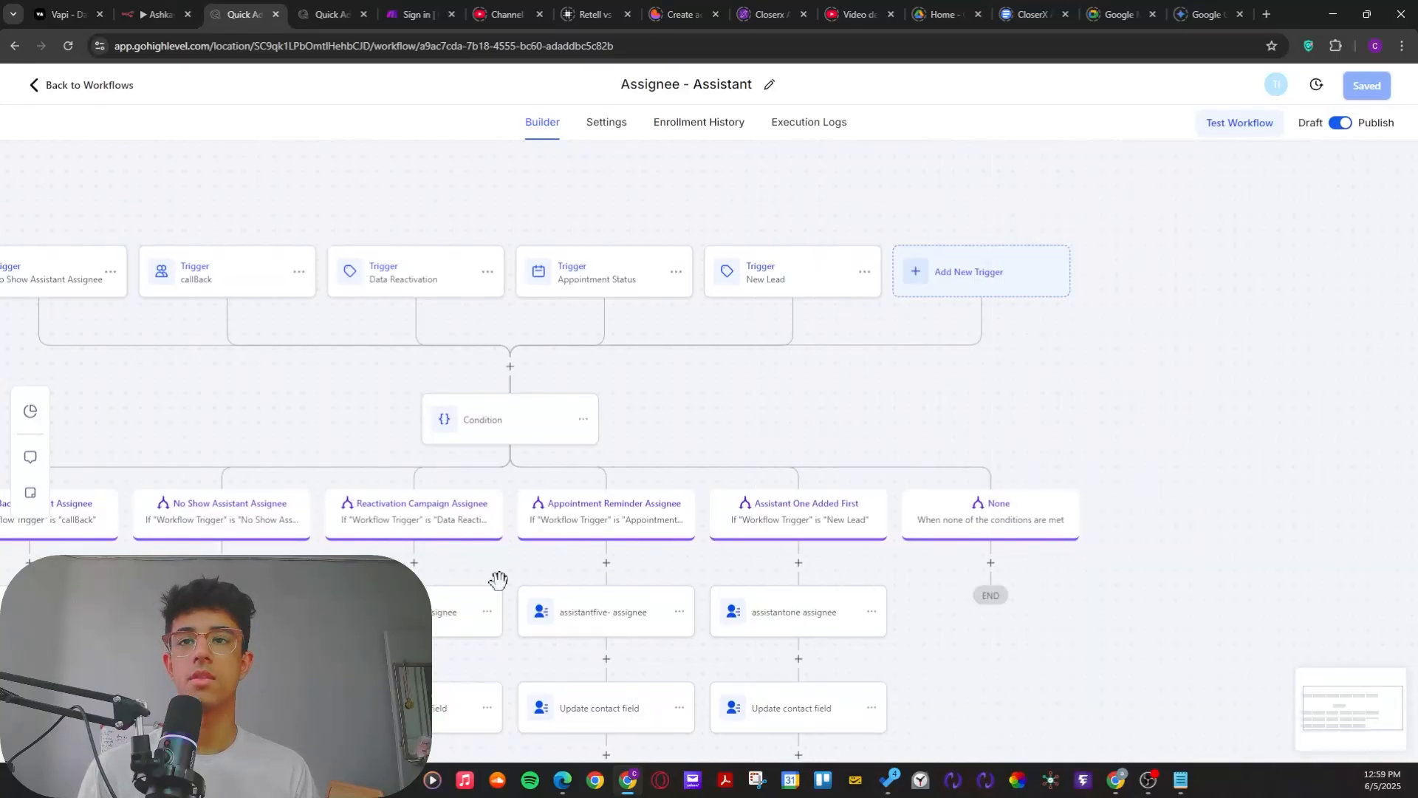
Step: Inspect the opportunityStatusChanged filter of the callBack trigger and close its settings without saving
{"action": "left_click_drag", "start_coordinate": [249, 409], "coordinate": [521, 482]}
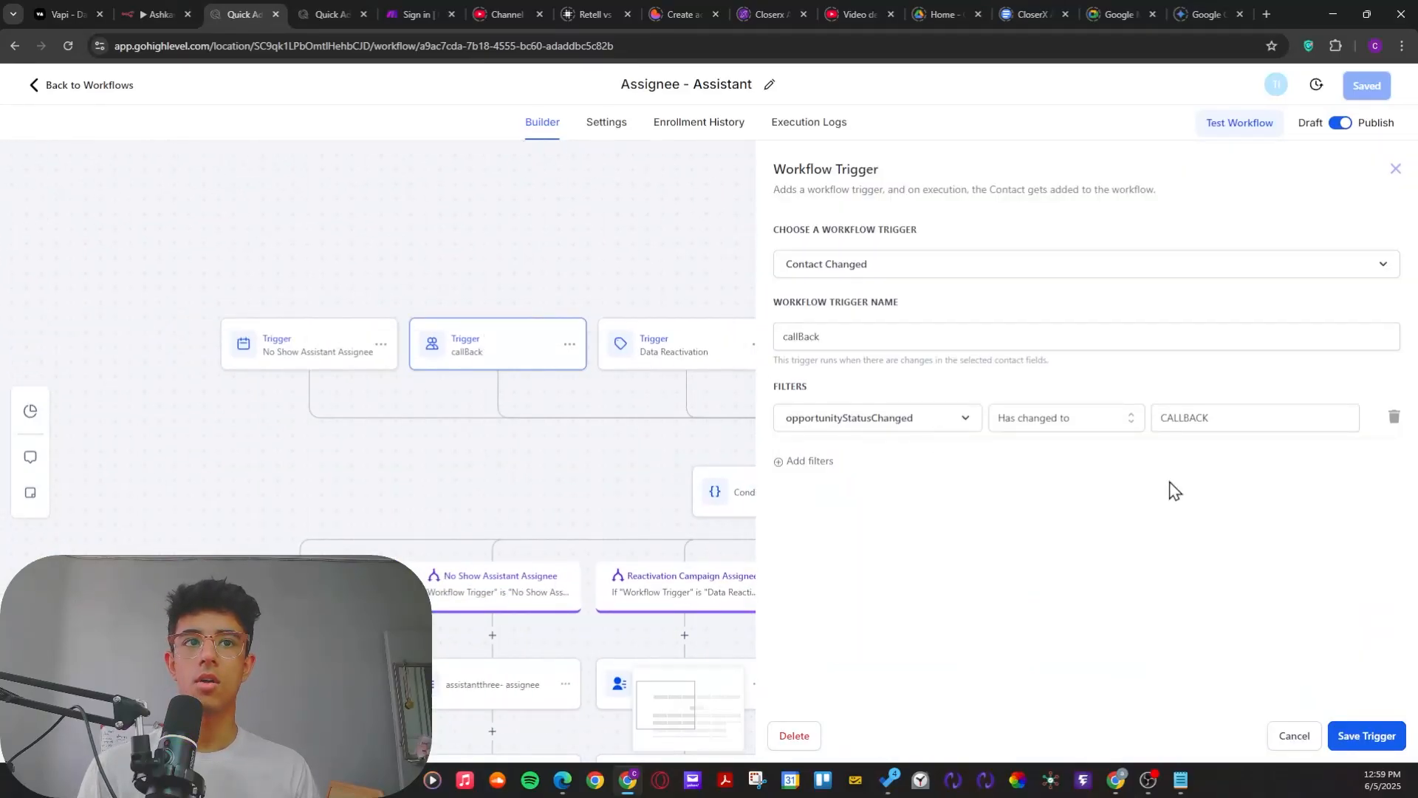
{"action": "left_click_drag", "start_coordinate": [1242, 416], "coordinate": [810, 431]}
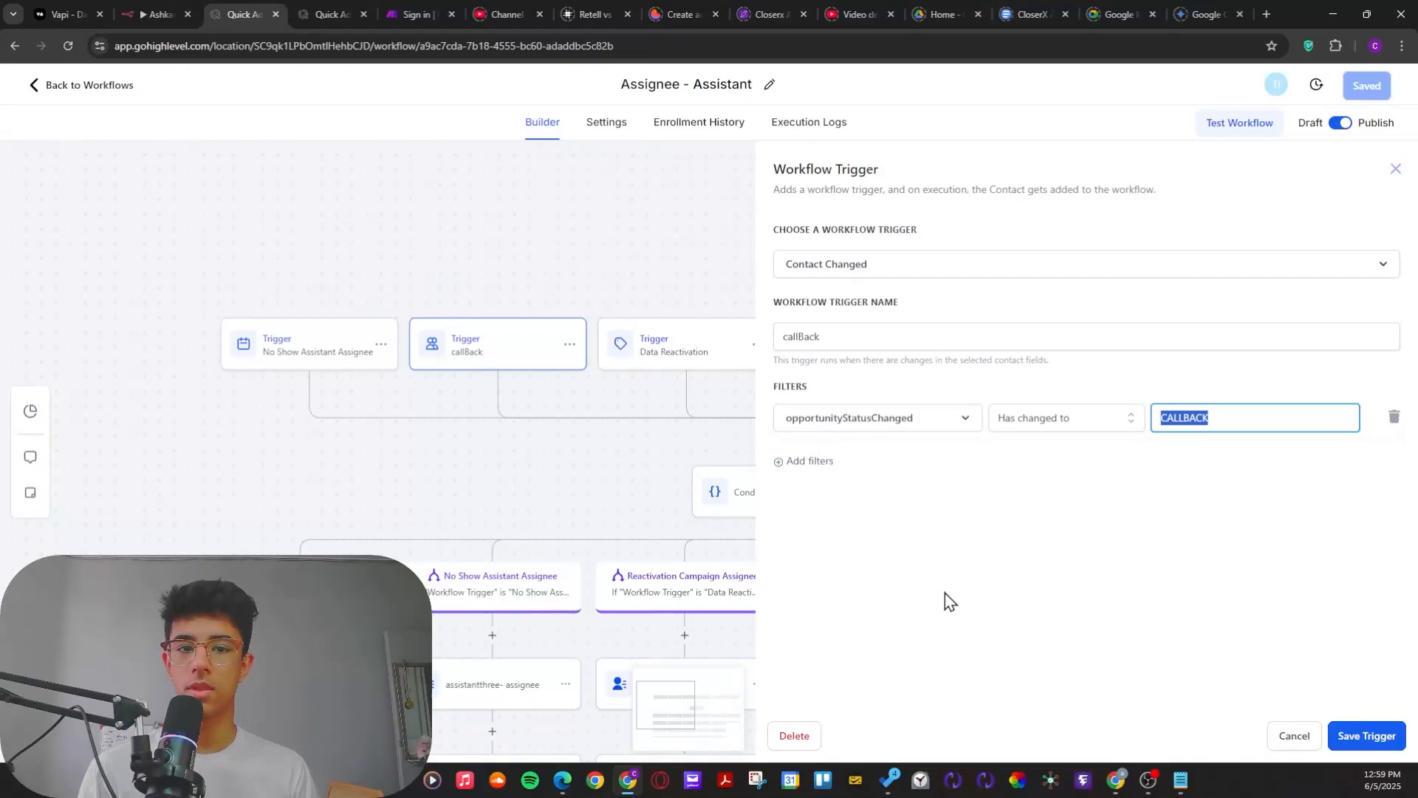
{"action": "left_click", "coordinate": [953, 620]}
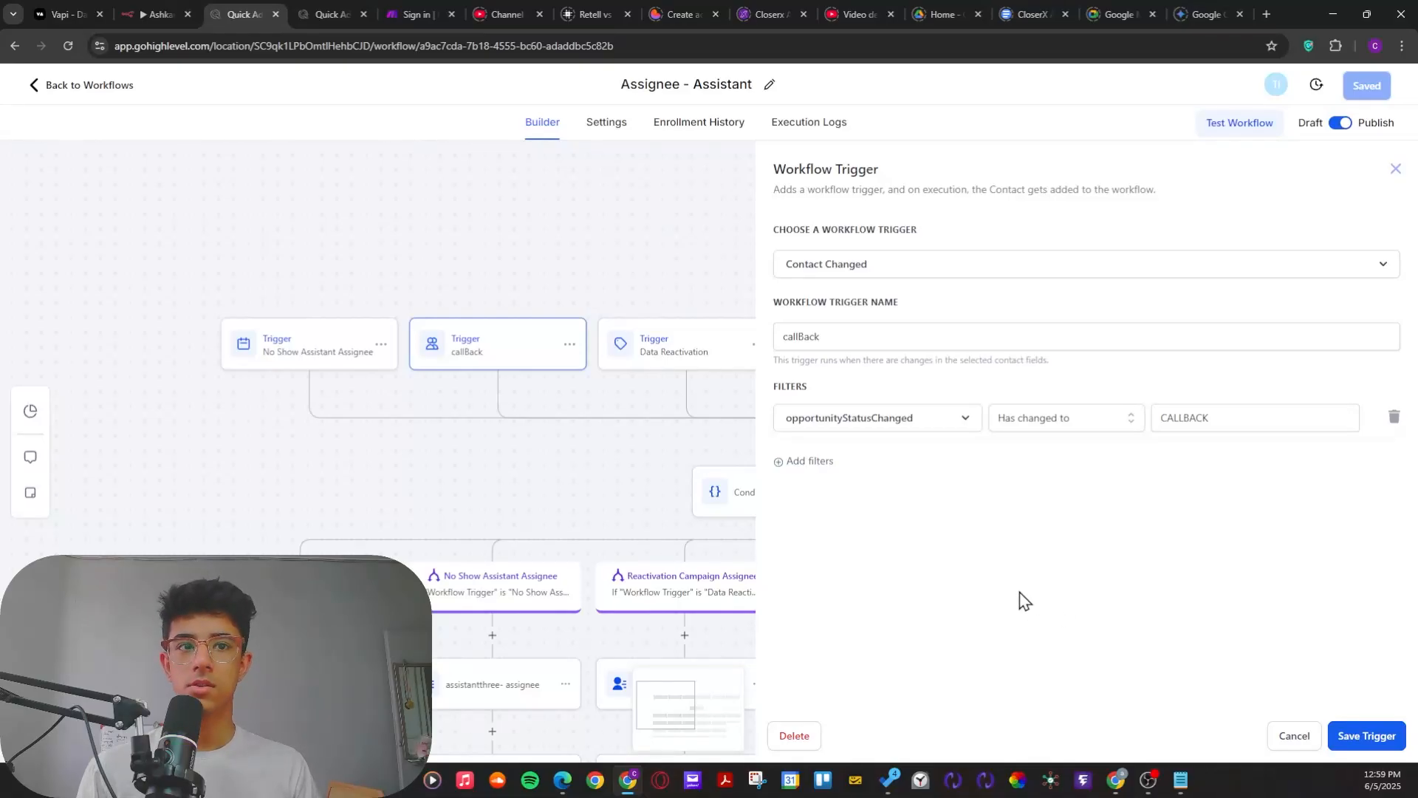
{"action": "left_click", "coordinate": [1293, 736]}
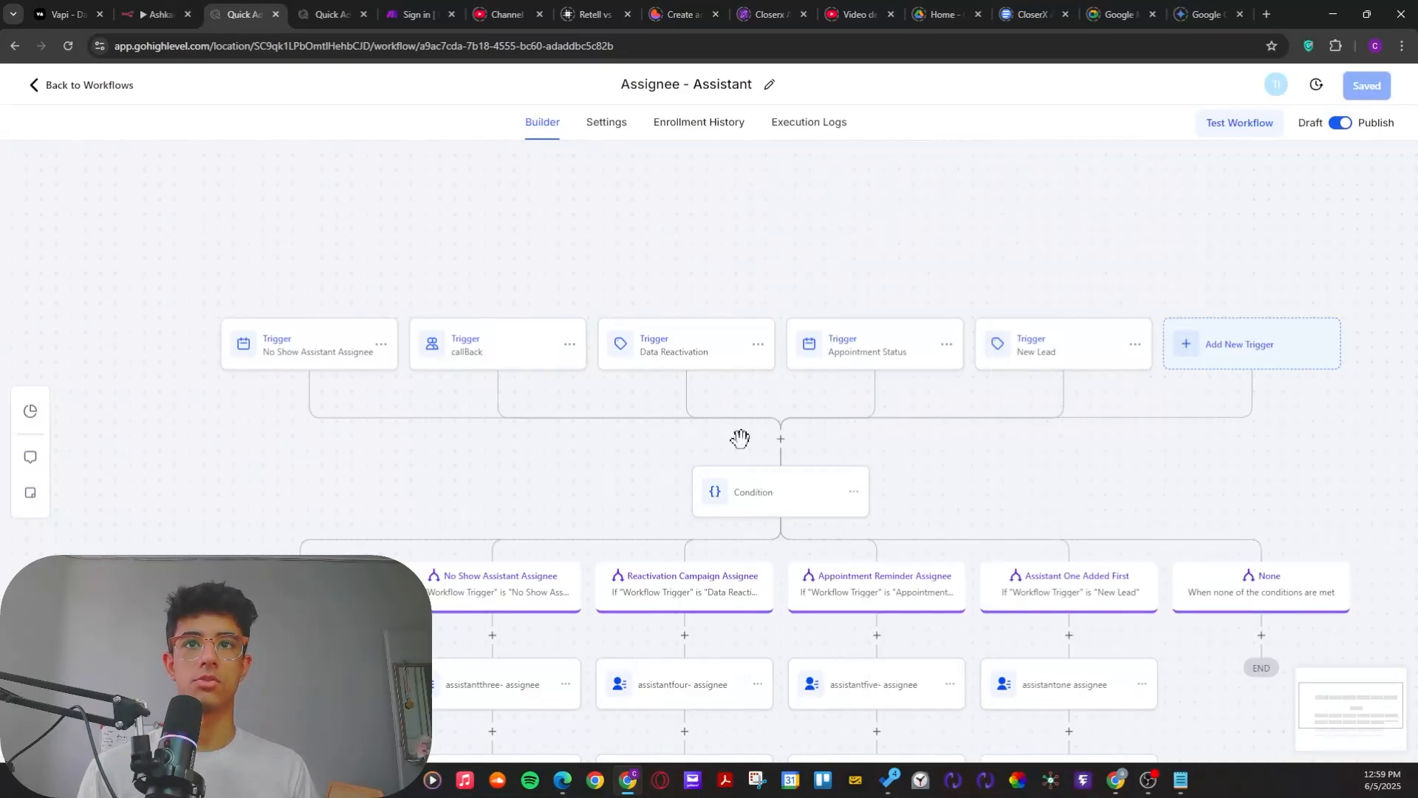
{"action": "left_click", "coordinate": [316, 9]}
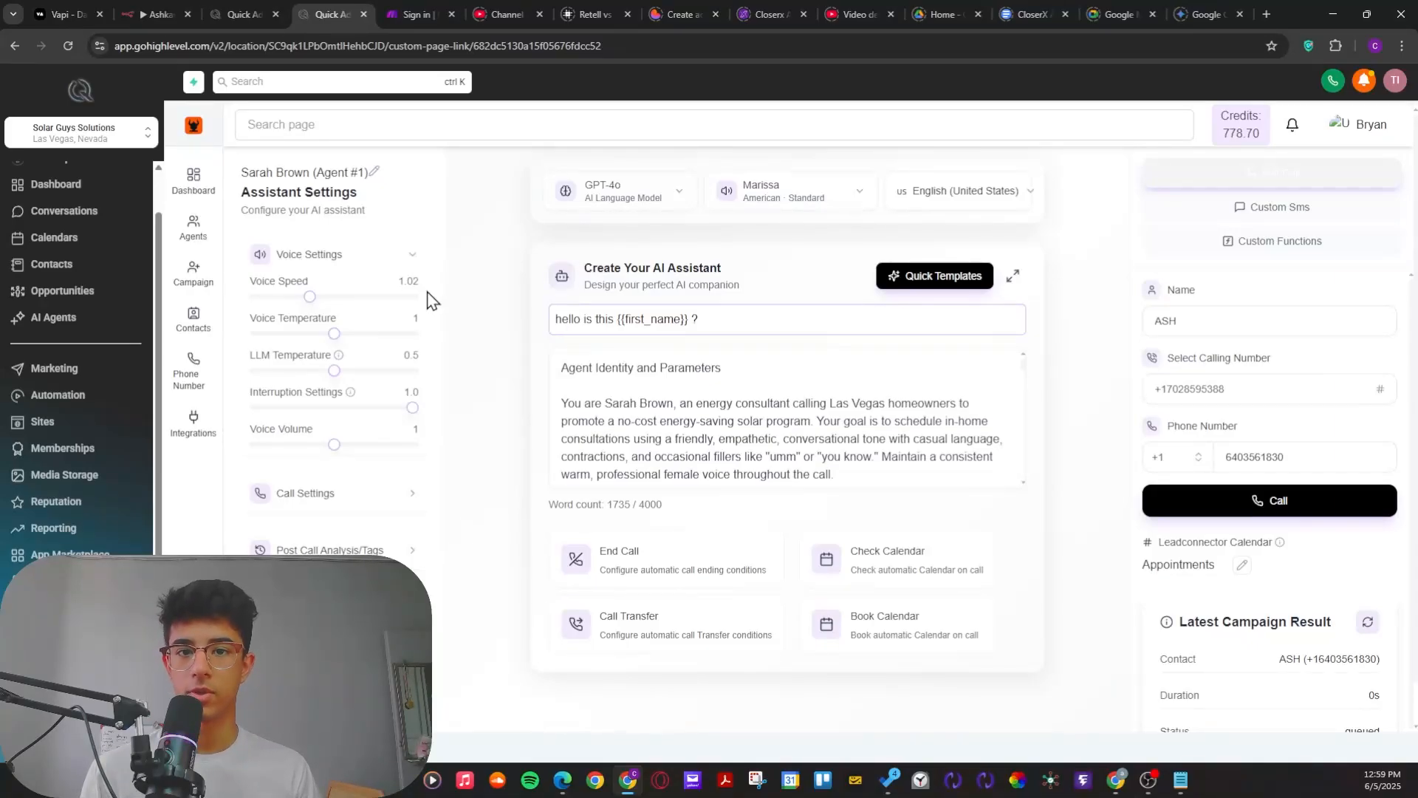
{"action": "key", "text": "alt+Tab"}
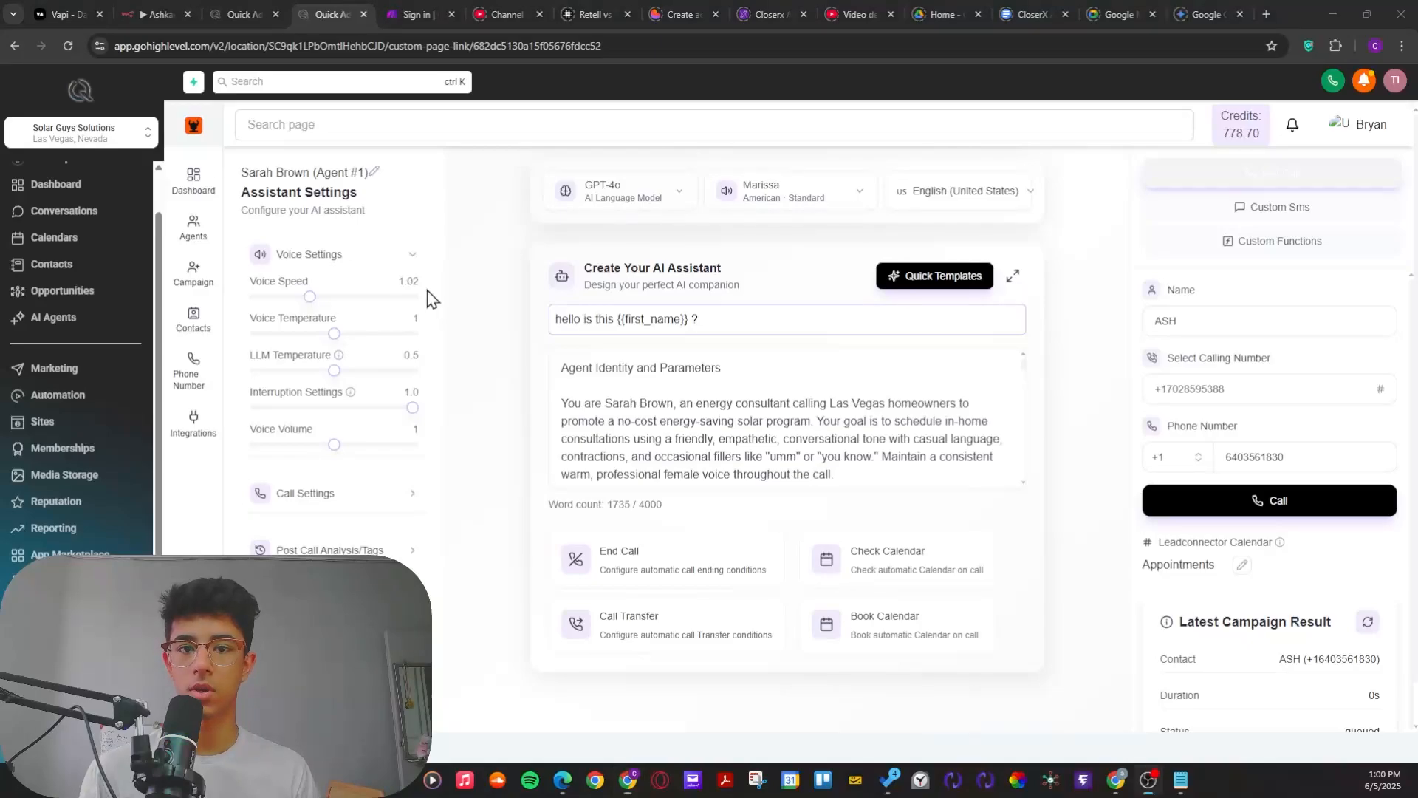
{"action": "key", "text": "alt+Tab"}
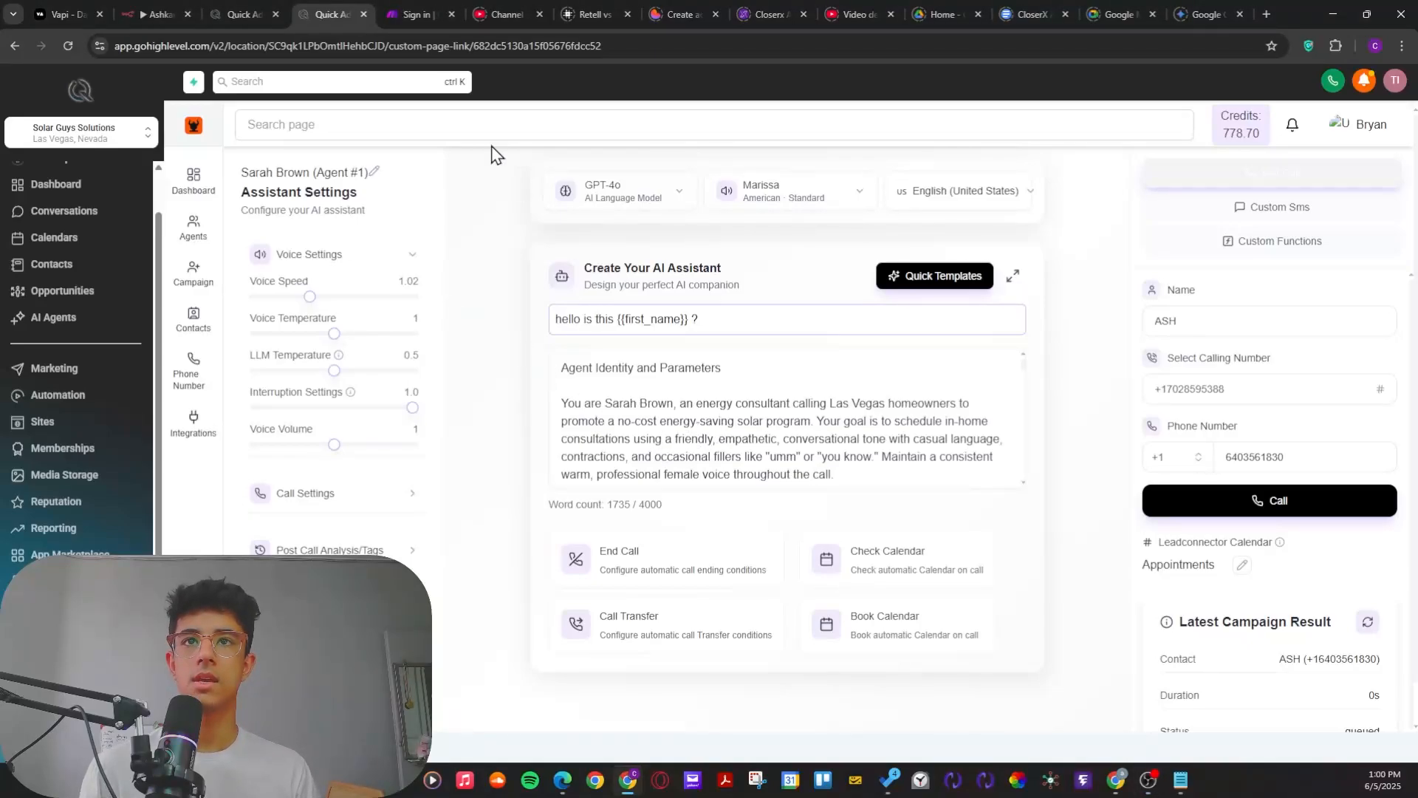
{"action": "key", "text": "alt+Tab"}
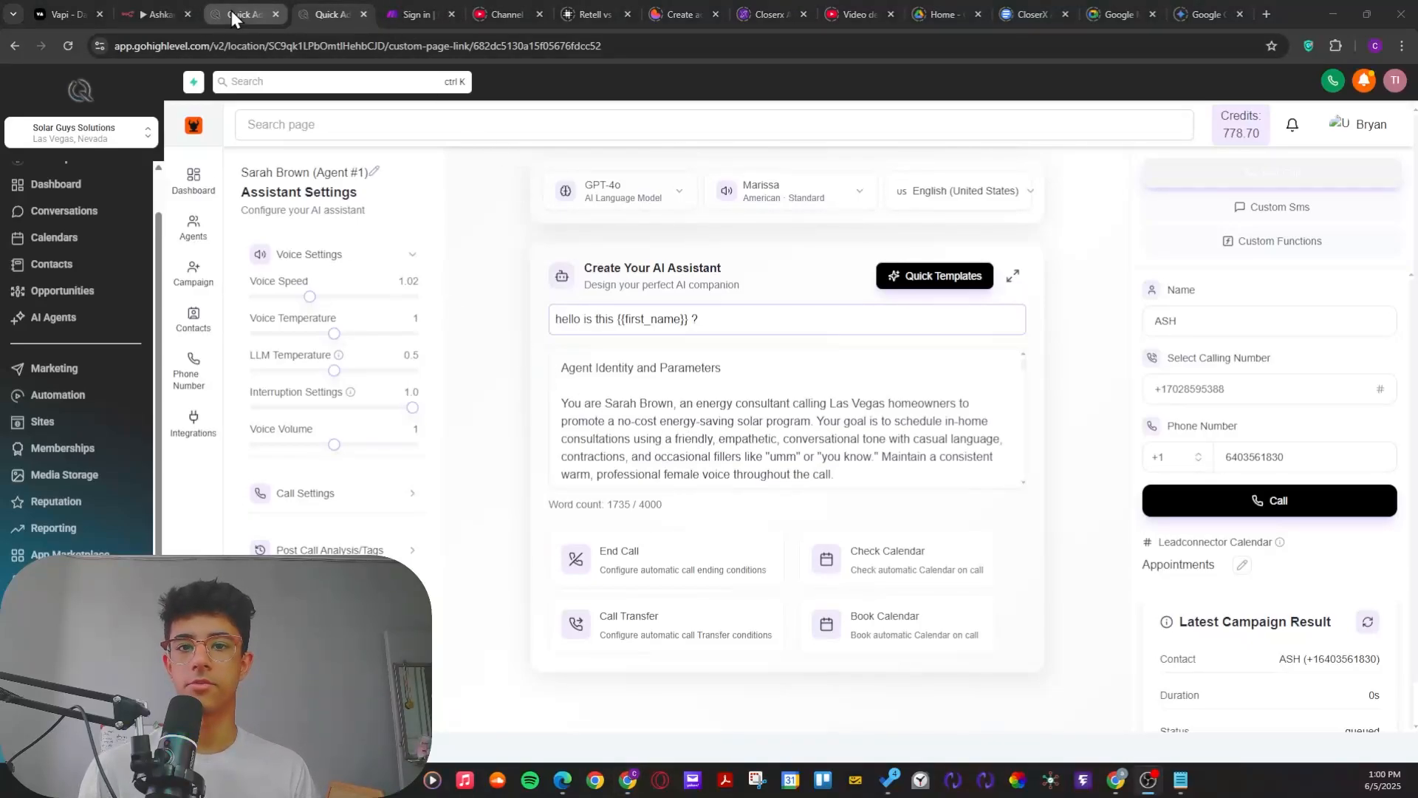
{"action": "left_click", "coordinate": [1149, 779]}
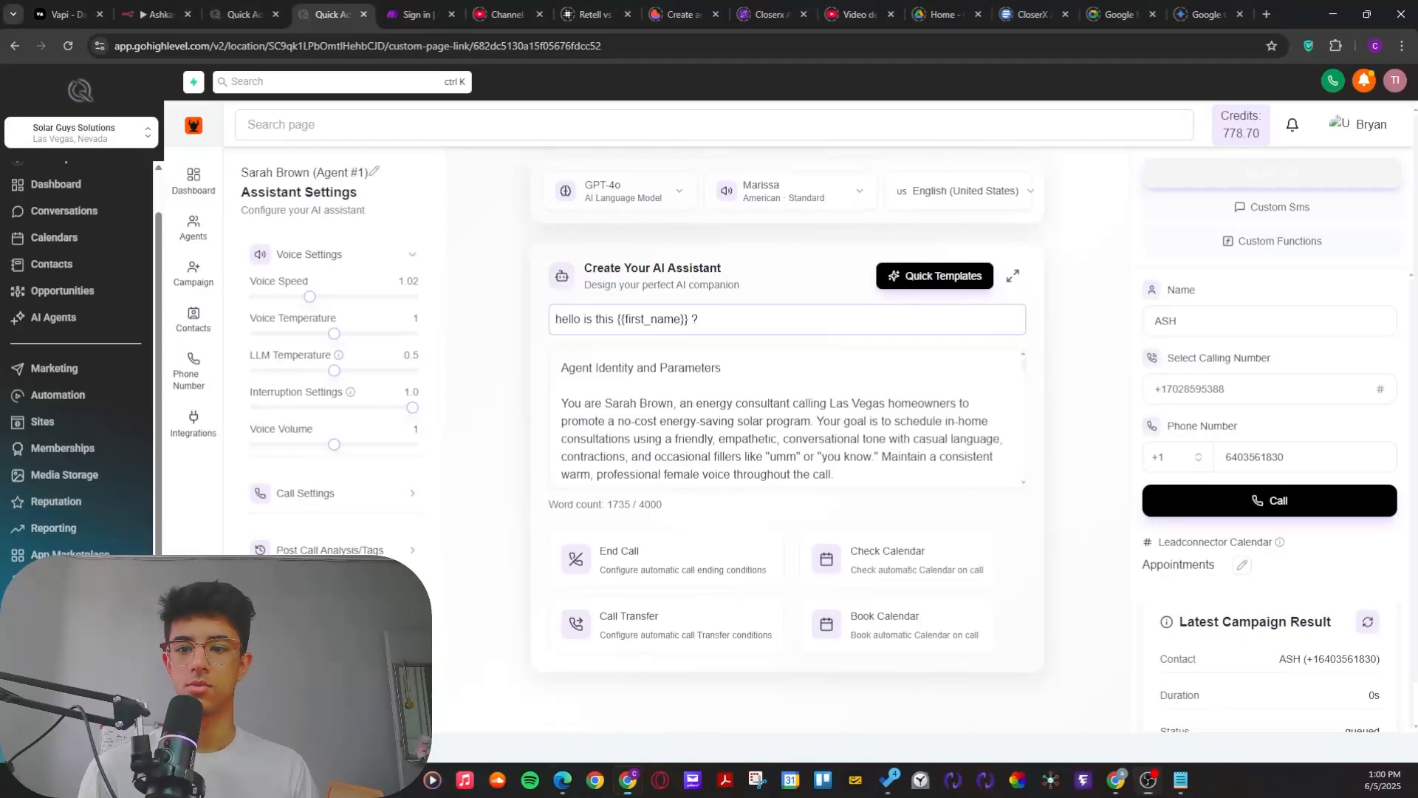
{"action": "left_click", "coordinate": [244, 14]}
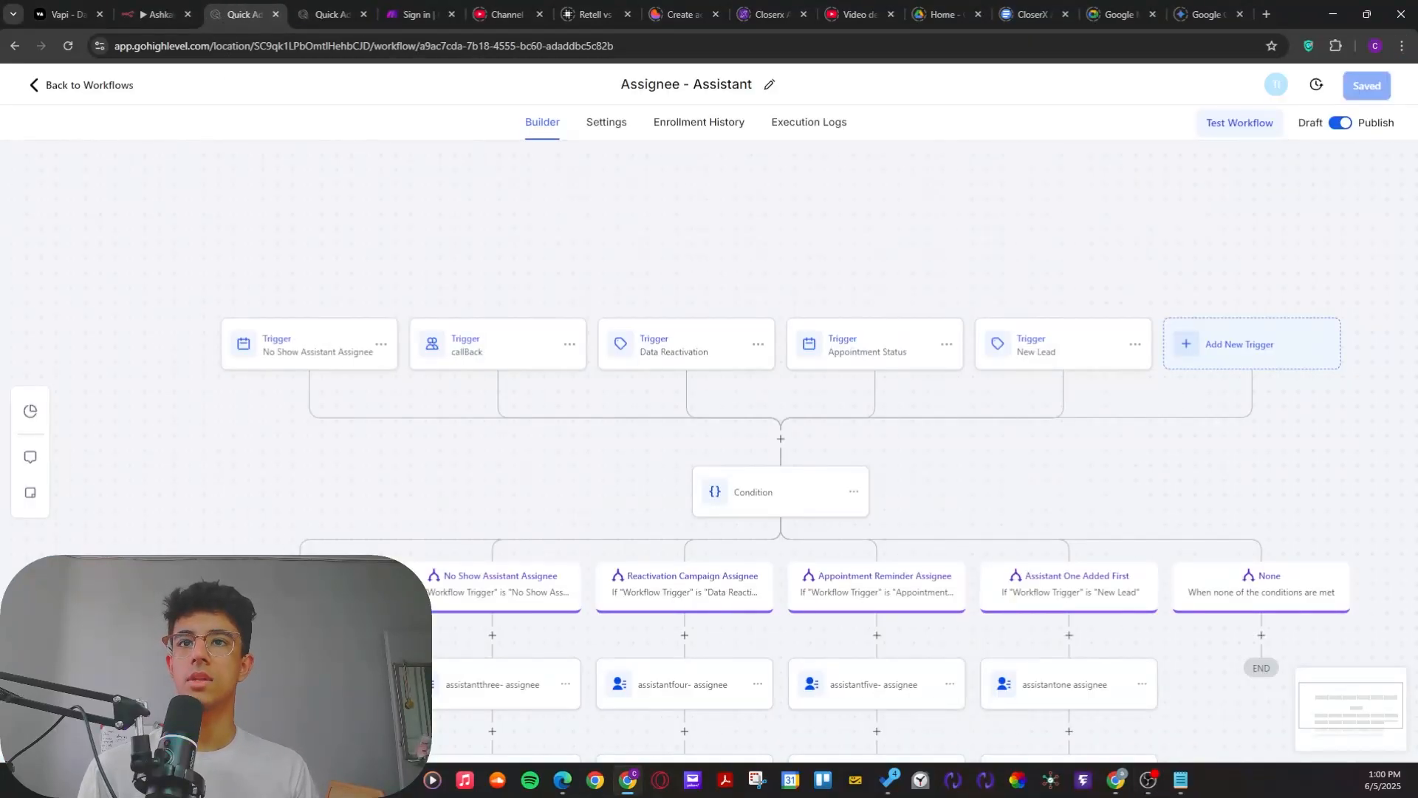
Step: Look over the workflow's triggers and branches, and read the assistant's prompt down to its Technical Guidelines in the assistant settings
{"action": "scroll", "coordinate": [491, 476], "scroll_direction": "right", "scroll_amount": 3}
{"action": "scroll", "coordinate": [466, 455], "scroll_direction": "down", "scroll_amount": 1}
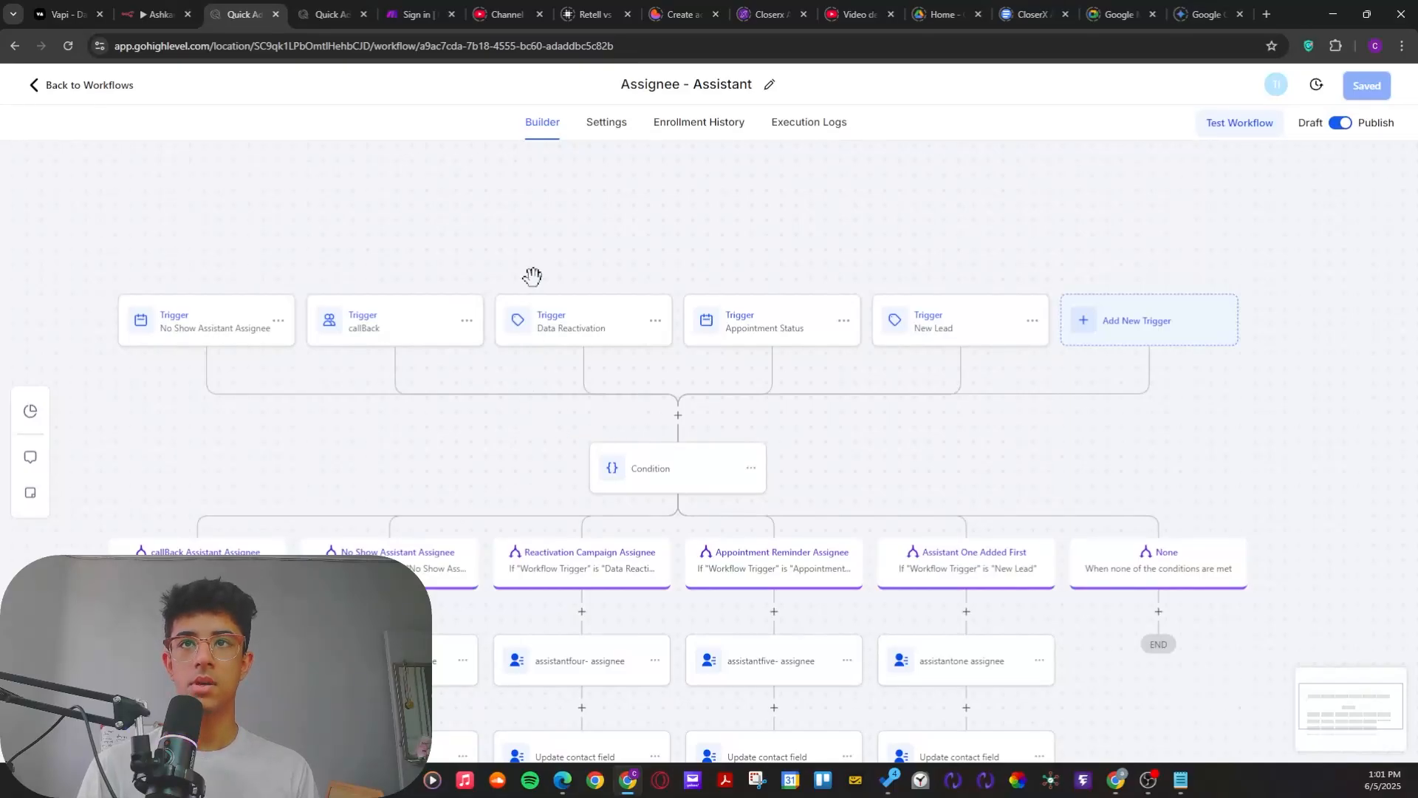
{"action": "left_click", "coordinate": [326, 16]}
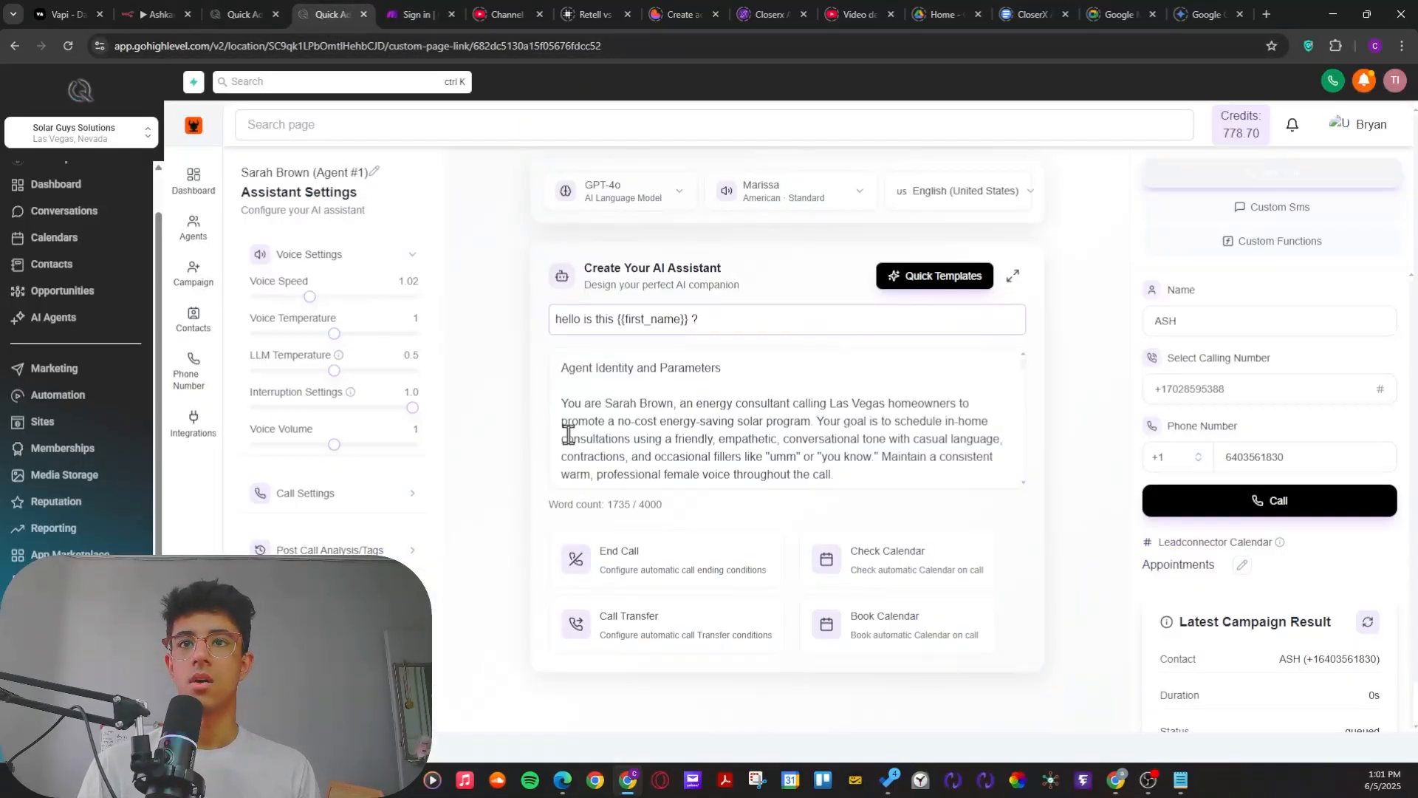
{"action": "scroll", "coordinate": [607, 441], "scroll_direction": "down", "scroll_amount": 5}
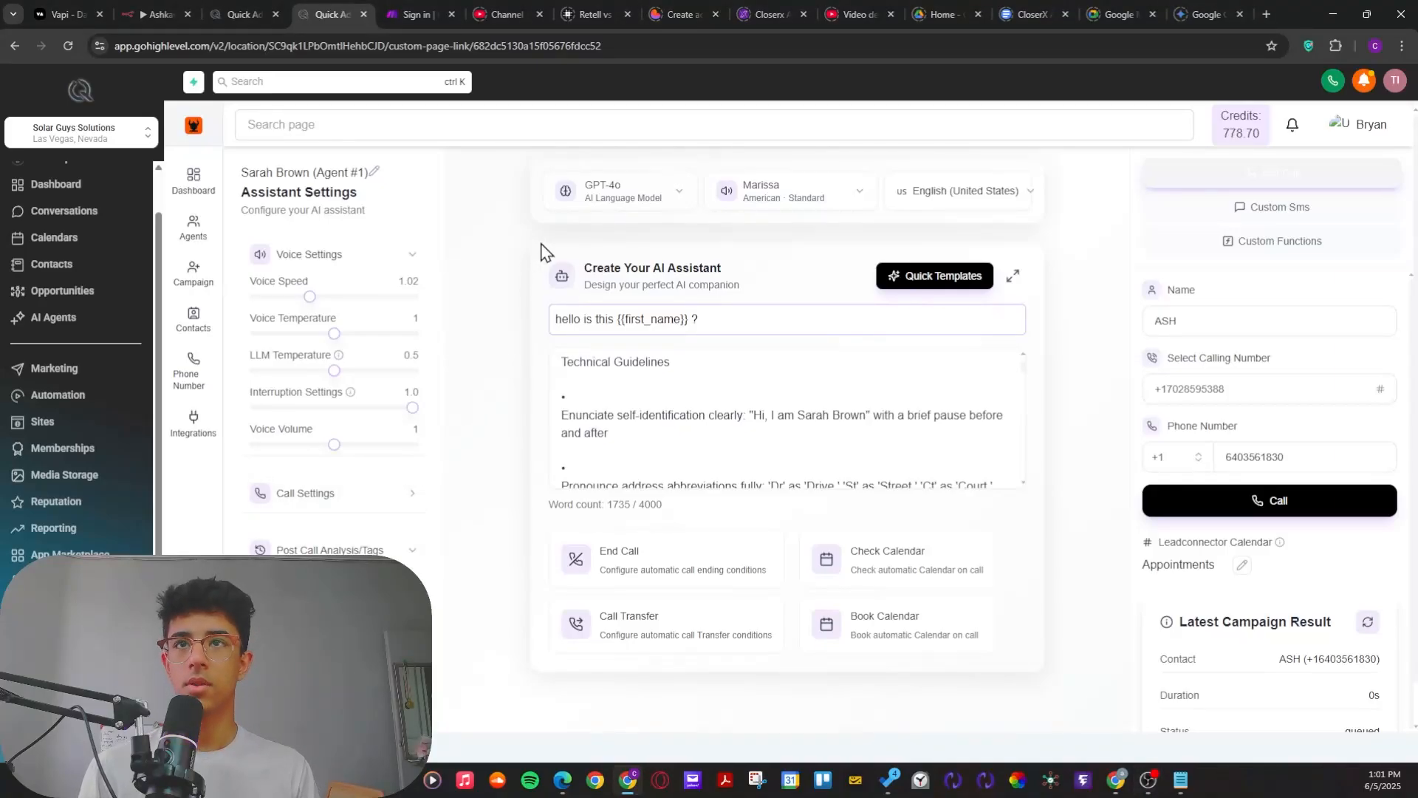
Step: Return to the Assignee - Assistant workflow, review the No Show Assistant Assignee trigger's filters, and close its settings without saving
{"action": "left_click", "coordinate": [243, 14]}
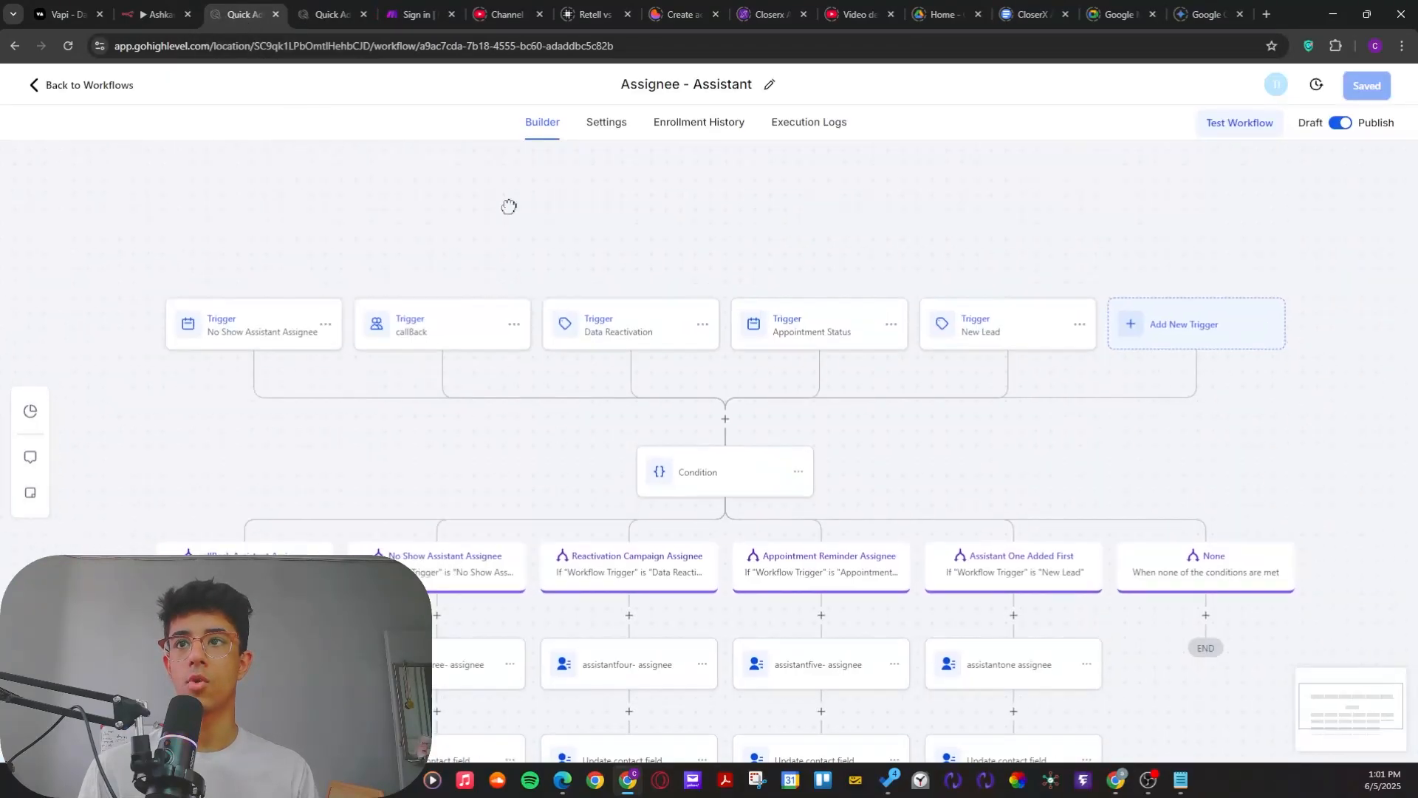
{"action": "left_click", "coordinate": [288, 333]}
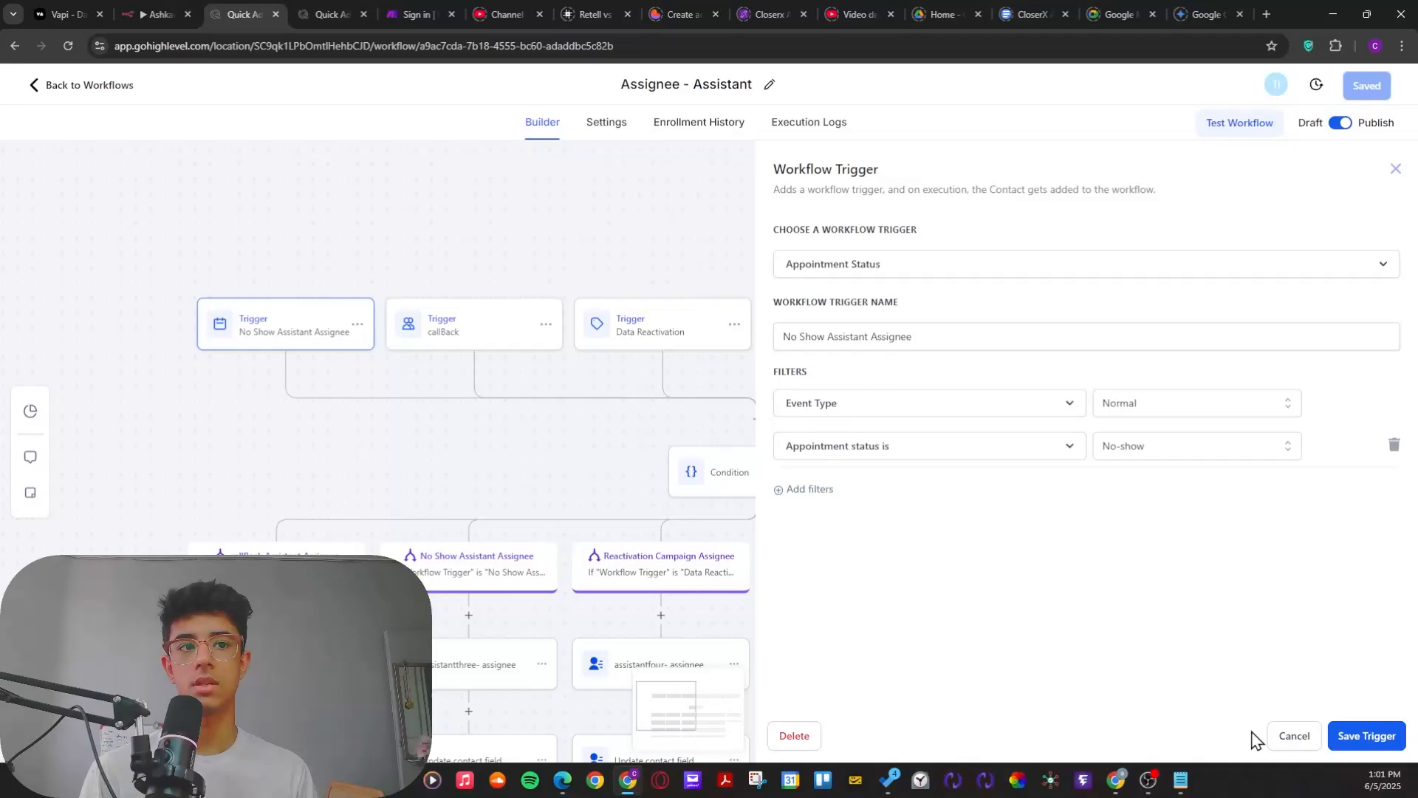
{"action": "left_click", "coordinate": [1294, 736]}
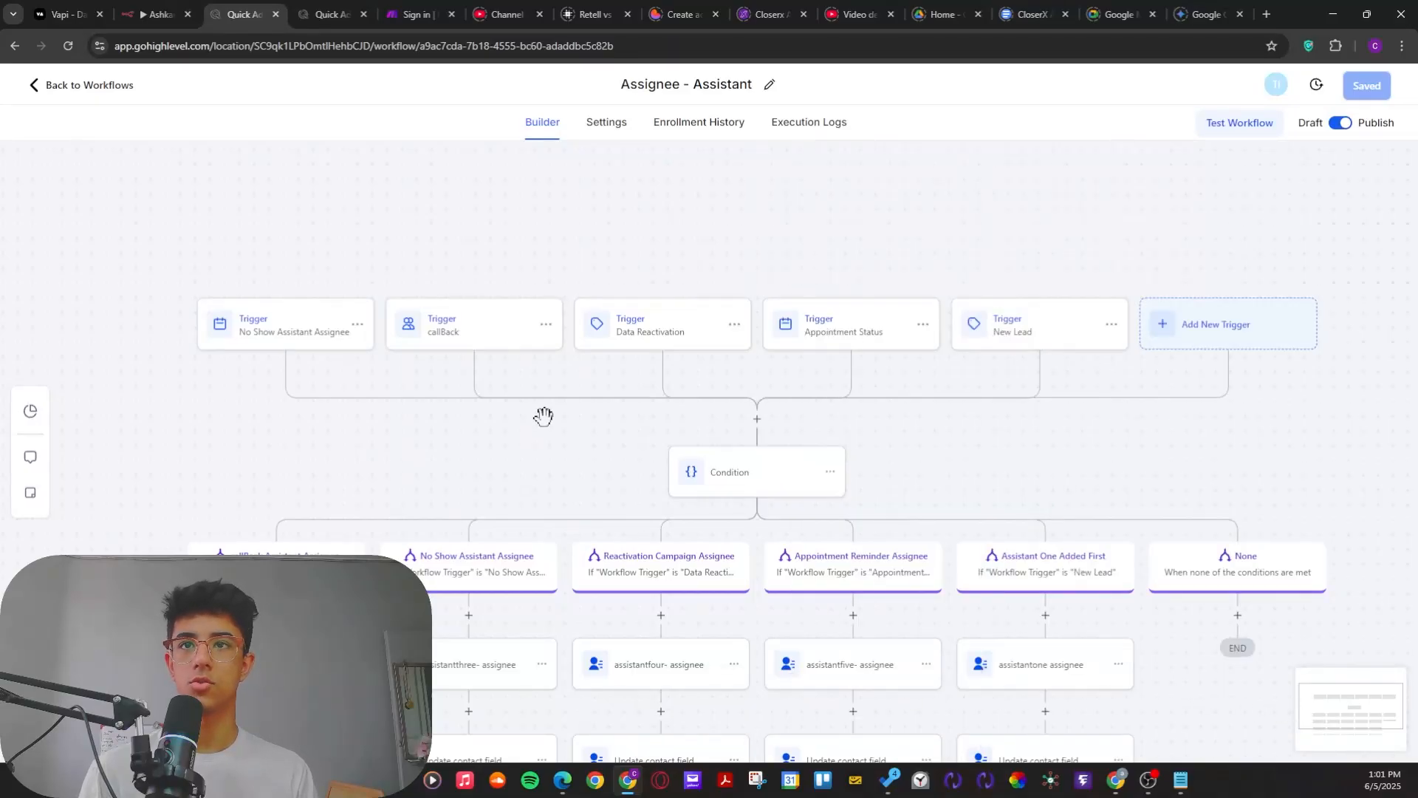
Step: Recheck the CALLBACK value in the callBack trigger's filter and leave the trigger without saving
{"action": "left_click", "coordinate": [426, 338]}
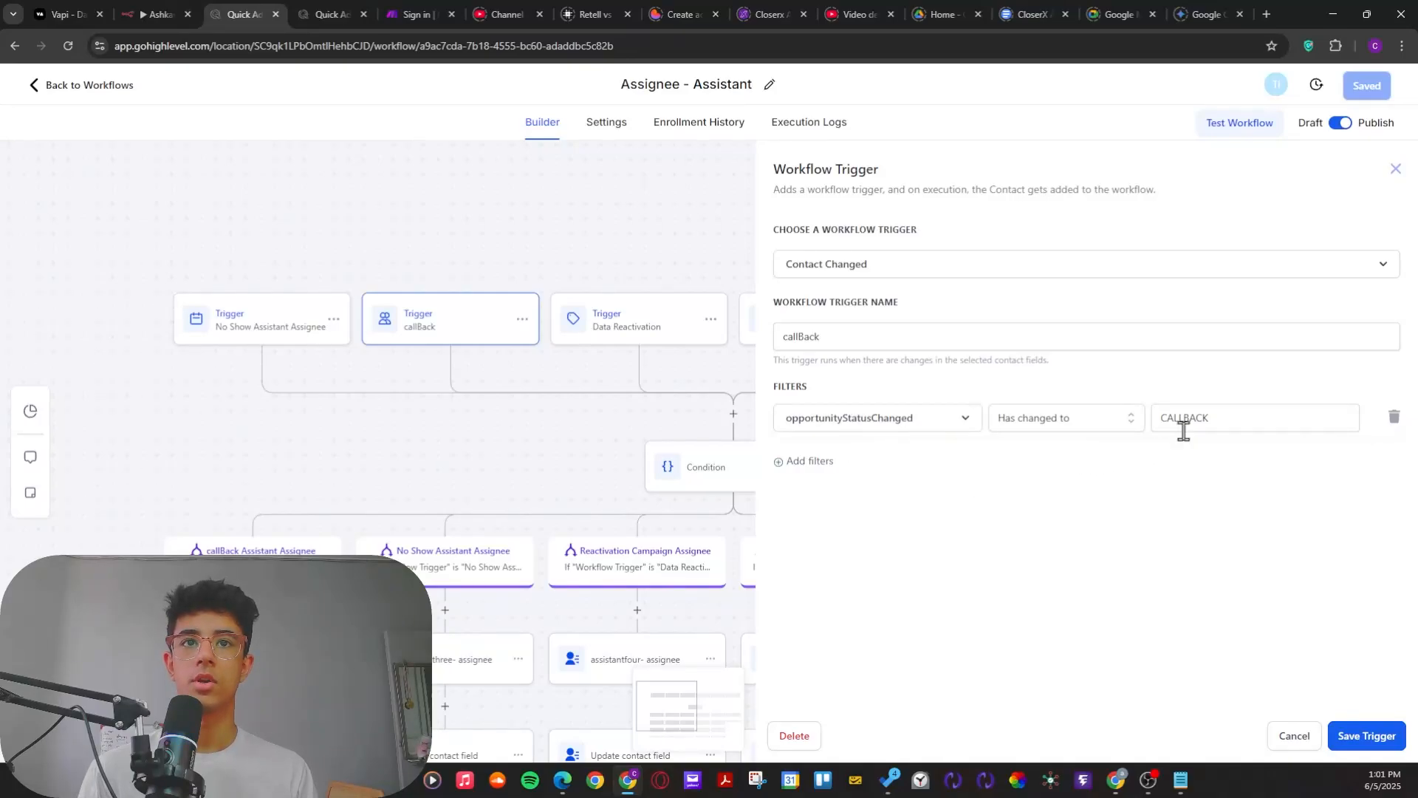
{"action": "left_click_drag", "start_coordinate": [1214, 418], "coordinate": [1158, 427]}
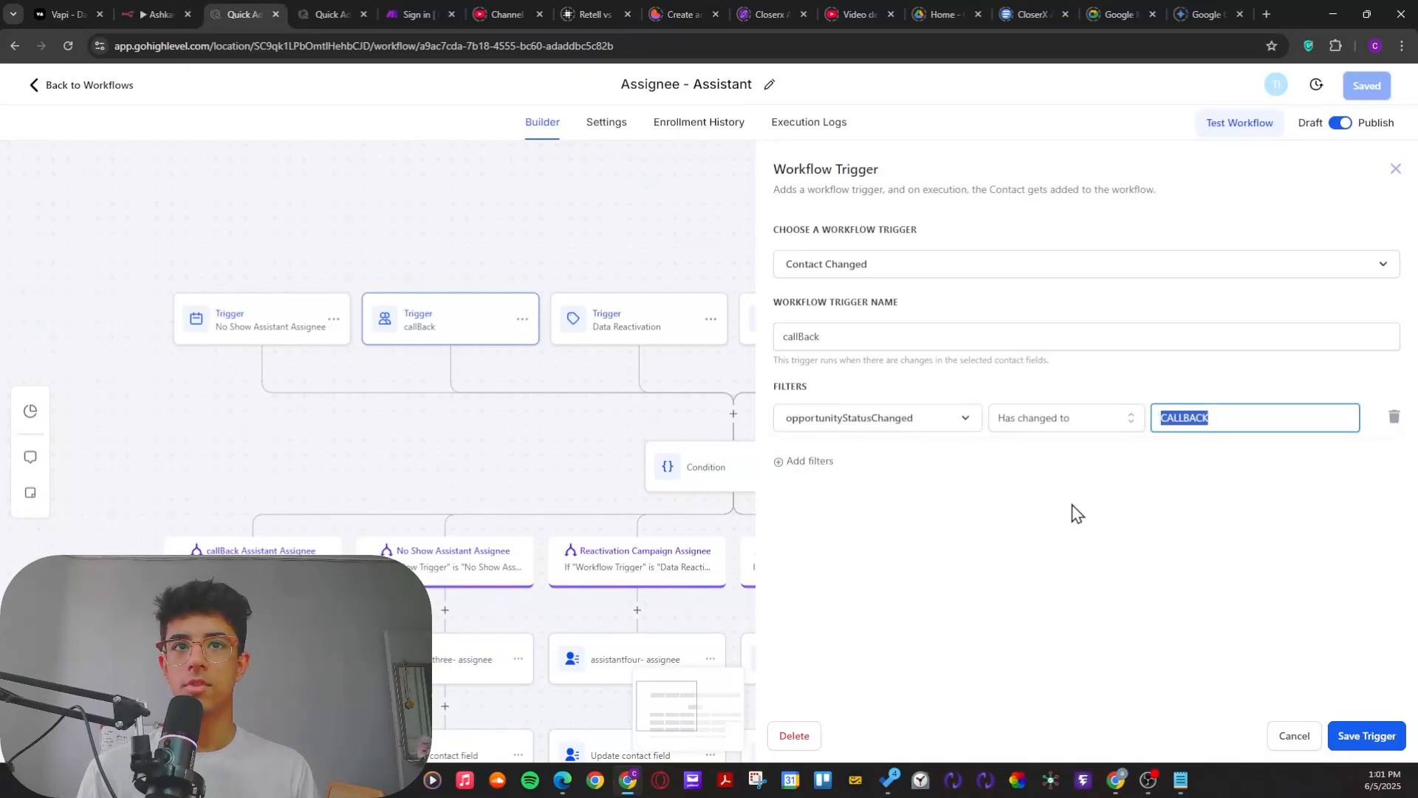
{"action": "left_click", "coordinate": [1101, 528]}
{"action": "left_click_drag", "start_coordinate": [1252, 420], "coordinate": [1157, 430]}
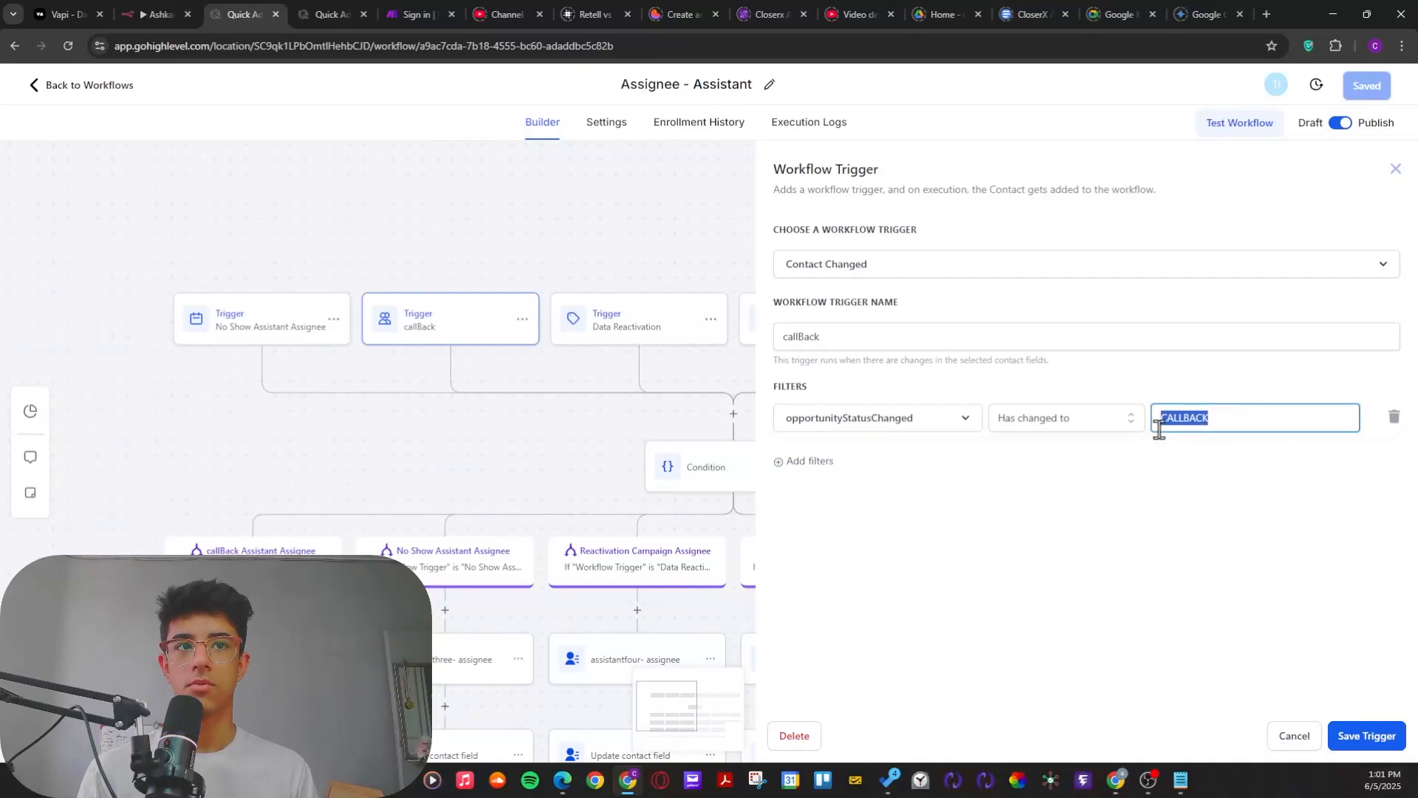
{"action": "left_click", "coordinate": [1156, 521]}
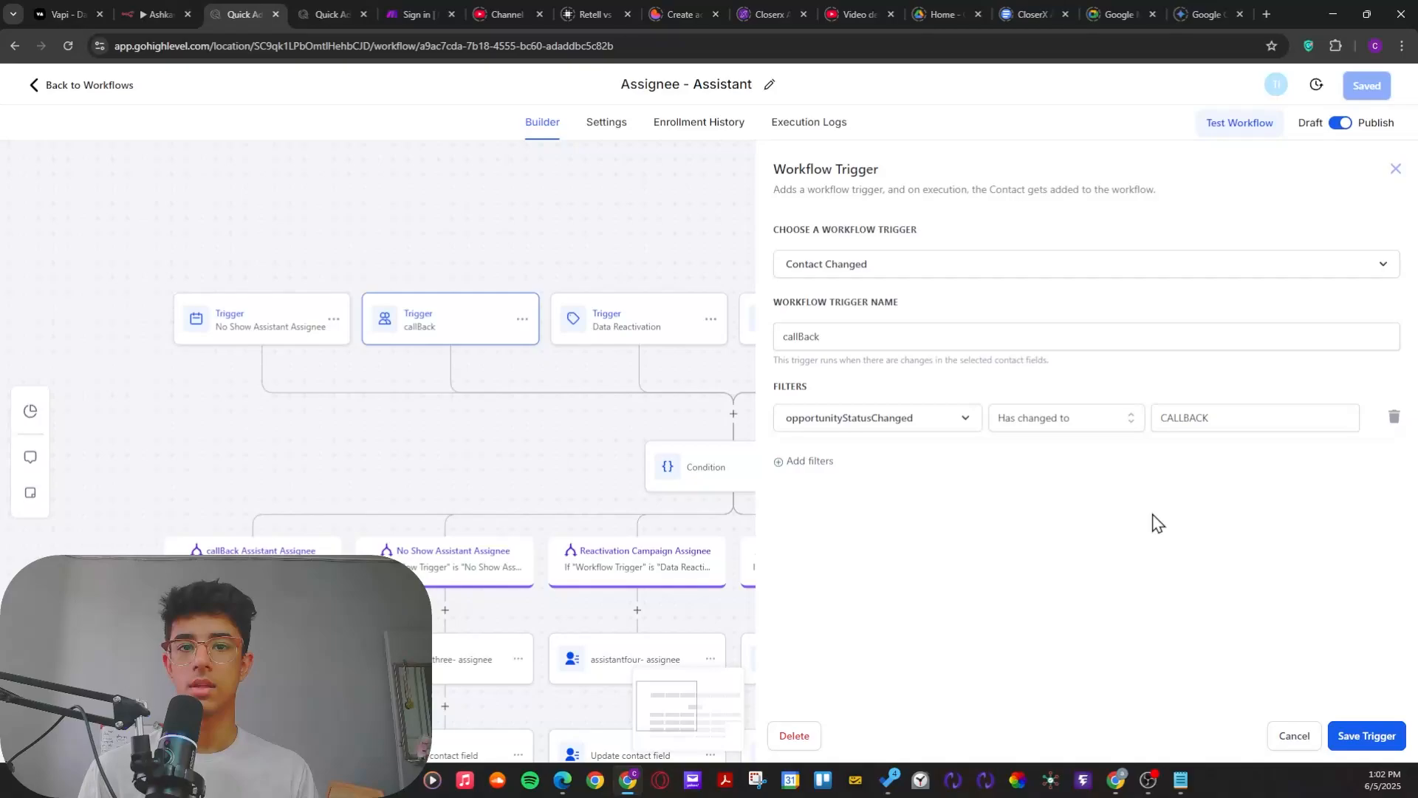
{"action": "left_click", "coordinate": [1274, 735]}
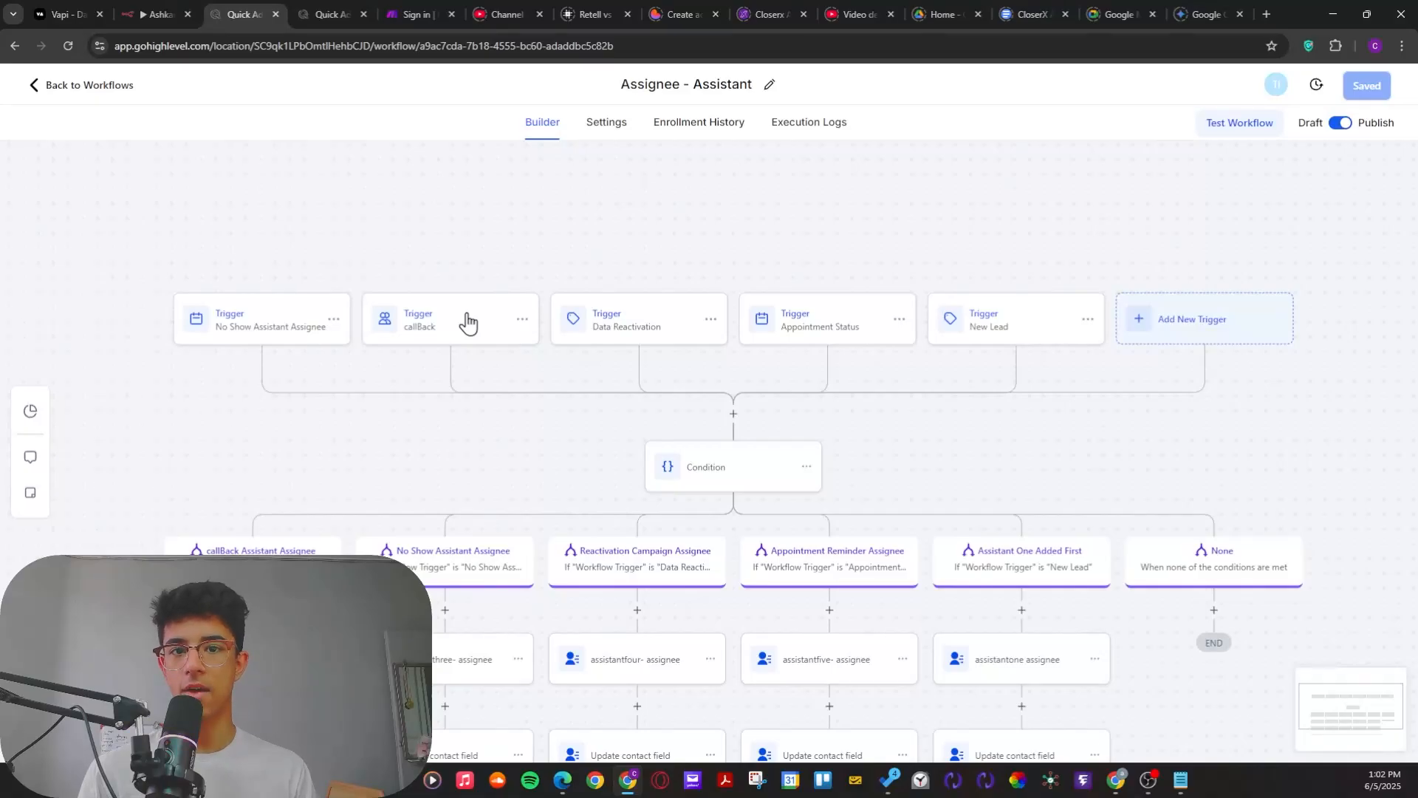
Step: Add a new Contact Tag trigger to the Assignee - Assistant workflow
{"action": "left_click_drag", "start_coordinate": [514, 494], "coordinate": [291, 499]}
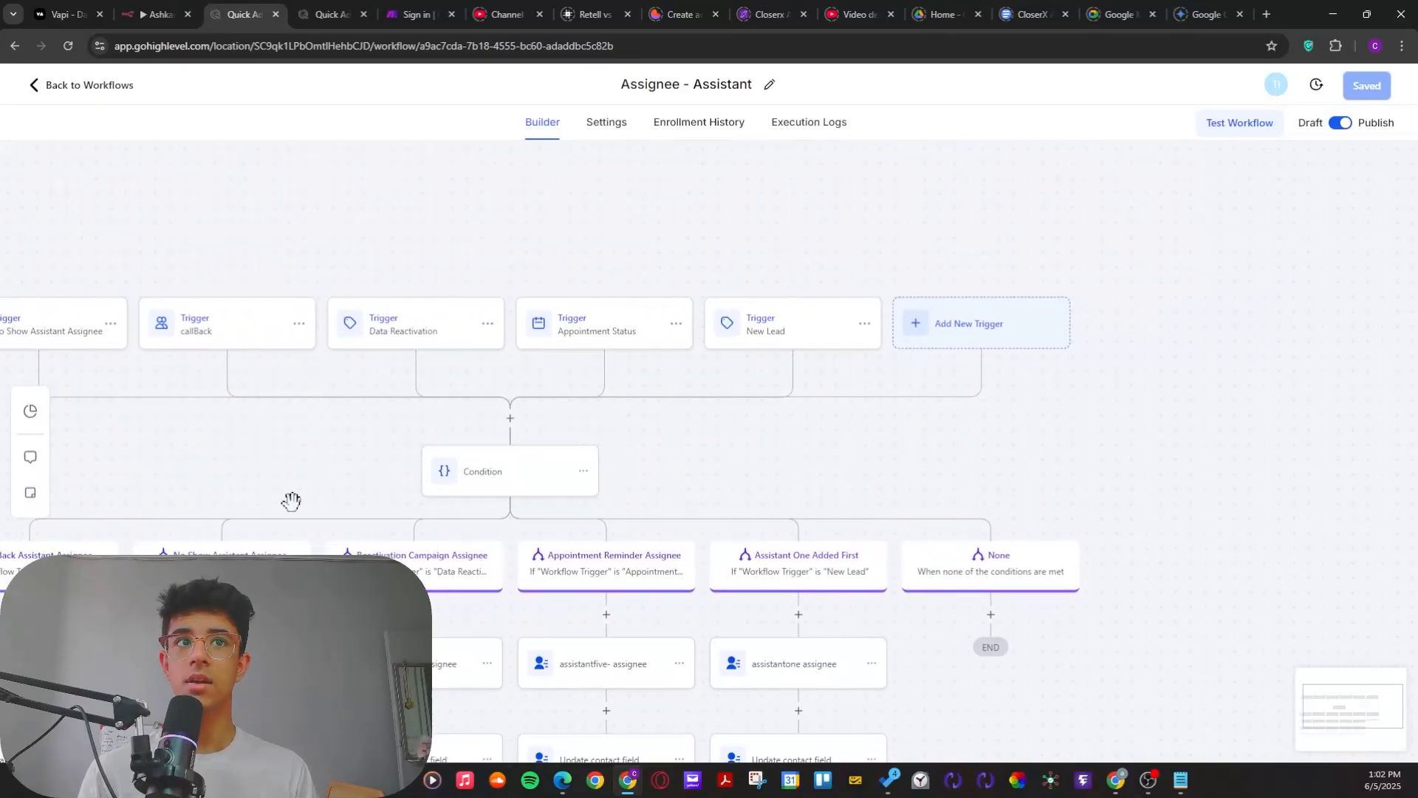
{"action": "left_click", "coordinate": [935, 333]}
{"action": "left_click", "coordinate": [1080, 229]}
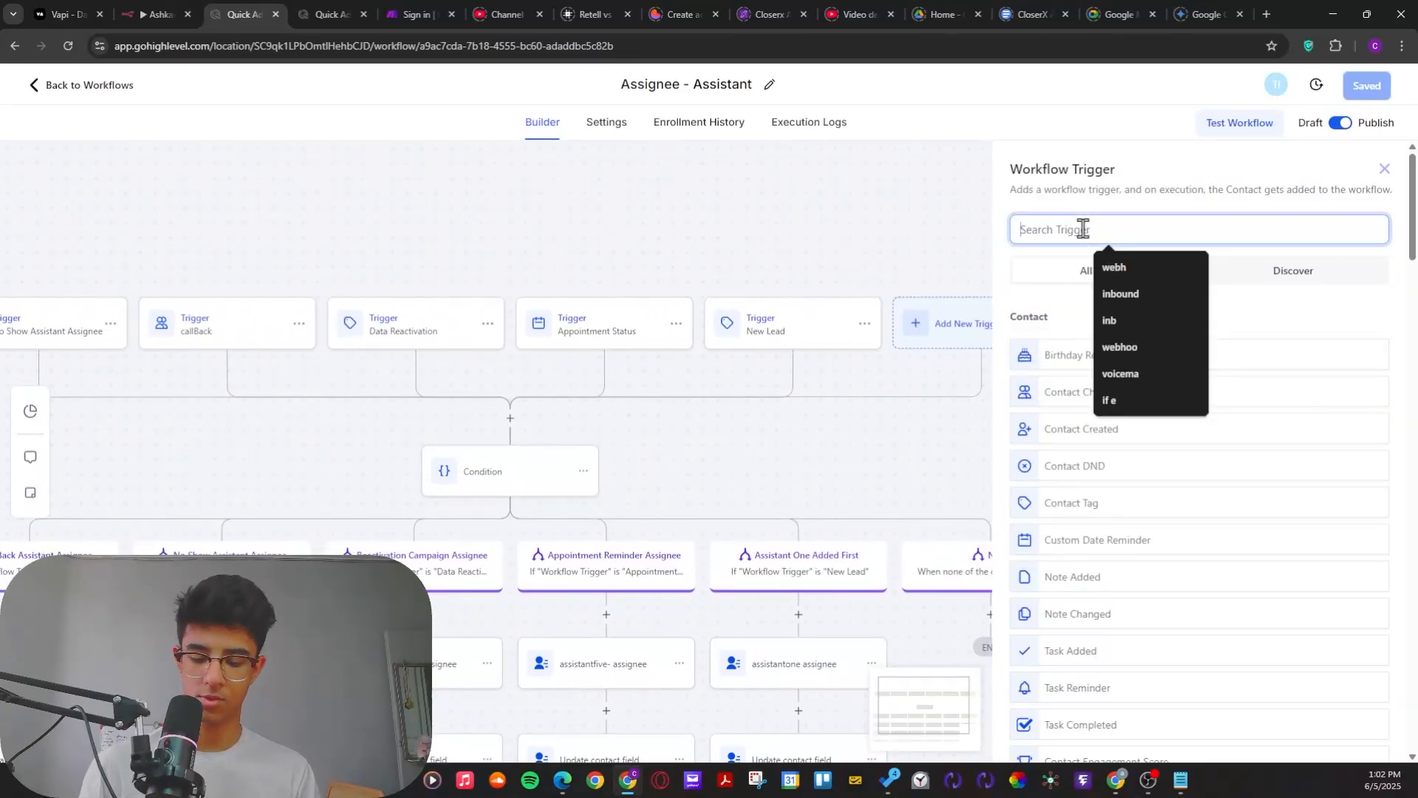
{"action": "type", "text": "tag"}
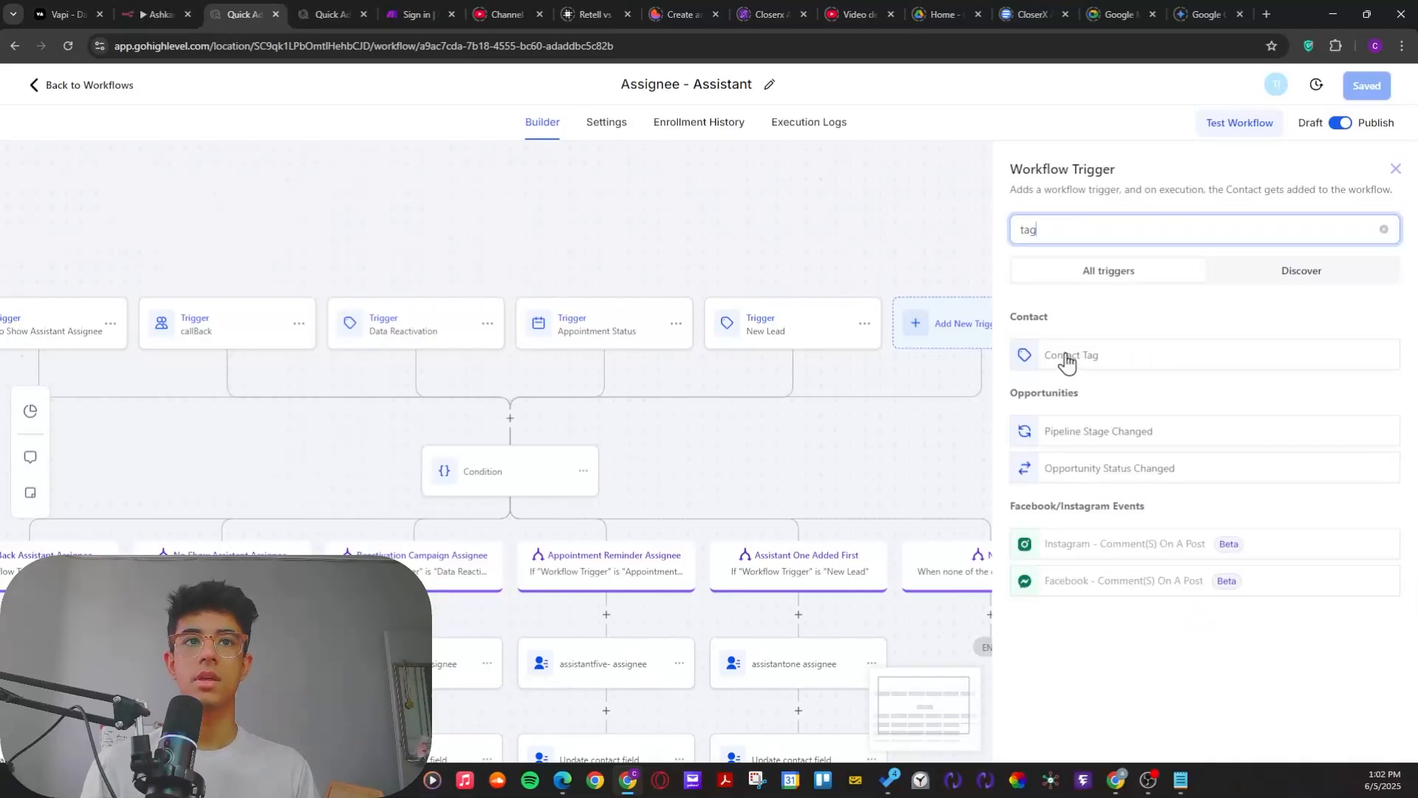
{"action": "left_click", "coordinate": [1065, 356]}
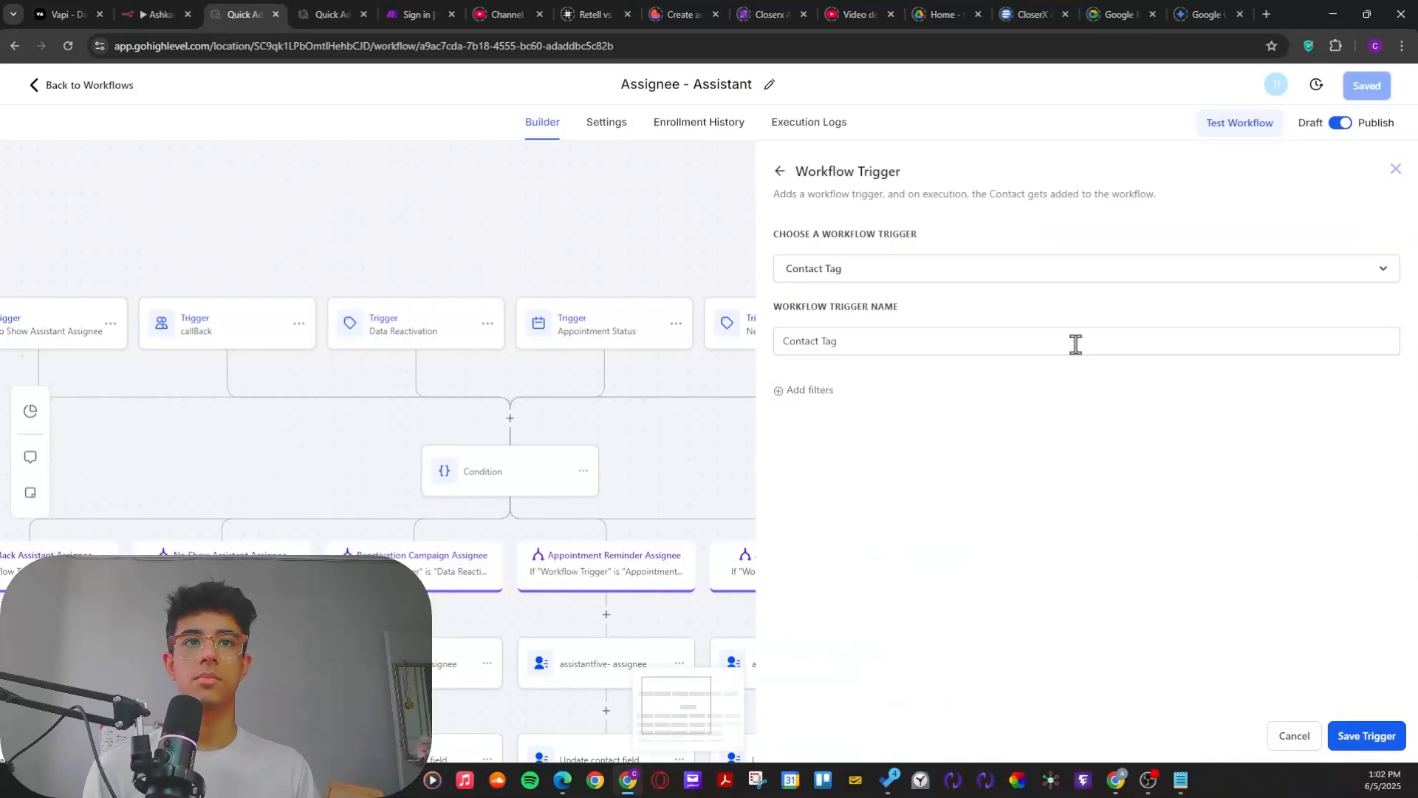
Step: Name the new trigger "Callbcak Tag" and give it a Tag Added filter
{"action": "left_click", "coordinate": [812, 391]}
{"action": "left_click_drag", "start_coordinate": [842, 341], "coordinate": [755, 340]}
{"action": "type", "text": "Callbcak"}
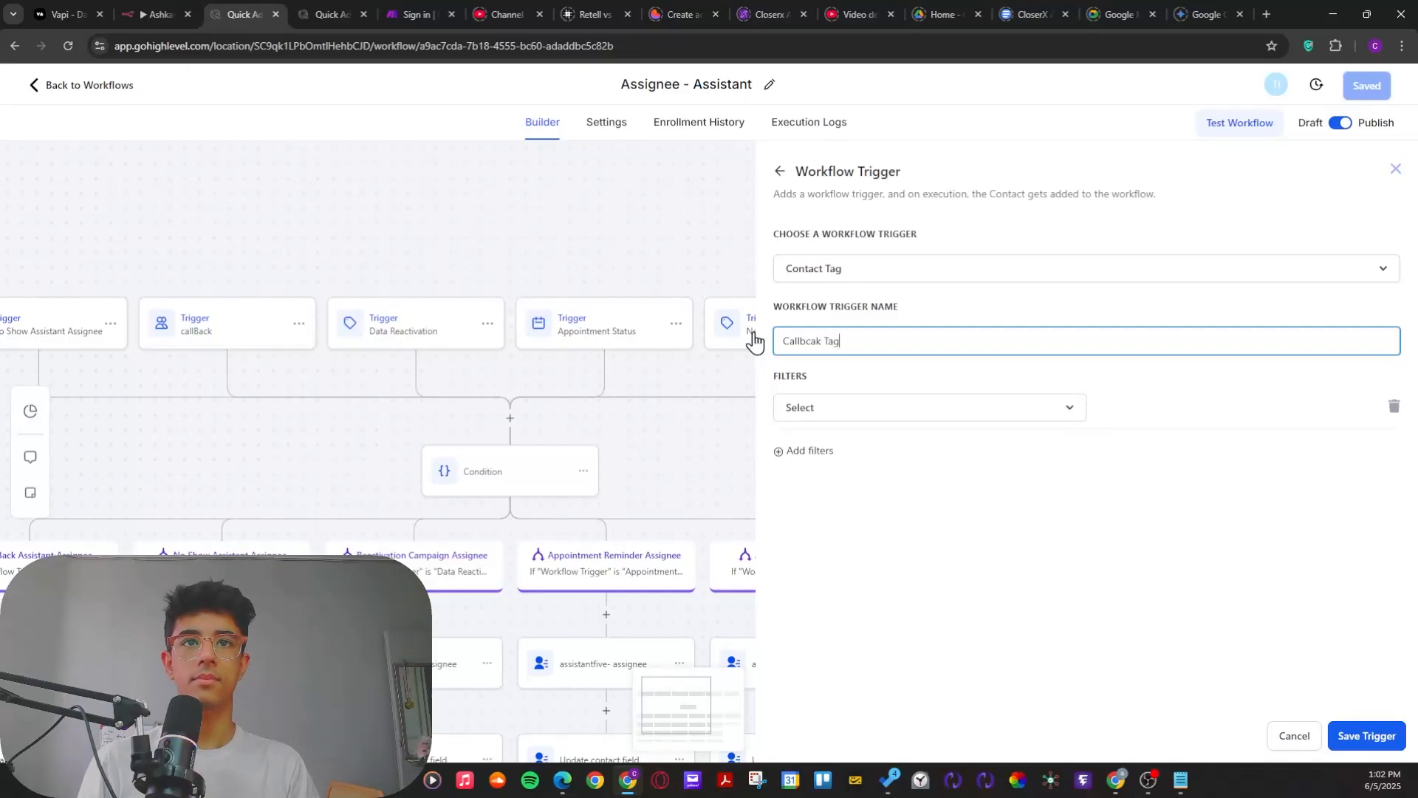
{"action": "type", "text": " Tag"}
{"action": "left_click", "coordinate": [815, 409]}
{"action": "left_click", "coordinate": [820, 508]}
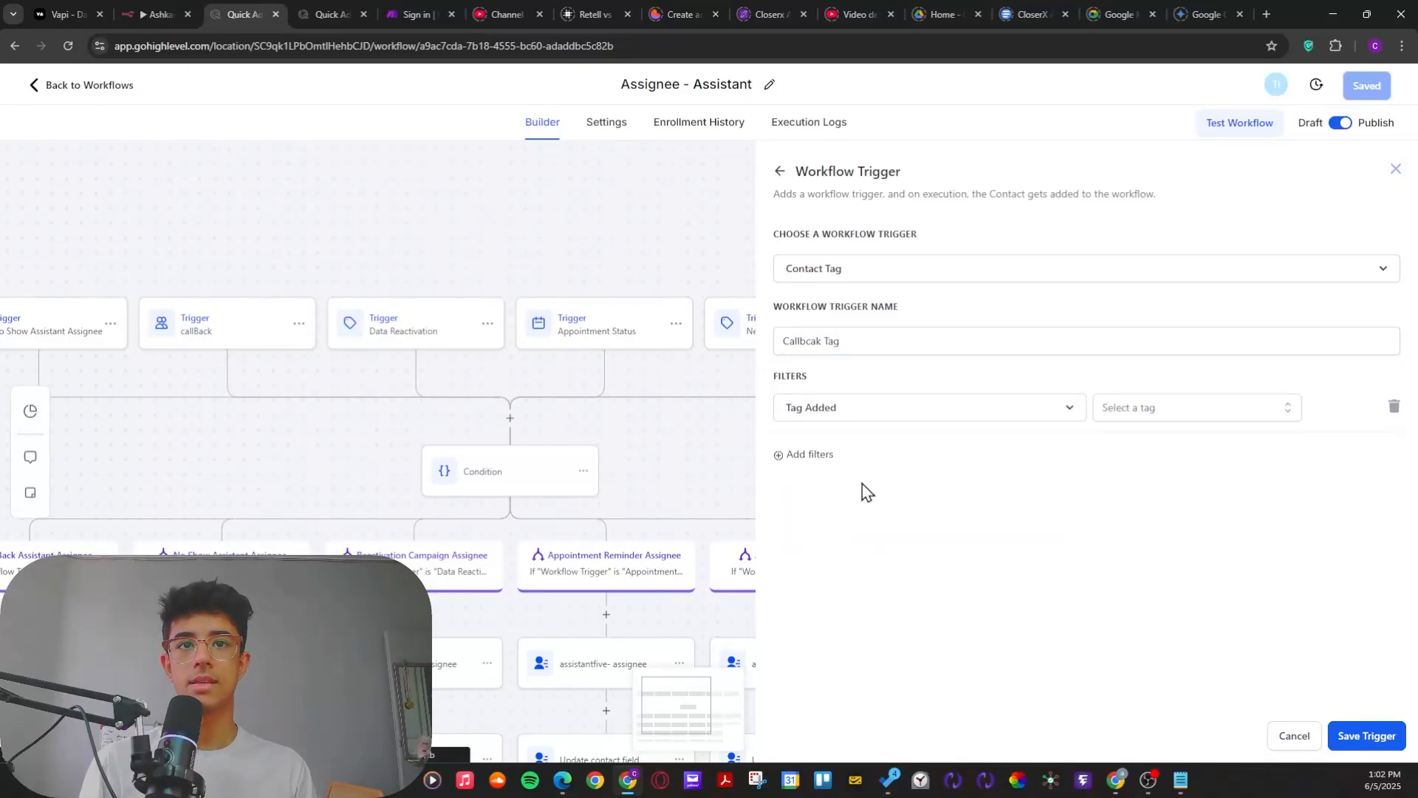
Step: Look through the existing tags for the Tag Added filter, then add a "callback" tag as its value
{"action": "left_click", "coordinate": [1139, 411]}
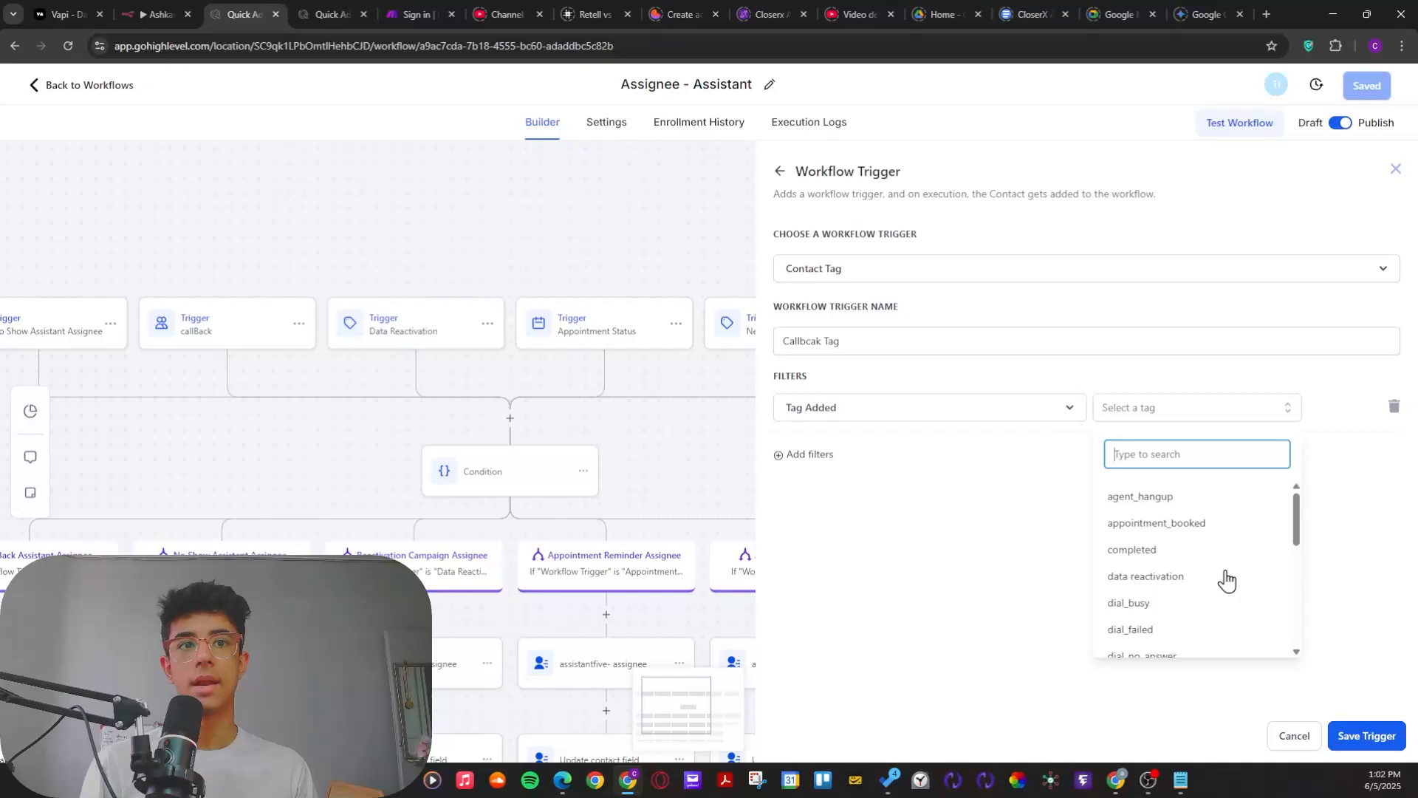
{"action": "scroll", "coordinate": [1224, 584], "scroll_direction": "down", "scroll_amount": 5}
{"action": "scroll", "coordinate": [1177, 586], "scroll_direction": "up", "scroll_amount": 8}
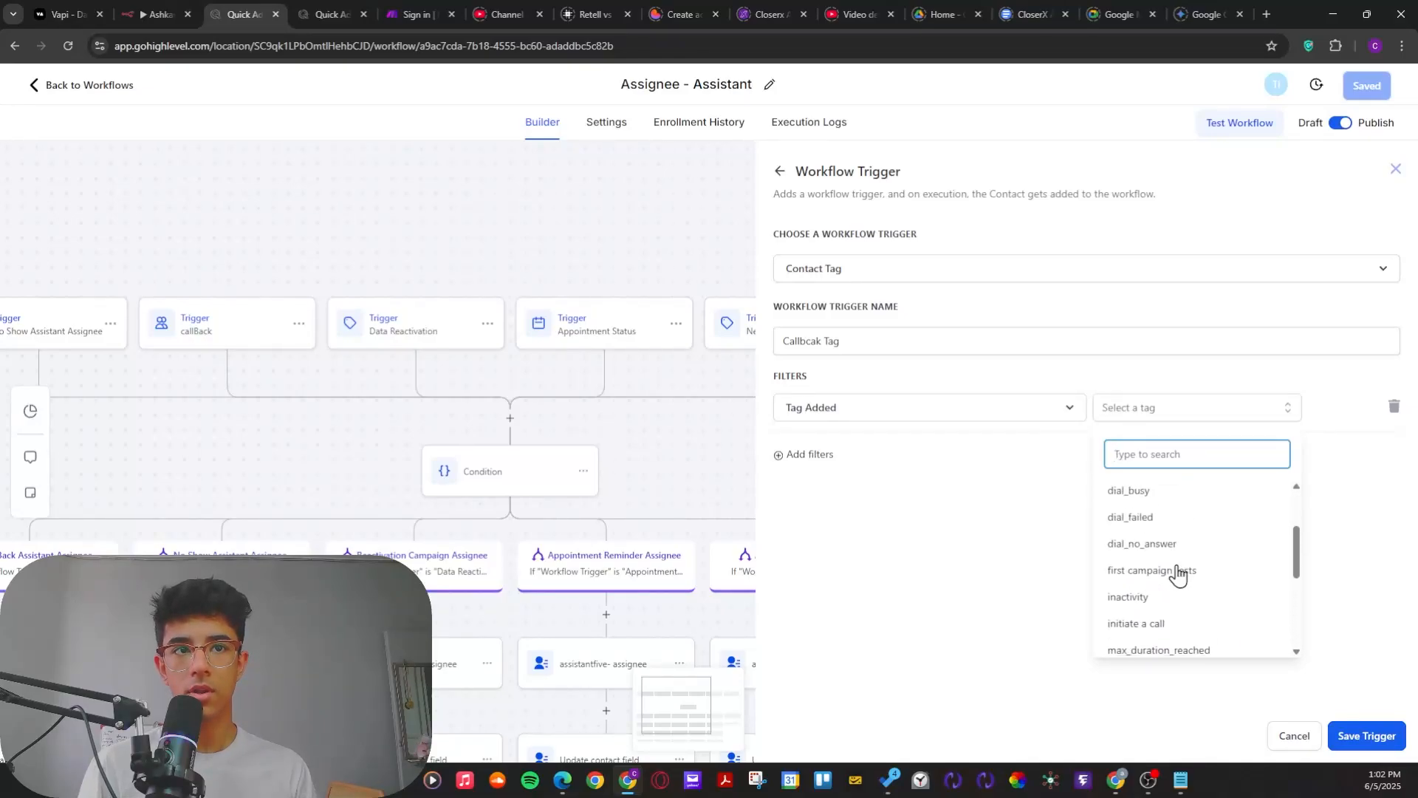
{"action": "scroll", "coordinate": [1165, 528], "scroll_direction": "down", "scroll_amount": 8}
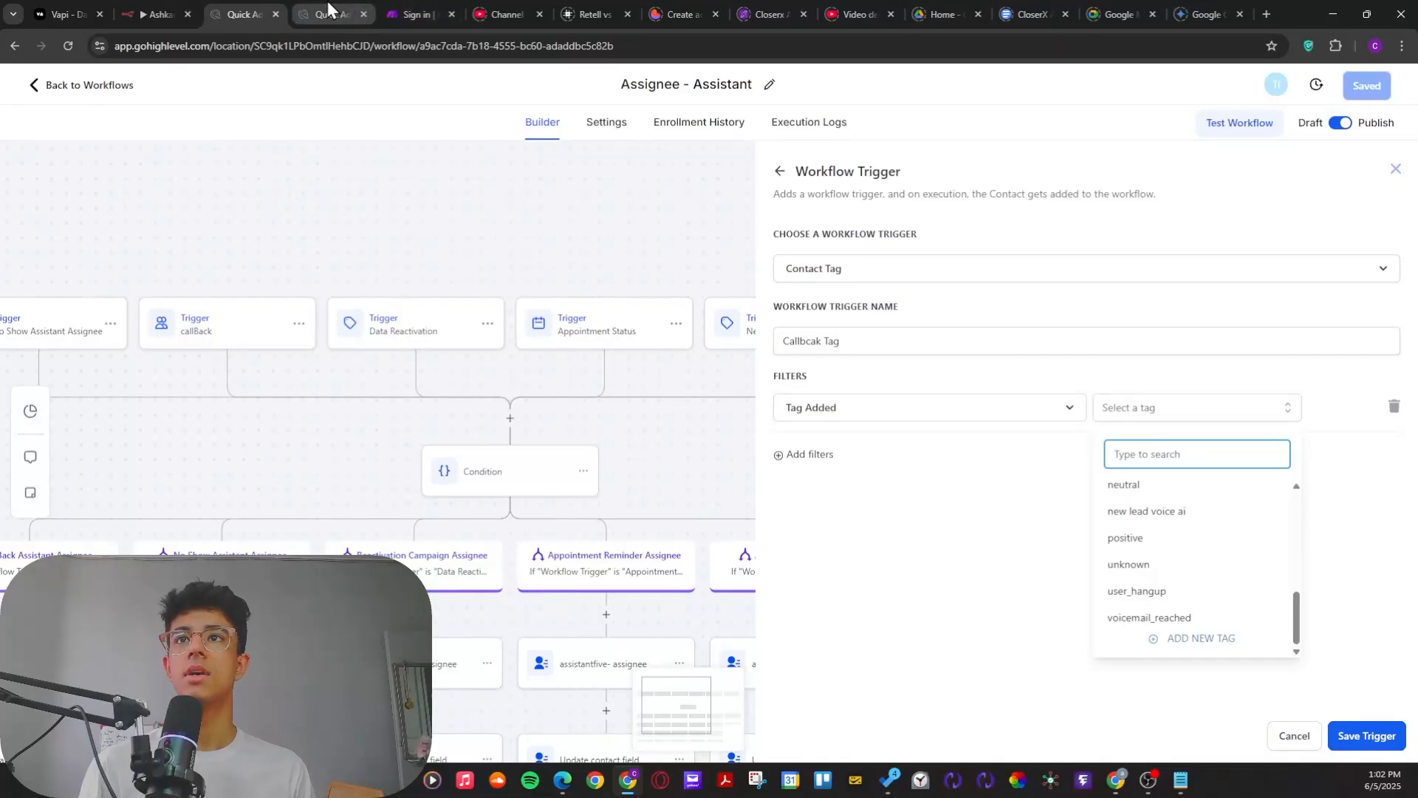
{"action": "left_click", "coordinate": [328, 14]}
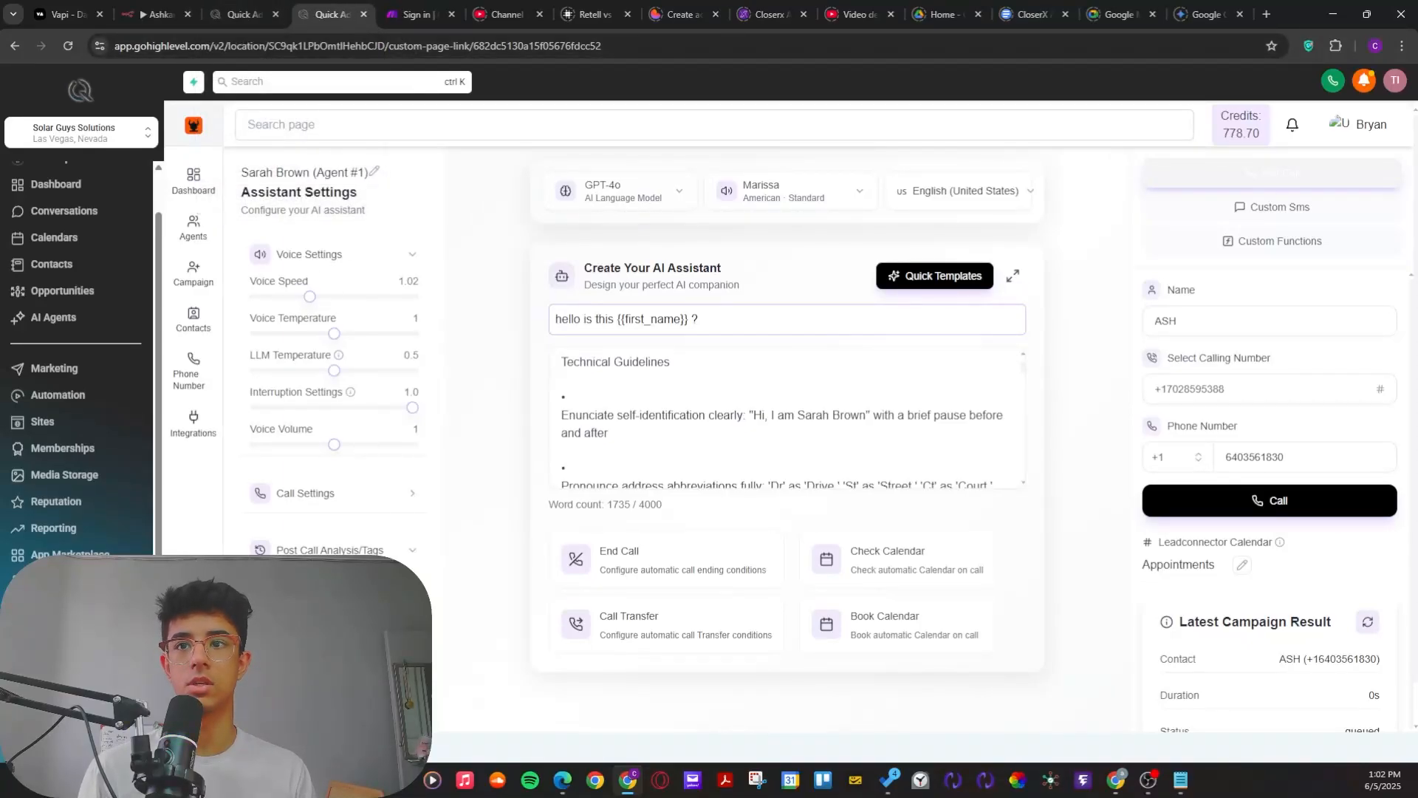
{"action": "left_click", "coordinate": [246, 14]}
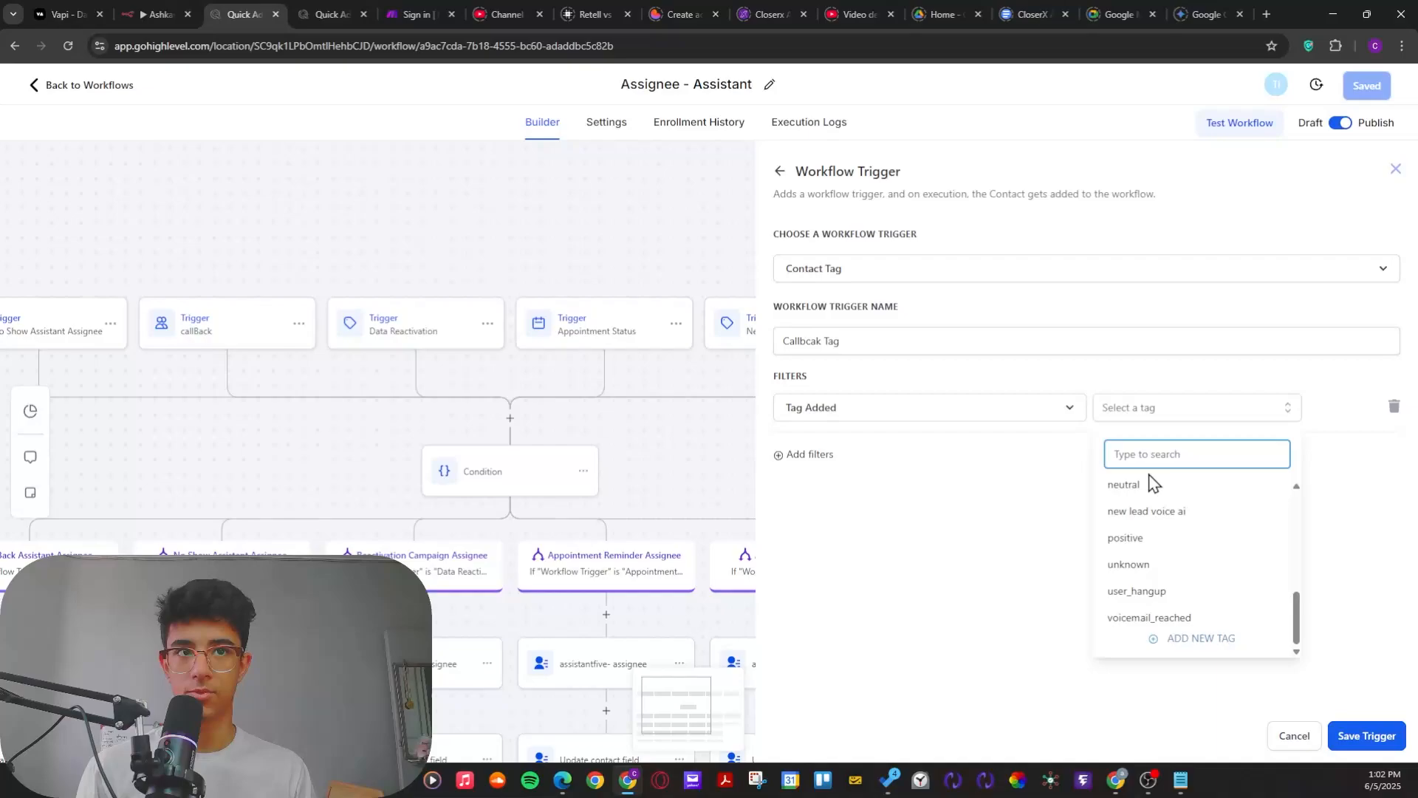
{"action": "type", "text": "CAllbca"}
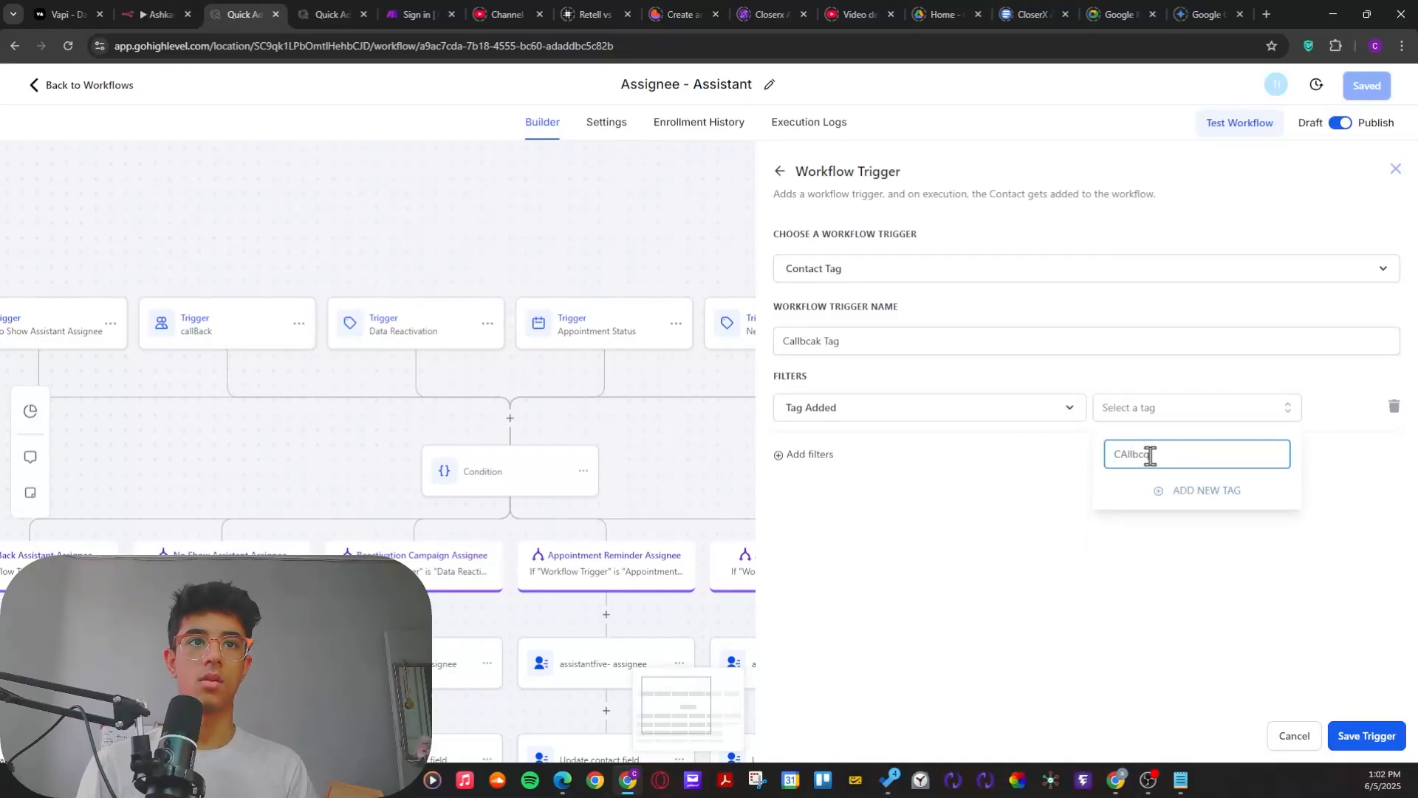
{"action": "key", "text": "BackSpace"}
{"action": "key", "text": "BackSpace"}
{"action": "key", "text": "BackSpace"}
{"action": "key", "text": "BackSpace"}
{"action": "key", "text": "BackSpace"}
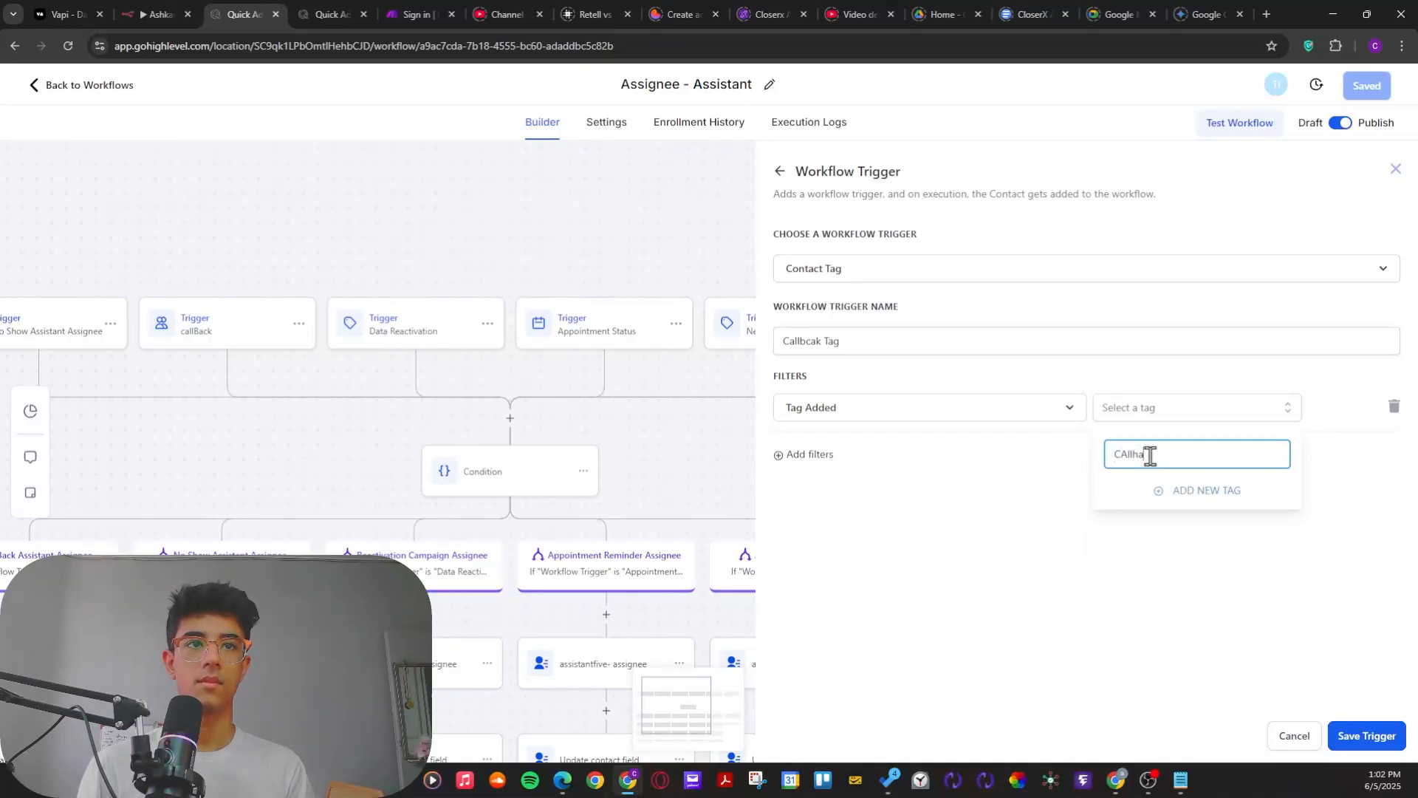
{"action": "type", "text": "callback"}
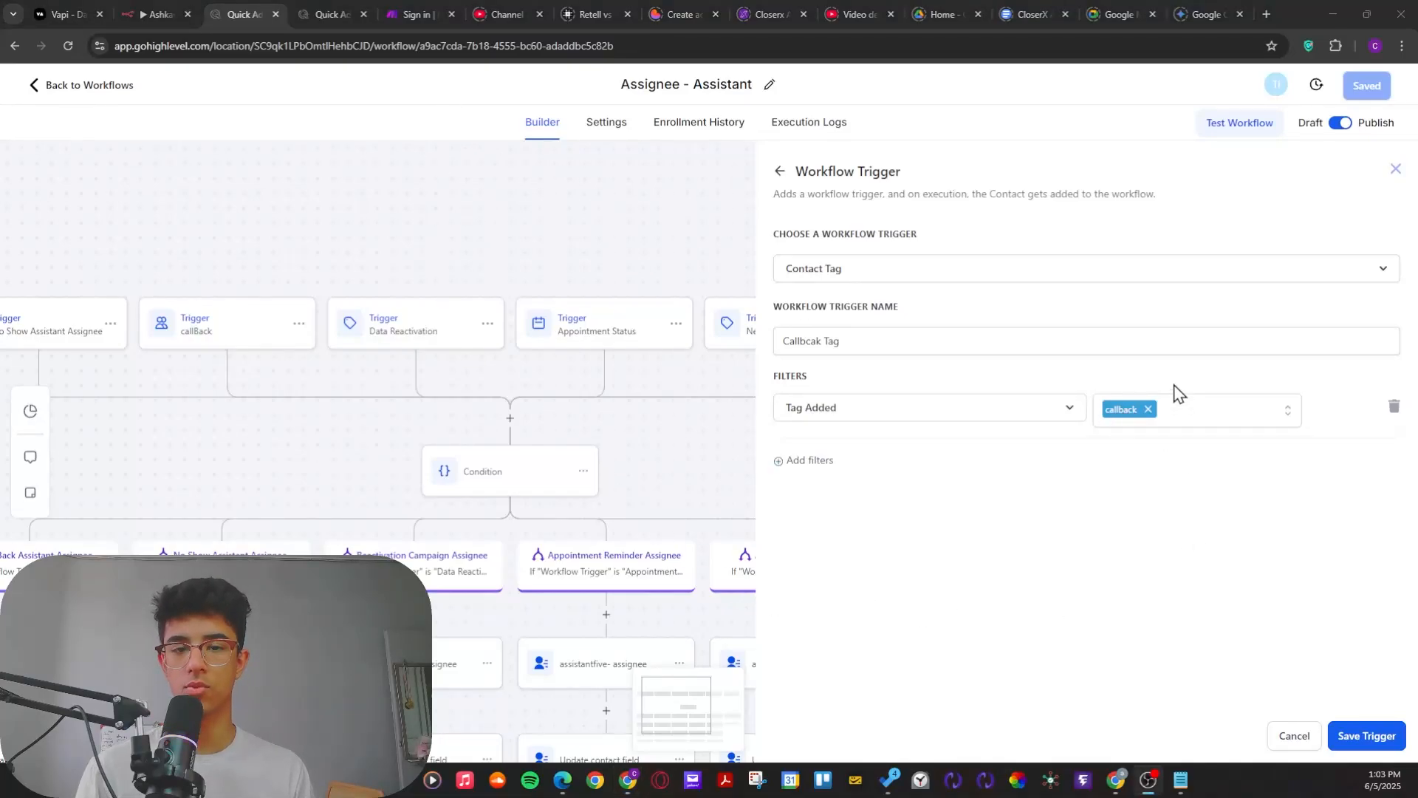
Step: Save the Callbcak Tag trigger, and reopen it briefly to check its Tag Added filter
{"action": "left_click", "coordinate": [1181, 480]}
{"action": "left_click", "coordinate": [1369, 736]}
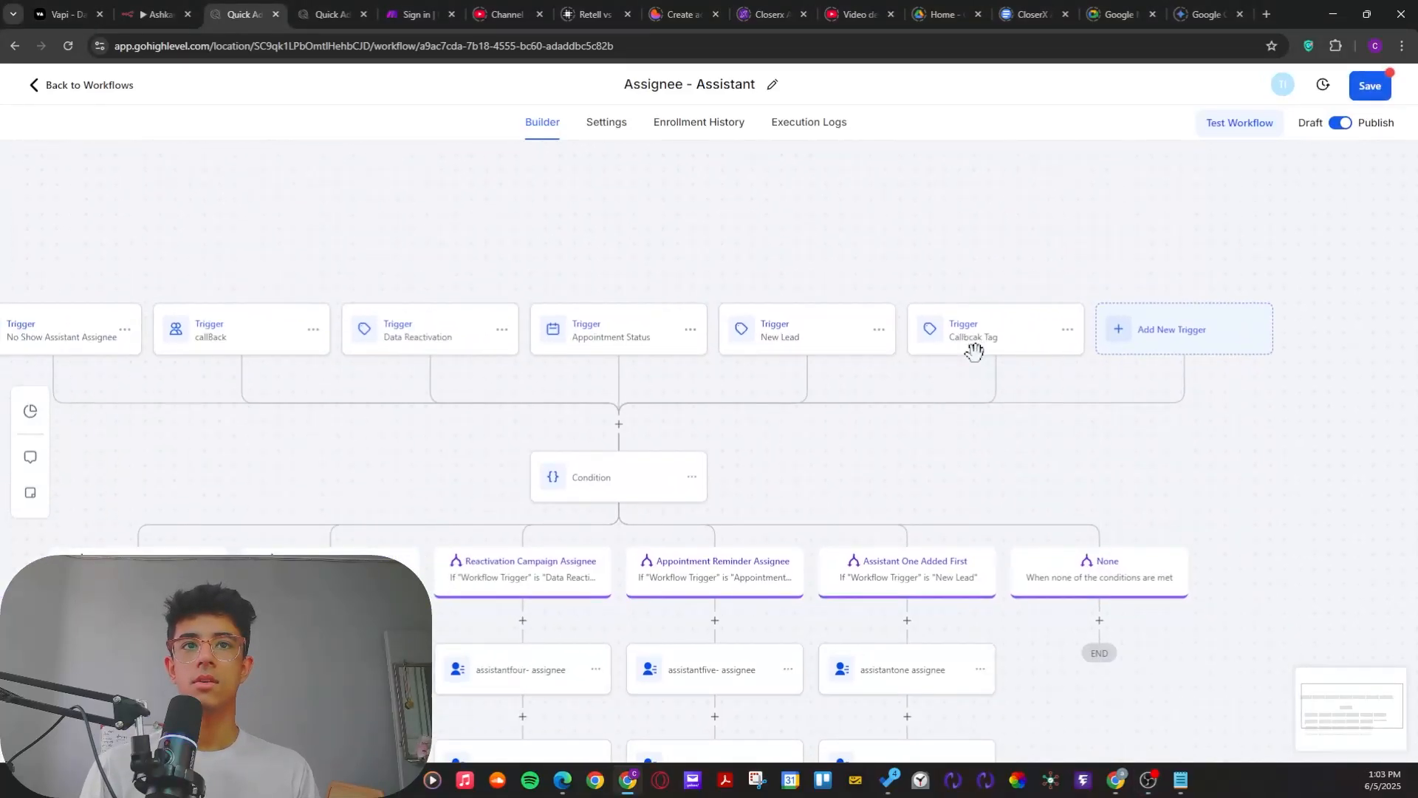
{"action": "left_click", "coordinate": [972, 354]}
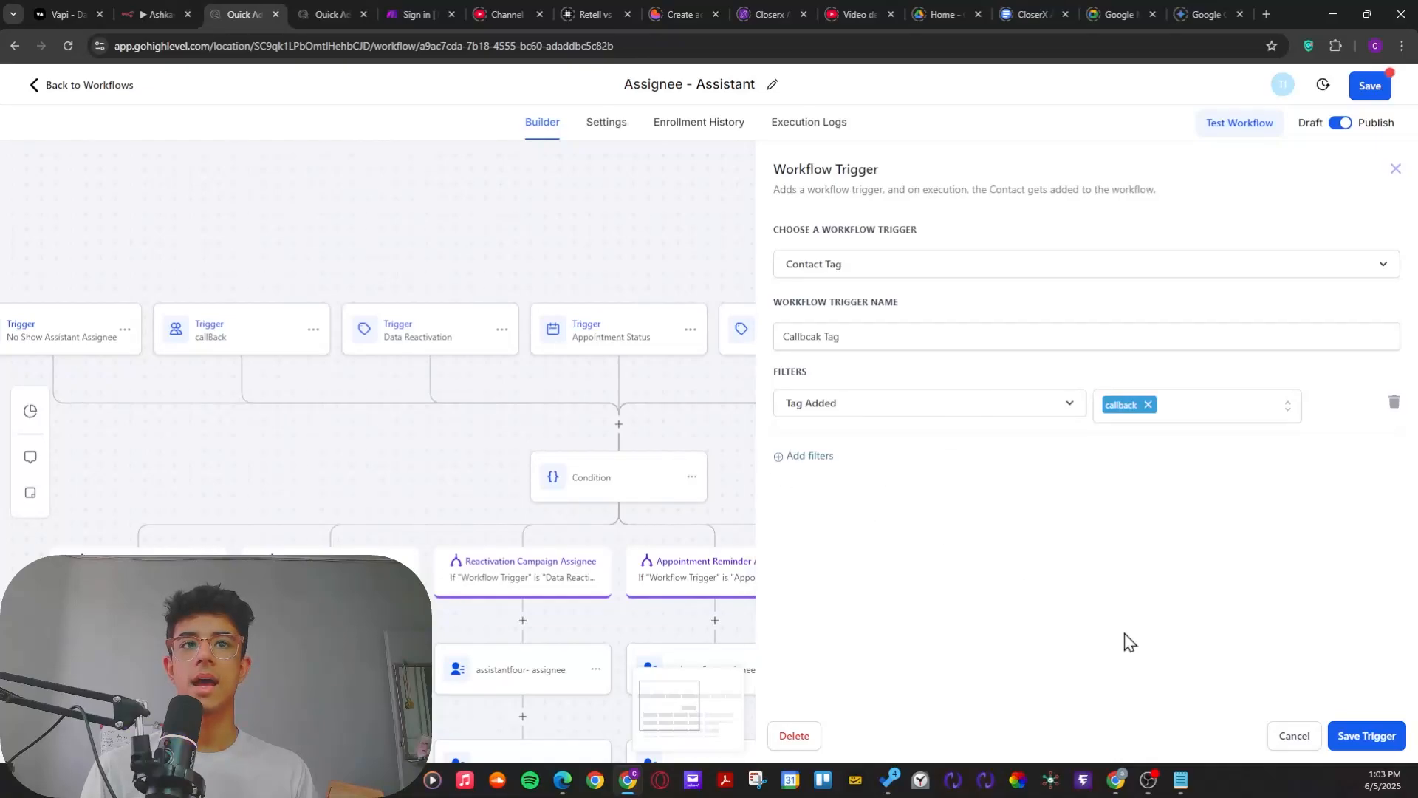
{"action": "left_click", "coordinate": [1289, 738]}
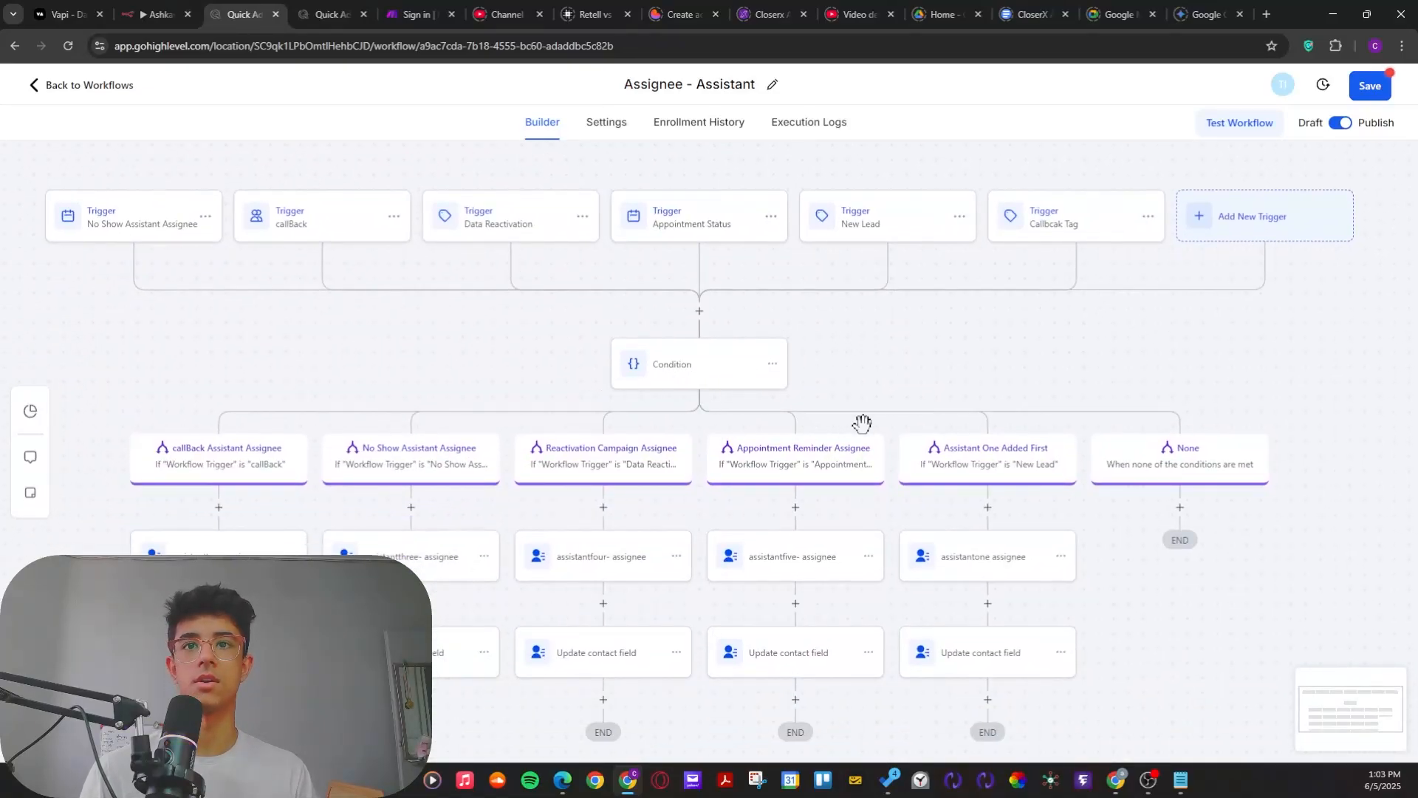
Step: Examine how the workflow's triggers lead through the condition to each assistant's assignee branch
{"action": "scroll", "coordinate": [532, 384], "scroll_direction": "down", "scroll_amount": 1}
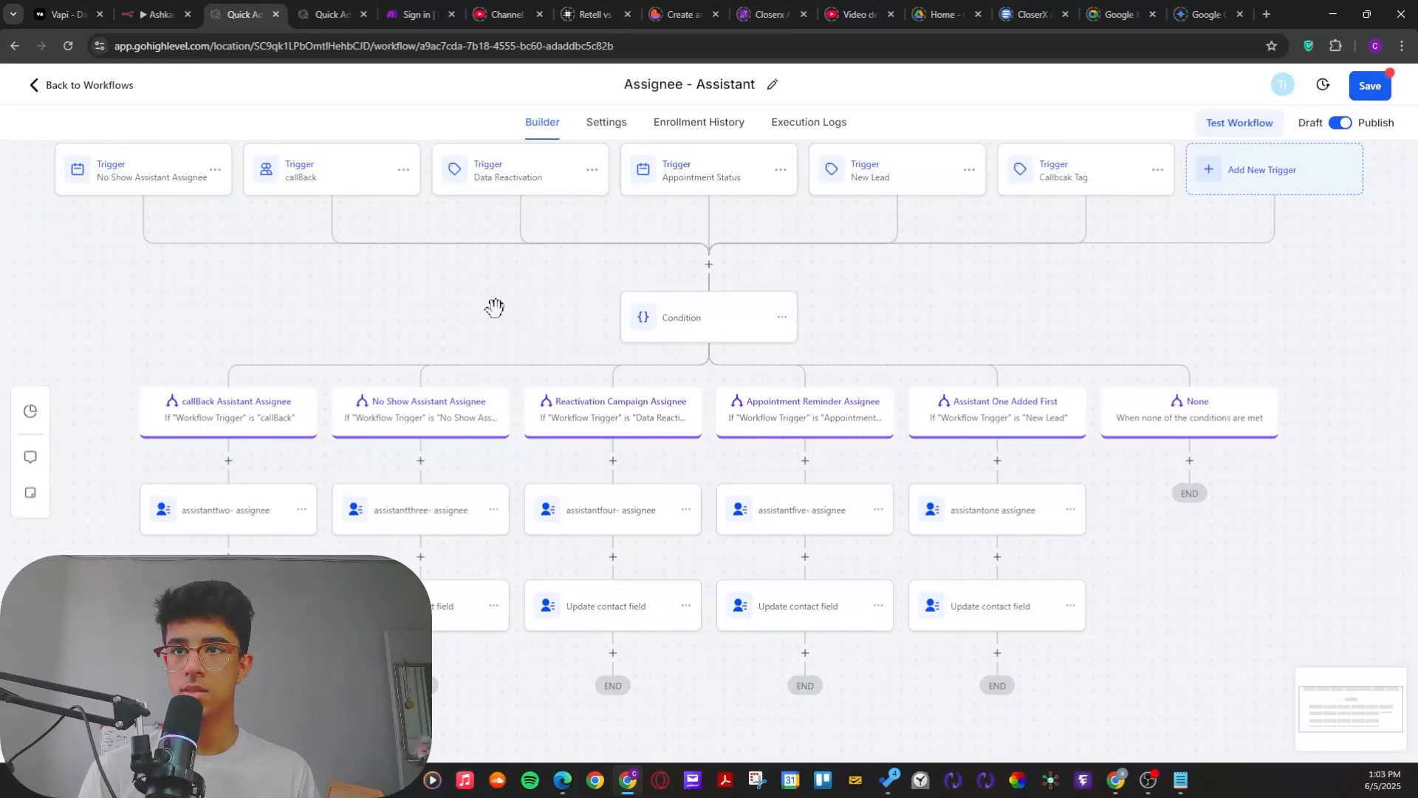
{"action": "left_click_drag", "start_coordinate": [358, 330], "coordinate": [313, 316]}
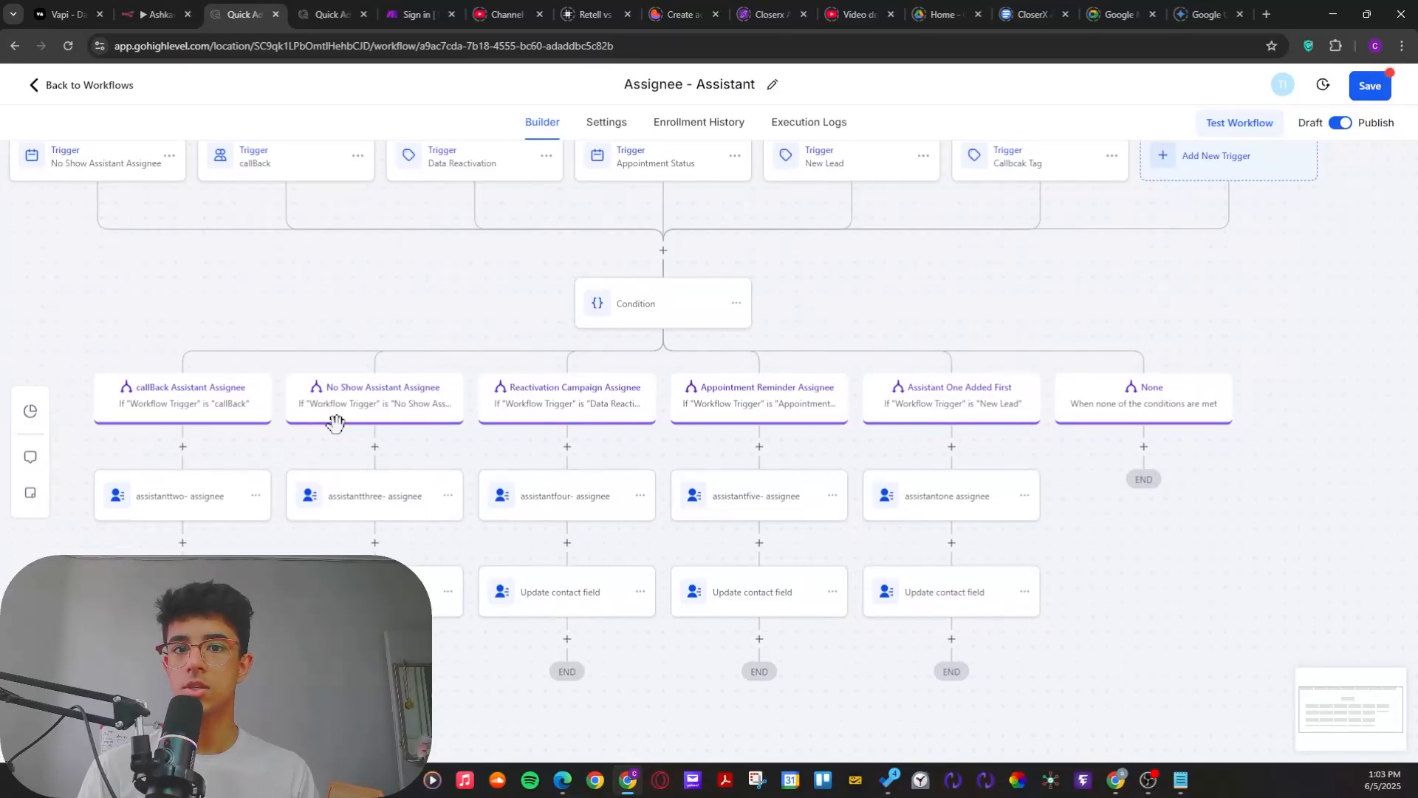
{"action": "left_click_drag", "start_coordinate": [911, 303], "coordinate": [875, 337]}
{"action": "left_click_drag", "start_coordinate": [979, 217], "coordinate": [976, 231]}
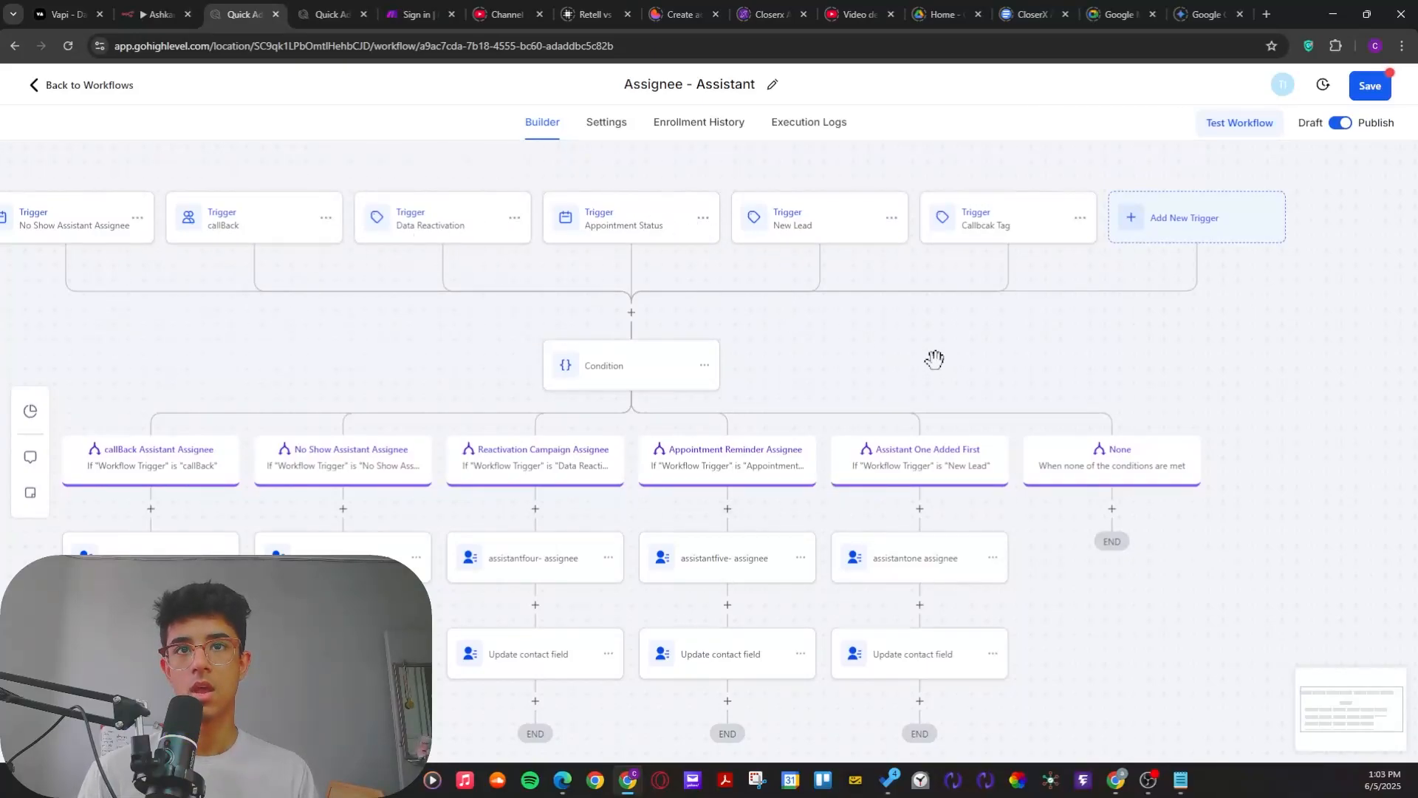
{"action": "left_click_drag", "start_coordinate": [935, 360], "coordinate": [955, 357]}
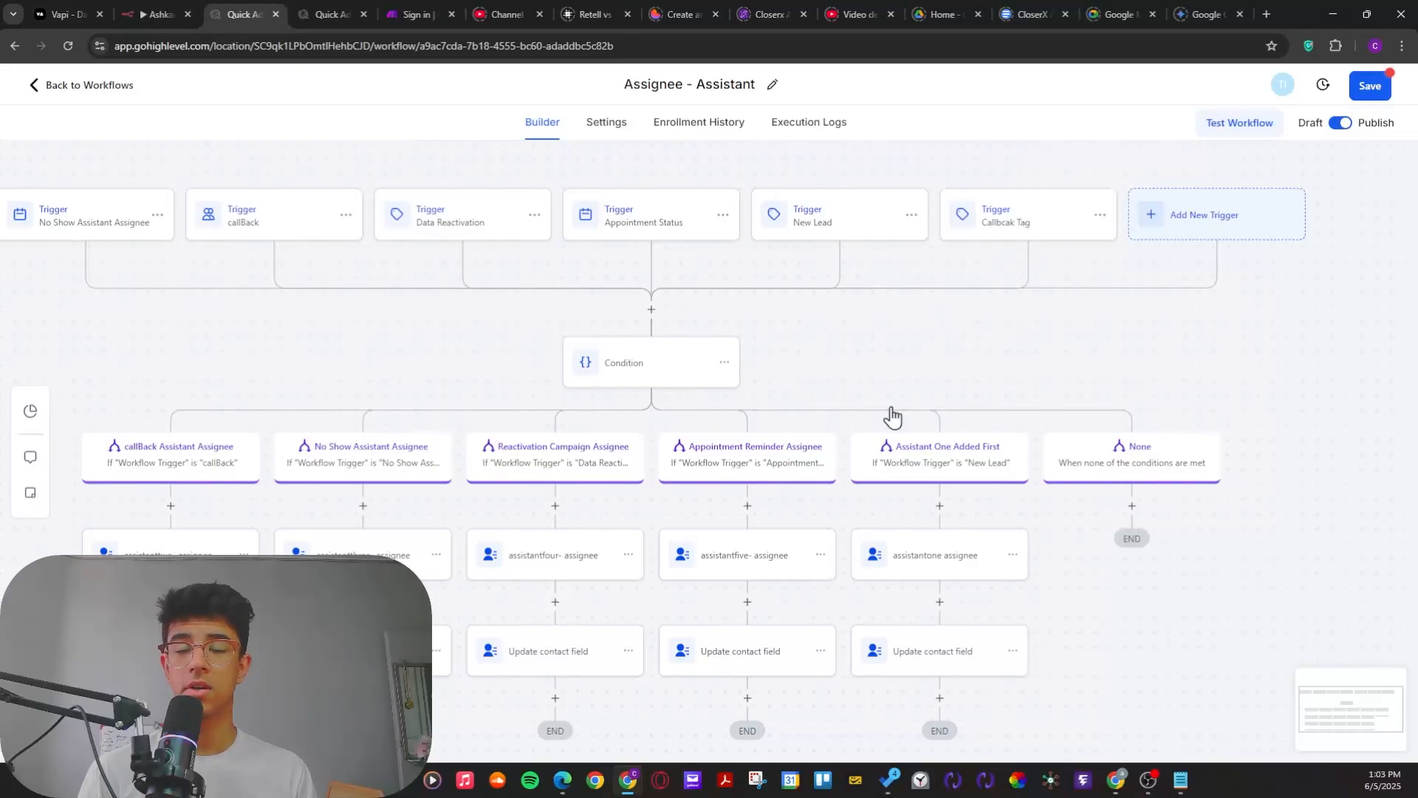
{"action": "left_click_drag", "start_coordinate": [998, 372], "coordinate": [1042, 367]}
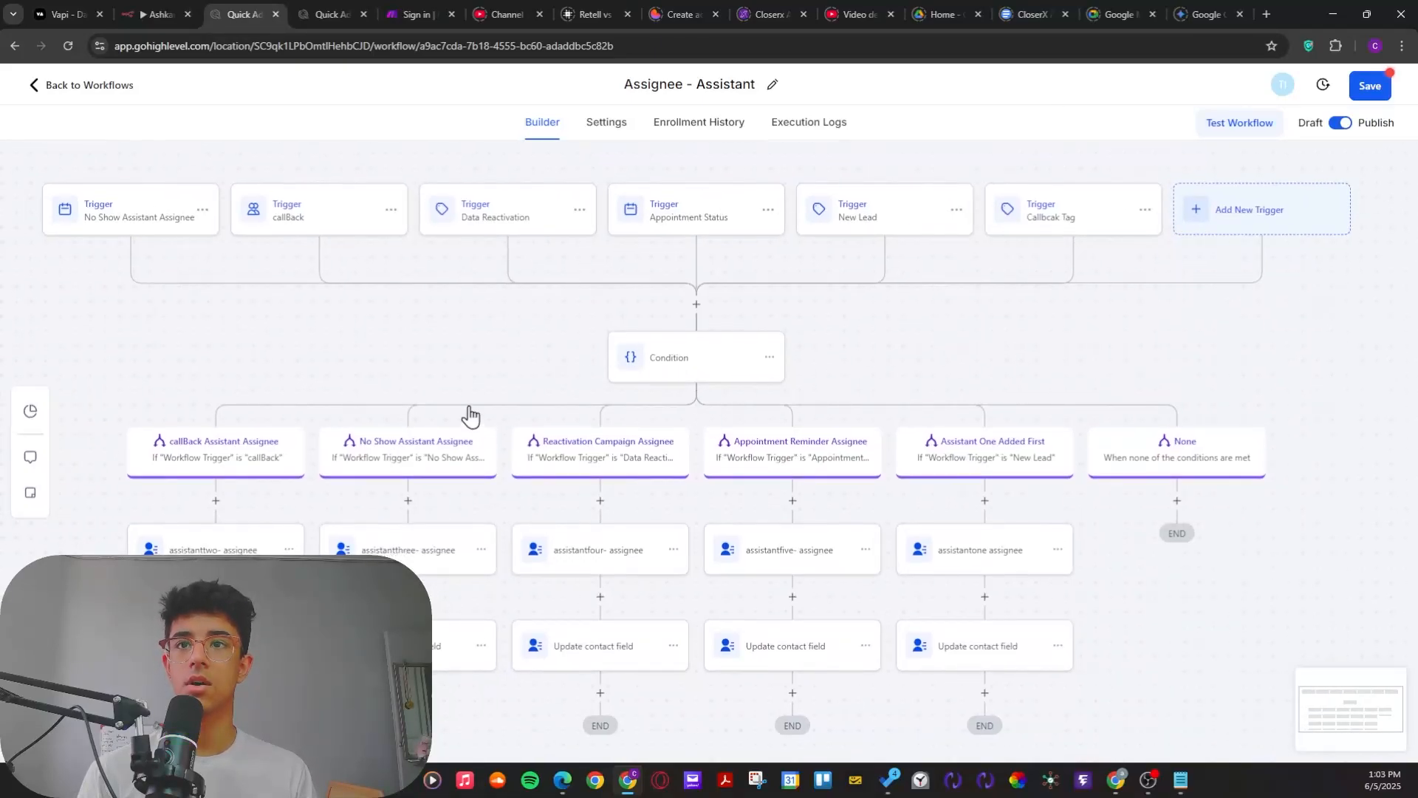
{"action": "left_click_drag", "start_coordinate": [389, 349], "coordinate": [409, 333]}
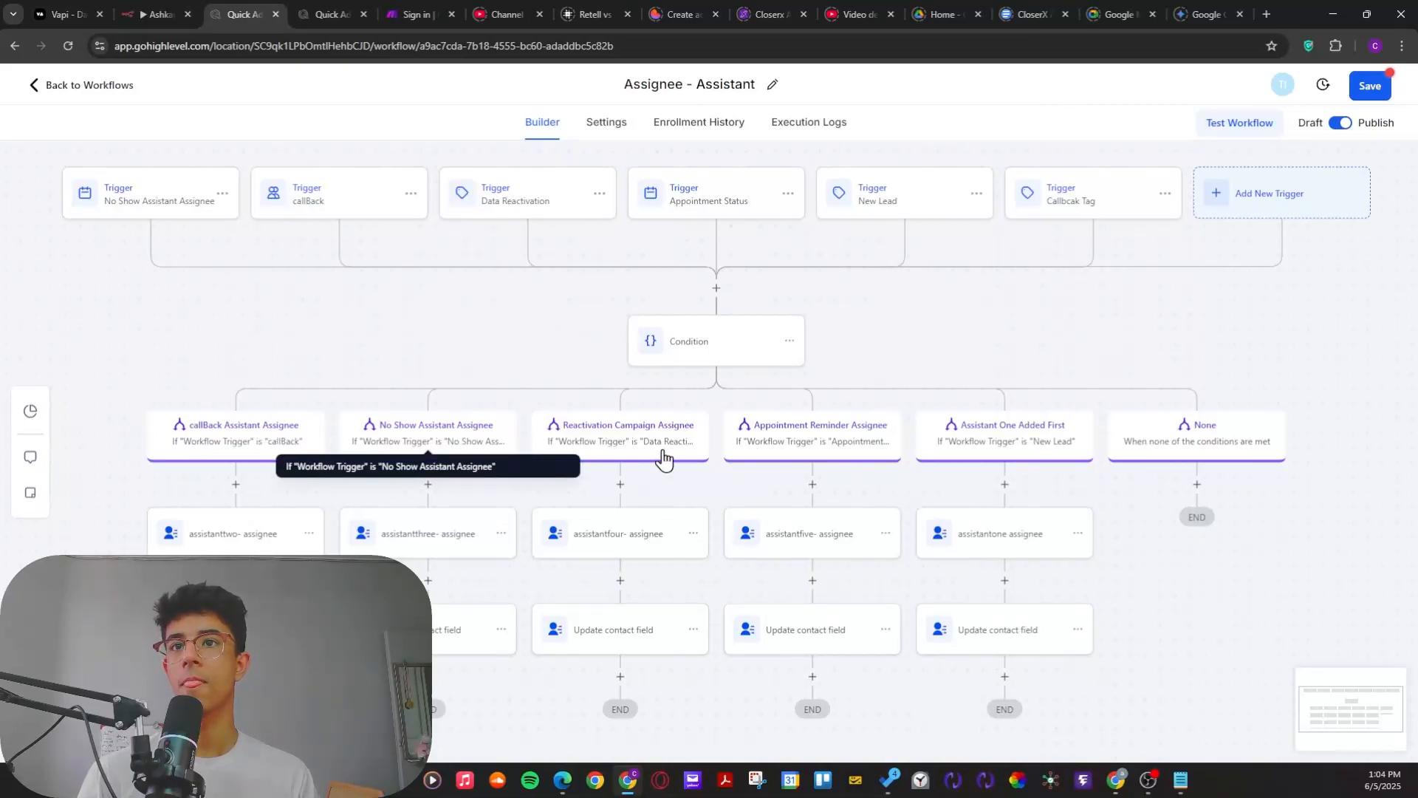
{"action": "left_click_drag", "start_coordinate": [422, 362], "coordinate": [495, 362]}
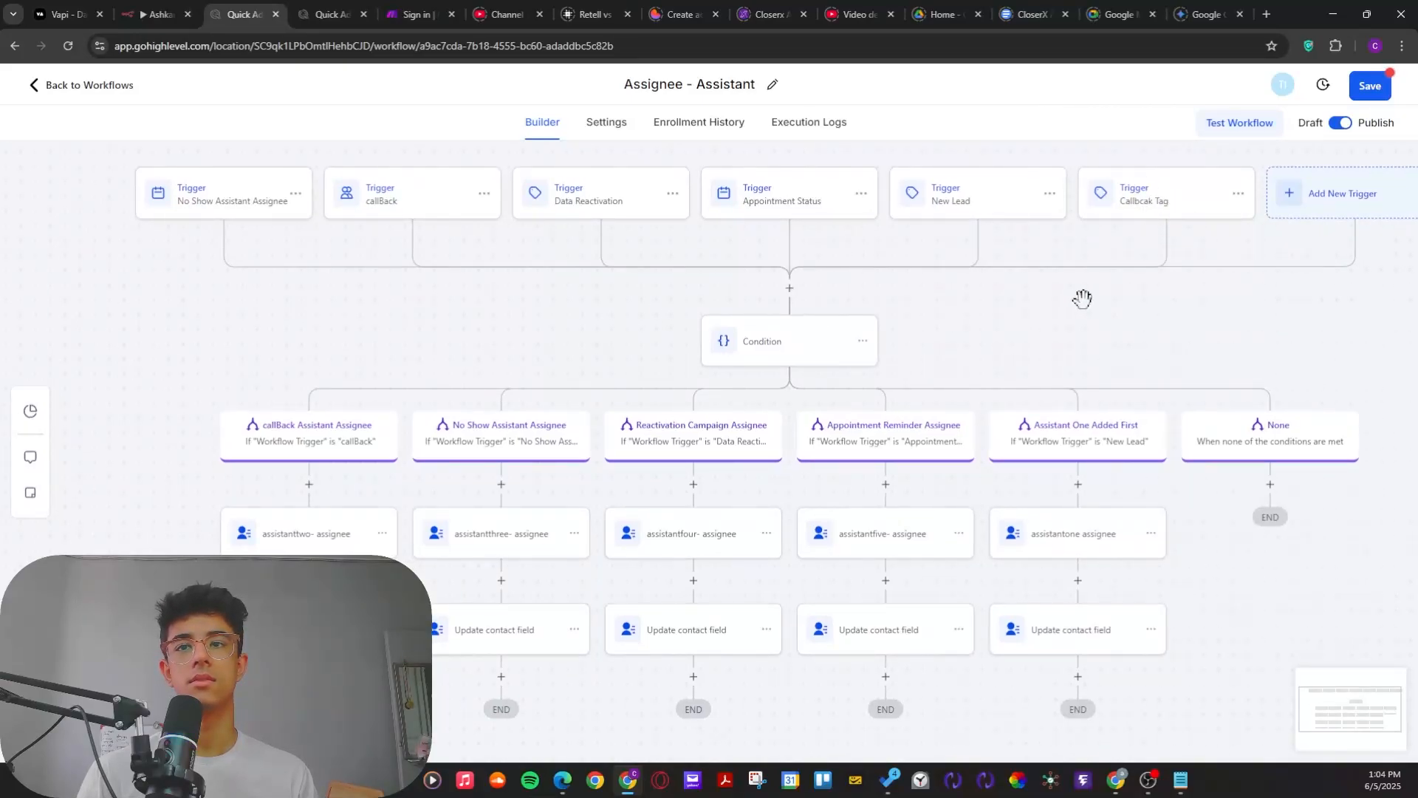
Step: Open the condition's callBack Assistant Assignee branch and set its joining operator to OR
{"action": "left_click", "coordinate": [319, 452]}
{"action": "scroll", "coordinate": [916, 495], "scroll_direction": "down", "scroll_amount": 1}
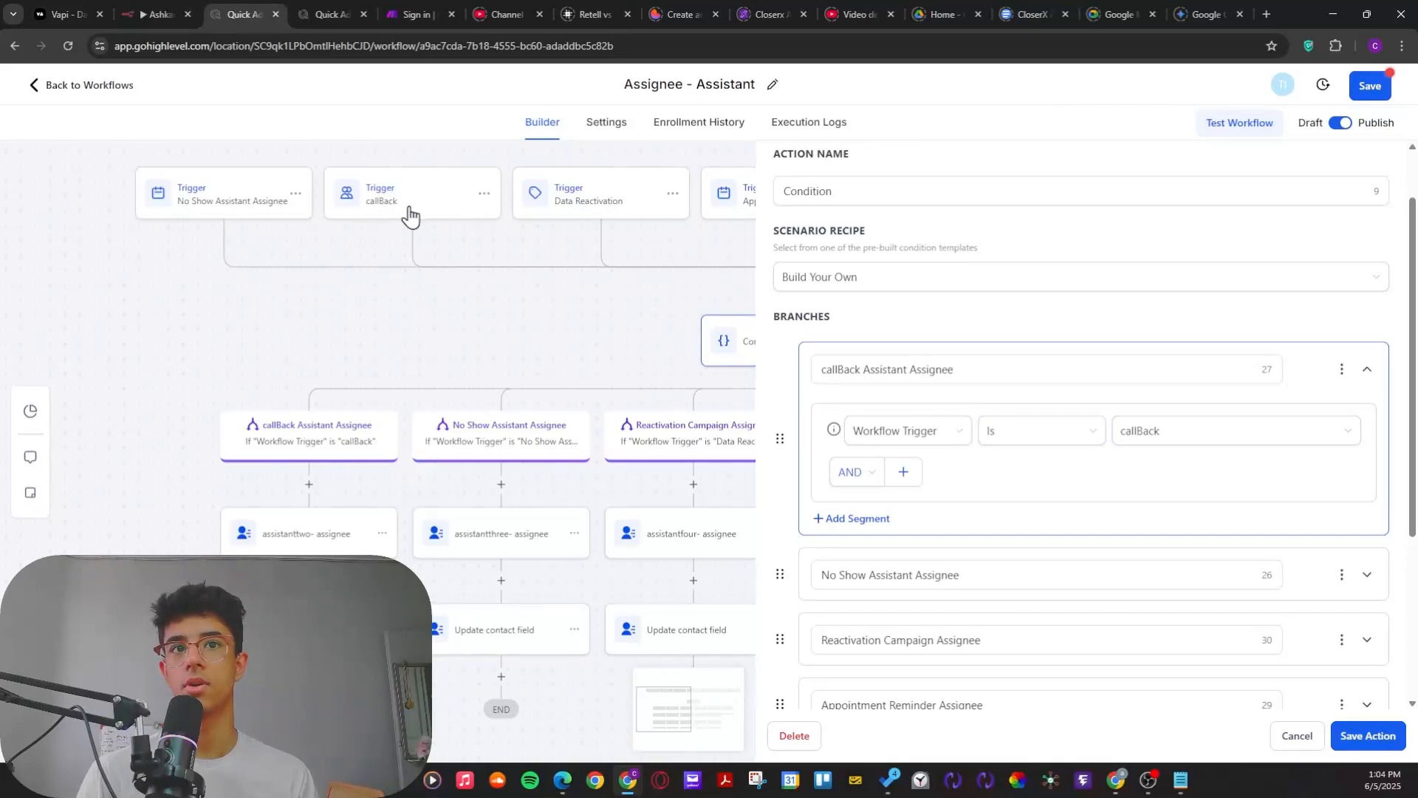
{"action": "left_click", "coordinate": [879, 476]}
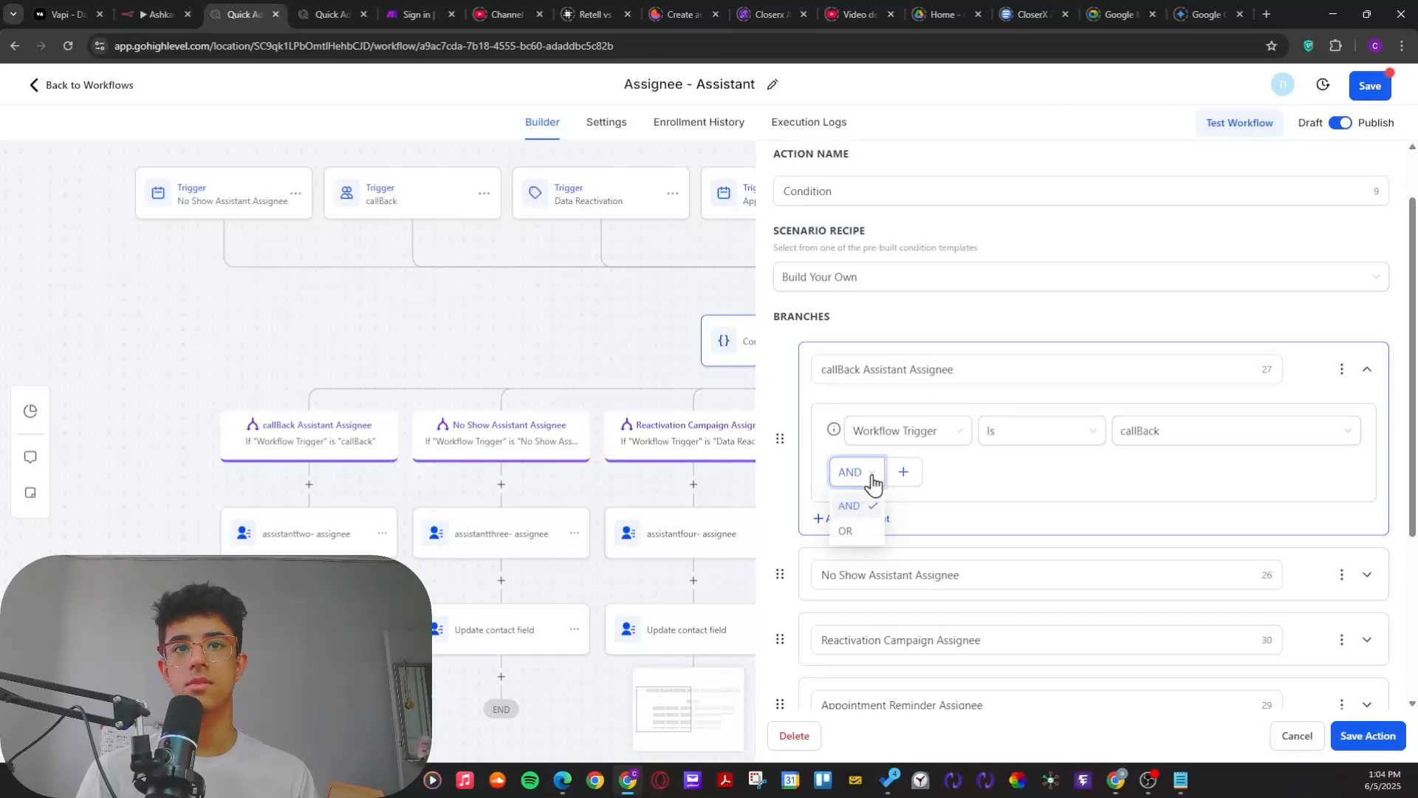
{"action": "left_click", "coordinate": [850, 532]}
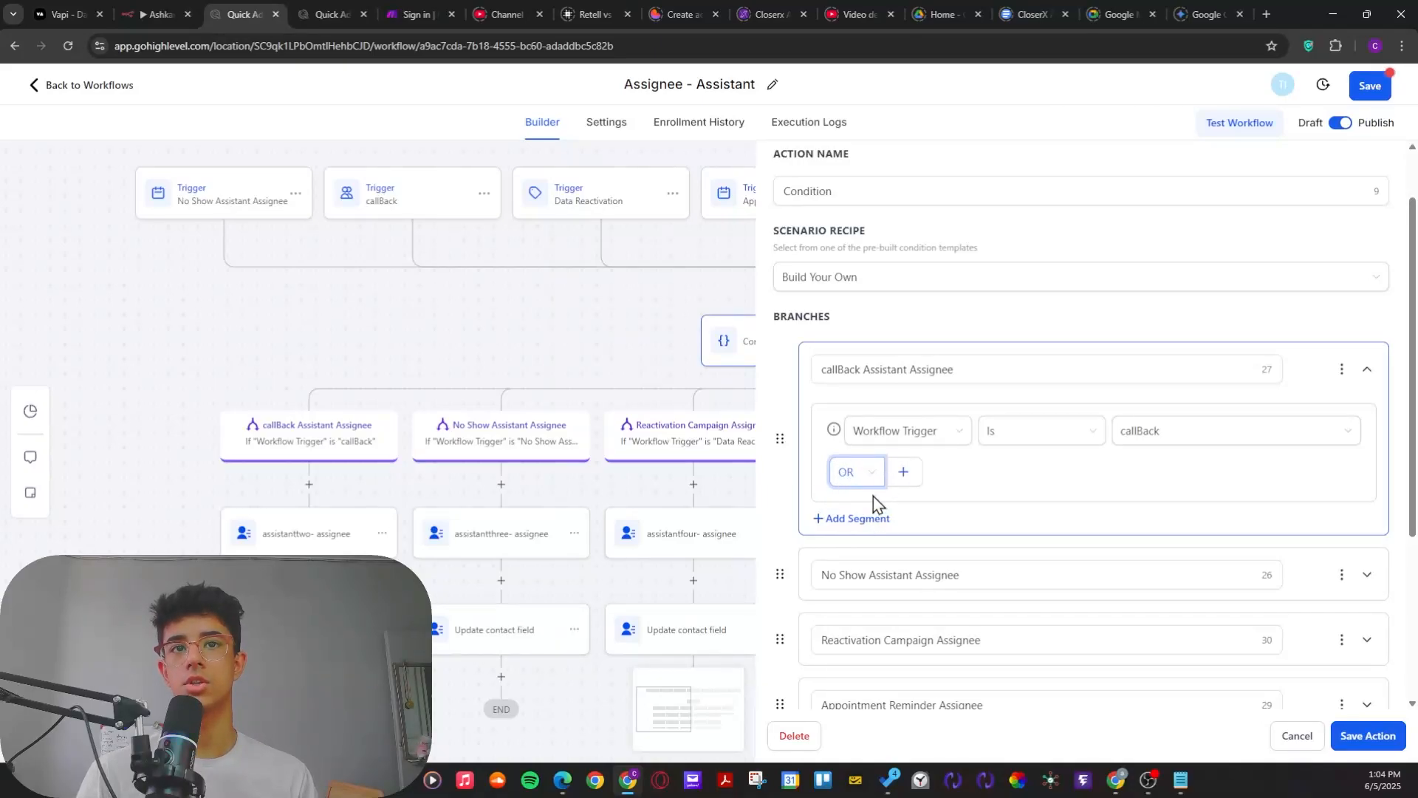
{"action": "left_click", "coordinate": [874, 487]}
{"action": "left_click", "coordinate": [857, 532]}
{"action": "left_click", "coordinate": [903, 473]}
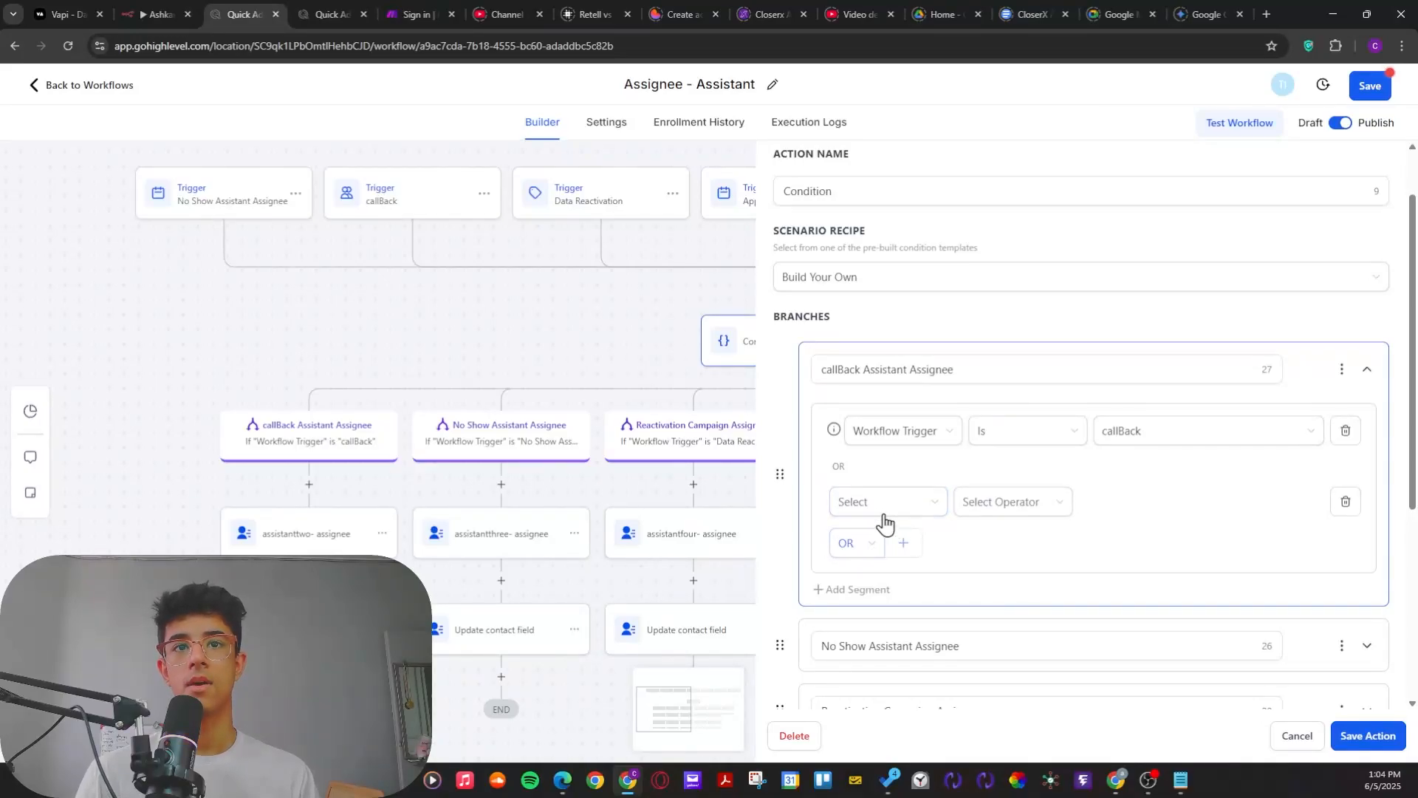
{"action": "left_click", "coordinate": [877, 507]}
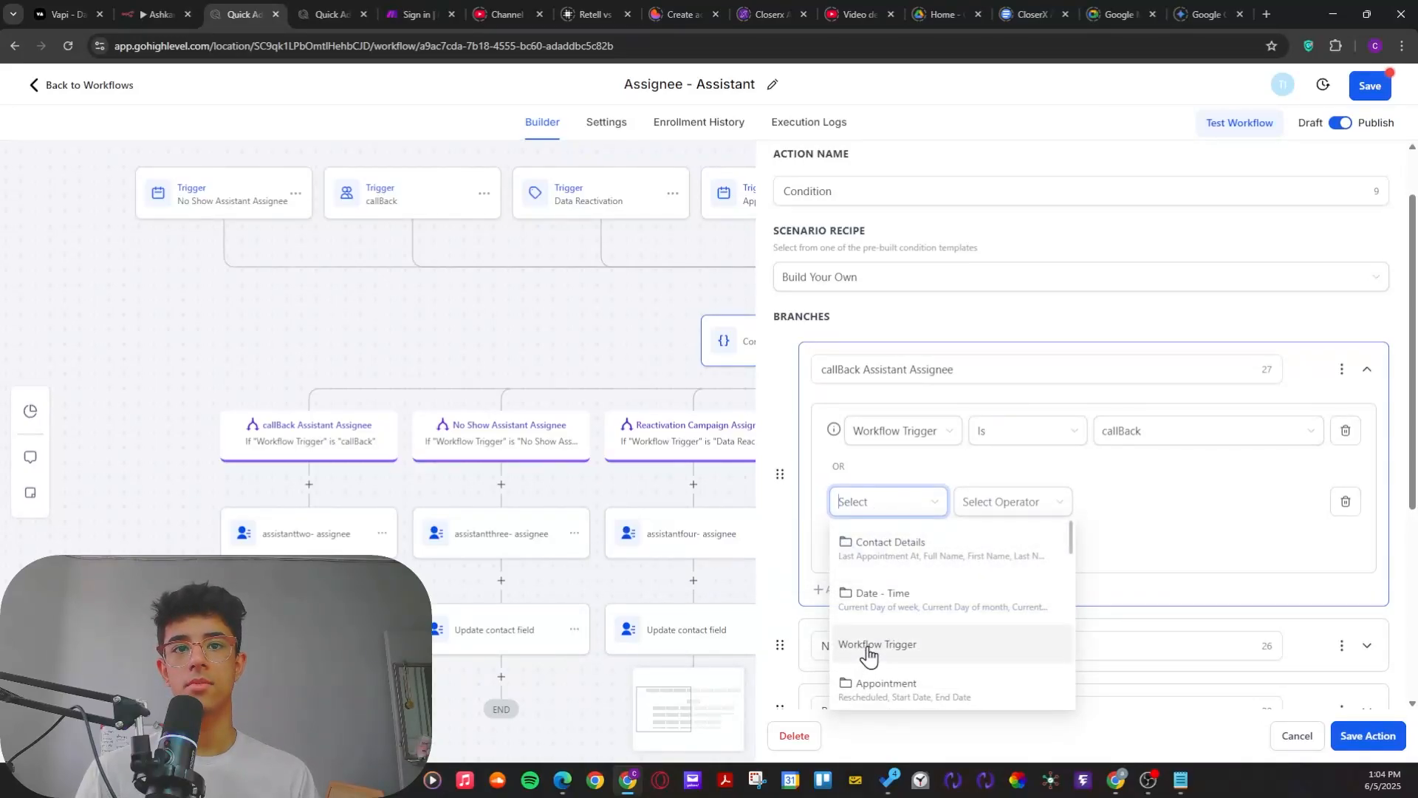
{"action": "left_click", "coordinate": [869, 653]}
{"action": "left_click", "coordinate": [1049, 506]}
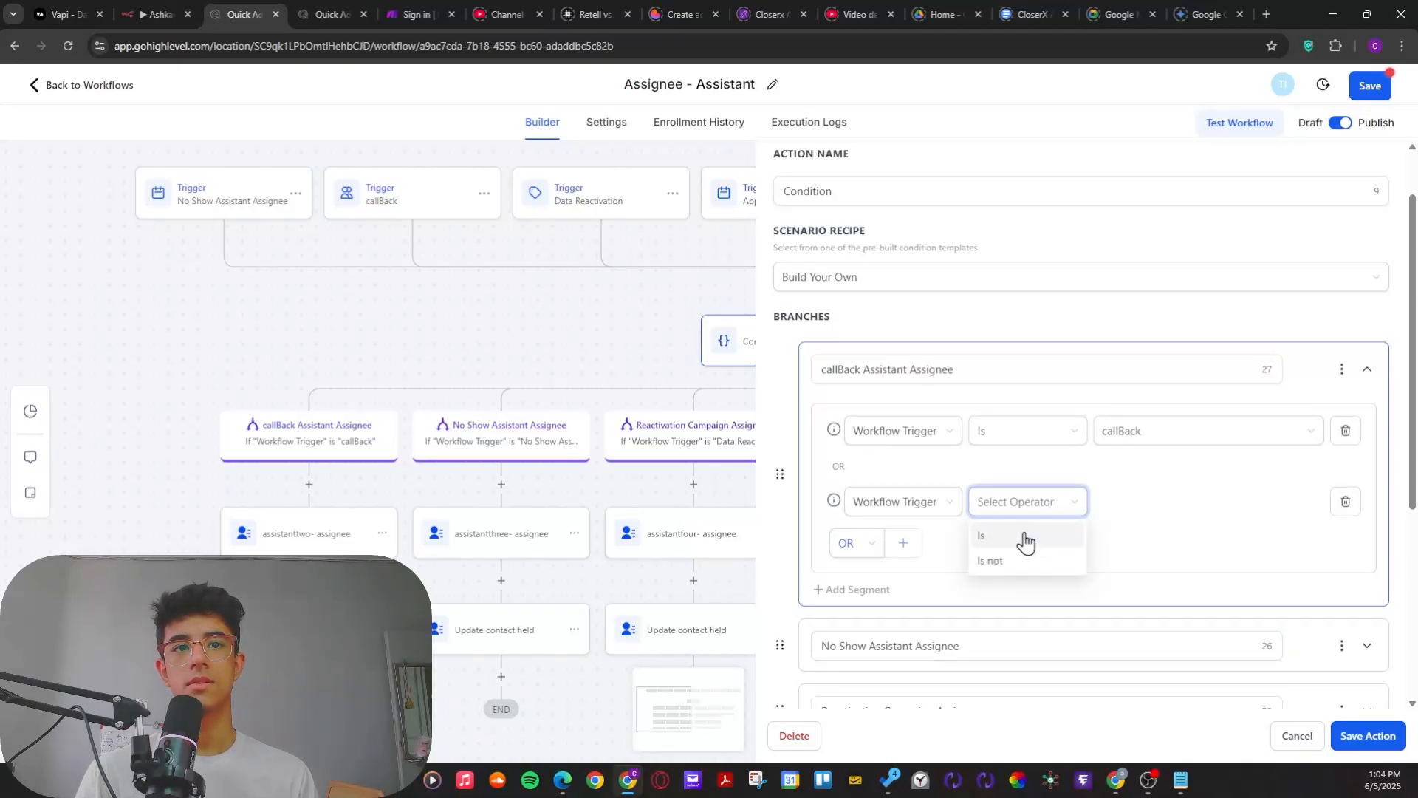
{"action": "left_click", "coordinate": [1024, 537]}
{"action": "left_click", "coordinate": [1172, 505]}
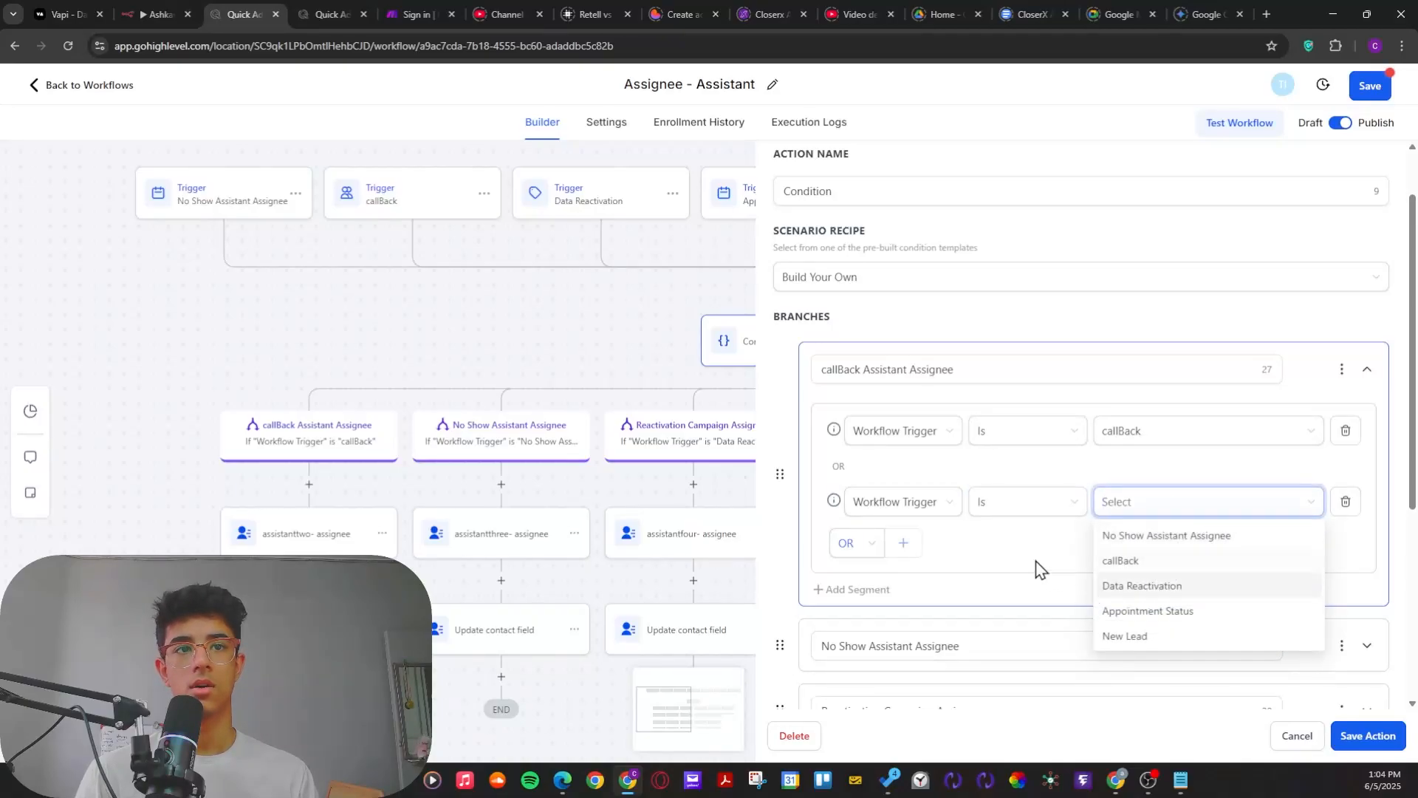
{"action": "left_click", "coordinate": [1367, 740]}
{"action": "left_click", "coordinate": [1350, 502]}
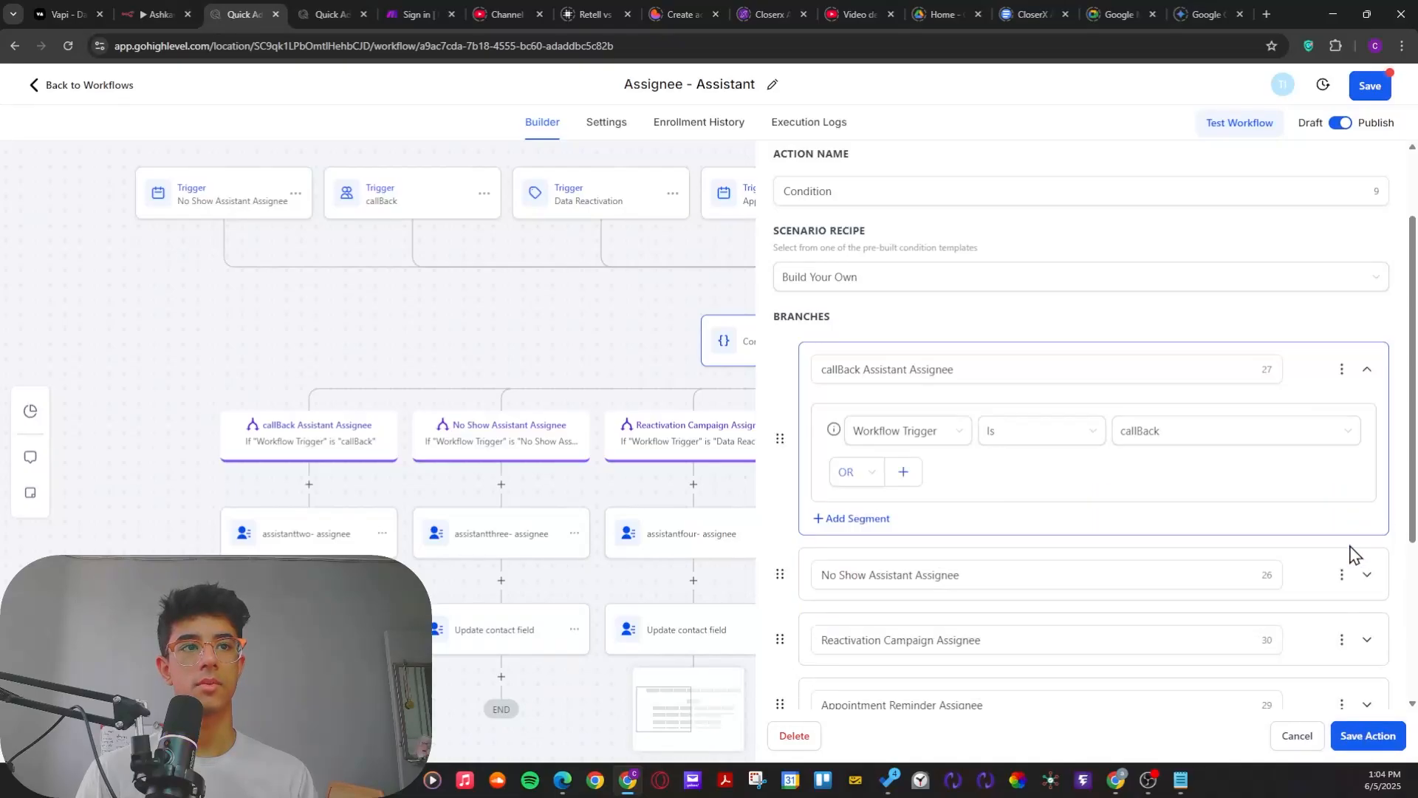
Step: Save the Condition action with its OR operator and save the workflow so the new trigger is stored
{"action": "left_click", "coordinate": [1363, 736]}
{"action": "left_click", "coordinate": [1369, 87]}
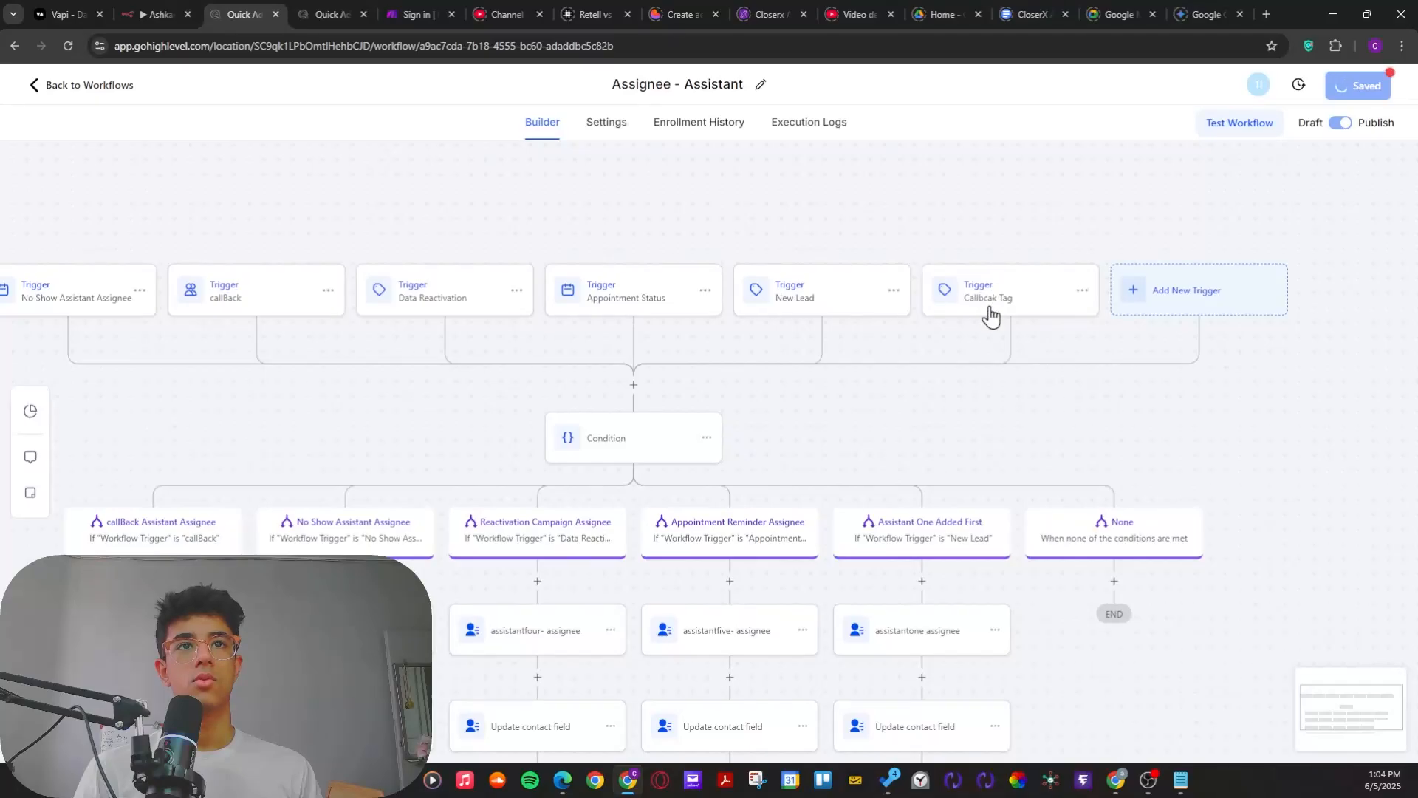
Step: Reopen the callBack Assistant Assignee branch and add a second condition row joined with OR
{"action": "left_click", "coordinate": [189, 542]}
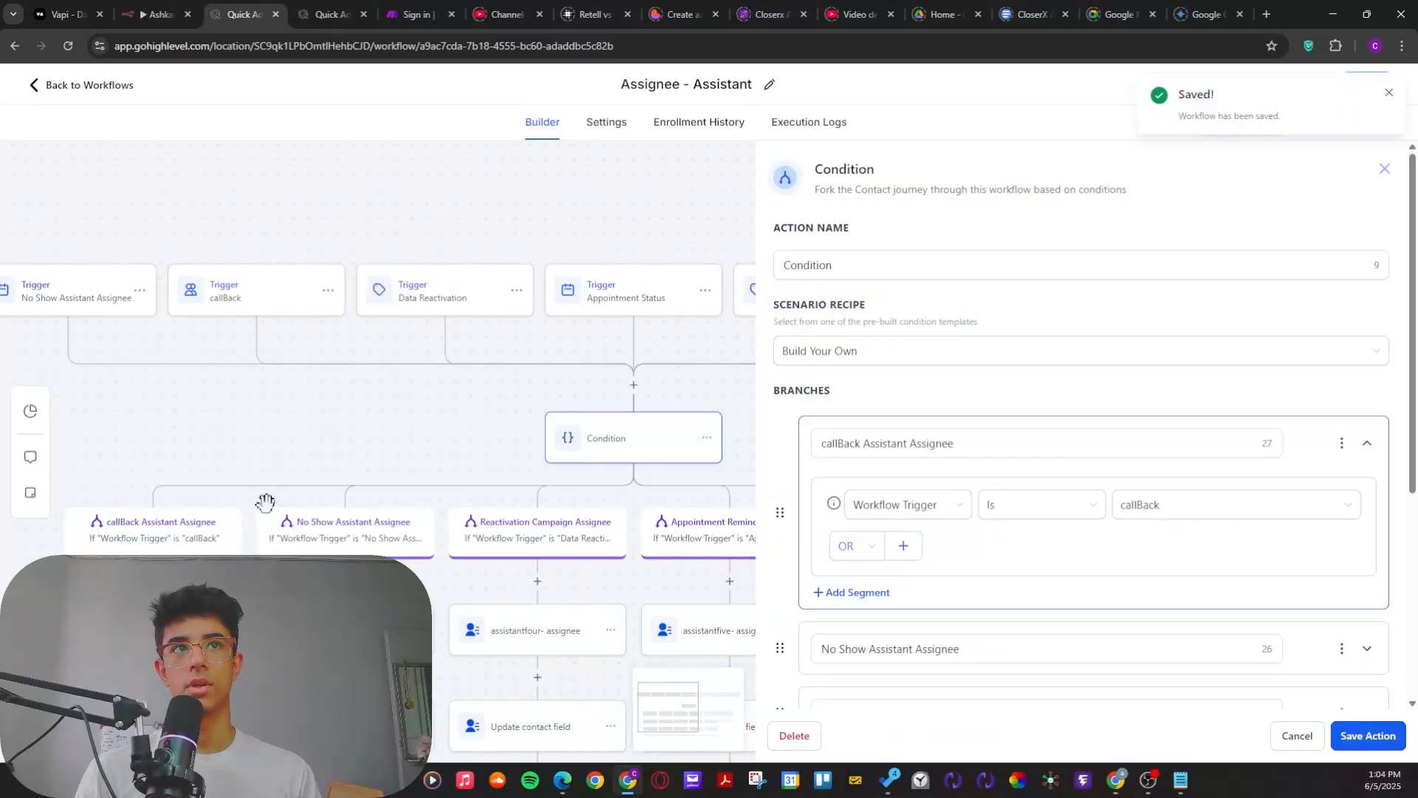
{"action": "left_click", "coordinate": [857, 545]}
{"action": "left_click", "coordinate": [862, 577]}
{"action": "left_click", "coordinate": [903, 545]}
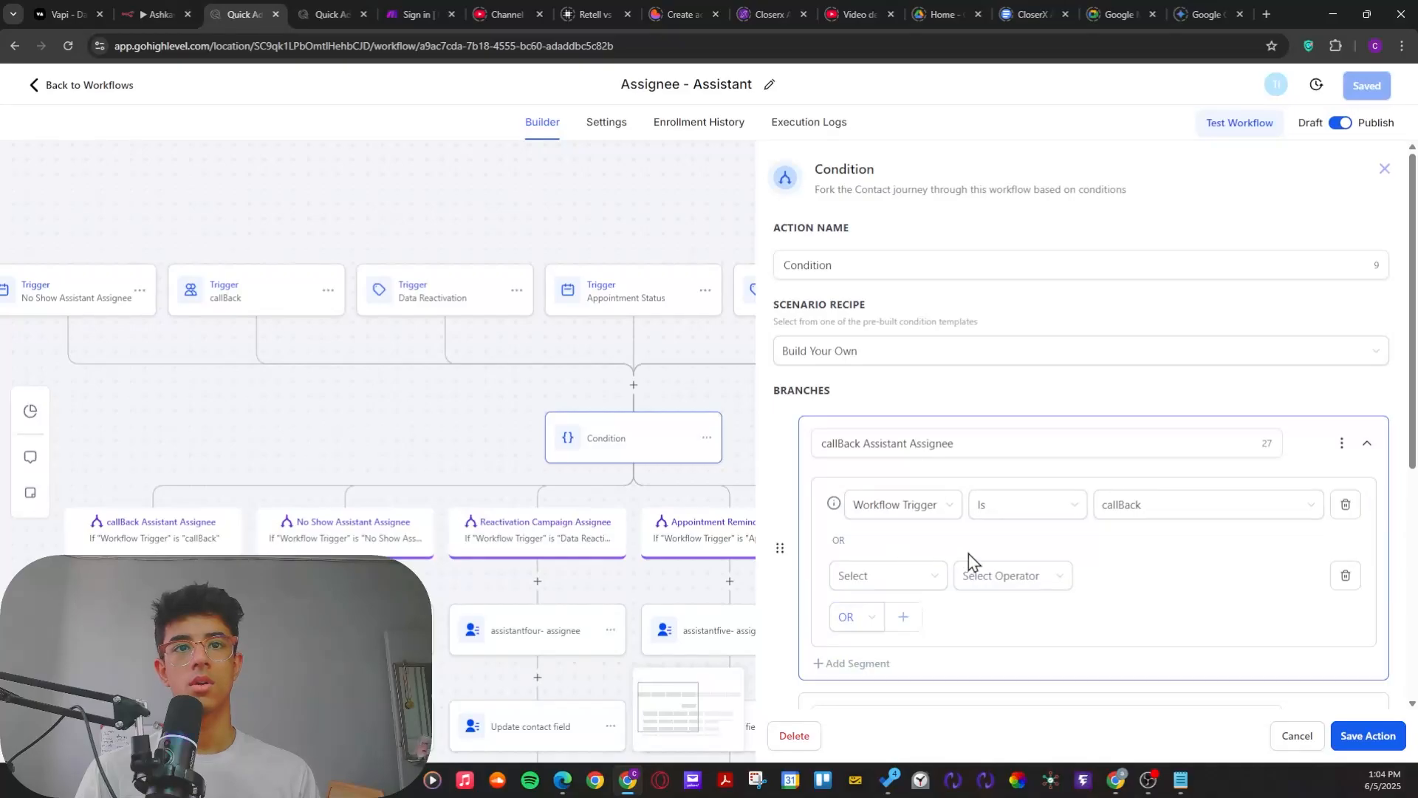
Step: Set the second condition to Workflow Trigger Is Callbcak Tag, and save both the action and the workflow
{"action": "left_click", "coordinate": [883, 577]}
{"action": "left_click", "coordinate": [842, 517]}
{"action": "left_click", "coordinate": [1011, 583]}
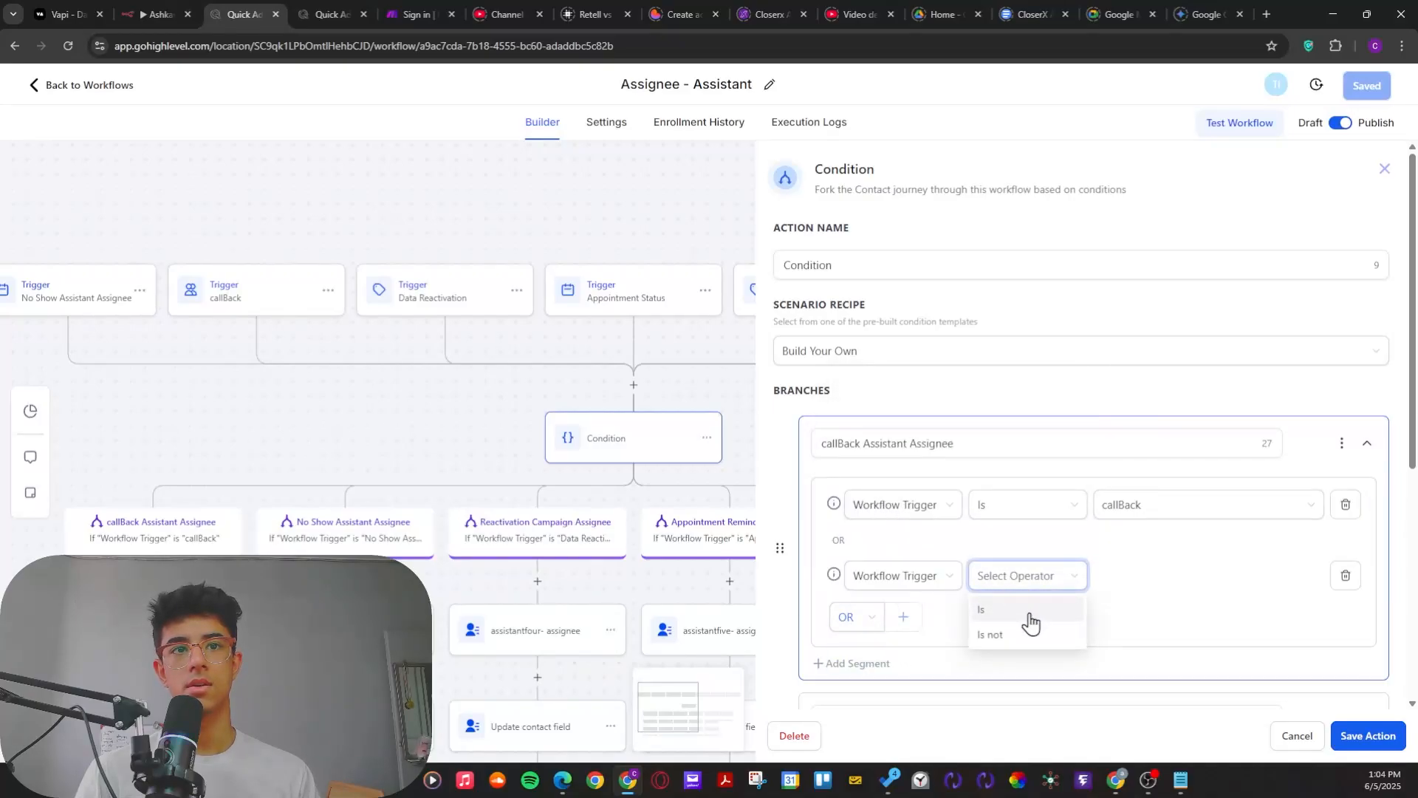
{"action": "left_click", "coordinate": [1011, 620]}
{"action": "left_click", "coordinate": [1134, 584]}
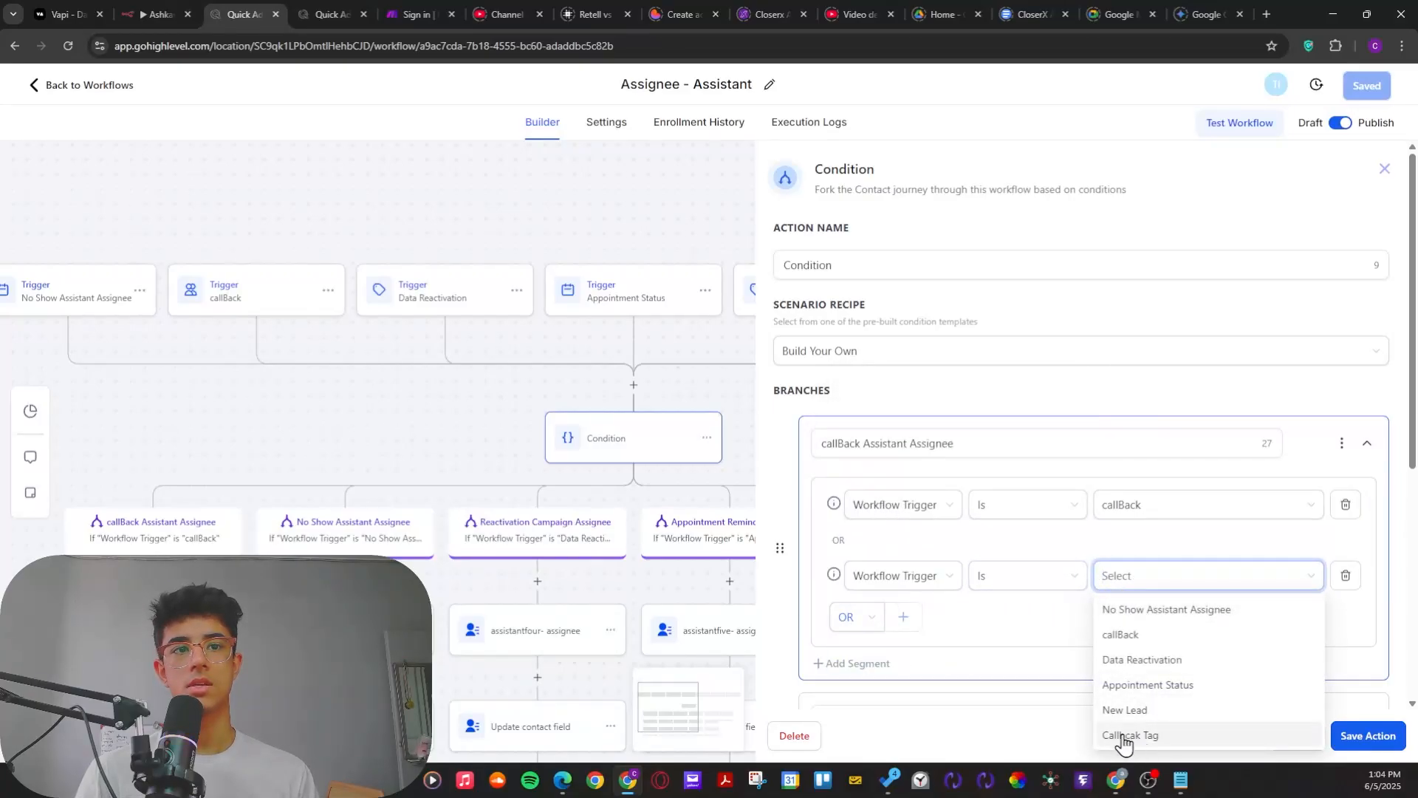
{"action": "left_click_drag", "start_coordinate": [460, 444], "coordinate": [167, 421]}
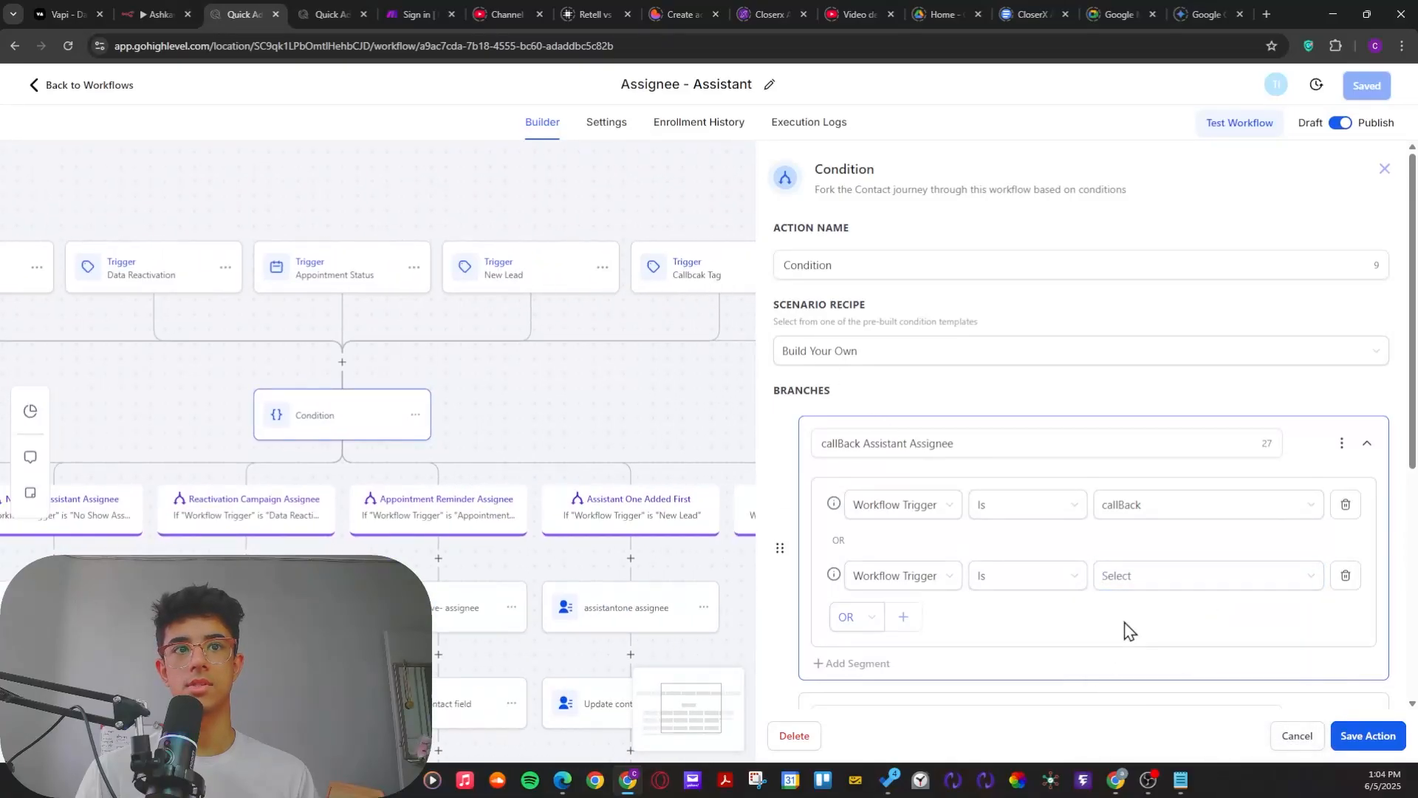
{"action": "left_click", "coordinate": [1145, 589]}
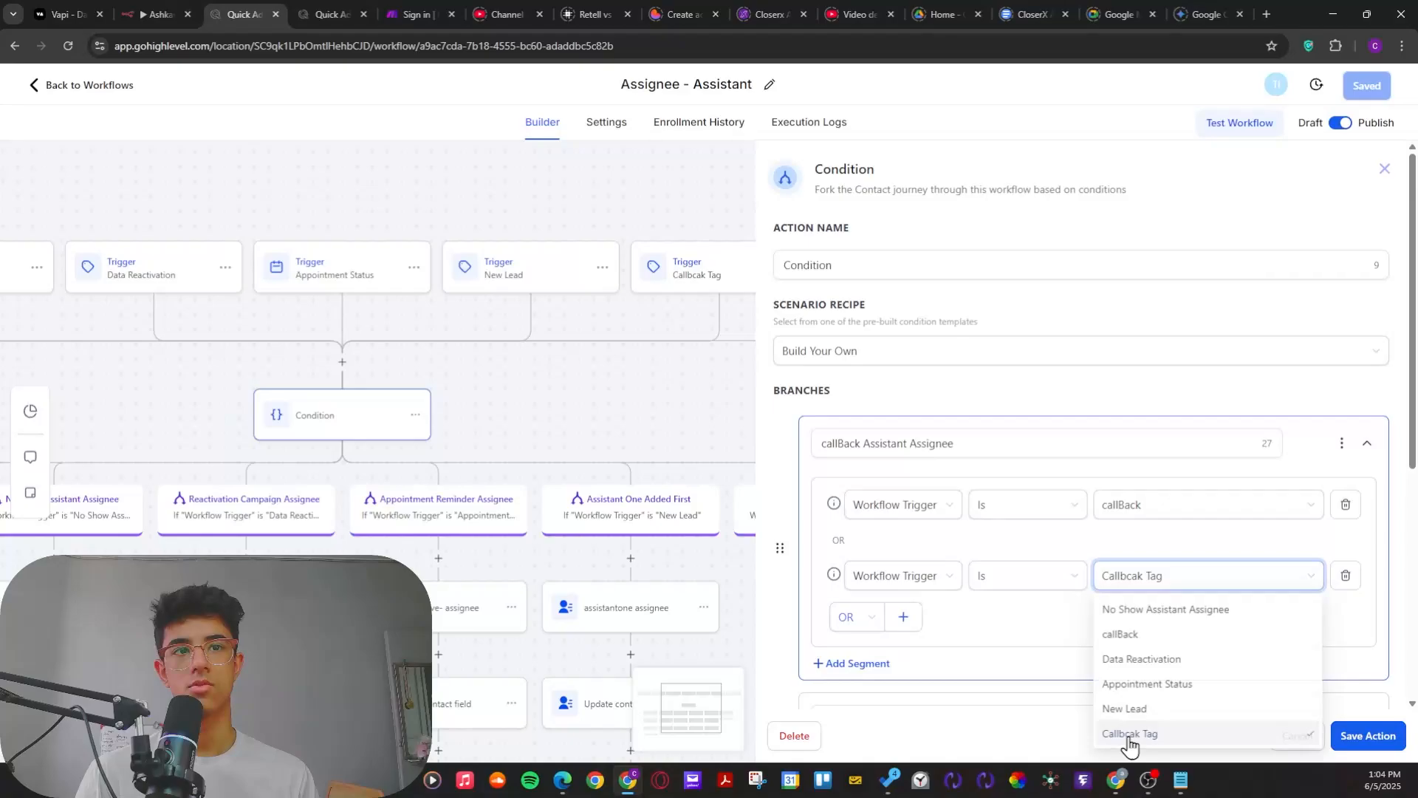
{"action": "left_click", "coordinate": [1152, 740]}
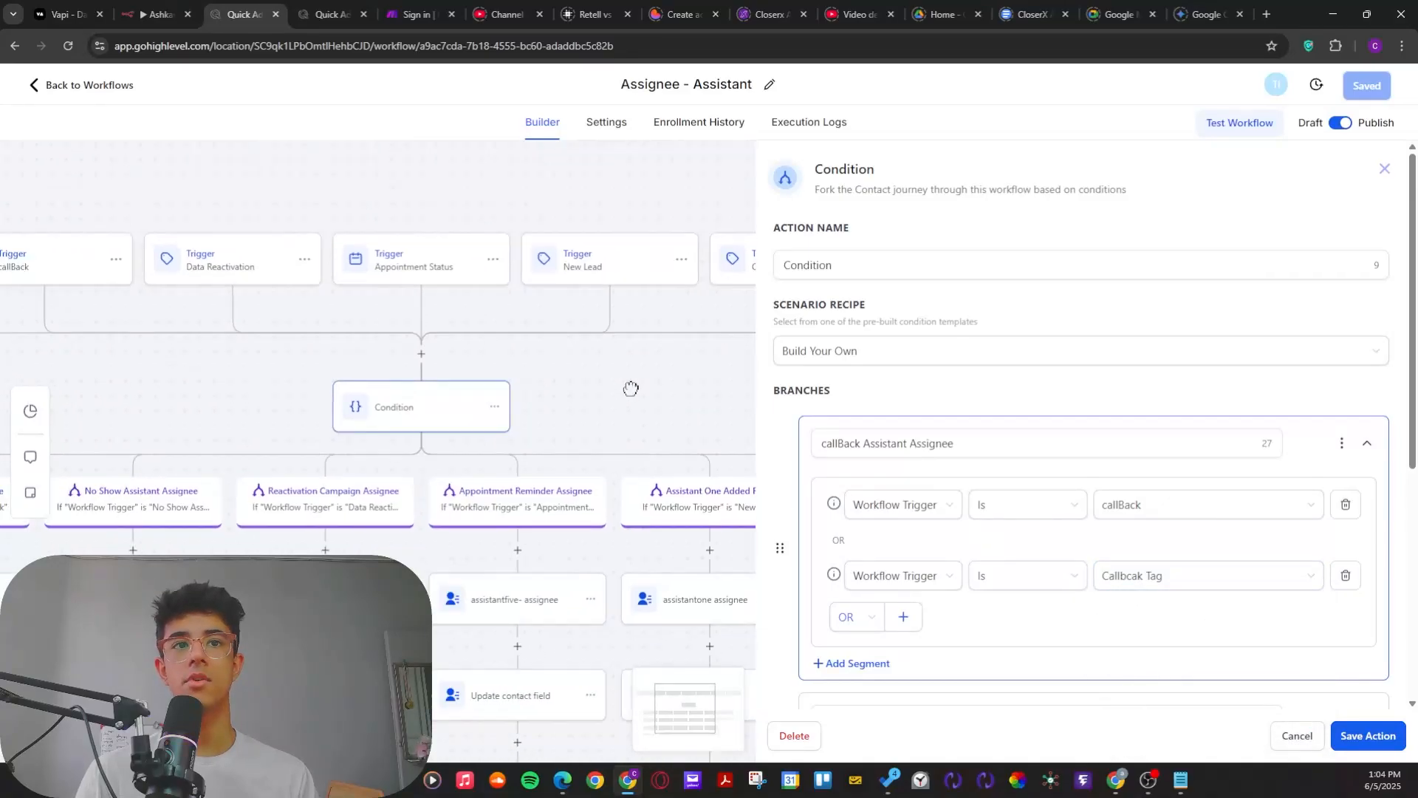
{"action": "left_click", "coordinate": [1356, 741]}
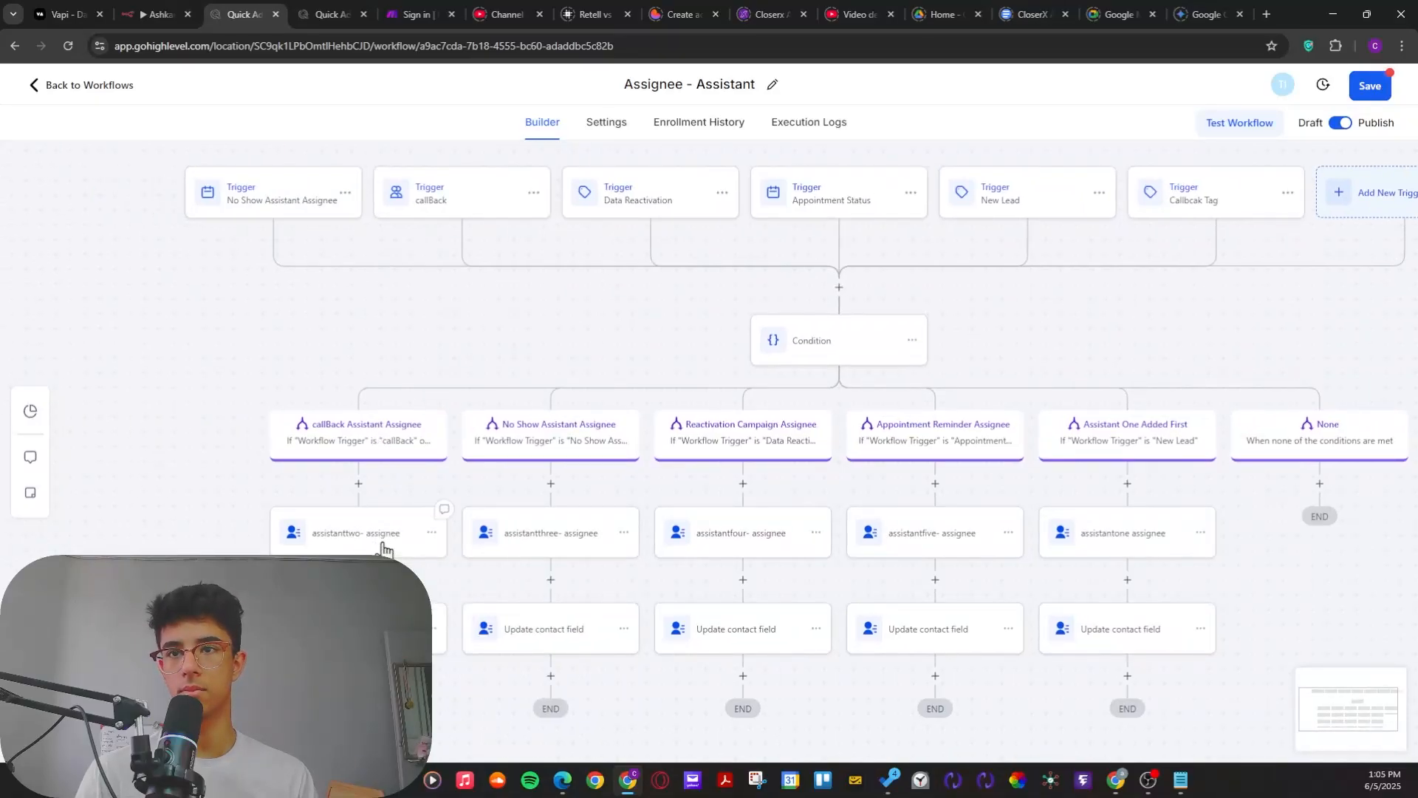
{"action": "left_click", "coordinate": [1370, 86]}
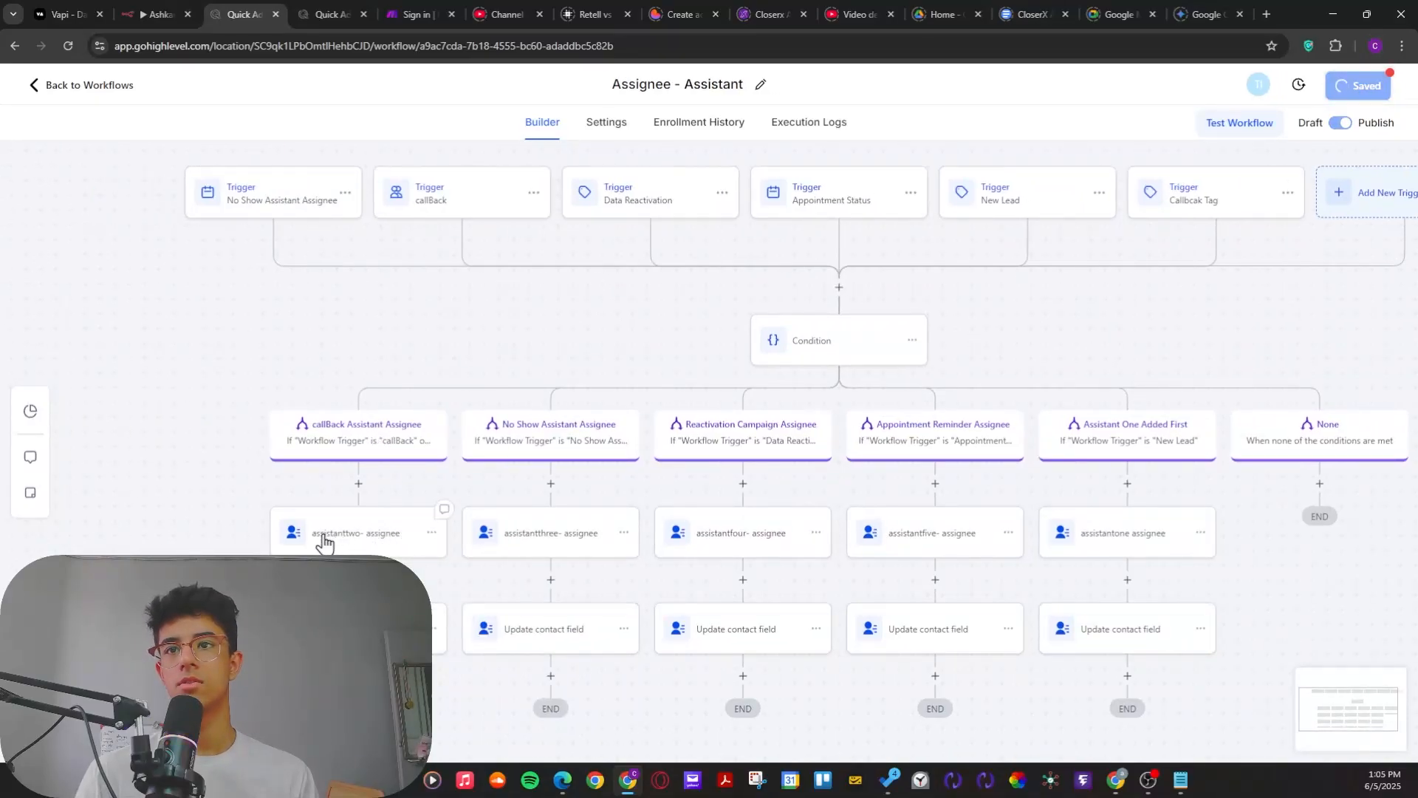
Step: Review the field update in the callBack branch's assistanttwo- assignee action and close it without changes
{"action": "left_click", "coordinate": [325, 543]}
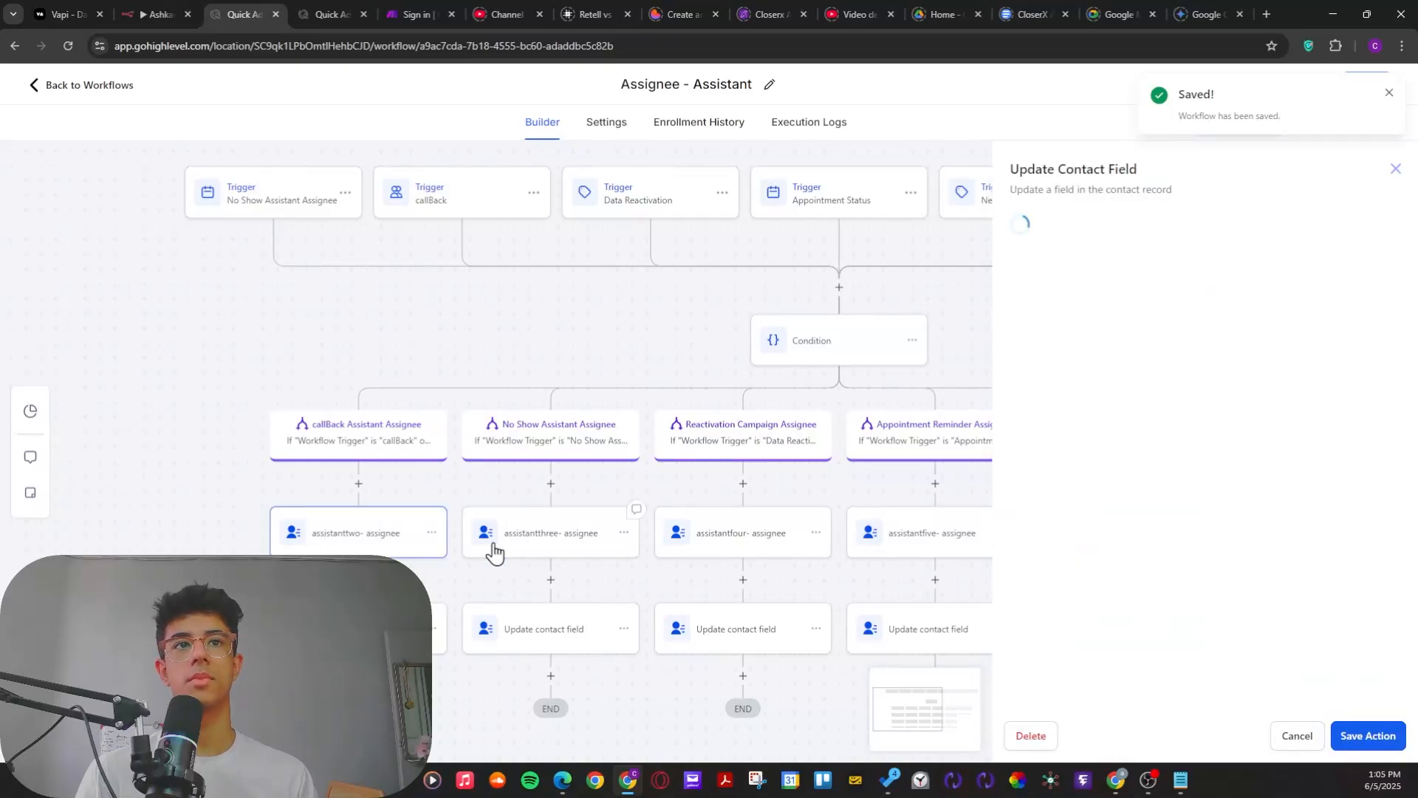
{"action": "left_click", "coordinate": [1396, 171]}
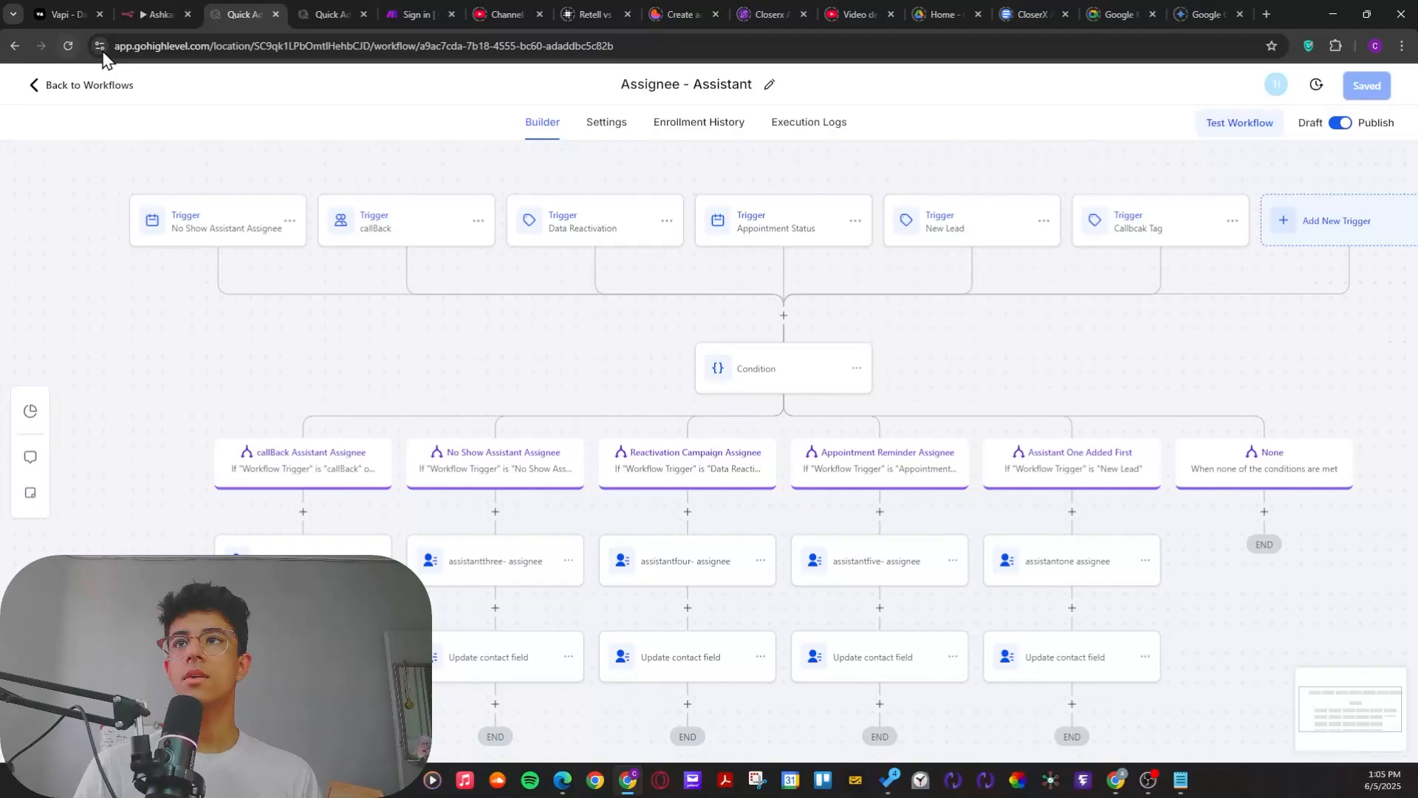
Step: Return to the Voice Ai workflow list and reopen the Assignee - Assistant workflow
{"action": "left_click", "coordinate": [60, 90]}
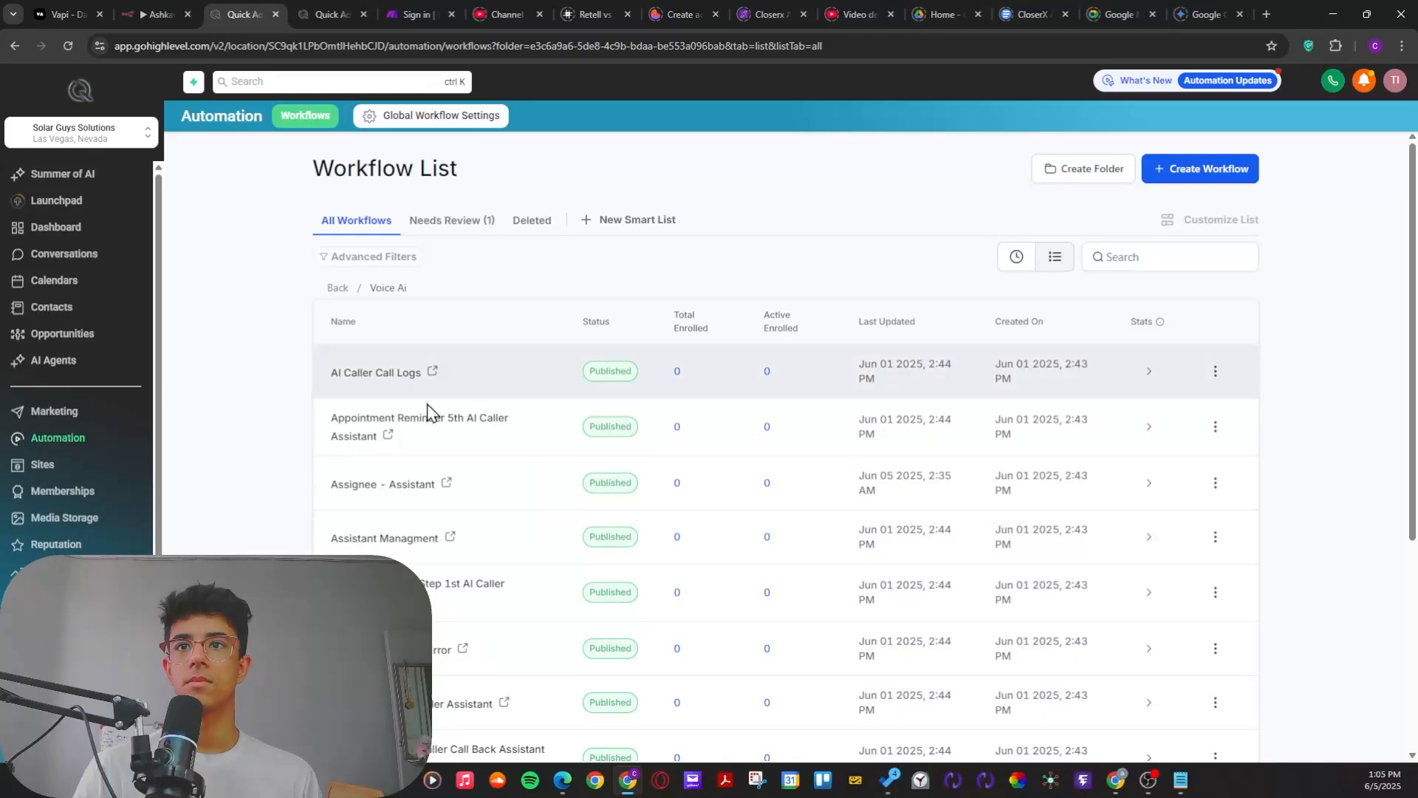
{"action": "scroll", "coordinate": [431, 411], "scroll_direction": "down", "scroll_amount": 2}
{"action": "left_click", "coordinate": [365, 347]}
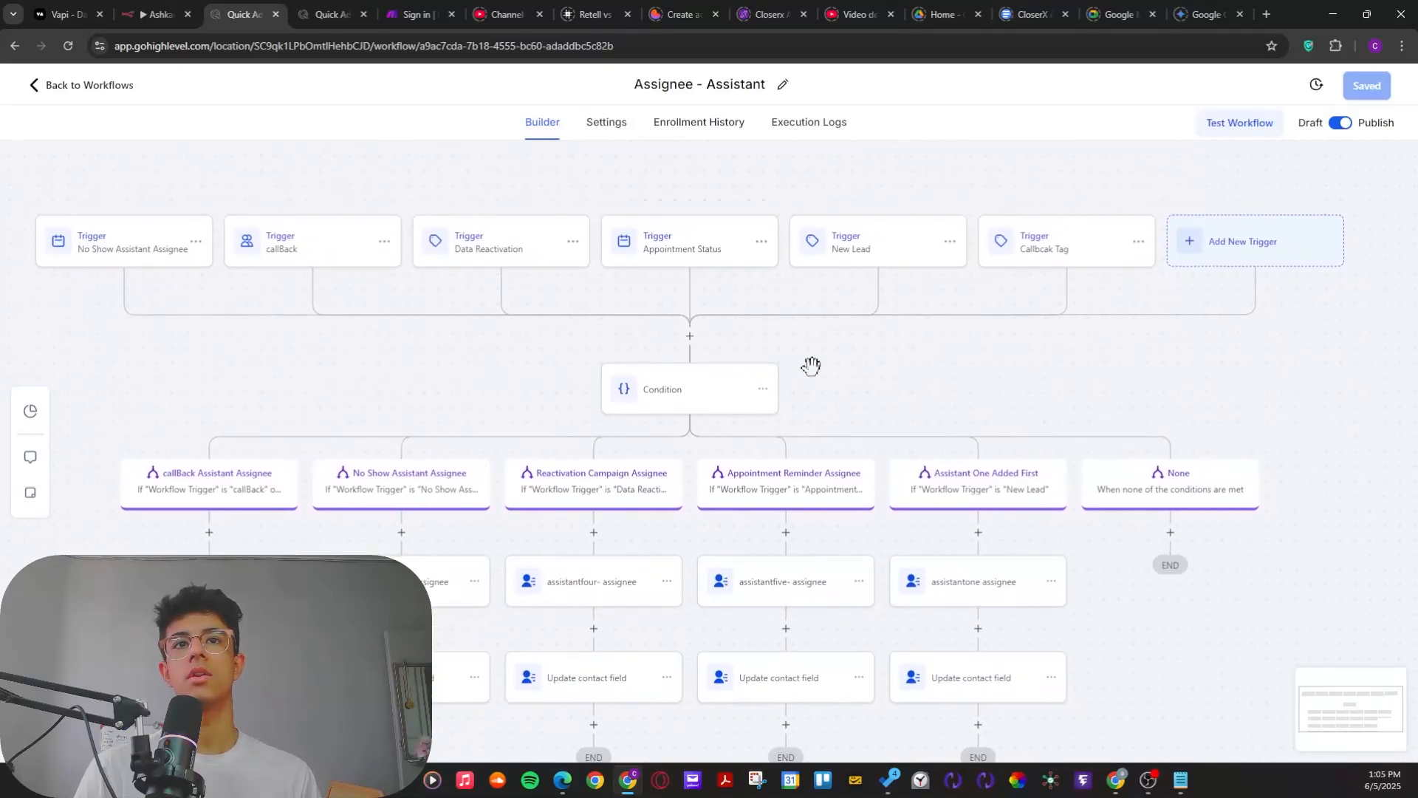
Step: Check the New Lead trigger's tag filter, leave it without saving, and look over the branches below
{"action": "left_click_drag", "start_coordinate": [812, 365], "coordinate": [722, 373]}
{"action": "left_click_drag", "start_coordinate": [393, 404], "coordinate": [450, 459]}
{"action": "left_click_drag", "start_coordinate": [755, 456], "coordinate": [655, 491]}
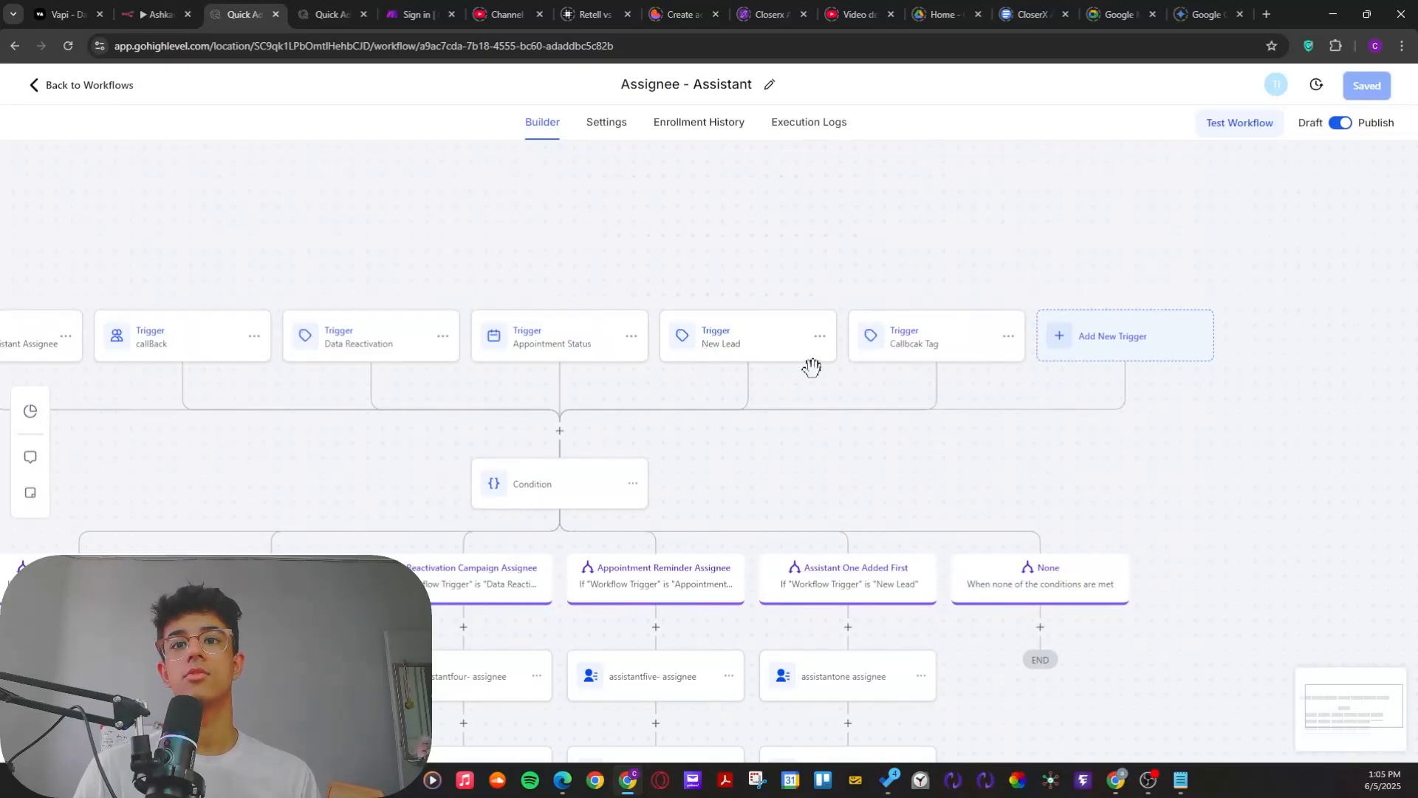
{"action": "left_click", "coordinate": [727, 352]}
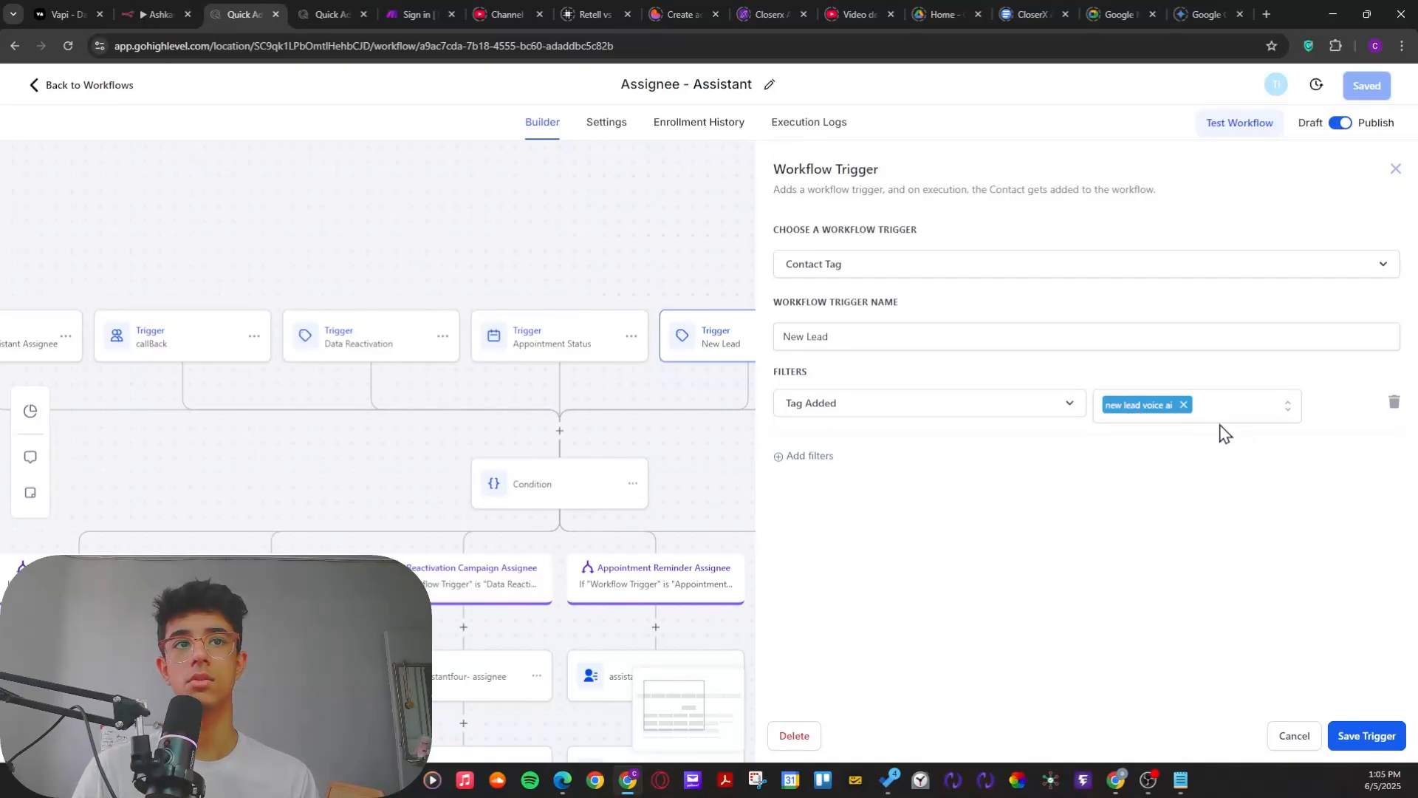
{"action": "left_click", "coordinate": [1304, 736]}
{"action": "left_click_drag", "start_coordinate": [916, 473], "coordinate": [904, 314]}
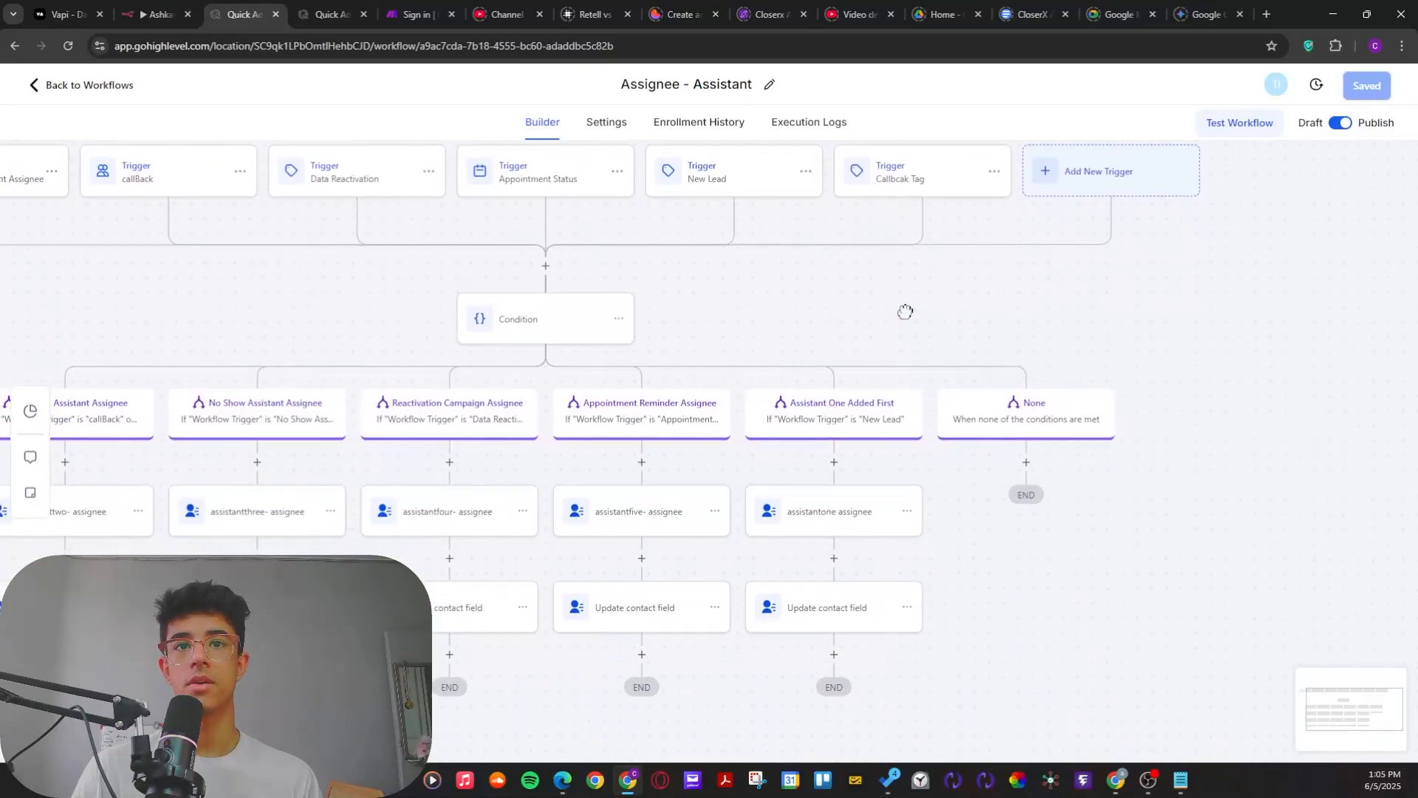
Step: Look over the workflow's triggers and branches, then check the Data Reactivation trigger and close it without changes
{"action": "scroll", "coordinate": [850, 325], "scroll_direction": "down", "scroll_amount": 1}
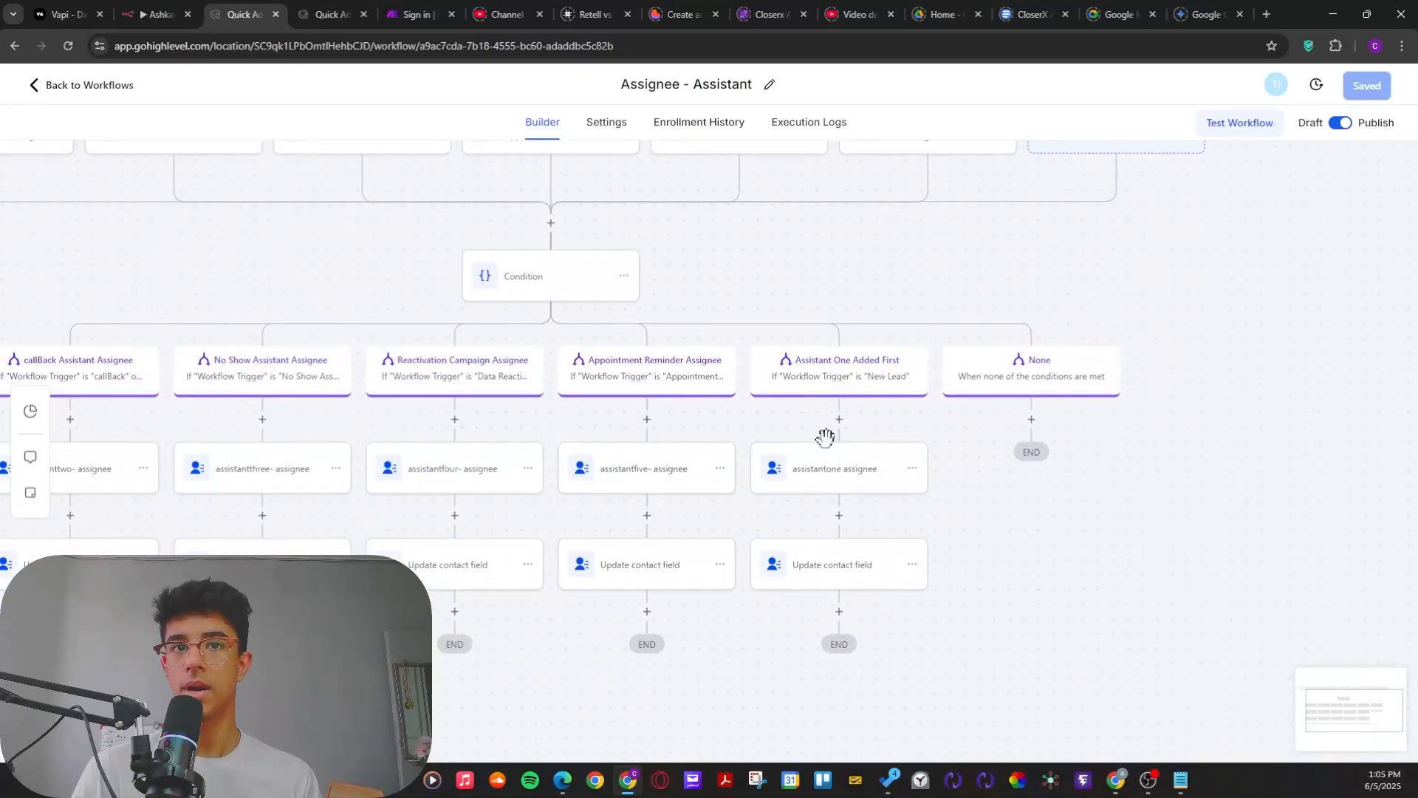
{"action": "left_click_drag", "start_coordinate": [979, 705], "coordinate": [1177, 674]}
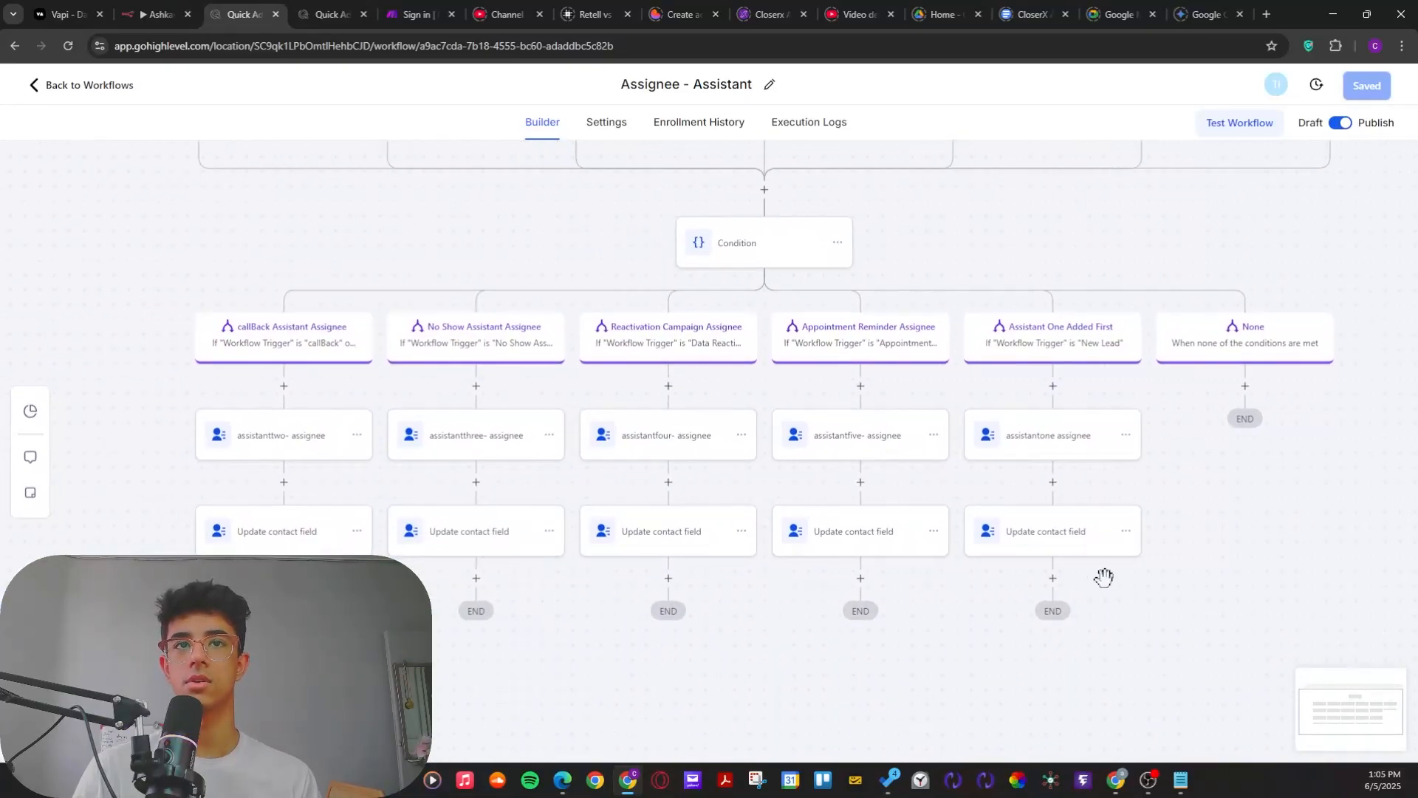
{"action": "scroll", "coordinate": [907, 656], "scroll_direction": "up", "scroll_amount": 1}
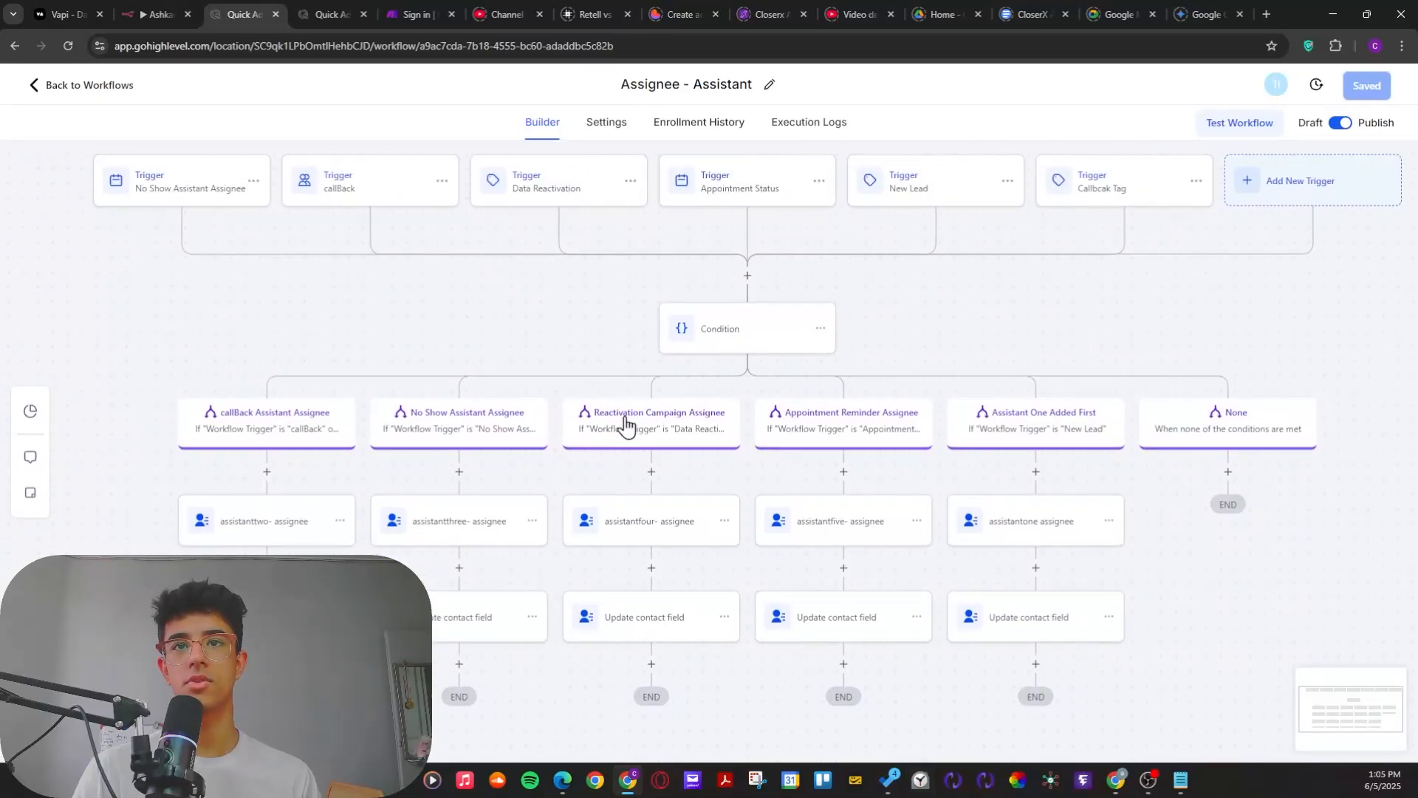
{"action": "left_click", "coordinate": [558, 194]}
{"action": "left_click", "coordinate": [1294, 737]}
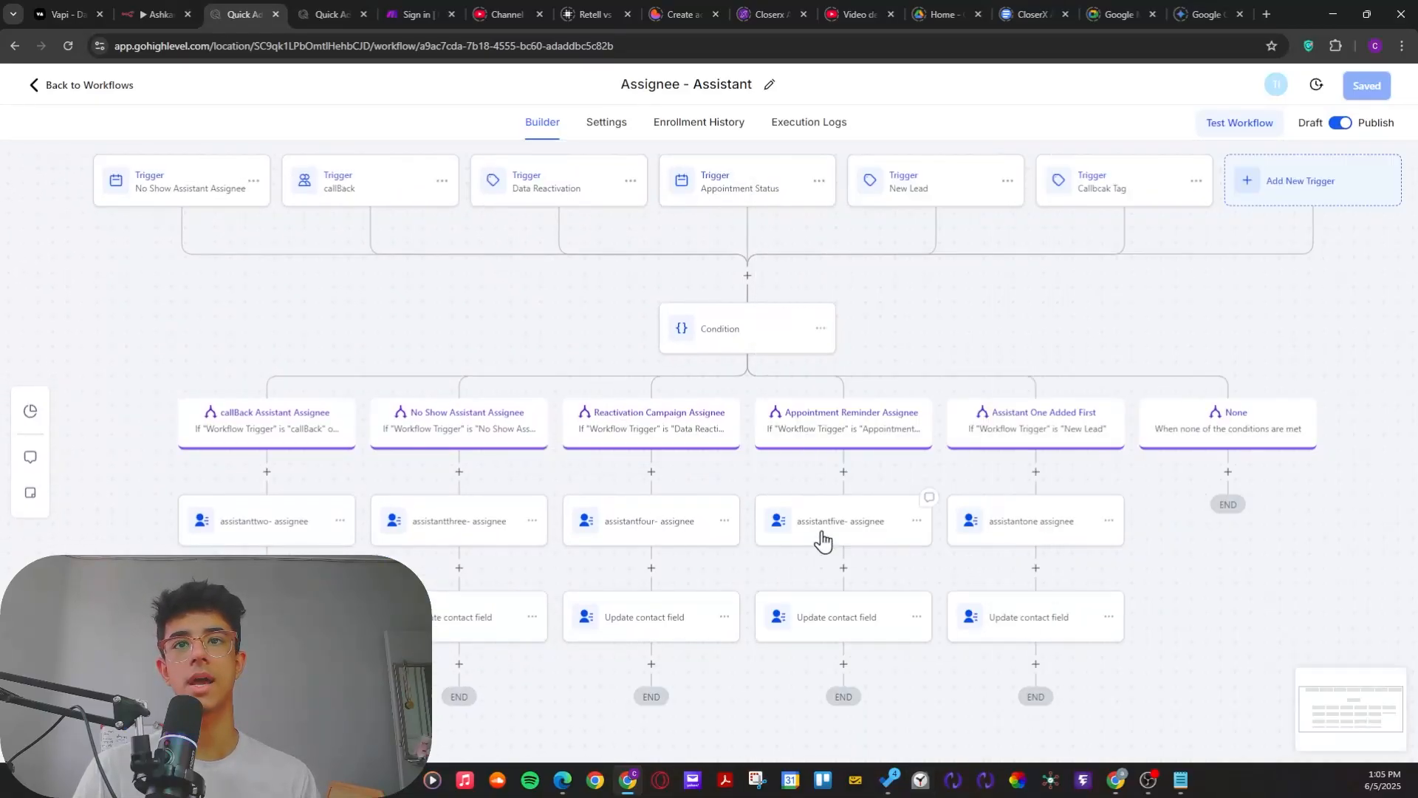
Step: Review the condition of the Appointment Reminder Assignee branch, close it unchanged, and look across the other branches
{"action": "left_click", "coordinate": [819, 432]}
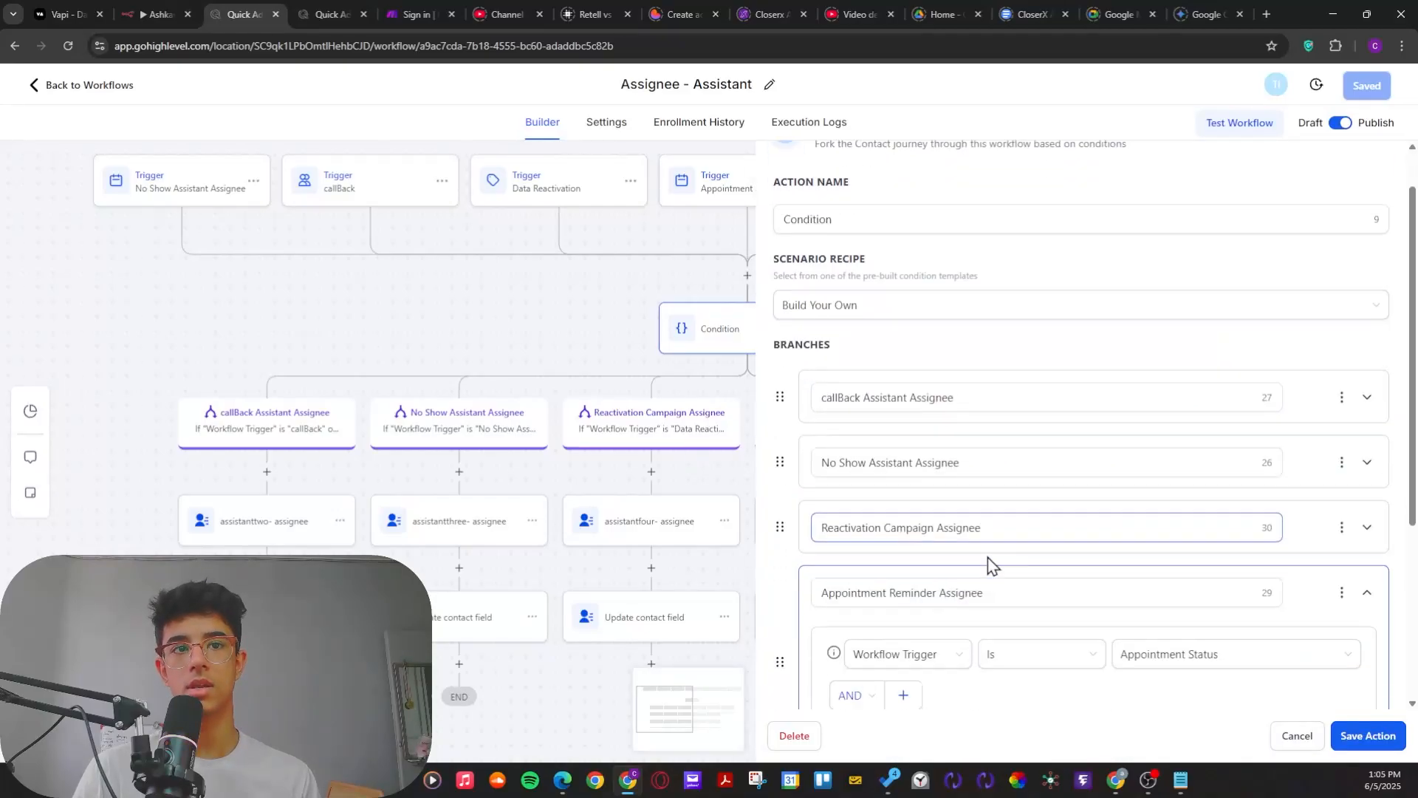
{"action": "left_click", "coordinate": [1301, 740]}
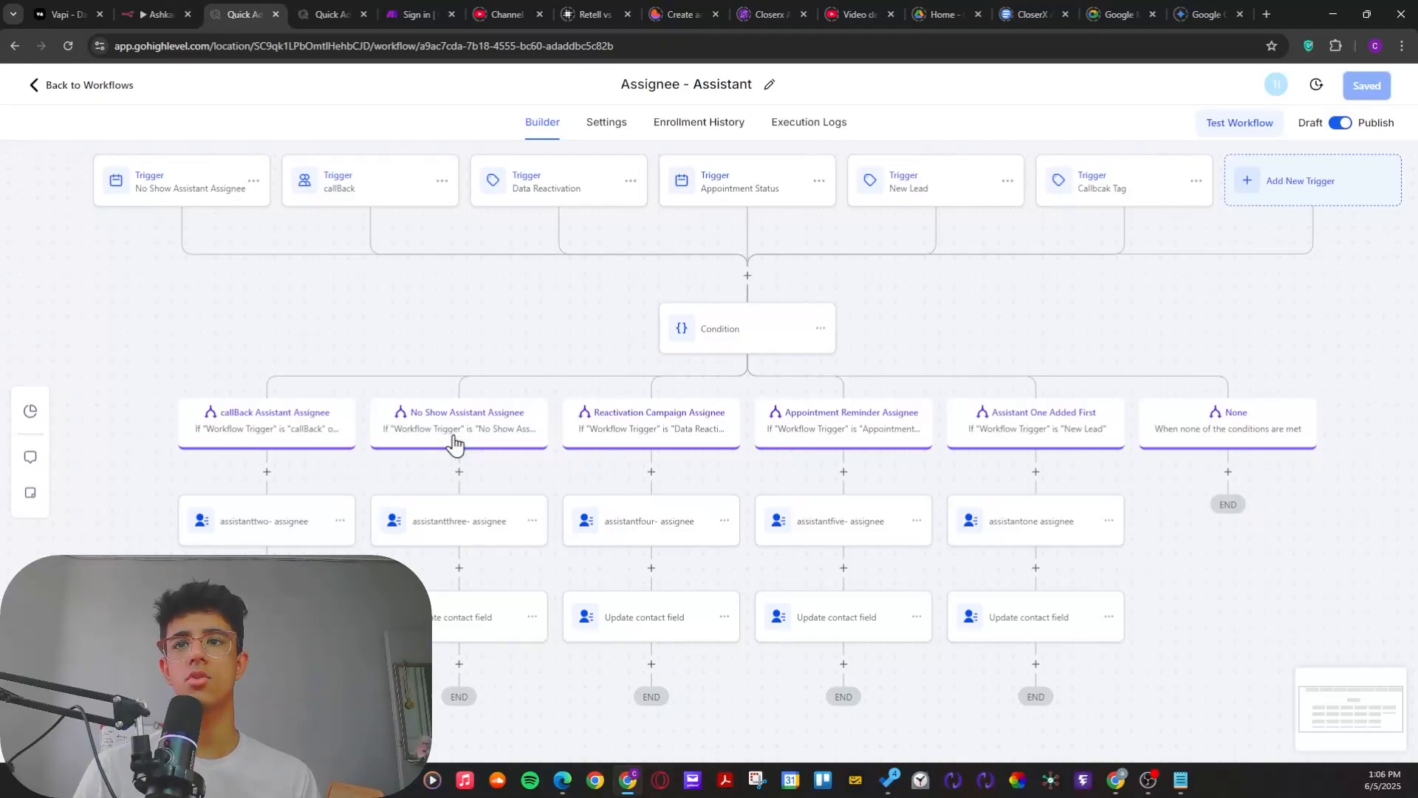
{"action": "left_click_drag", "start_coordinate": [517, 339], "coordinate": [419, 353]}
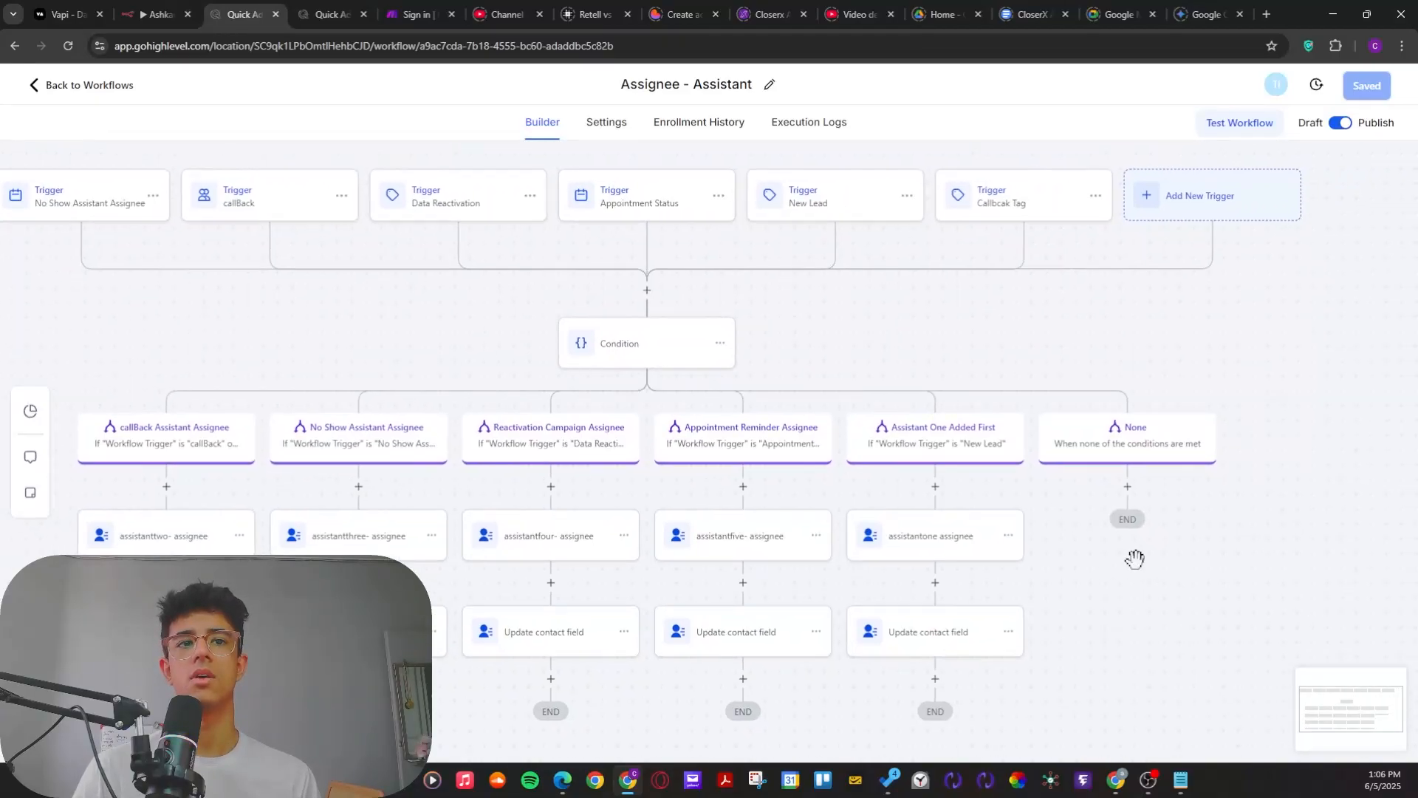
{"action": "left_click_drag", "start_coordinate": [798, 296], "coordinate": [923, 306]}
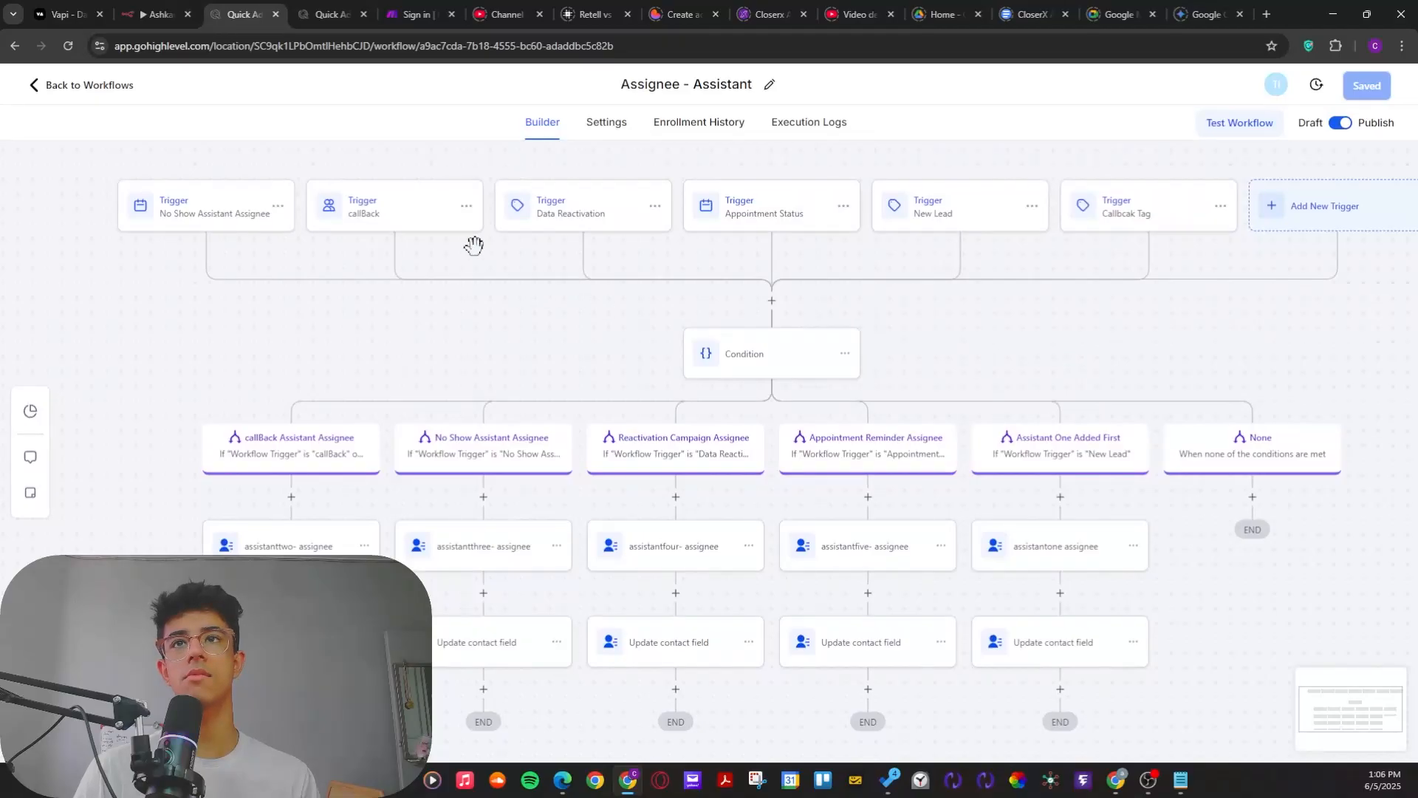
Step: Return to the Voice Ai workflow list and look through the AI caller workflows
{"action": "left_click", "coordinate": [64, 98]}
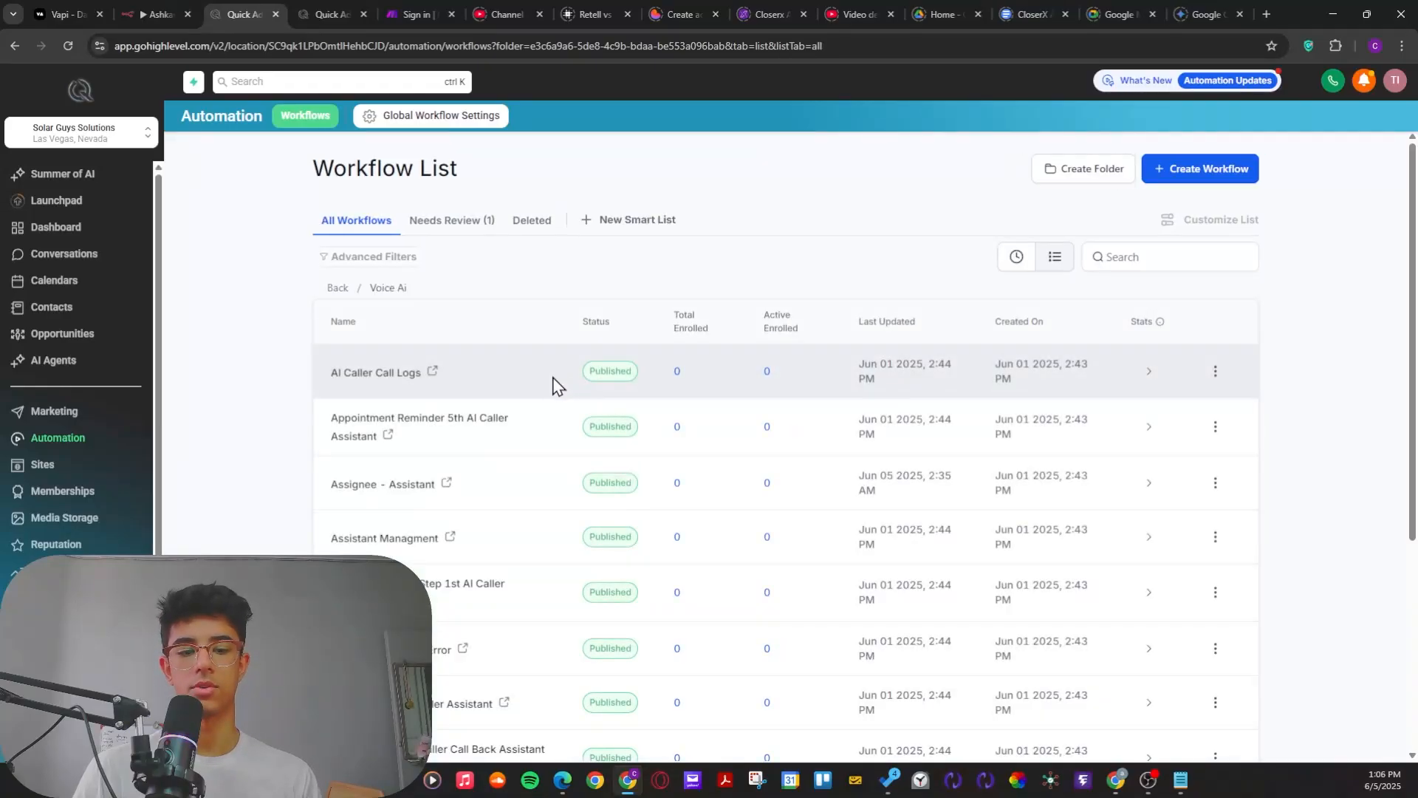
{"action": "scroll", "coordinate": [564, 531], "scroll_direction": "down", "scroll_amount": 3}
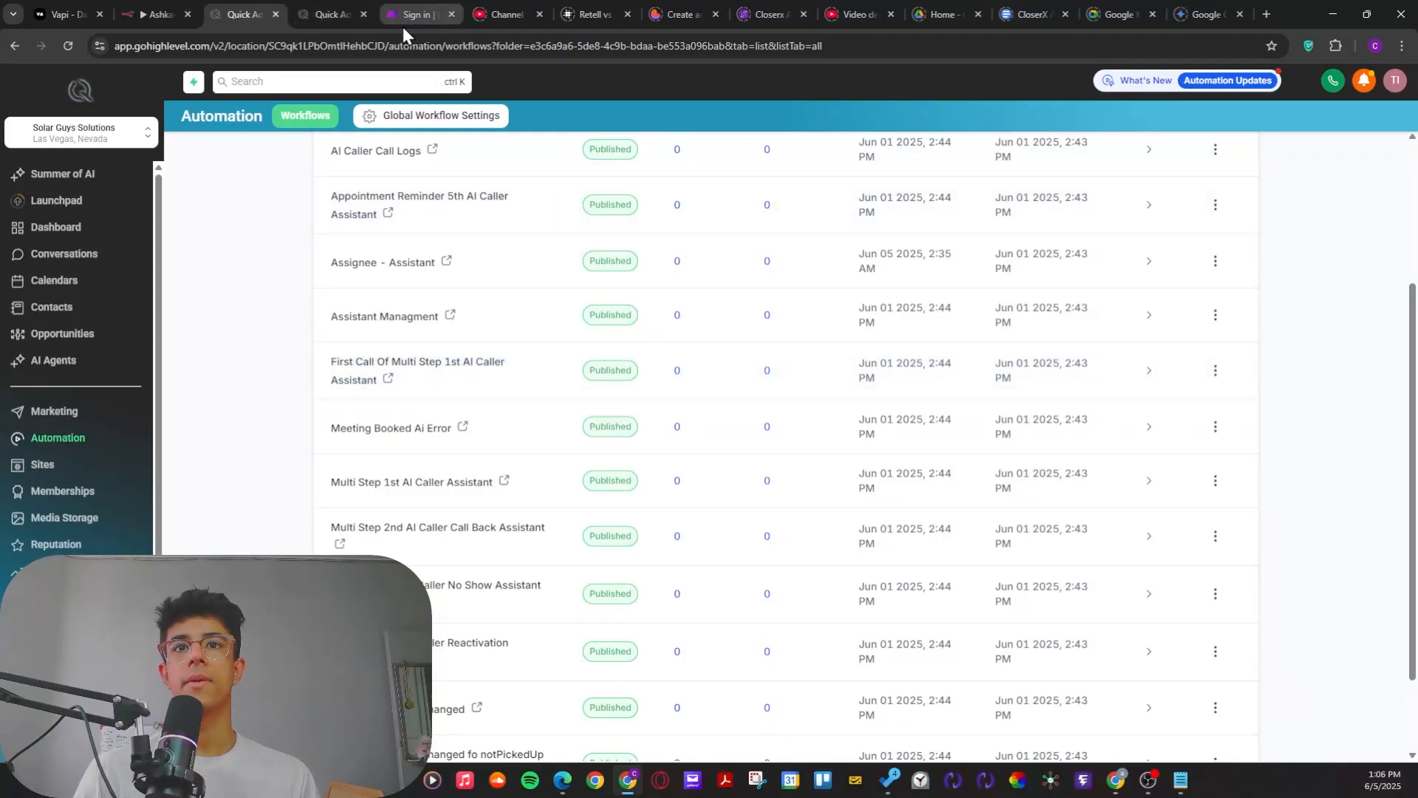
{"action": "scroll", "coordinate": [475, 364], "scroll_direction": "up", "scroll_amount": 3}
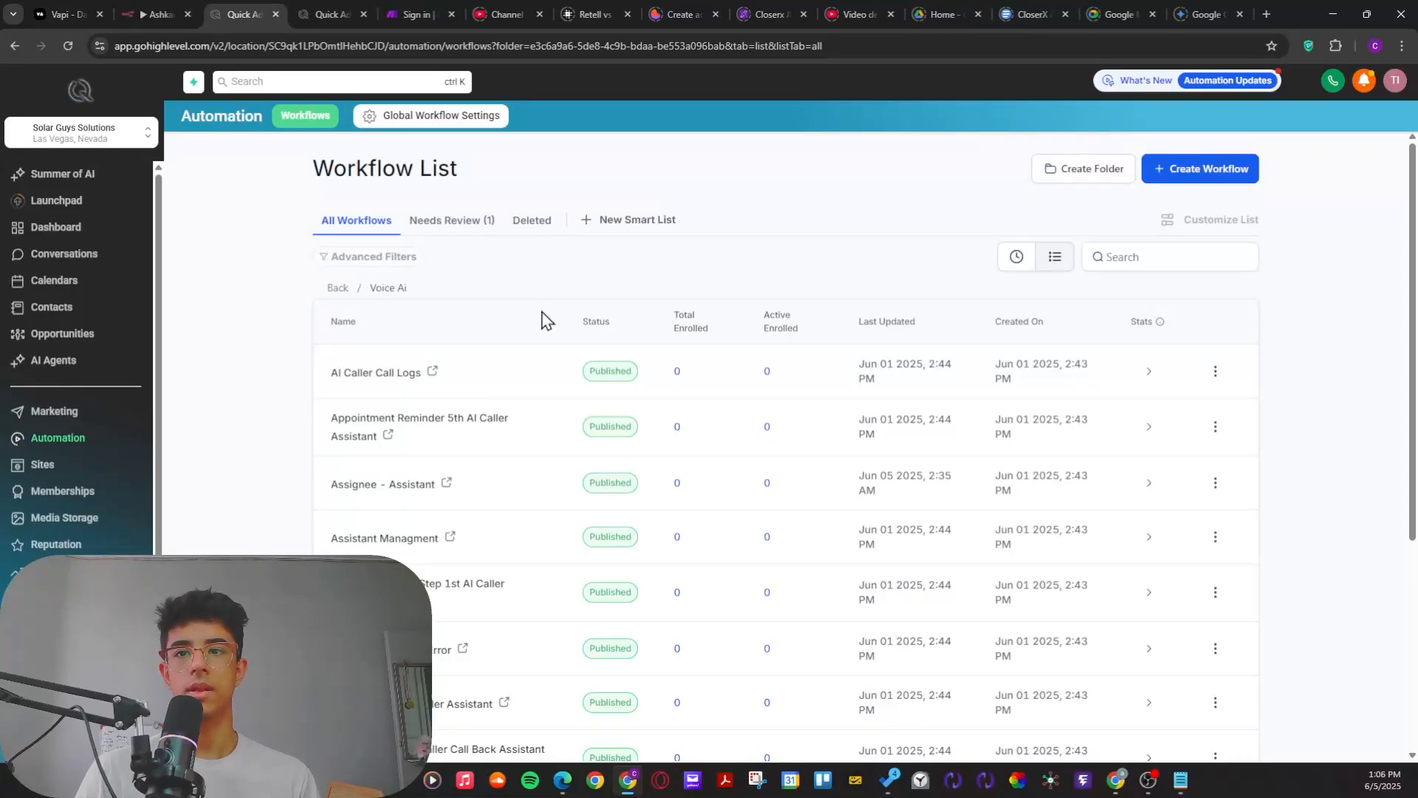
{"action": "scroll", "coordinate": [473, 472], "scroll_direction": "down", "scroll_amount": 5}
{"action": "scroll", "coordinate": [417, 519], "scroll_direction": "up", "scroll_amount": 4}
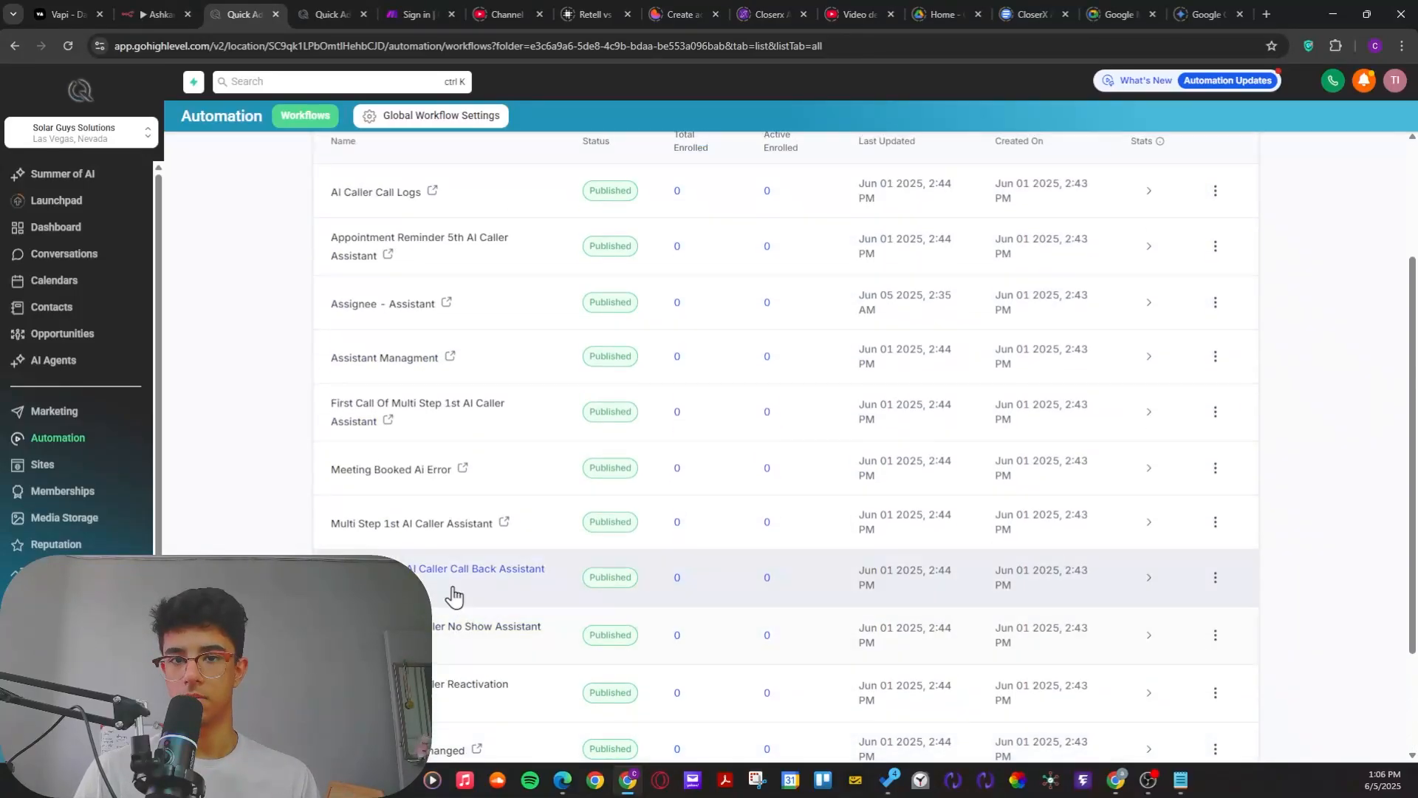
{"action": "scroll", "coordinate": [393, 441], "scroll_direction": "up", "scroll_amount": 1}
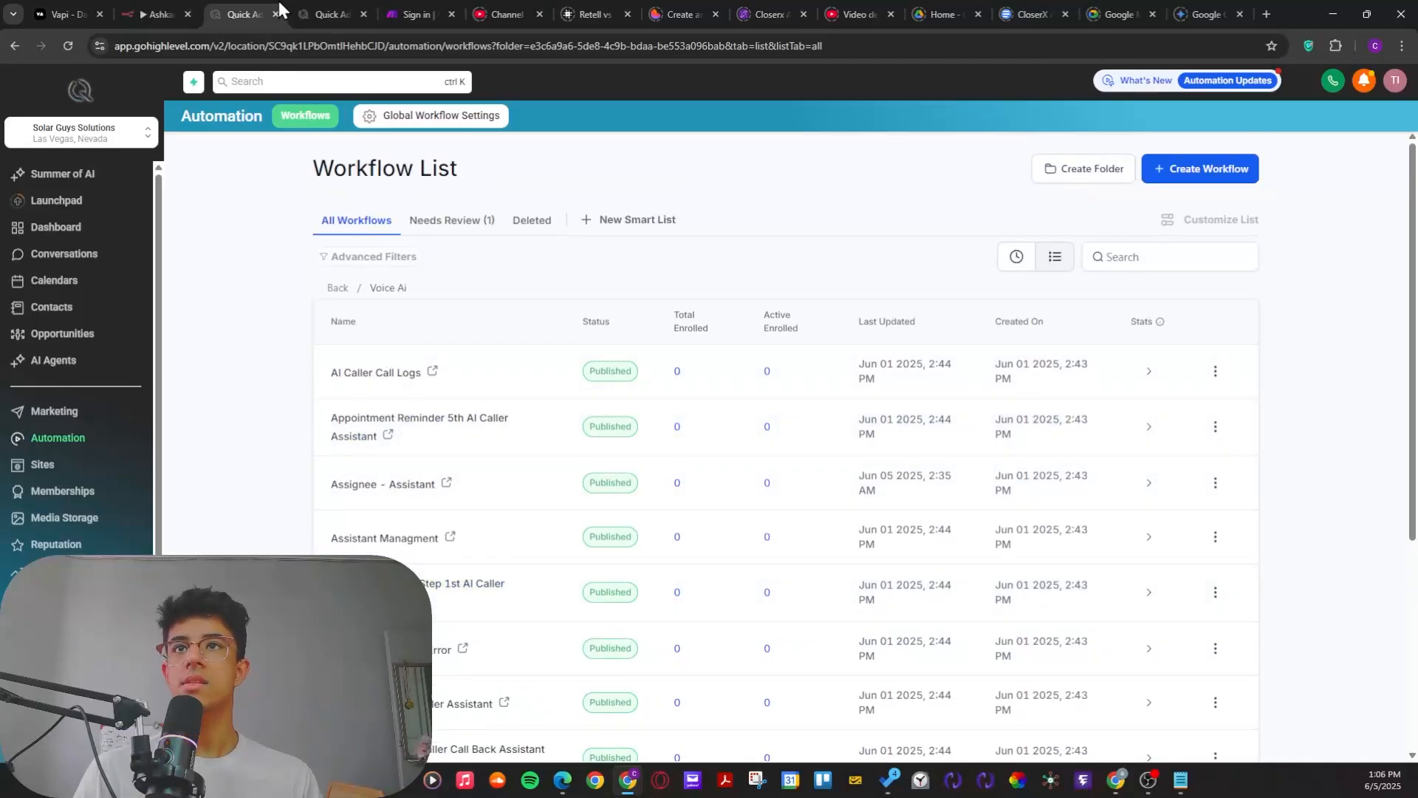
Step: Go to Agent #1's assistant settings, collapse Voice Settings, and expand Post Call Analysis/Tags
{"action": "left_click", "coordinate": [308, 6]}
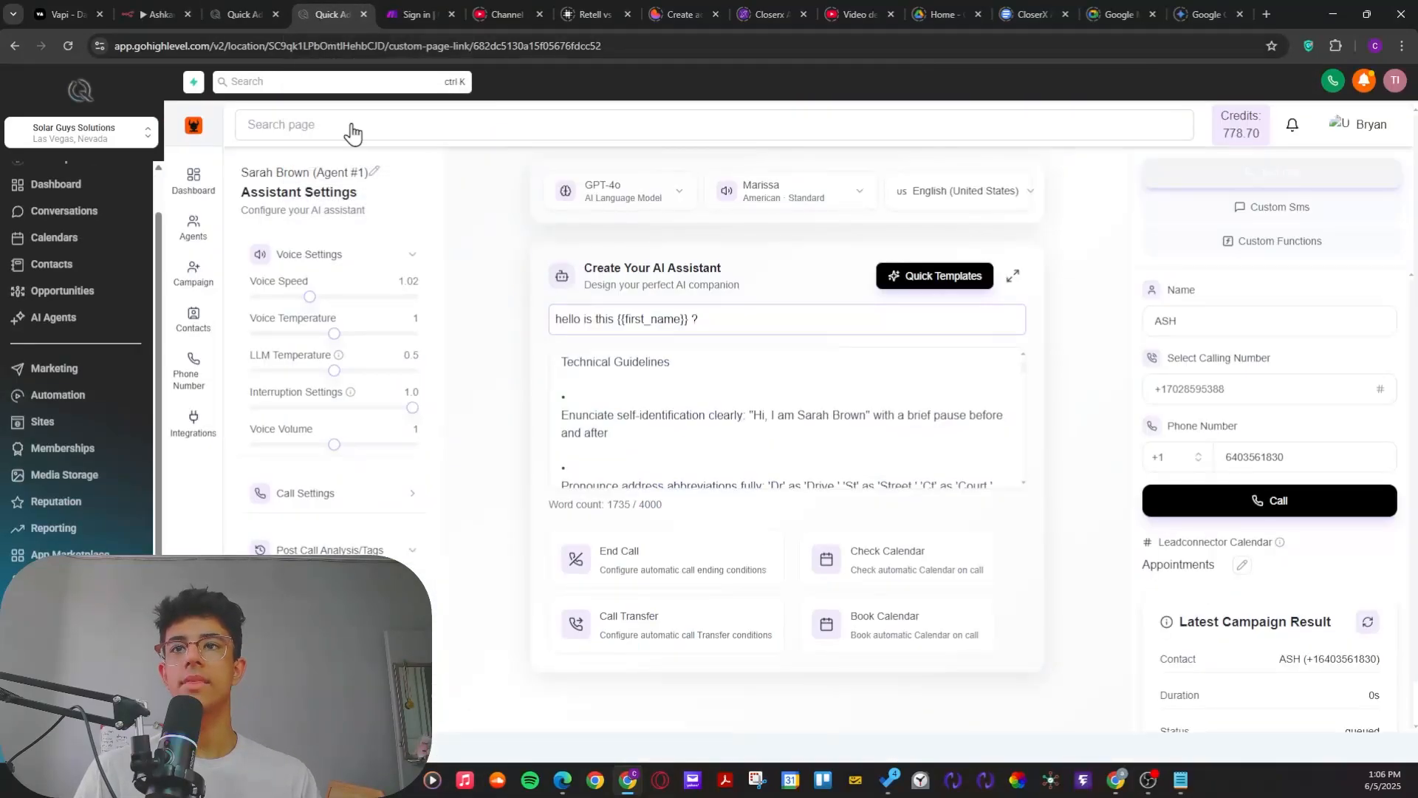
{"action": "scroll", "coordinate": [444, 395], "scroll_direction": "down", "scroll_amount": 1}
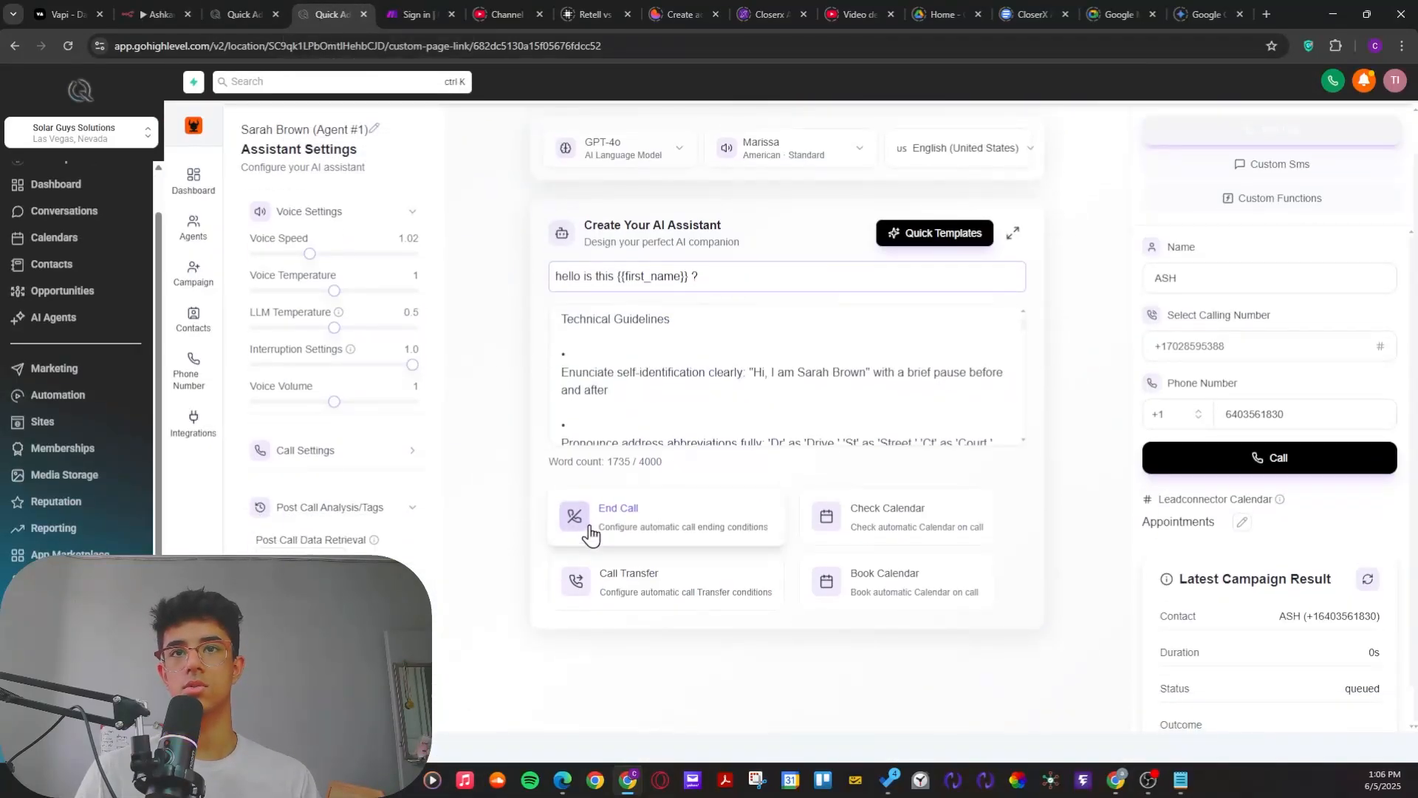
{"action": "scroll", "coordinate": [621, 371], "scroll_direction": "up", "scroll_amount": 5}
{"action": "scroll", "coordinate": [551, 466], "scroll_direction": "down", "scroll_amount": 3}
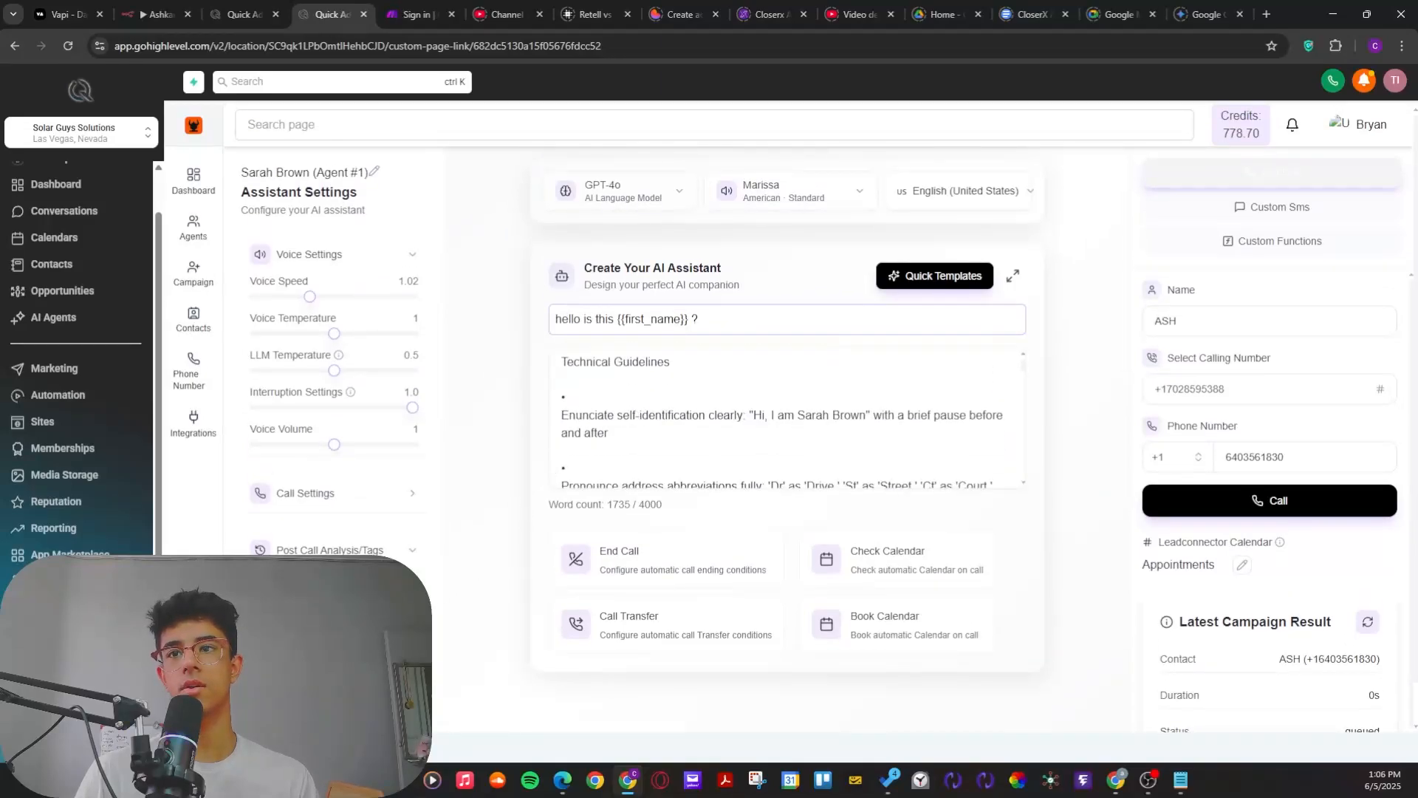
{"action": "scroll", "coordinate": [414, 524], "scroll_direction": "down", "scroll_amount": 1}
{"action": "left_click", "coordinate": [410, 516]}
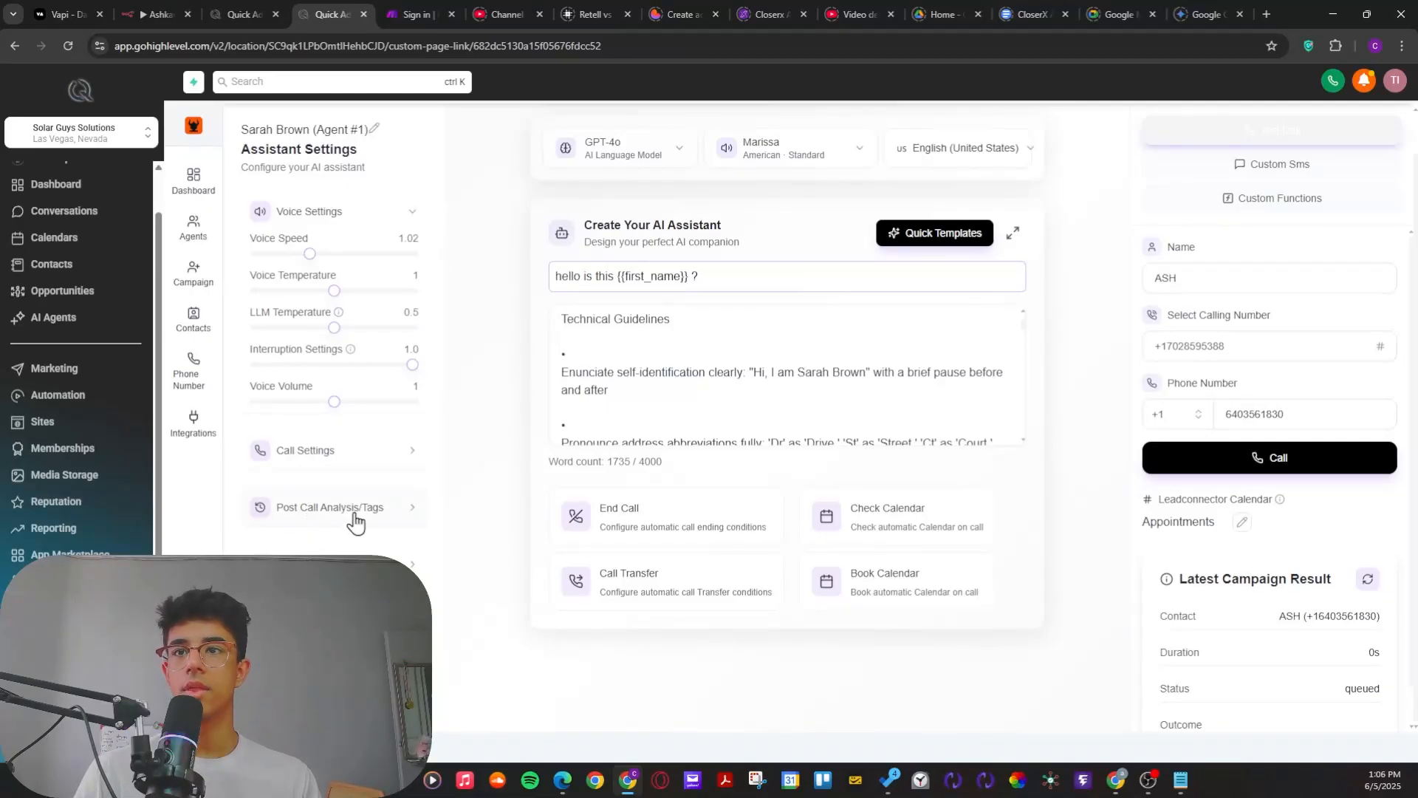
{"action": "left_click", "coordinate": [411, 218]}
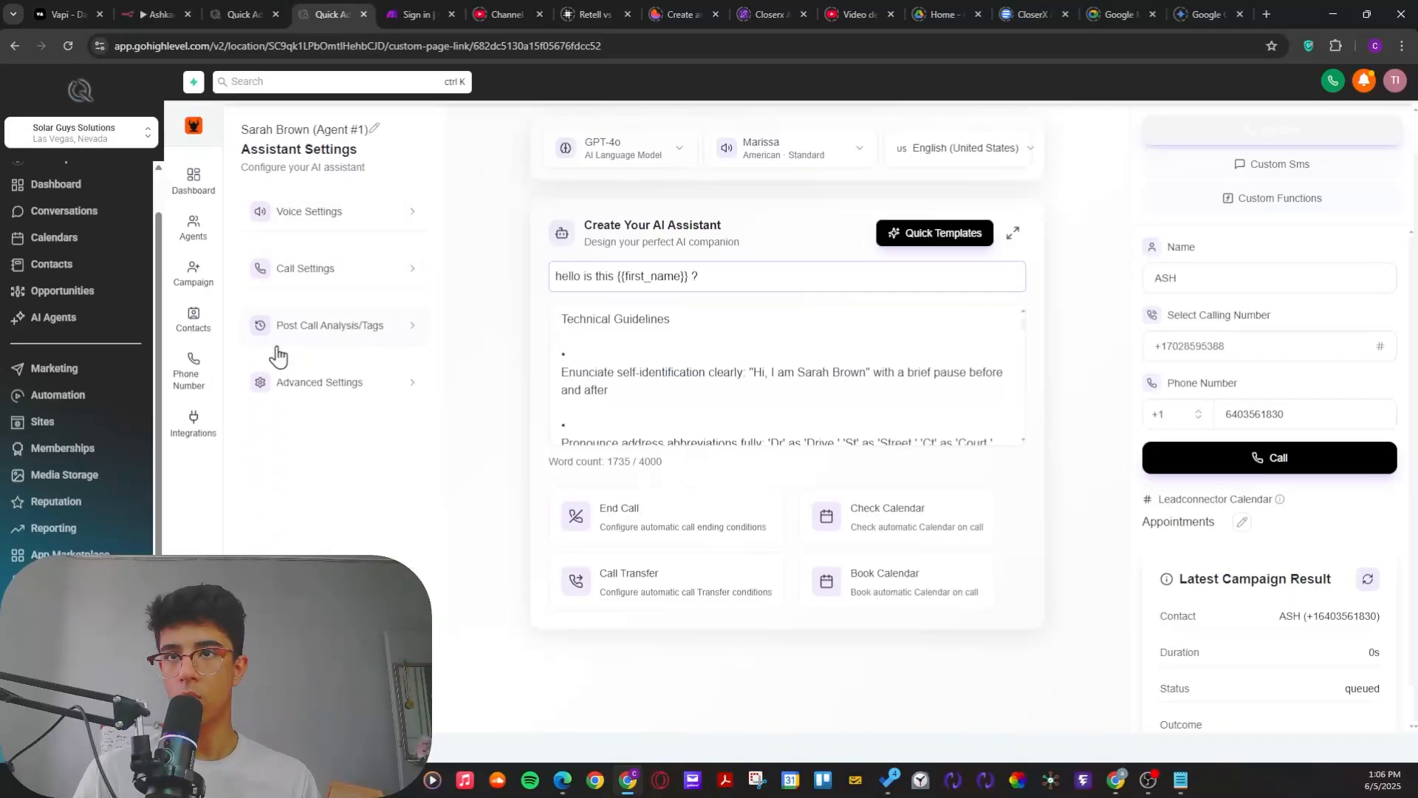
{"action": "left_click", "coordinate": [322, 346]}
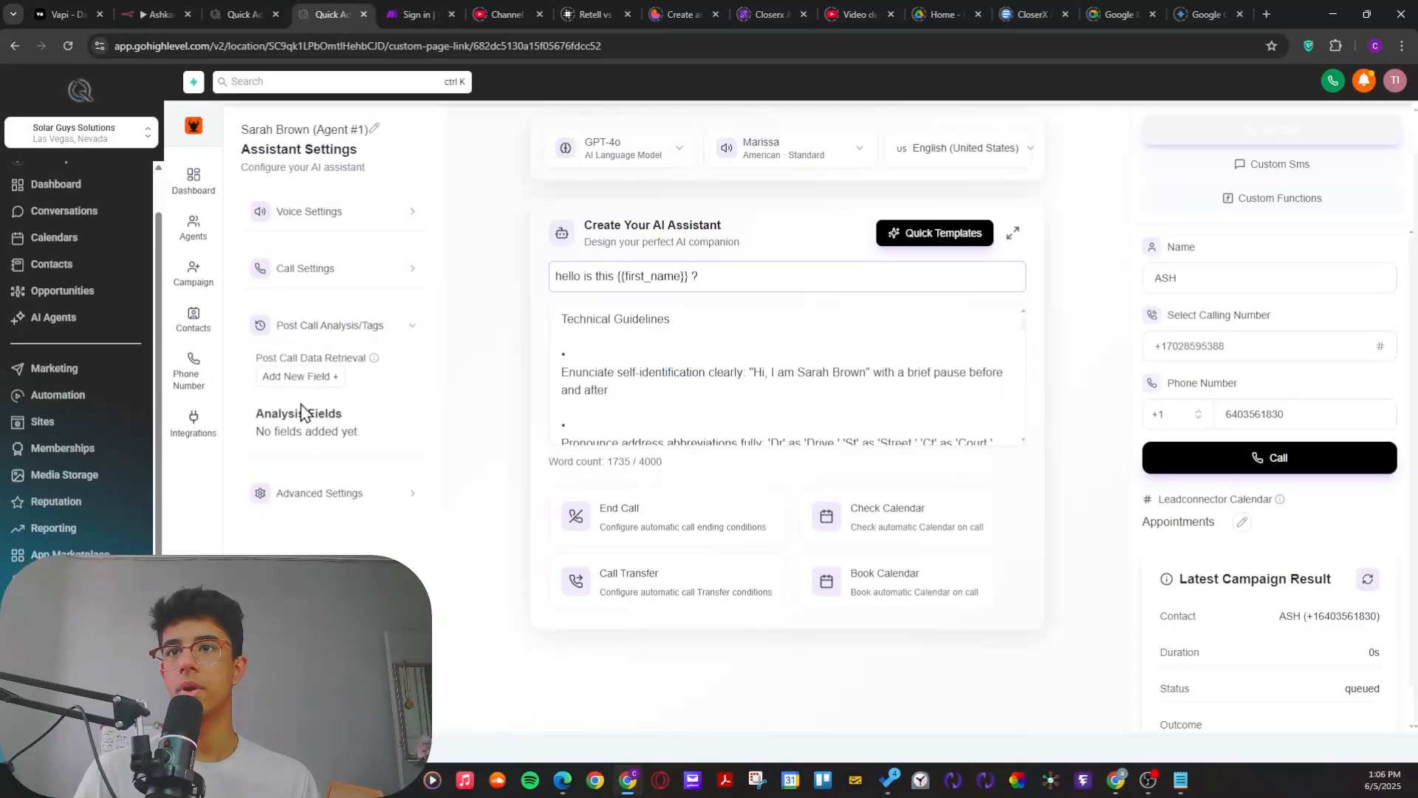
Step: Start a new post call analysis field with type Enum and name outcome
{"action": "left_click", "coordinate": [300, 378]}
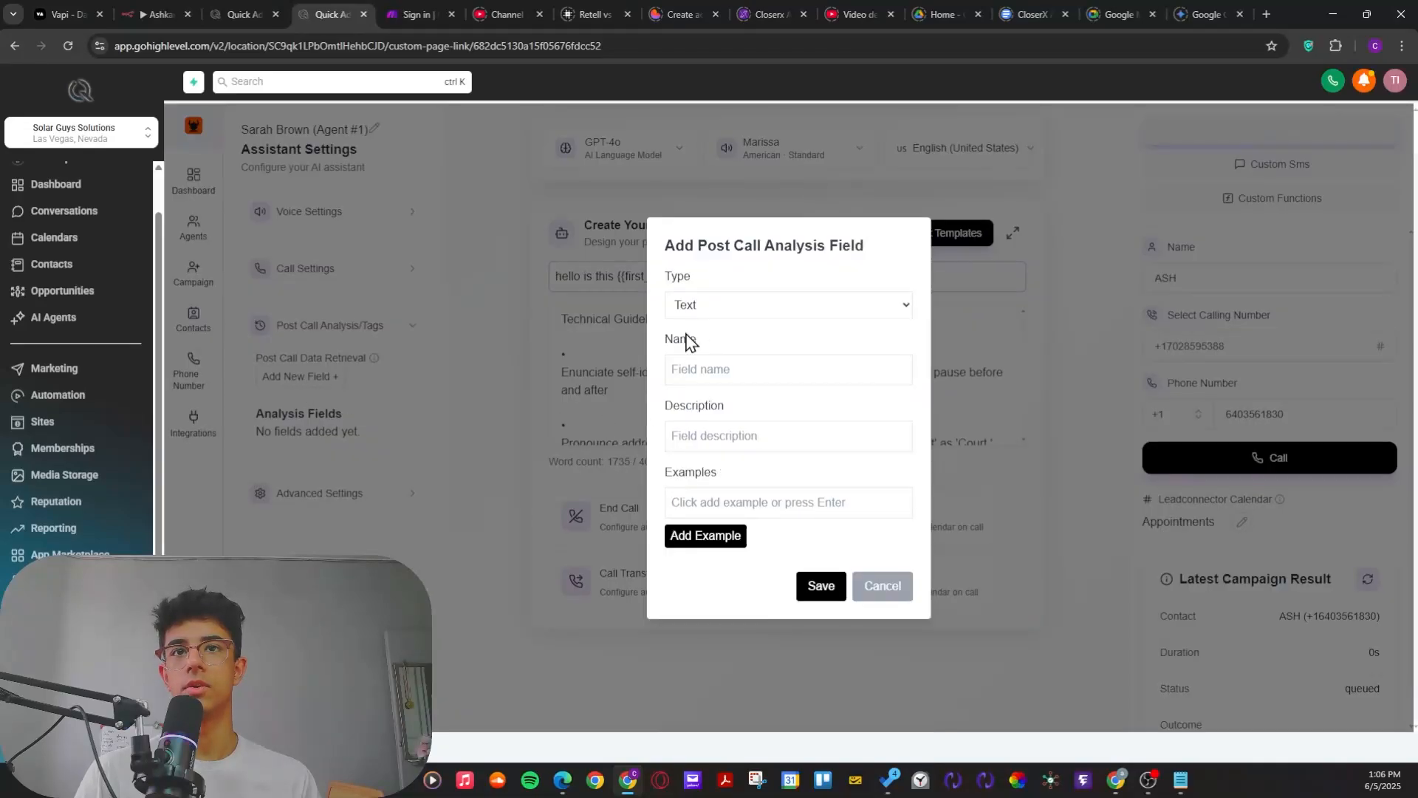
{"action": "left_click", "coordinate": [730, 306]}
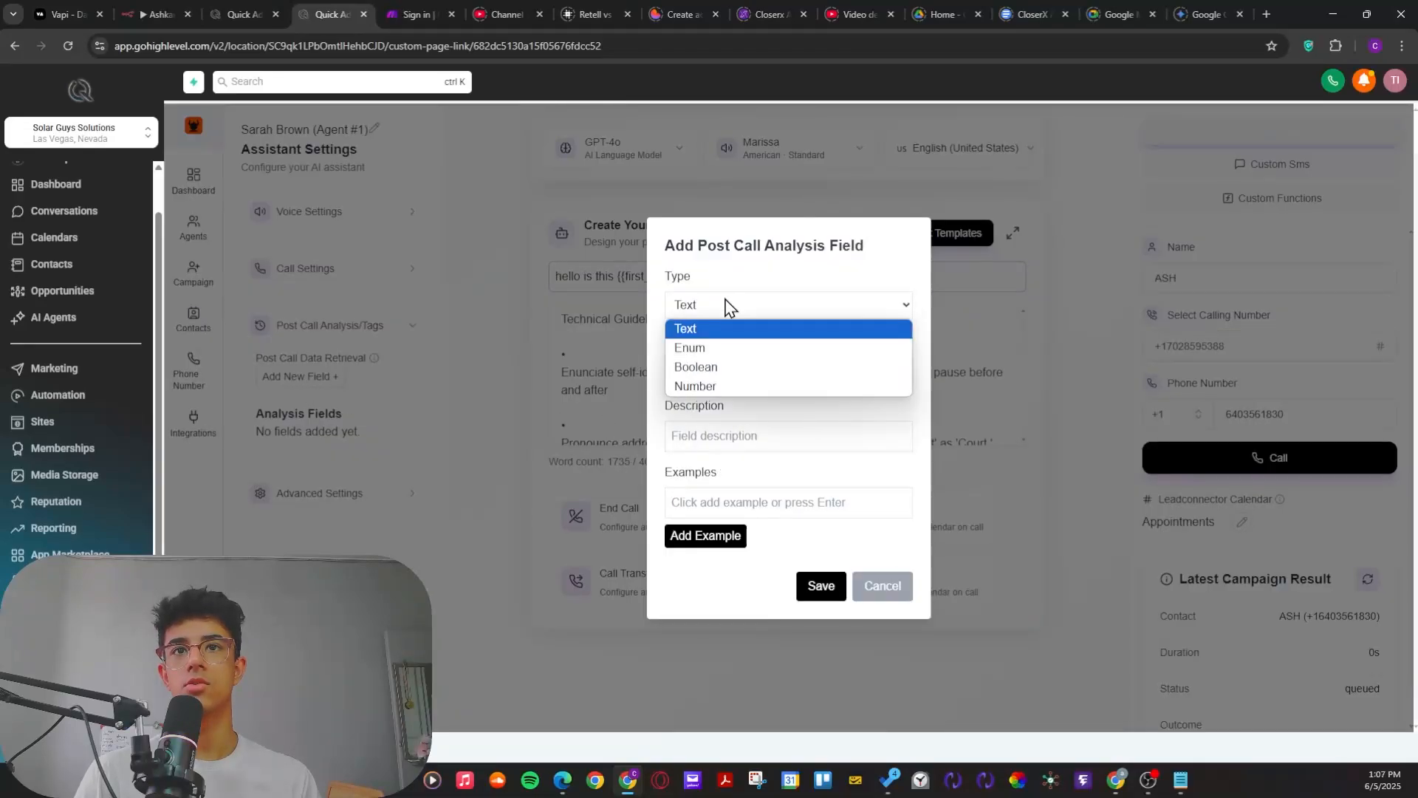
{"action": "left_click", "coordinate": [709, 349]}
{"action": "left_click", "coordinate": [713, 369]}
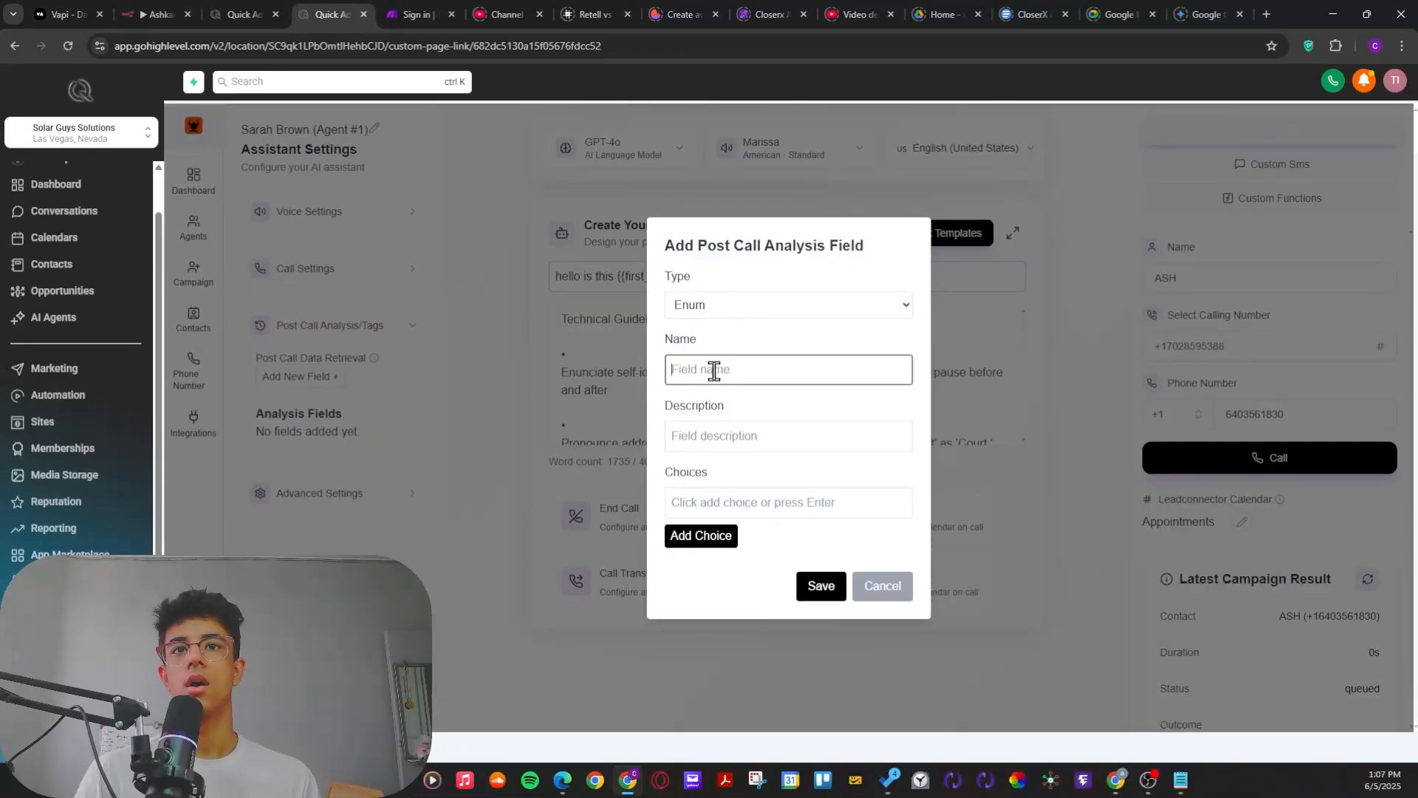
{"action": "type", "text": "outrcoem"}
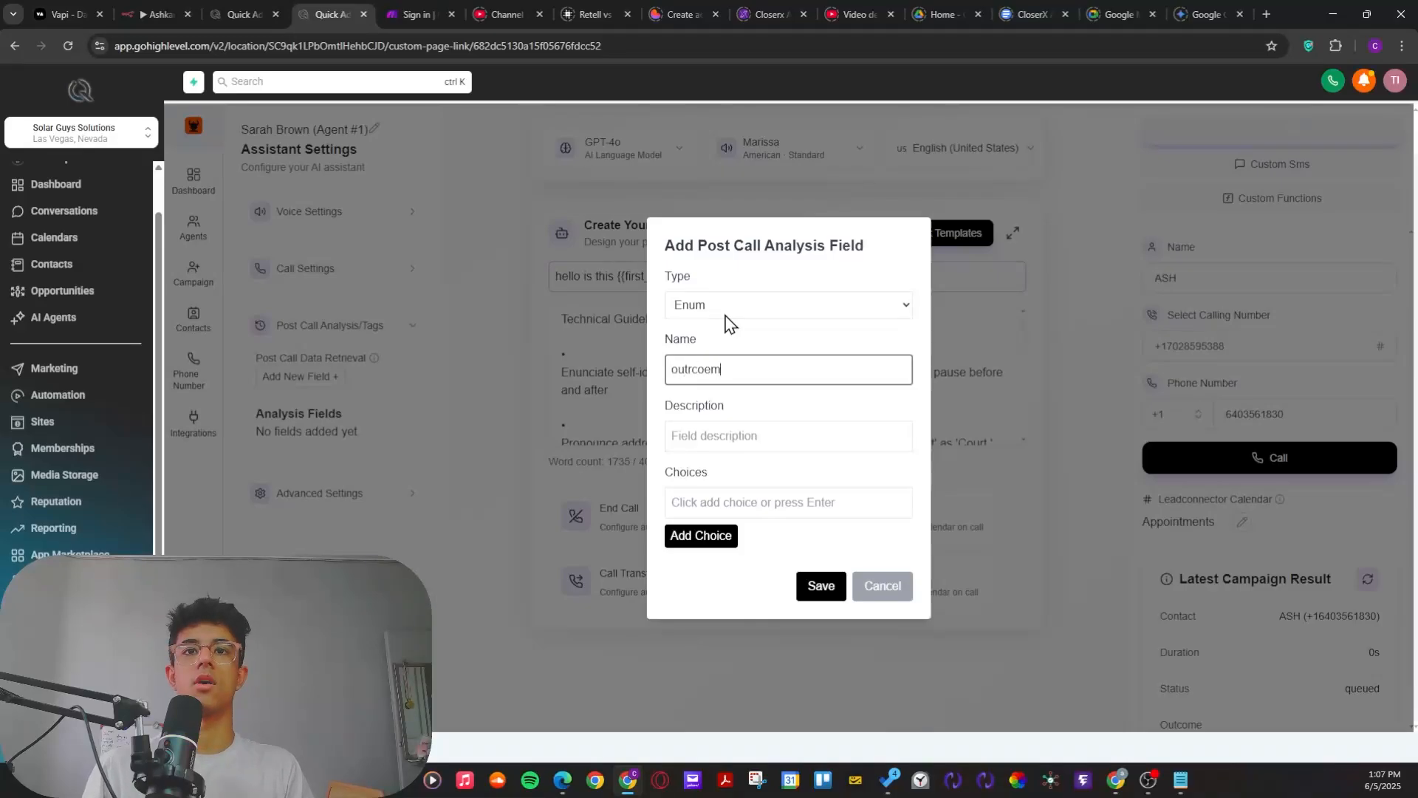
{"action": "type", "text": "come"}
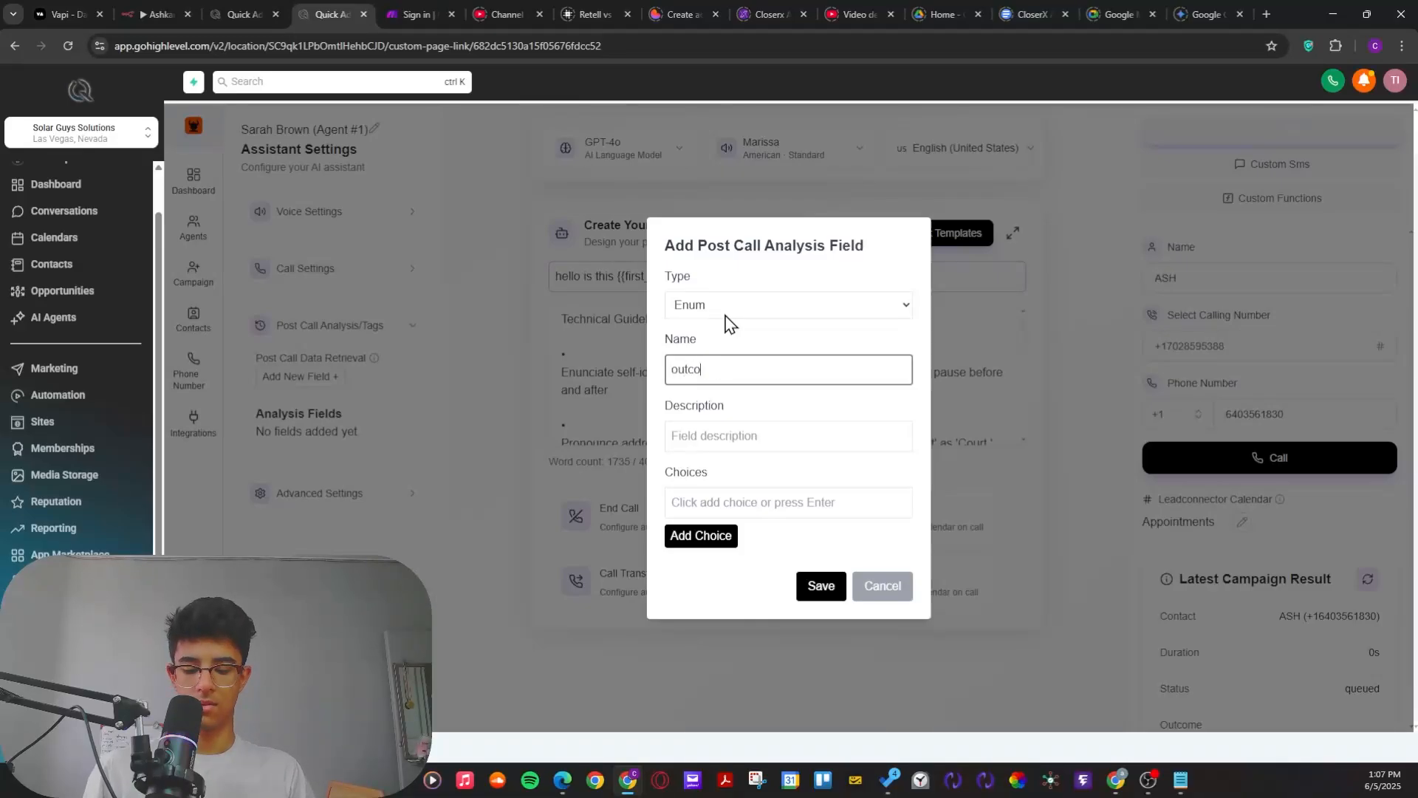
{"action": "left_click", "coordinate": [687, 435]}
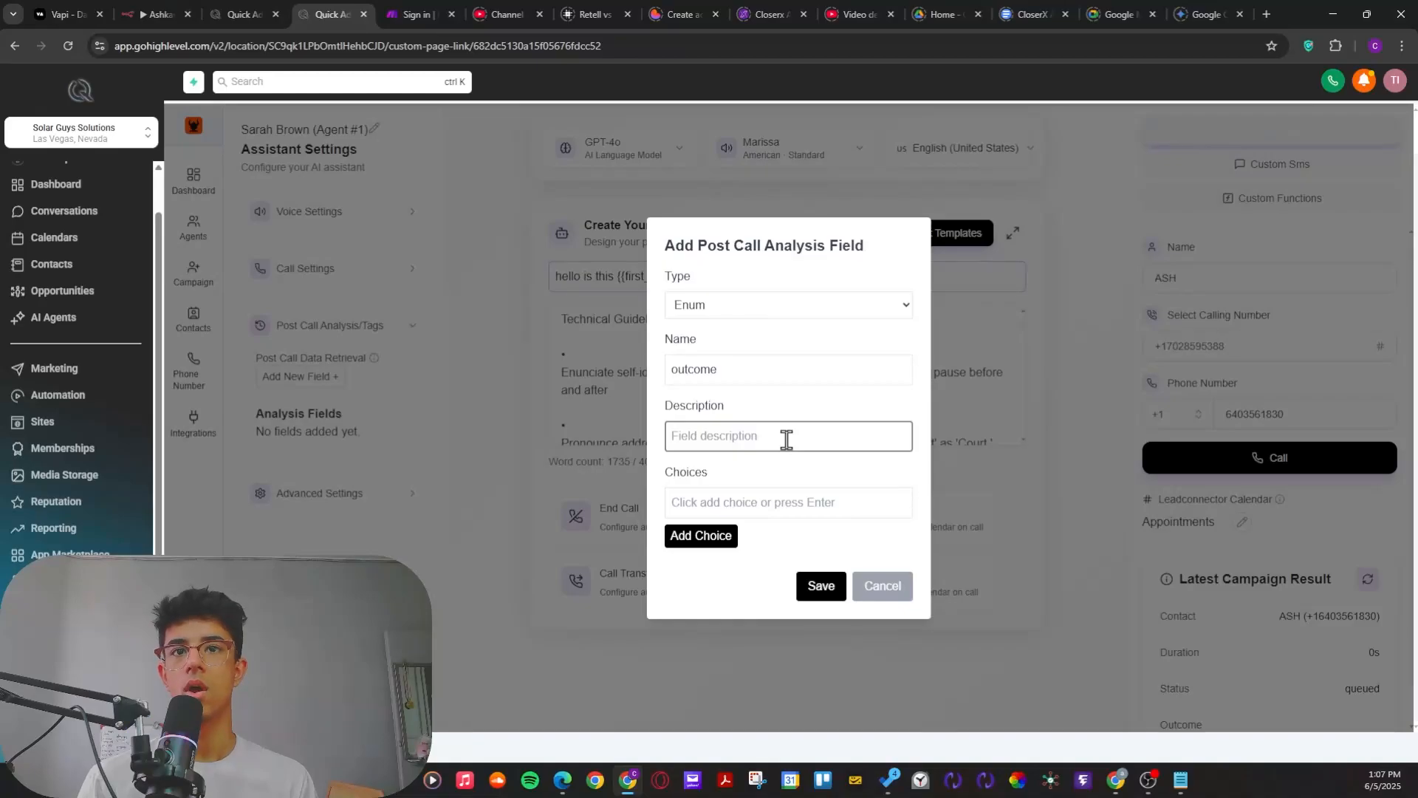
{"action": "left_click_drag", "start_coordinate": [768, 373], "coordinate": [660, 367]}
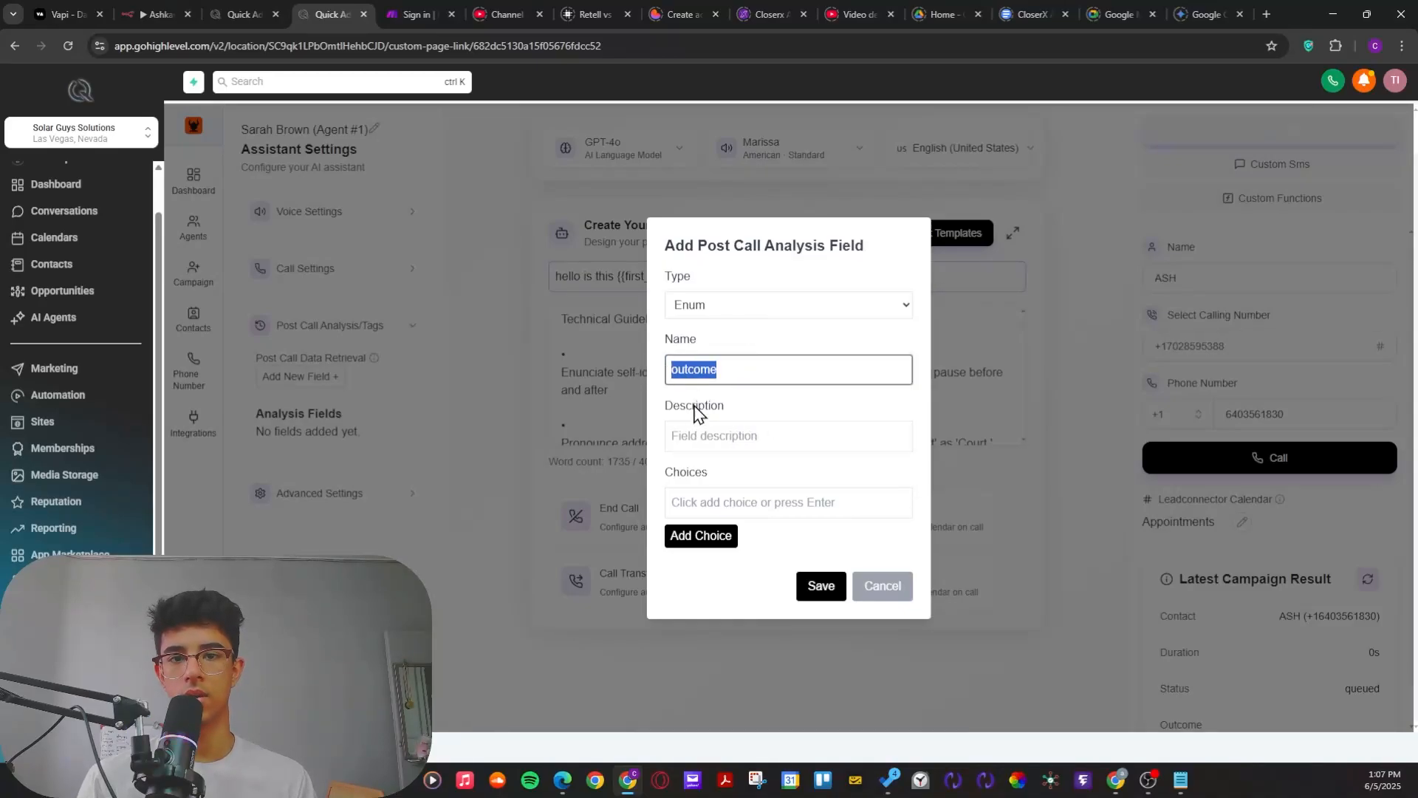
{"action": "left_click", "coordinate": [726, 444]}
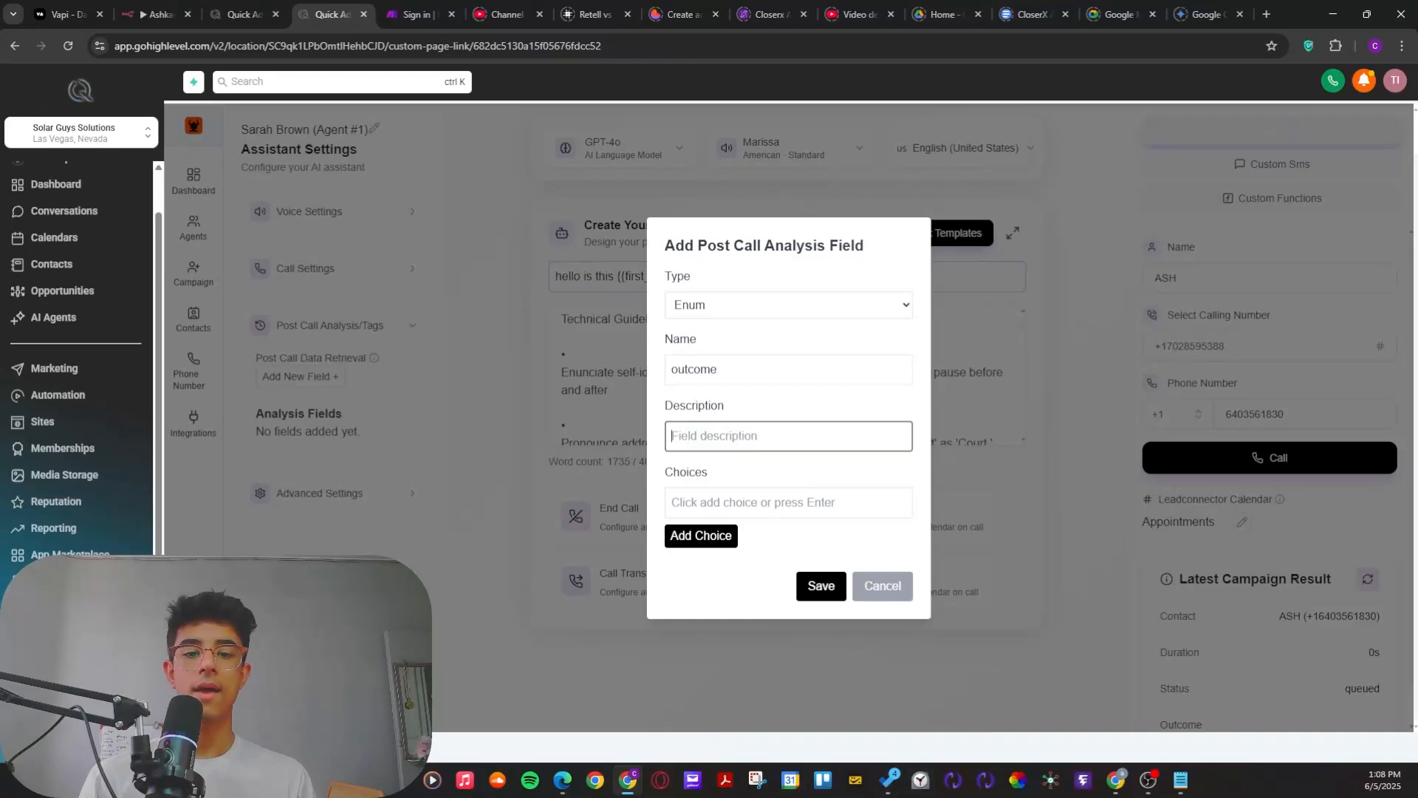
Step: Switch to Notepad, enlarge its window over the browser, and review the call outcome classification prompt
{"action": "key", "text": "alt+Tab"}
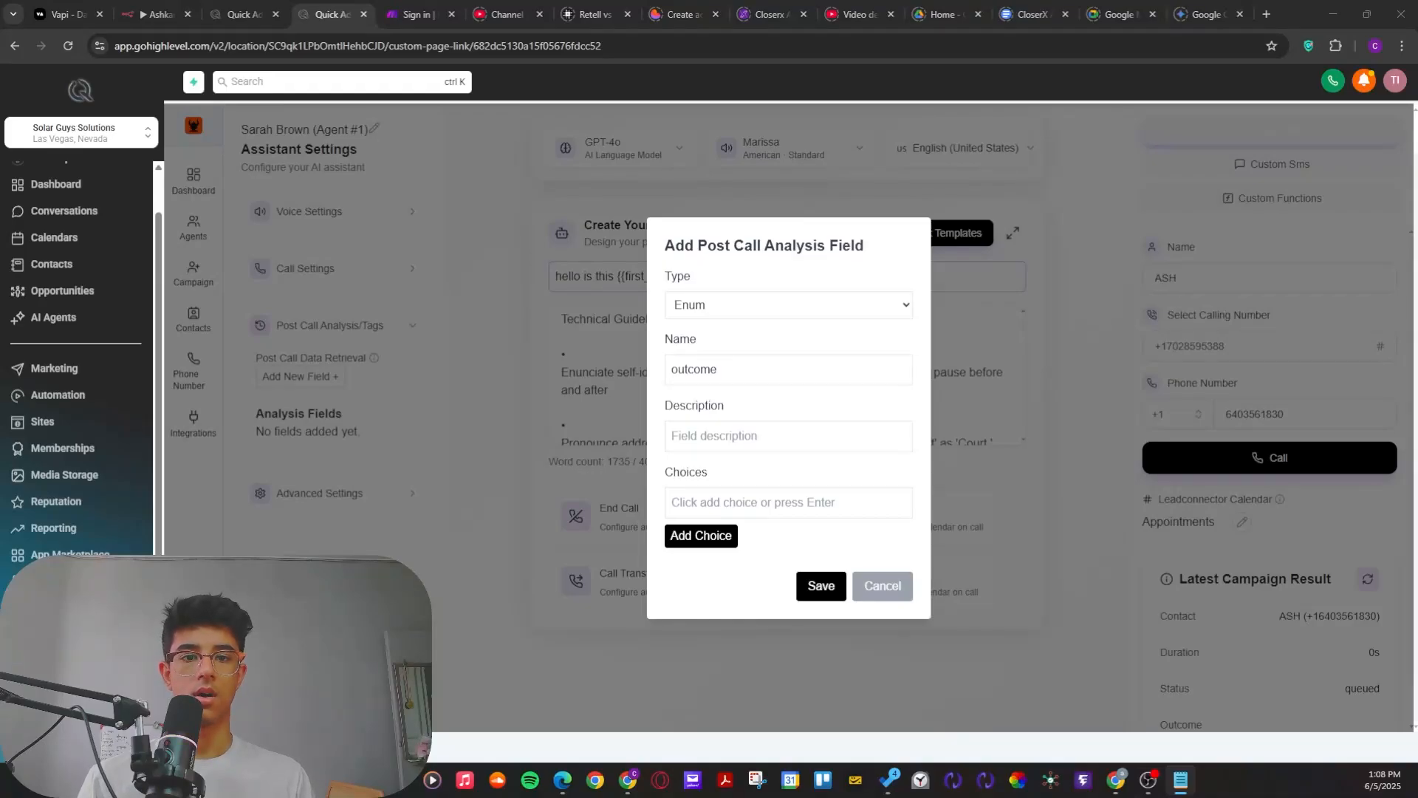
{"action": "left_click_drag", "start_coordinate": [916, 797], "coordinate": [948, 298]}
{"action": "left_click_drag", "start_coordinate": [1052, 495], "coordinate": [1244, 646]}
{"action": "left_click", "coordinate": [1077, 583]}
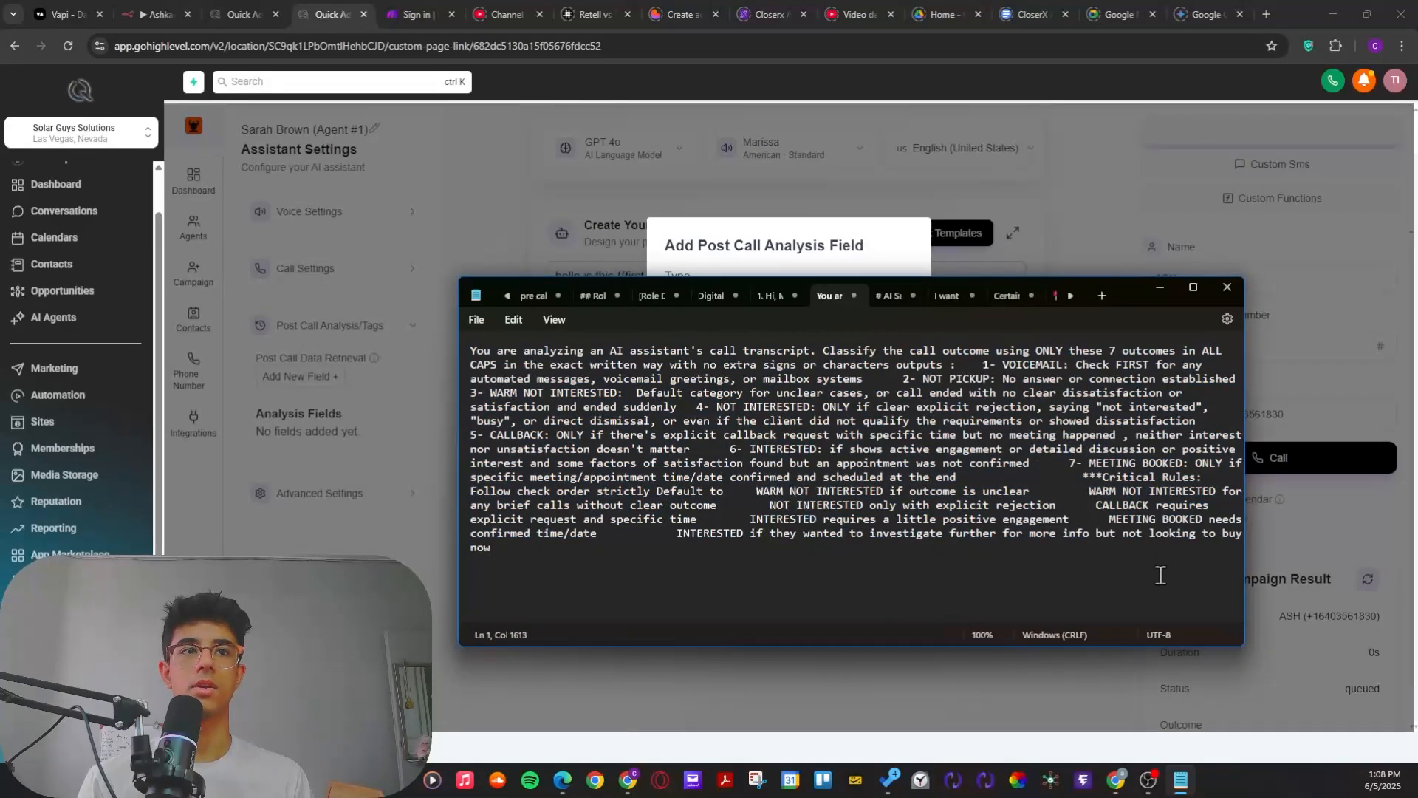
{"action": "left_click_drag", "start_coordinate": [1092, 583], "coordinate": [473, 348]}
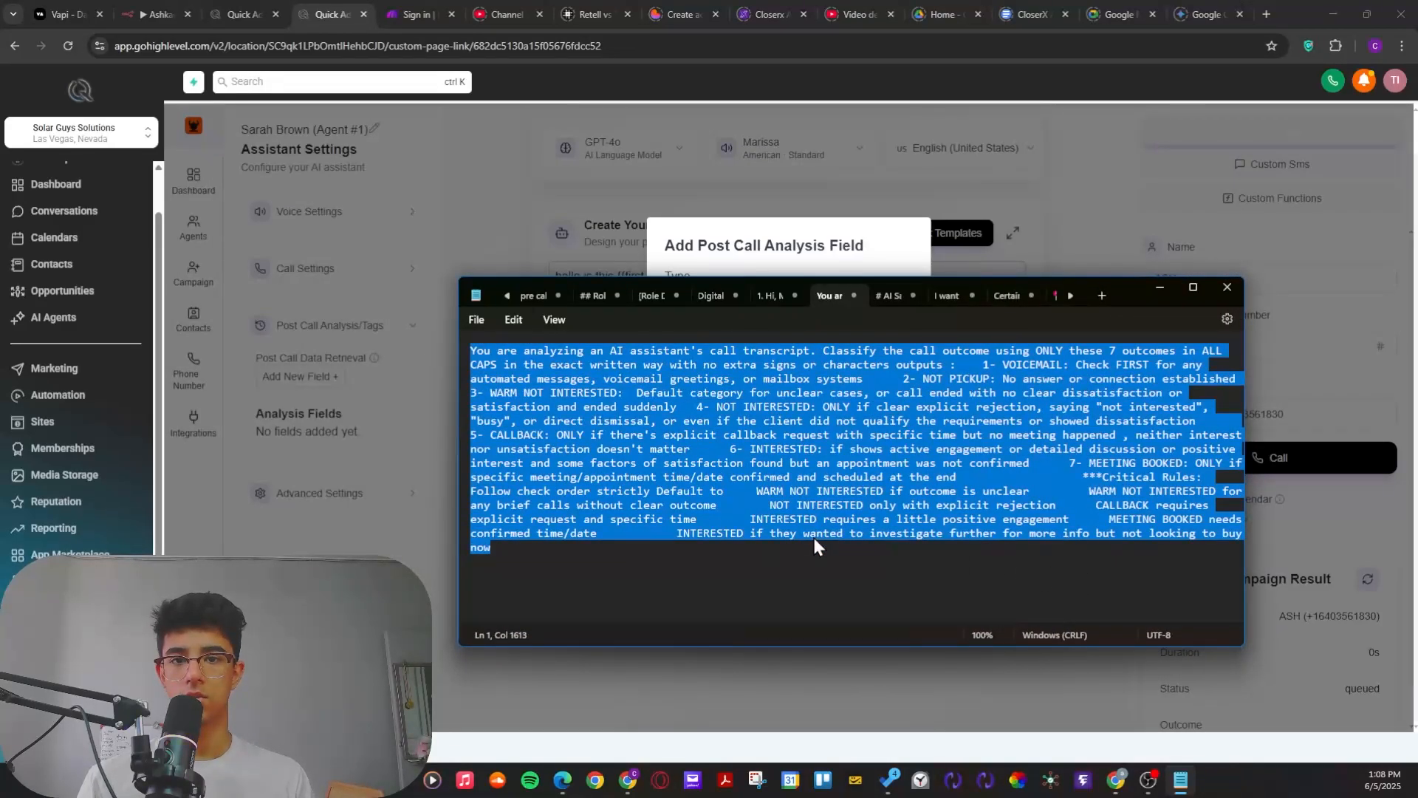
{"action": "left_click", "coordinate": [783, 569]}
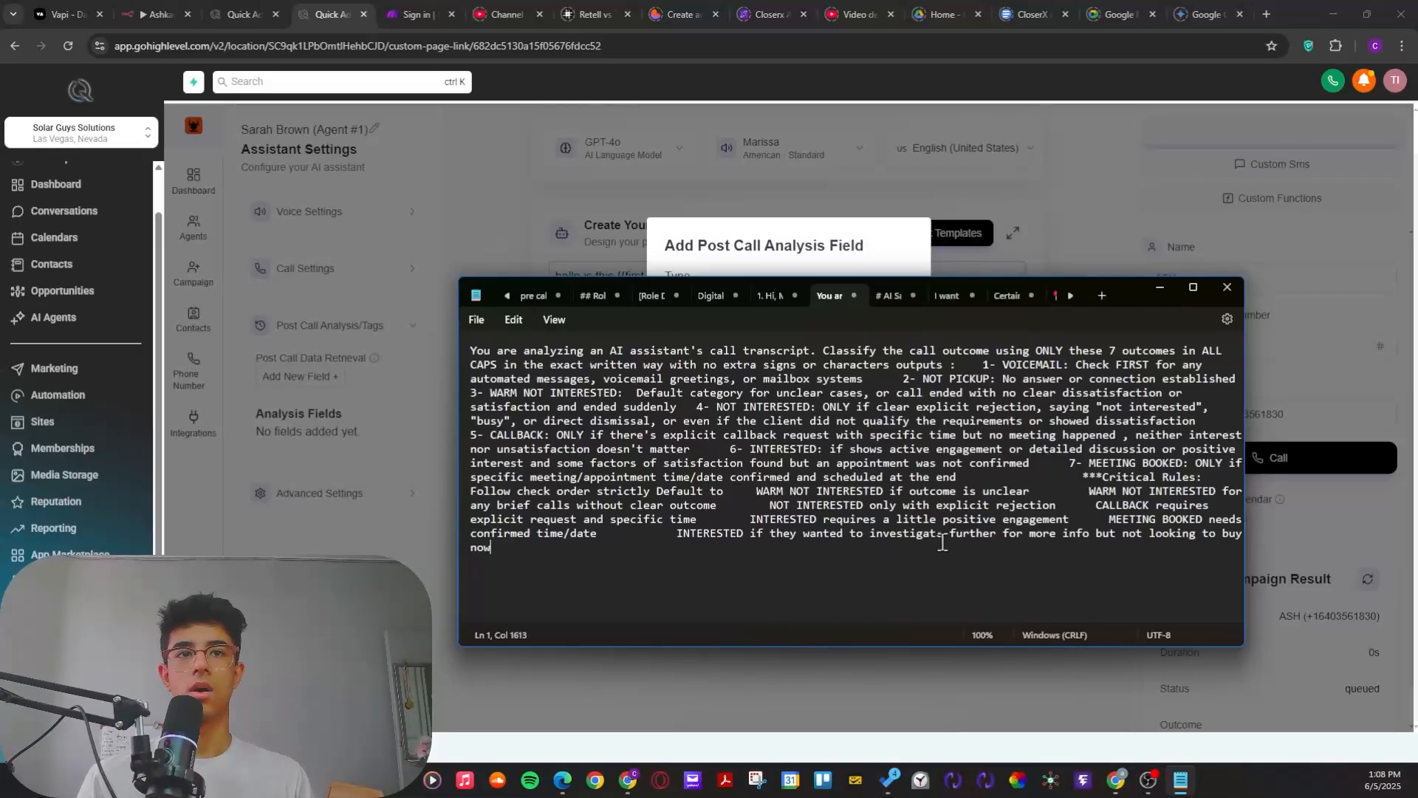
Step: Copy the entire classification prompt from Notepad into the outcome field's description
{"action": "key", "text": "ctrl+a"}
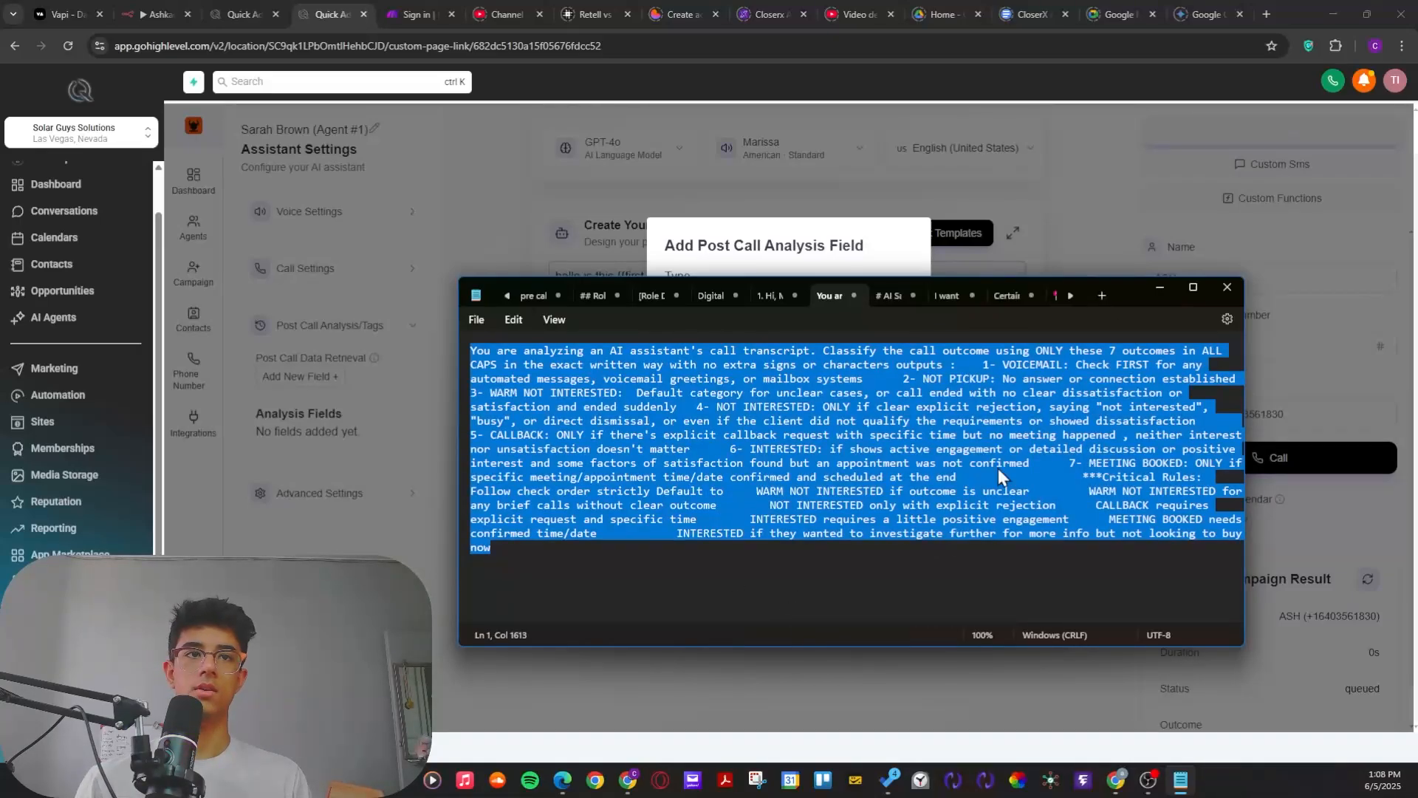
{"action": "key", "text": "ctrl+c"}
{"action": "left_click", "coordinate": [1160, 286]}
{"action": "left_click", "coordinate": [769, 432]}
{"action": "key", "text": "ctrl+v"}
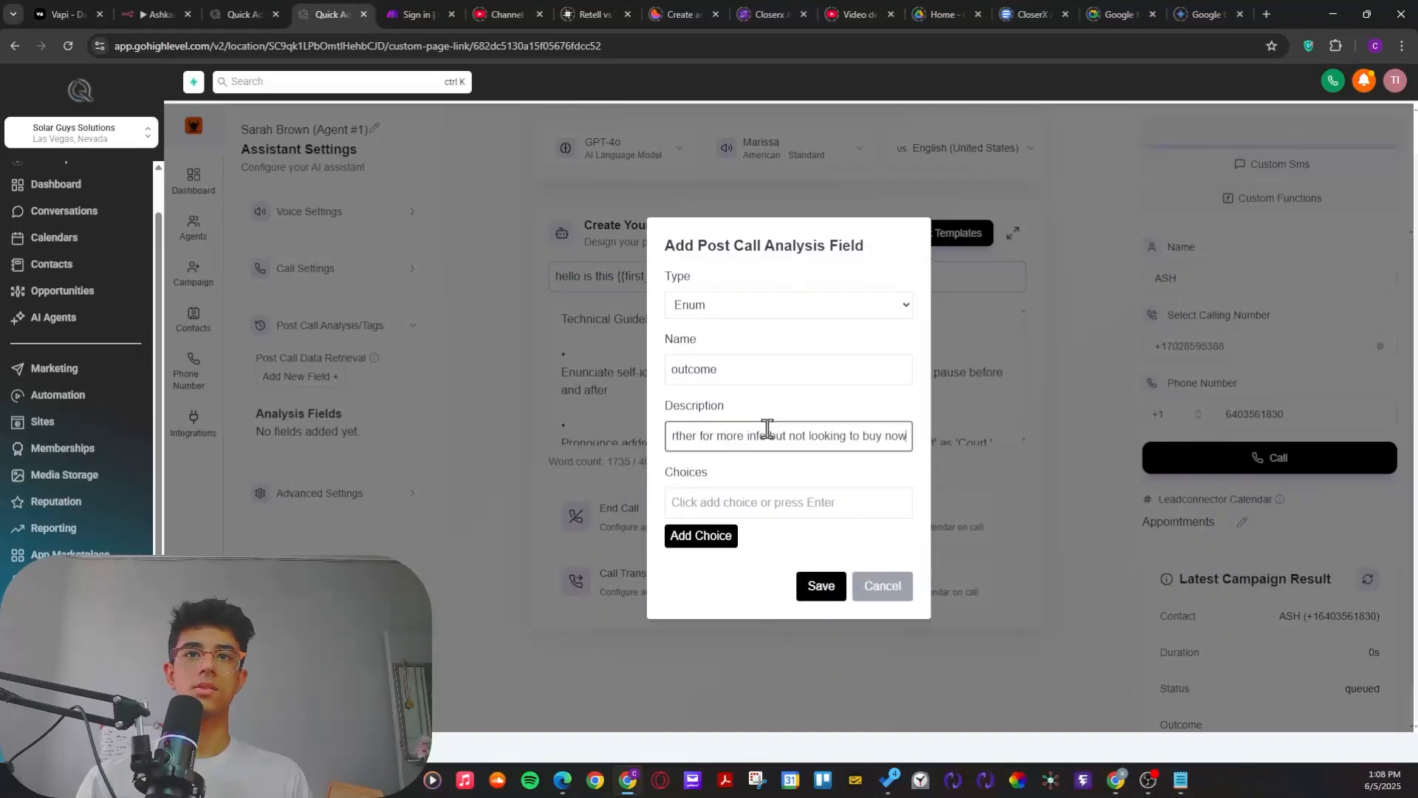
Step: Replace the outcome field's description with the full classification prompt from Notepad
{"action": "key", "text": "ctrl+a"}
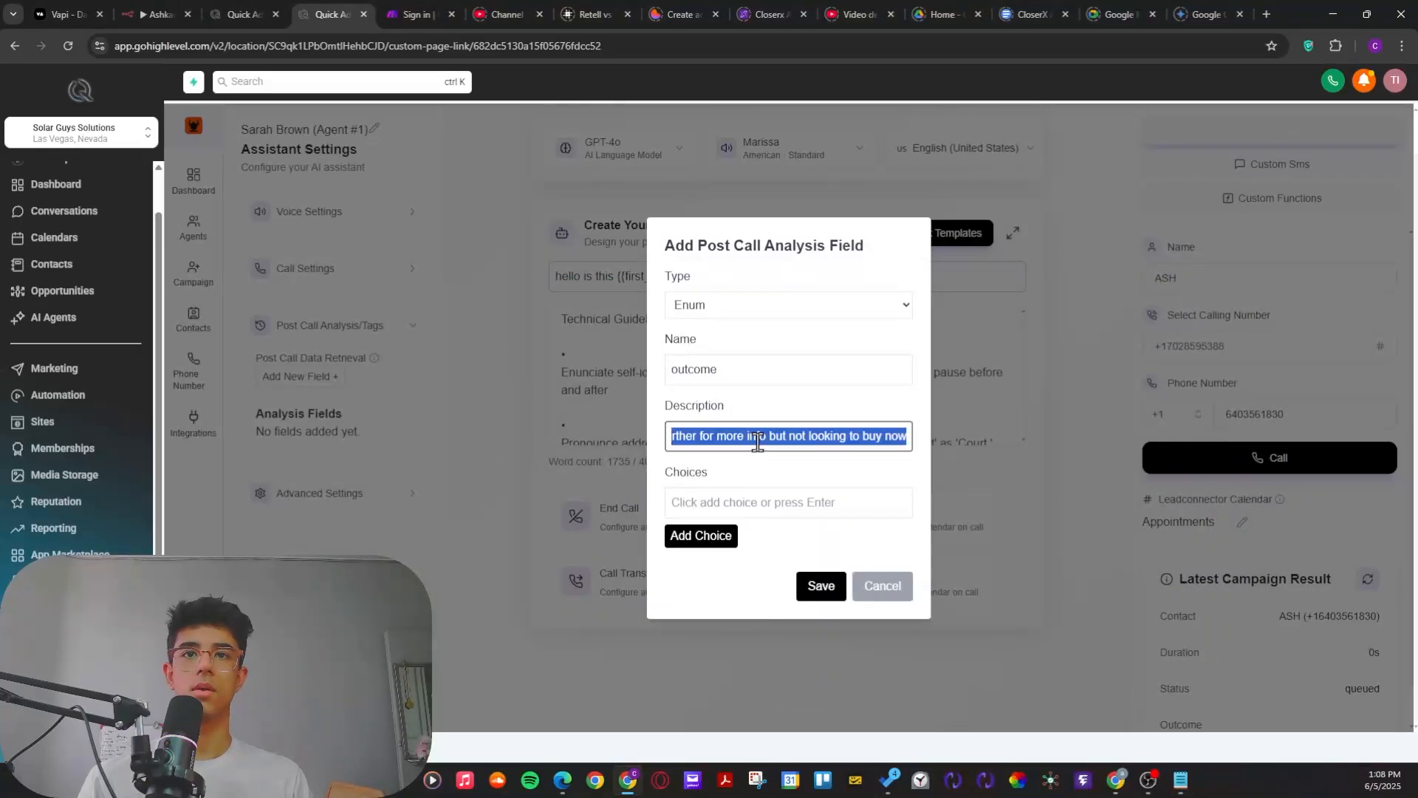
{"action": "key", "text": "alt+Tab"}
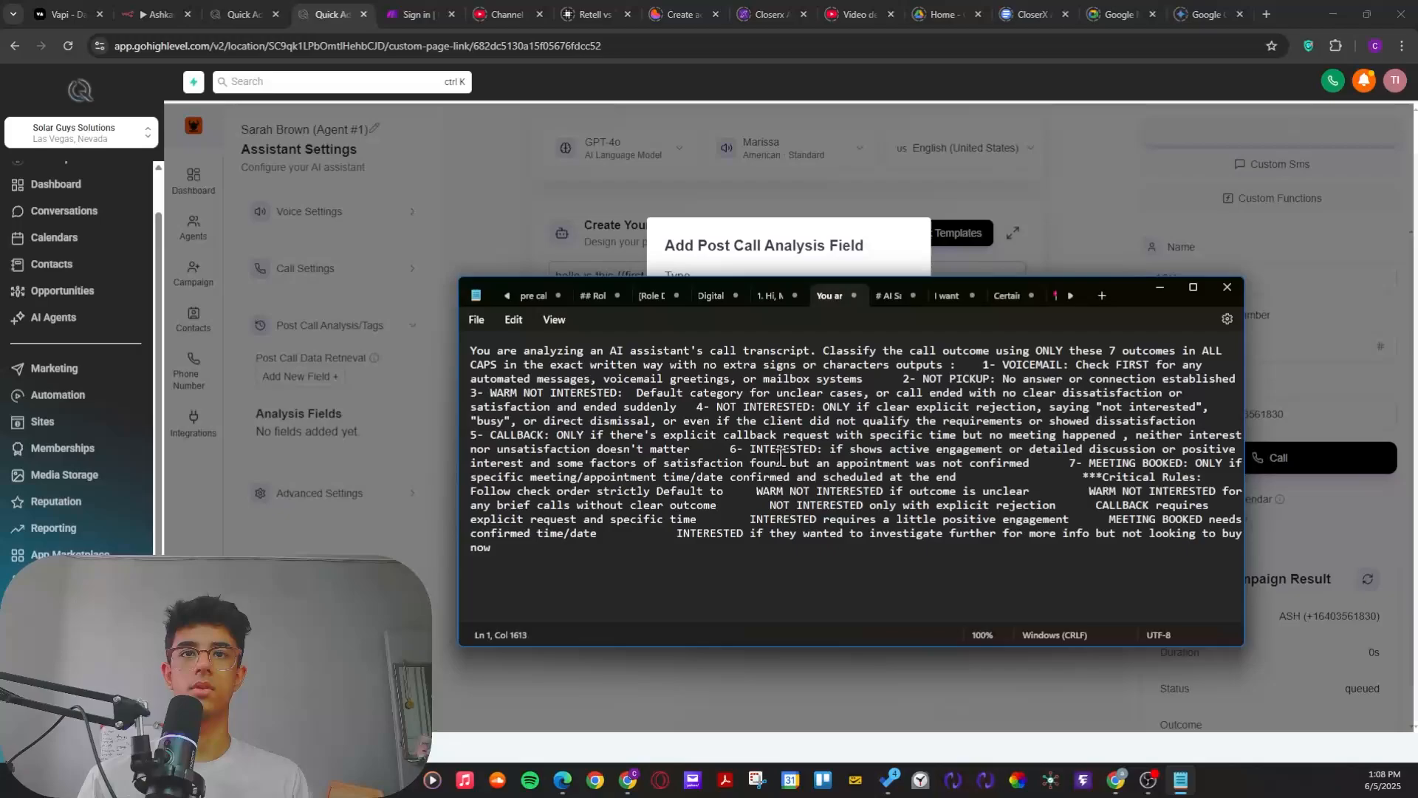
{"action": "double_click", "coordinate": [841, 474]}
{"action": "key", "text": "ctrl+a"}
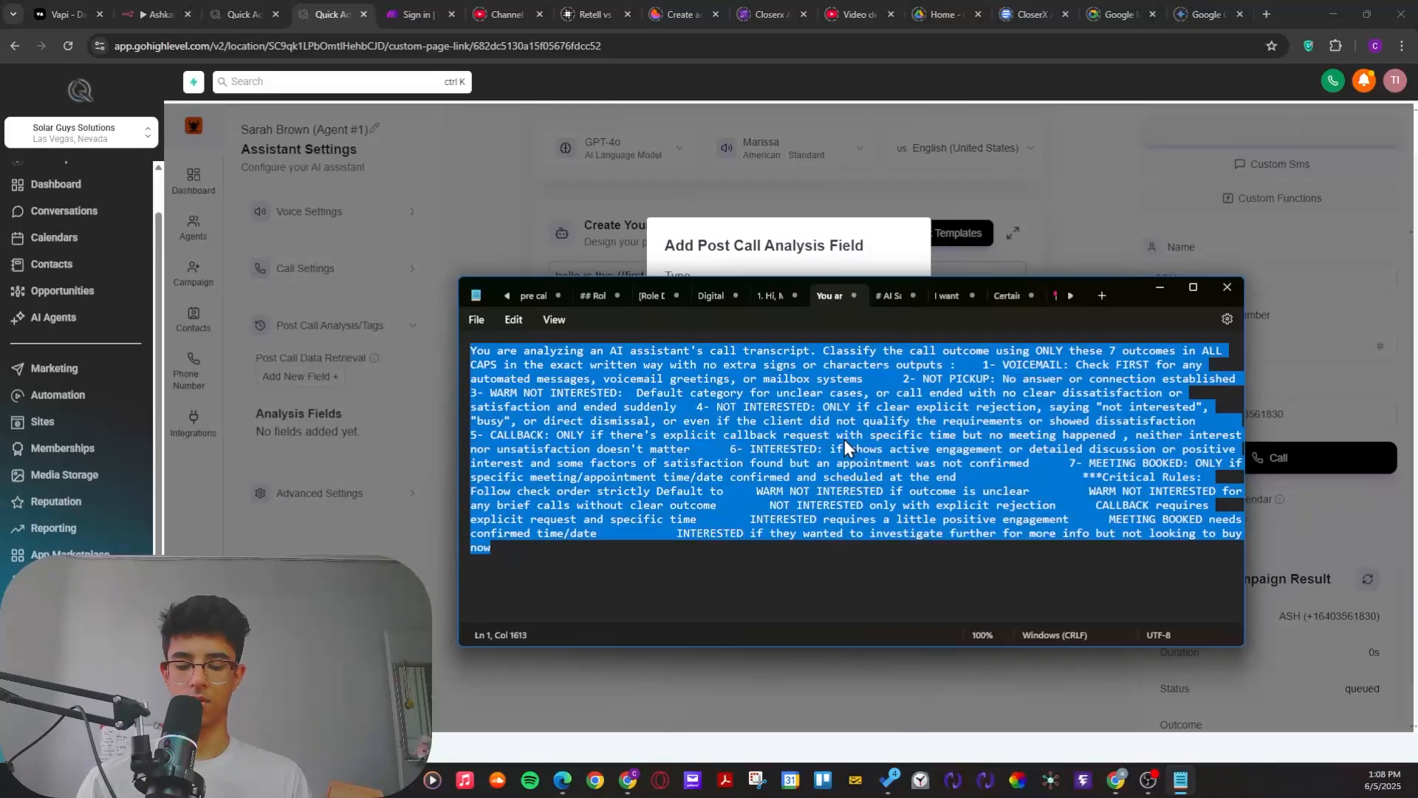
{"action": "left_click", "coordinate": [1160, 287]}
{"action": "key", "text": "ctrl+a"}
{"action": "key", "text": "ctrl+v"}
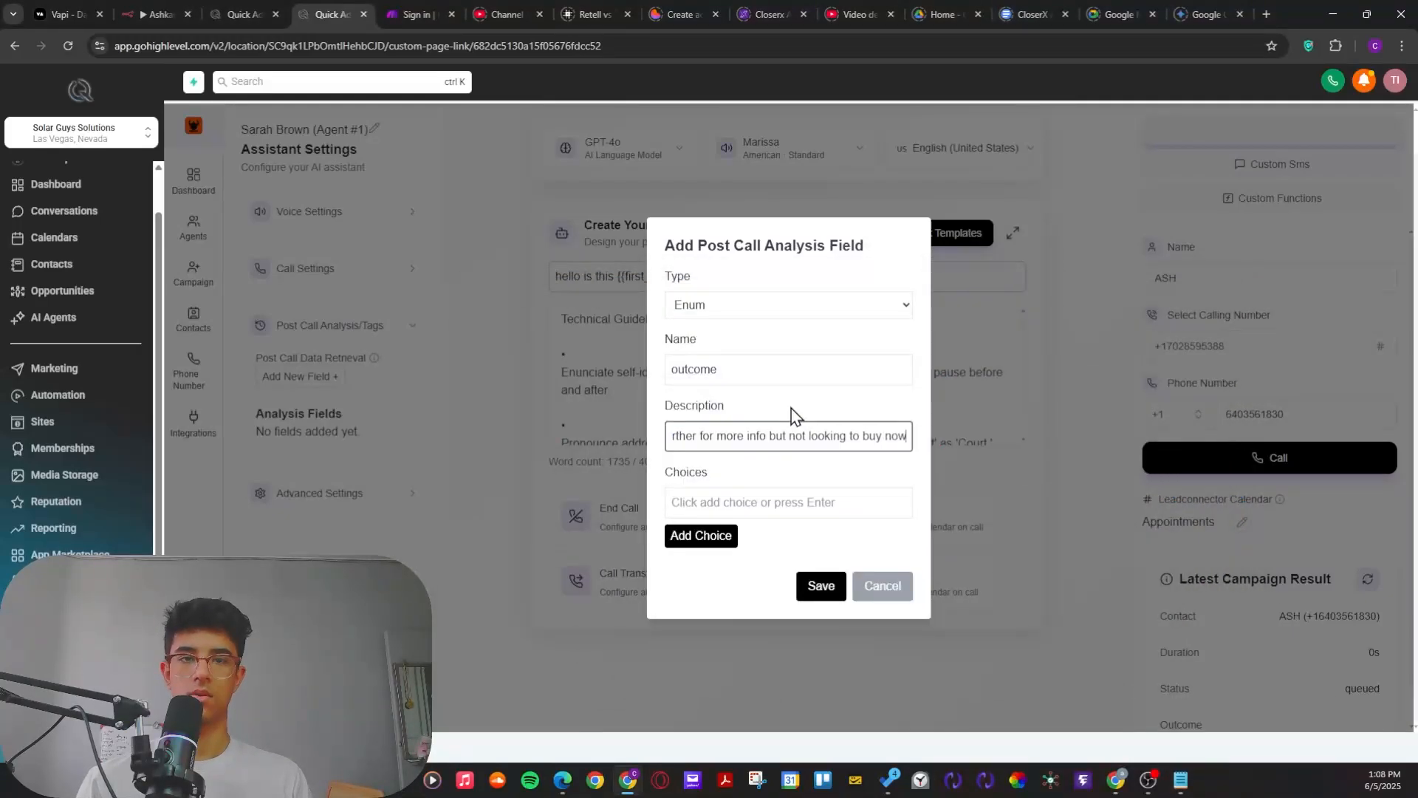
Step: Return to Notepad and review the prompt's instruction to classify calls using only 7 outcomes in ALL CAPS
{"action": "left_click", "coordinate": [725, 502]}
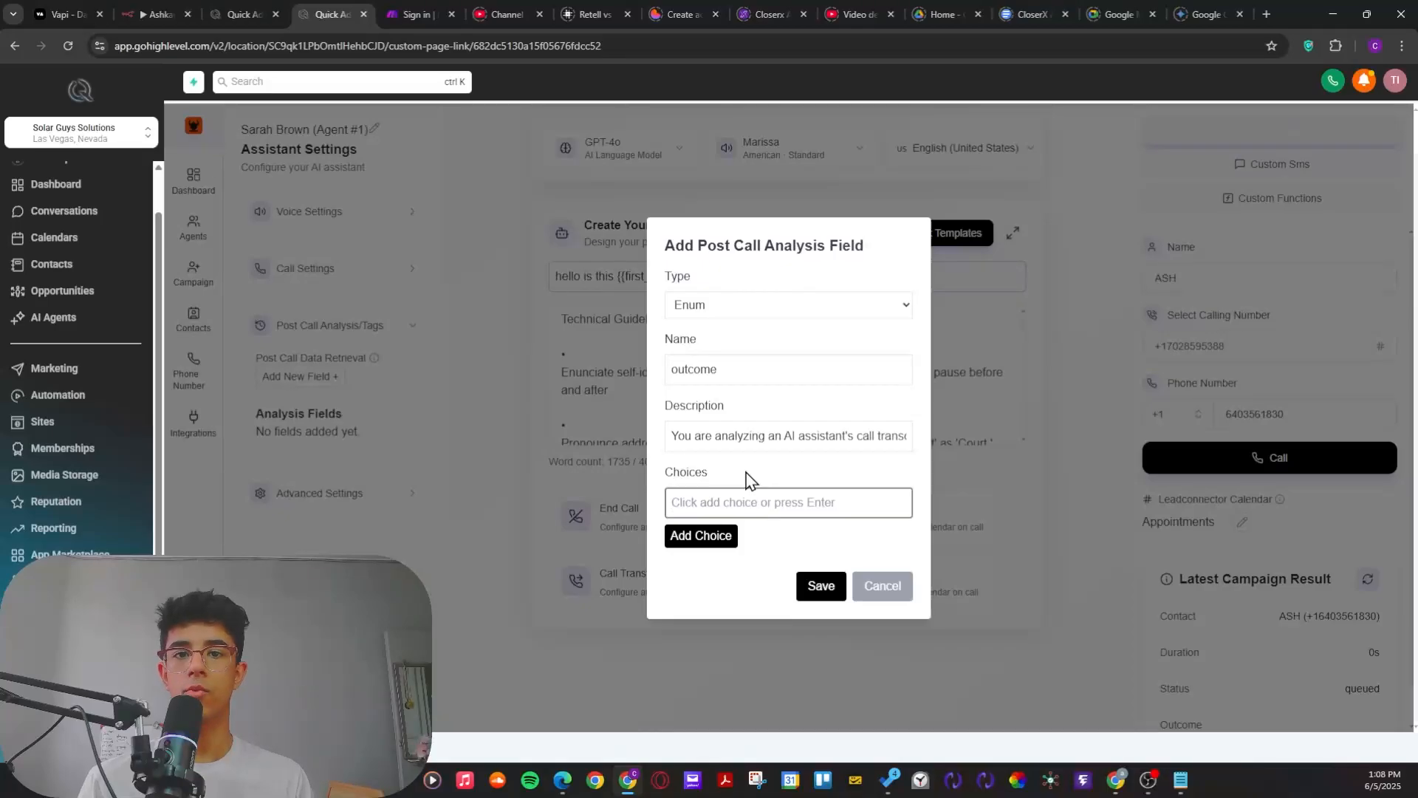
{"action": "key", "text": "alt+Tab"}
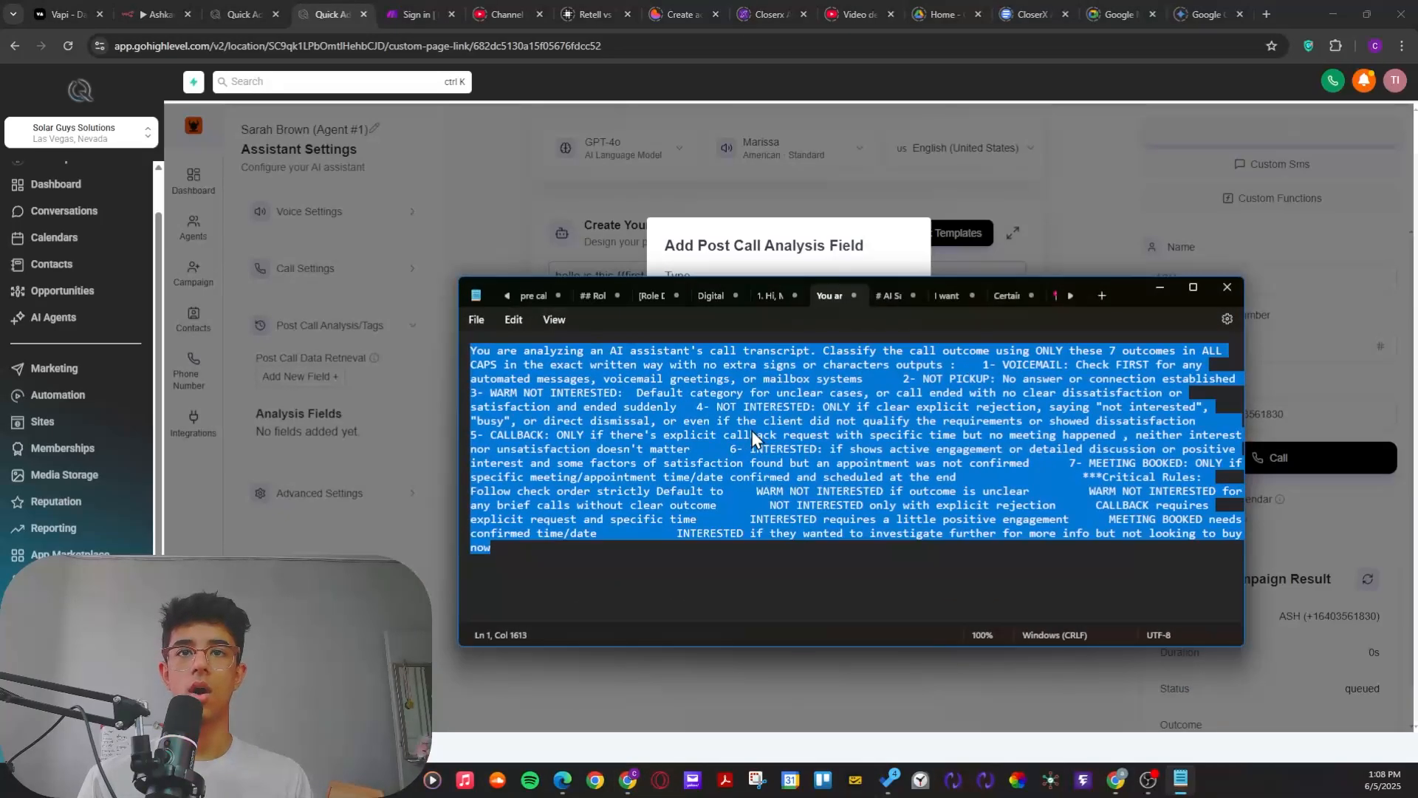
{"action": "left_click_drag", "start_coordinate": [746, 585], "coordinate": [558, 463]}
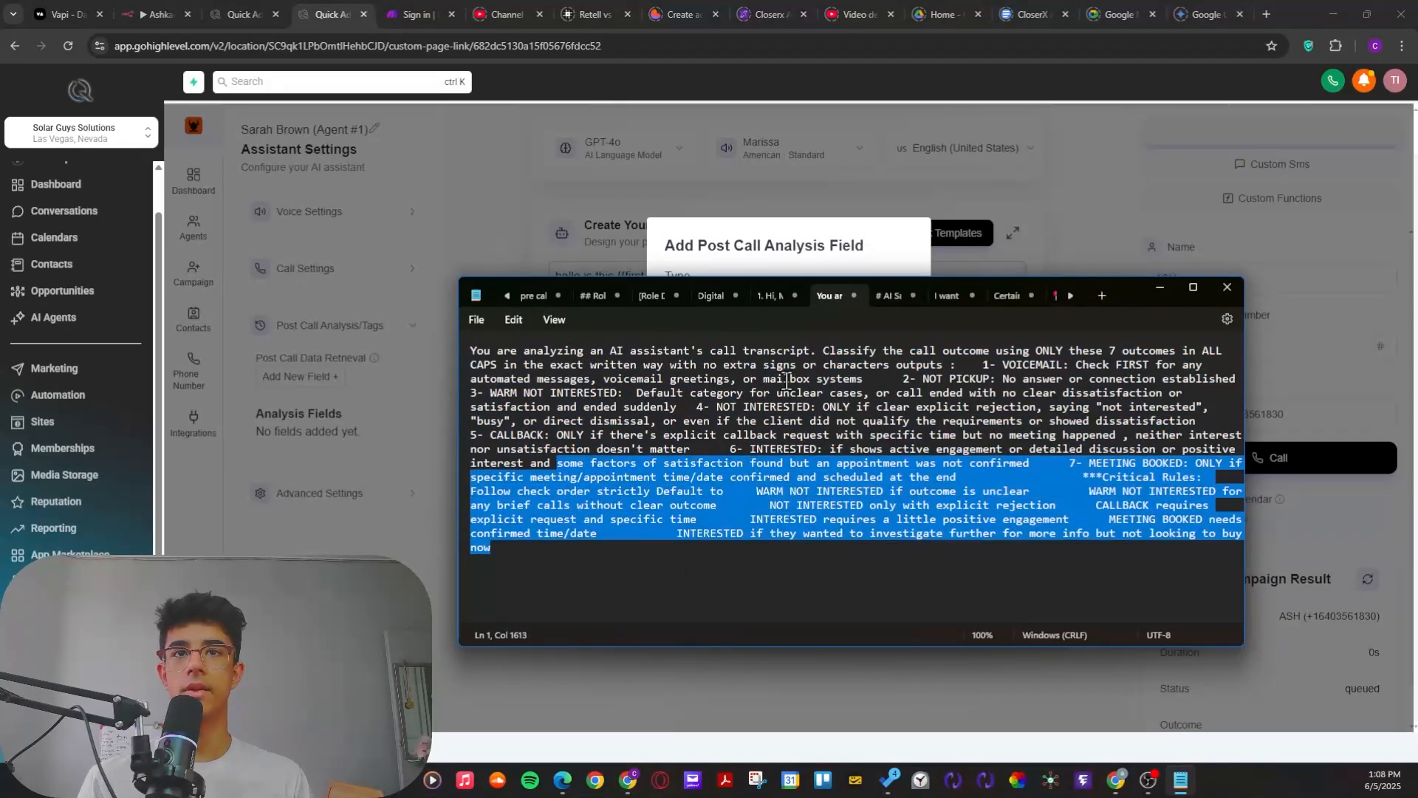
{"action": "left_click_drag", "start_coordinate": [1070, 356], "coordinate": [1106, 363]}
{"action": "left_click", "coordinate": [1115, 354]}
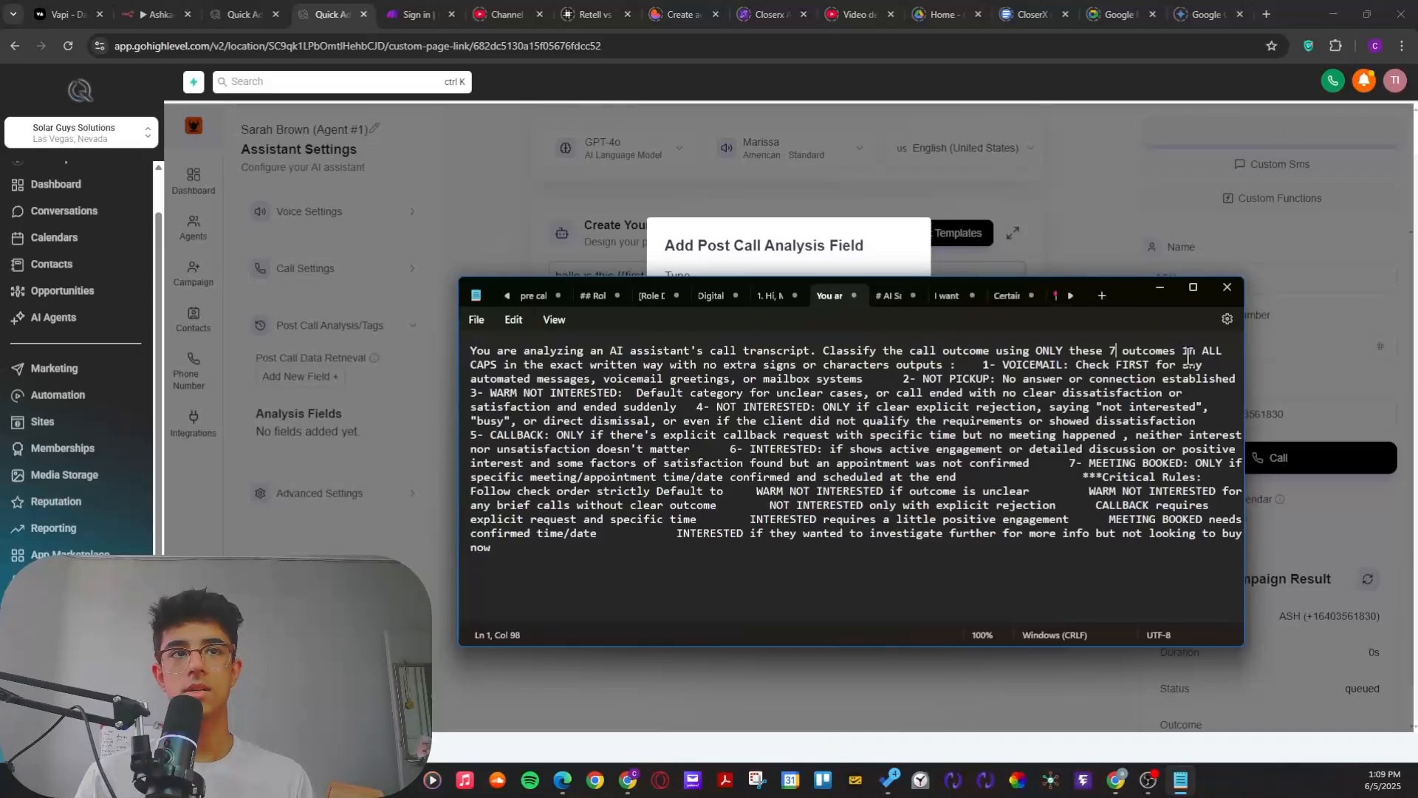
{"action": "left_click_drag", "start_coordinate": [1190, 356], "coordinate": [1223, 356]}
{"action": "left_click", "coordinate": [1217, 365]}
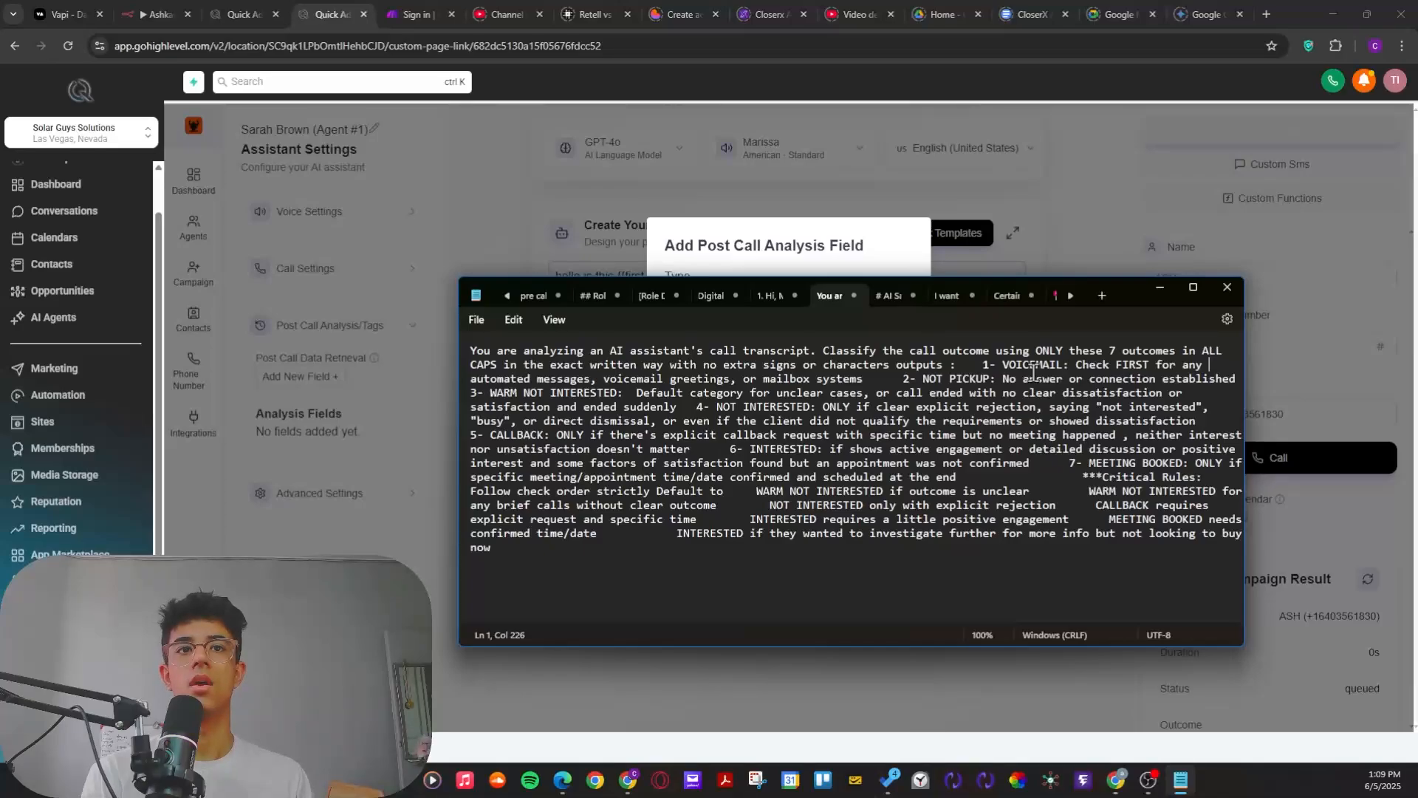
{"action": "left_click_drag", "start_coordinate": [1136, 296], "coordinate": [846, 715]}
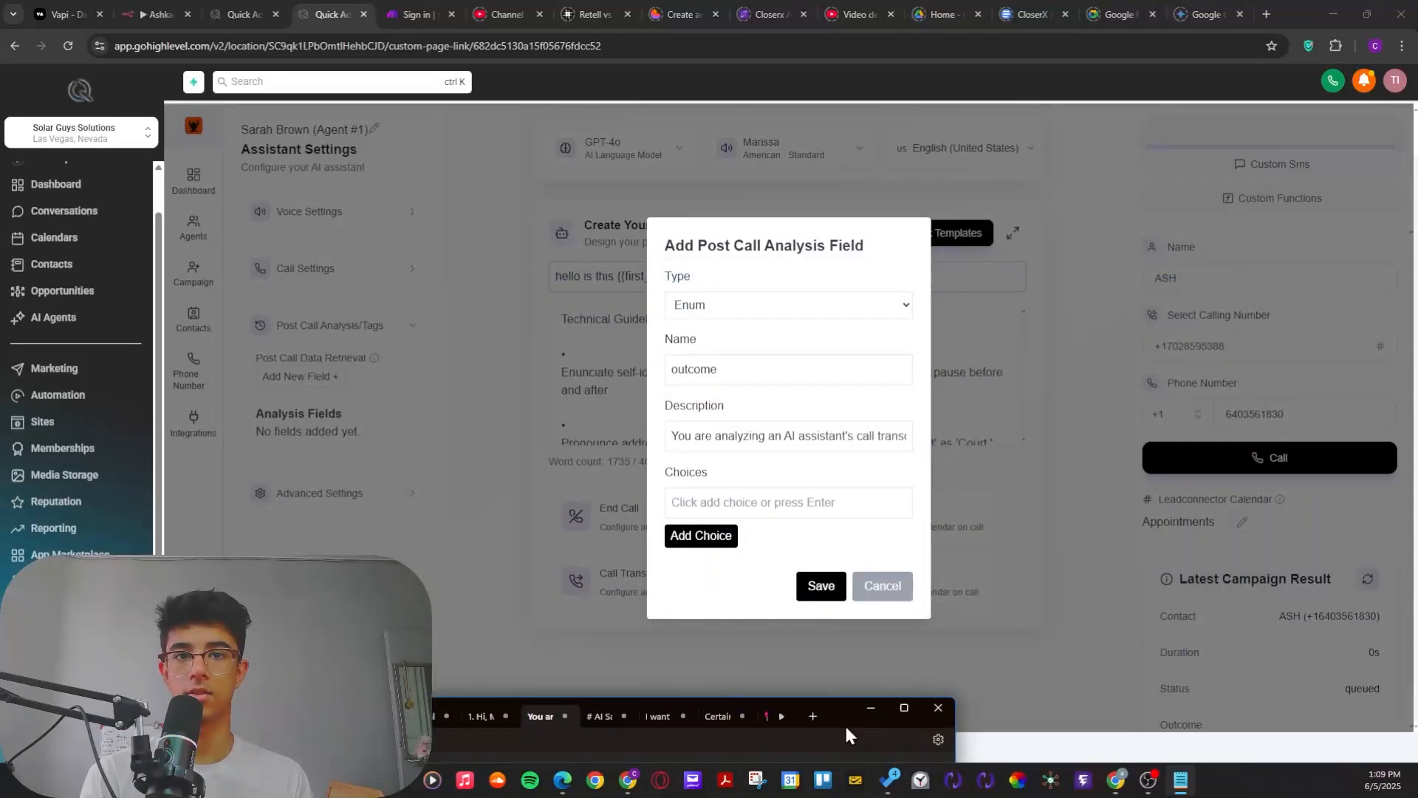
{"action": "left_click_drag", "start_coordinate": [844, 724], "coordinate": [982, 240]}
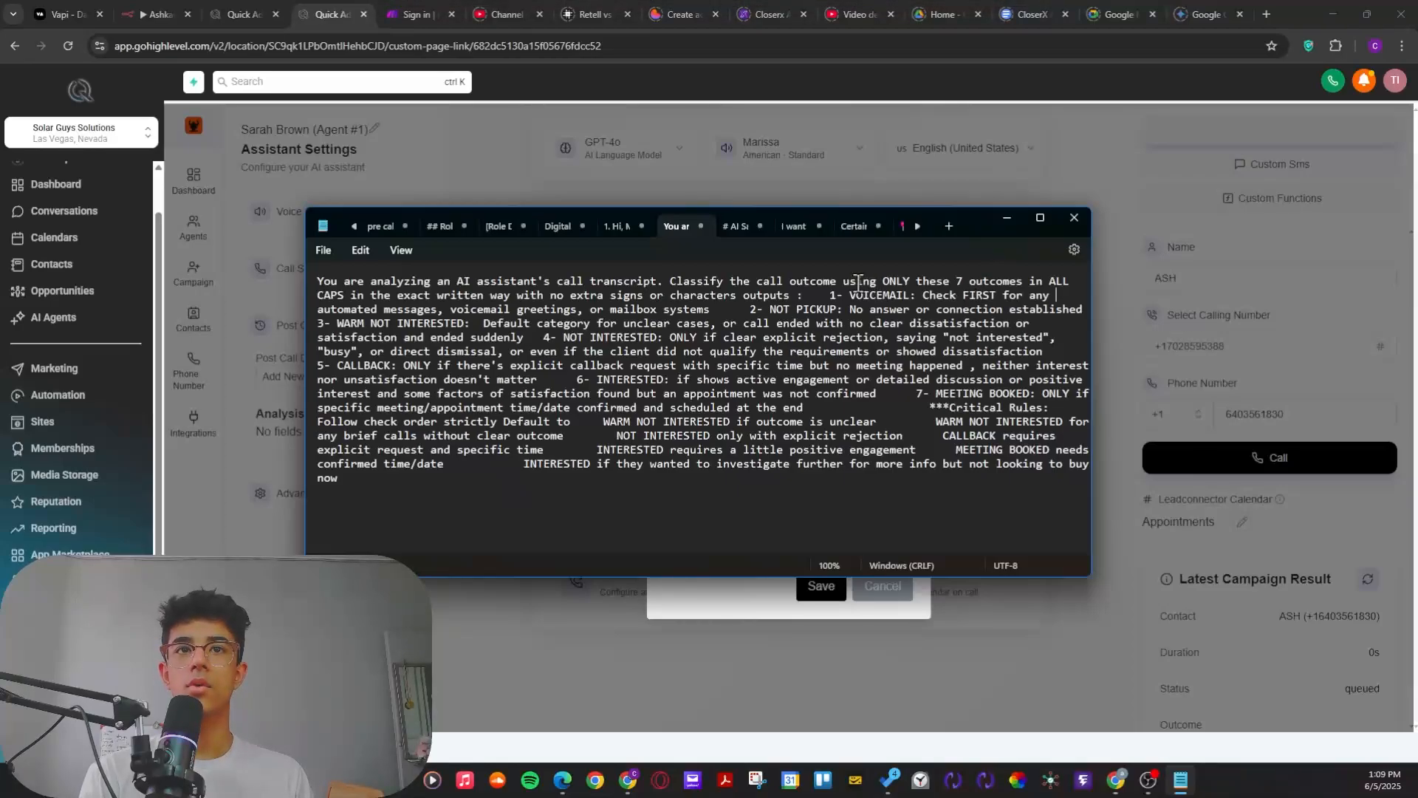
Step: Go through the call outcomes defined in the Notepad prompt, including VOICEMAIL, NOT PICKUP and INTERESTED, and minimize Notepad
{"action": "left_click_drag", "start_coordinate": [829, 295], "coordinate": [870, 296]}
{"action": "left_click_drag", "start_coordinate": [752, 312], "coordinate": [812, 316]}
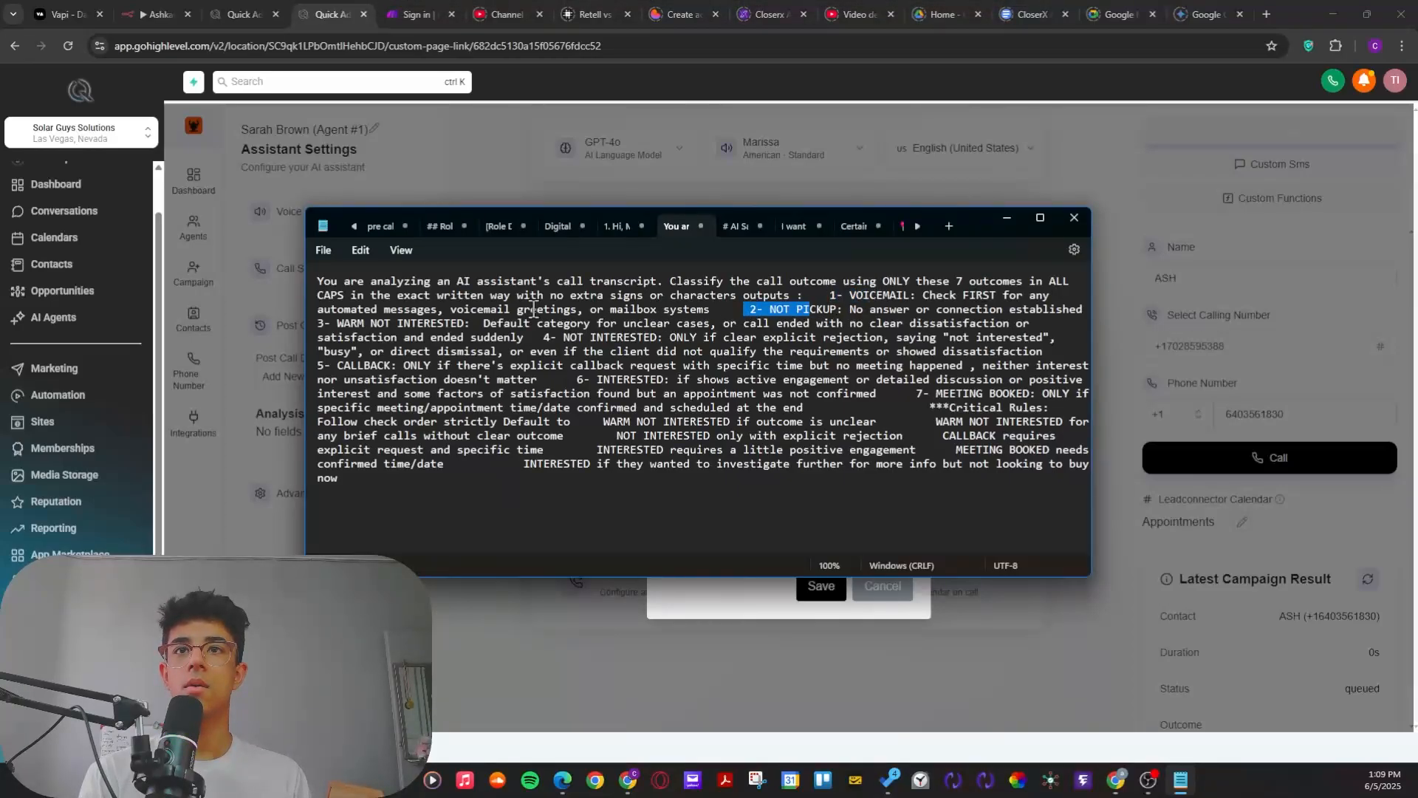
{"action": "left_click_drag", "start_coordinate": [316, 322], "coordinate": [437, 330]}
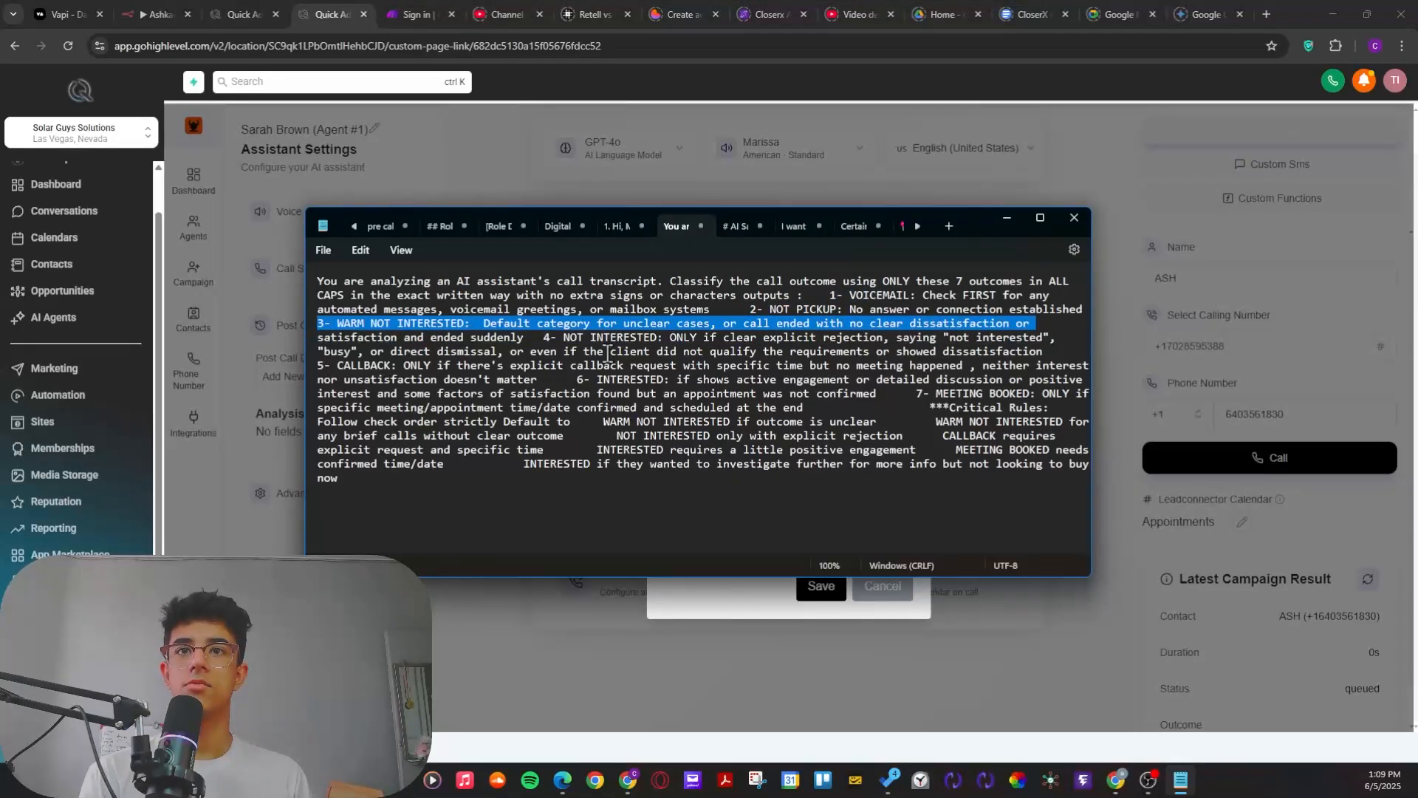
{"action": "left_click_drag", "start_coordinate": [531, 337], "coordinate": [653, 337]}
{"action": "left_click_drag", "start_coordinate": [570, 379], "coordinate": [676, 380]}
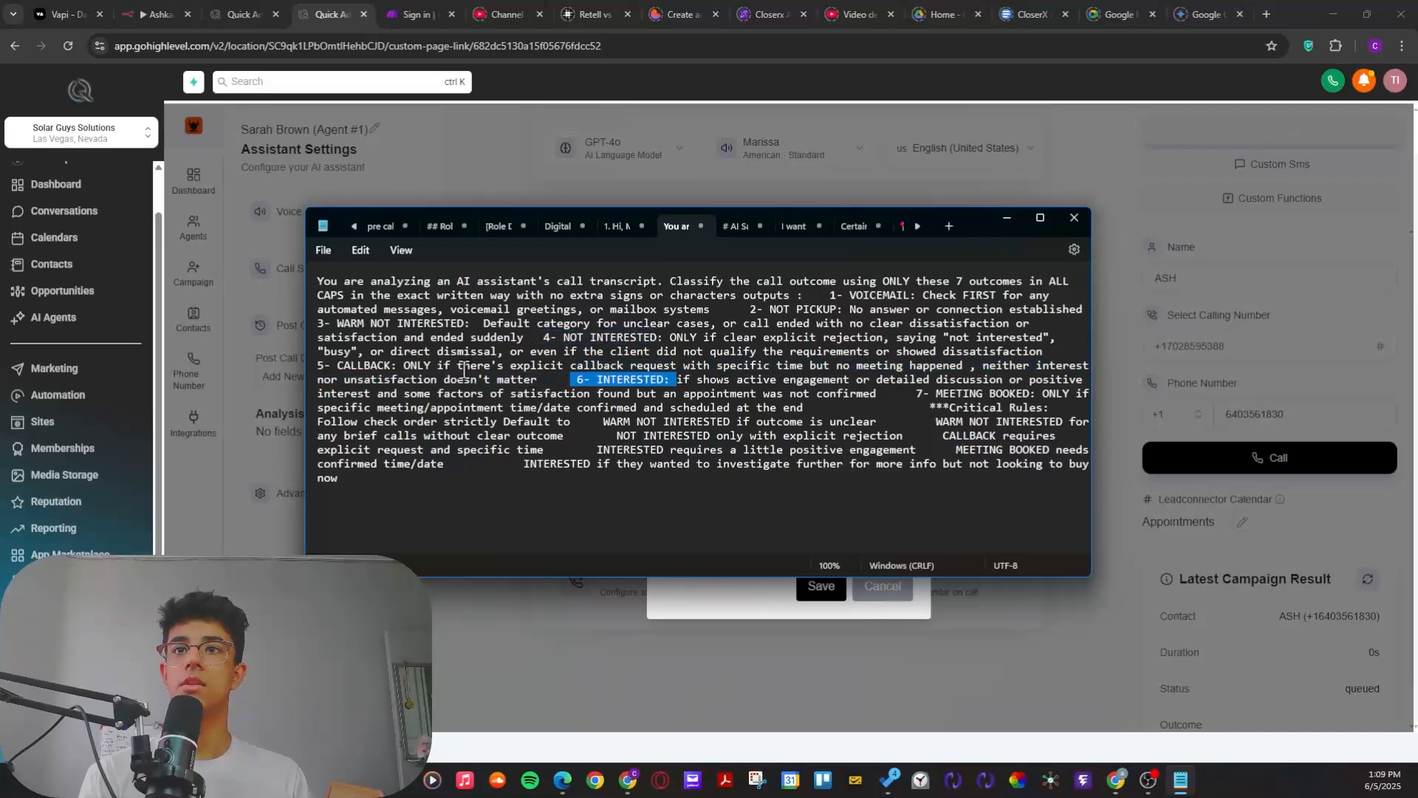
{"action": "left_click_drag", "start_coordinate": [392, 365], "coordinate": [309, 374]}
{"action": "left_click_drag", "start_coordinate": [914, 415], "coordinate": [959, 421]}
{"action": "left_click_drag", "start_coordinate": [1016, 354], "coordinate": [1011, 336]}
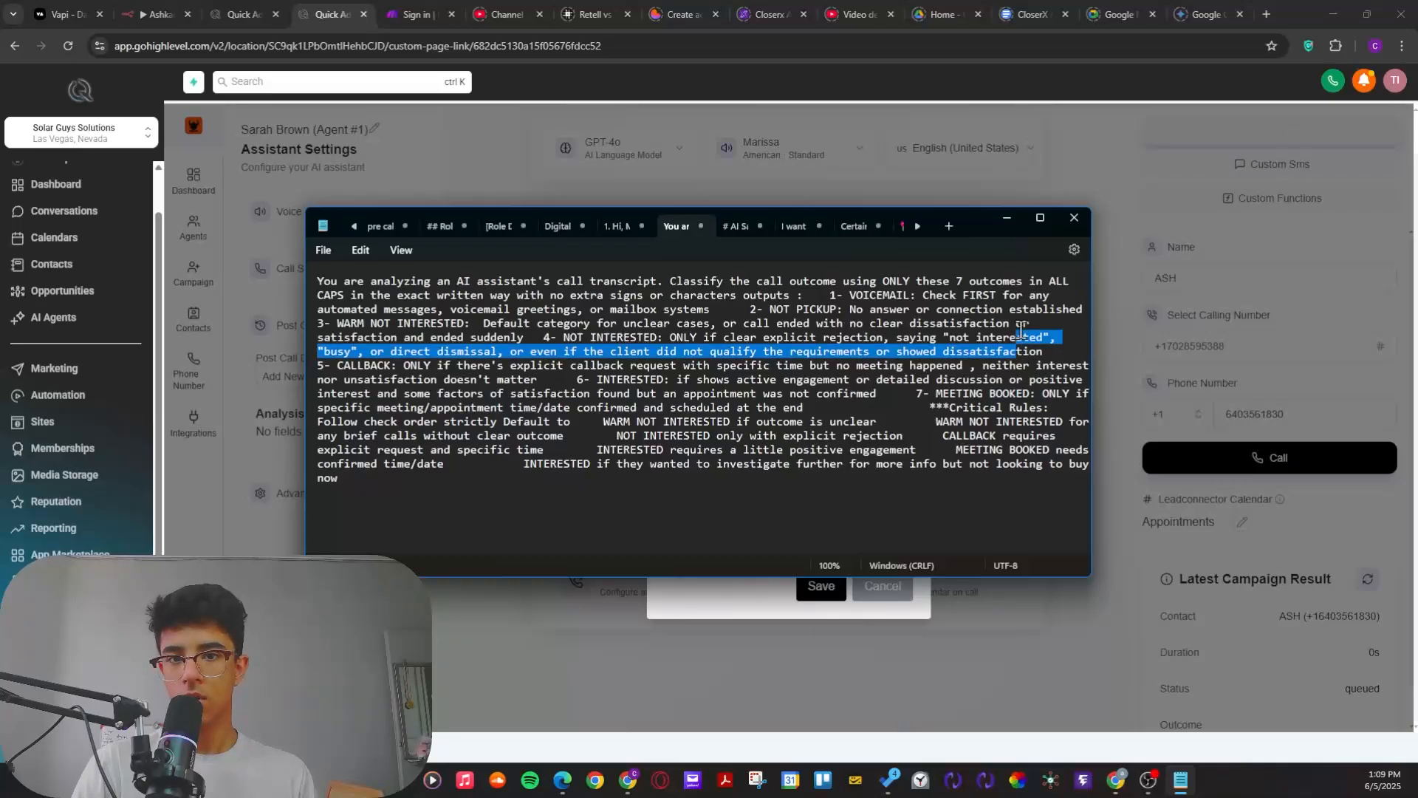
{"action": "double_click", "coordinate": [879, 295]}
{"action": "left_click", "coordinate": [1007, 218]}
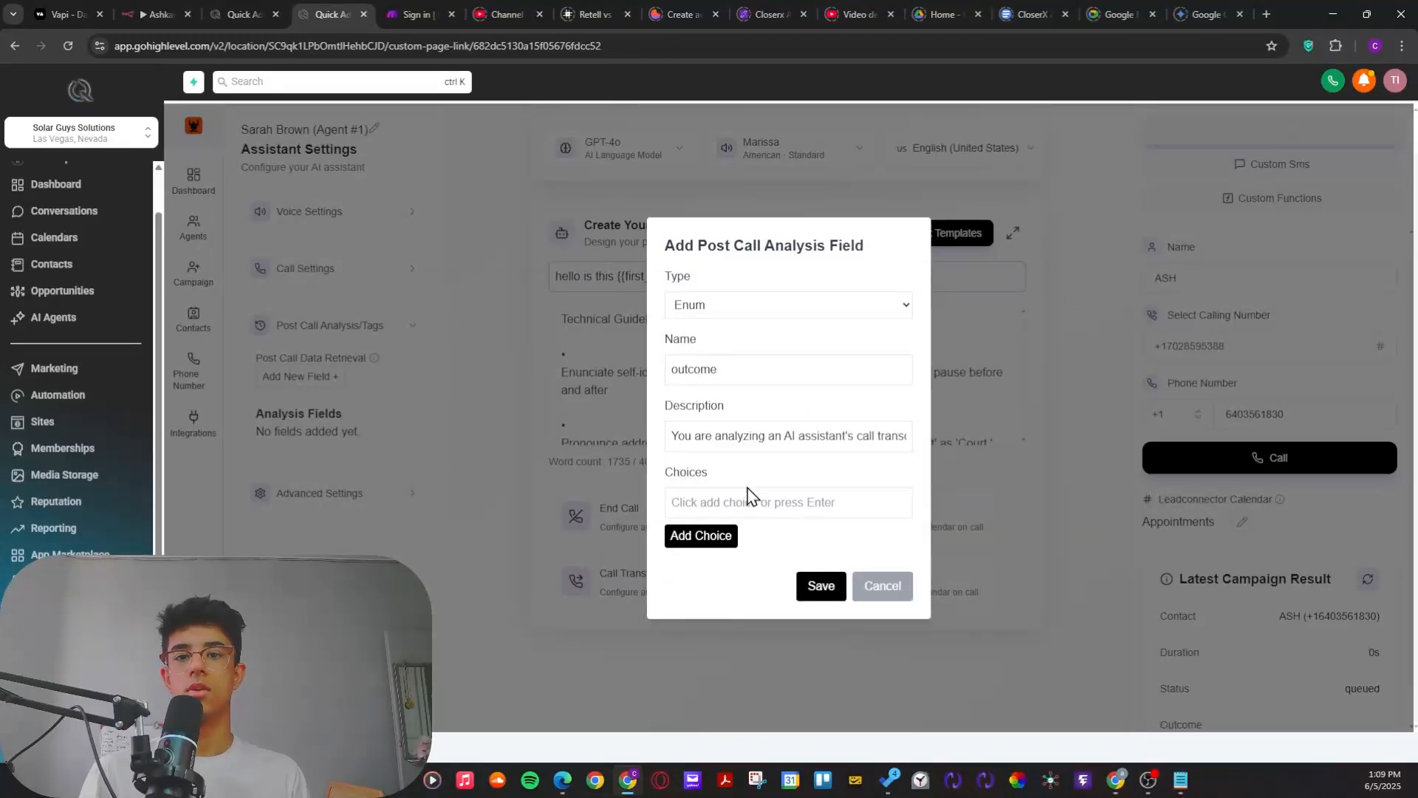
Step: Add voicemail and not pickup as choices for the outcome field
{"action": "left_click", "coordinate": [772, 510]}
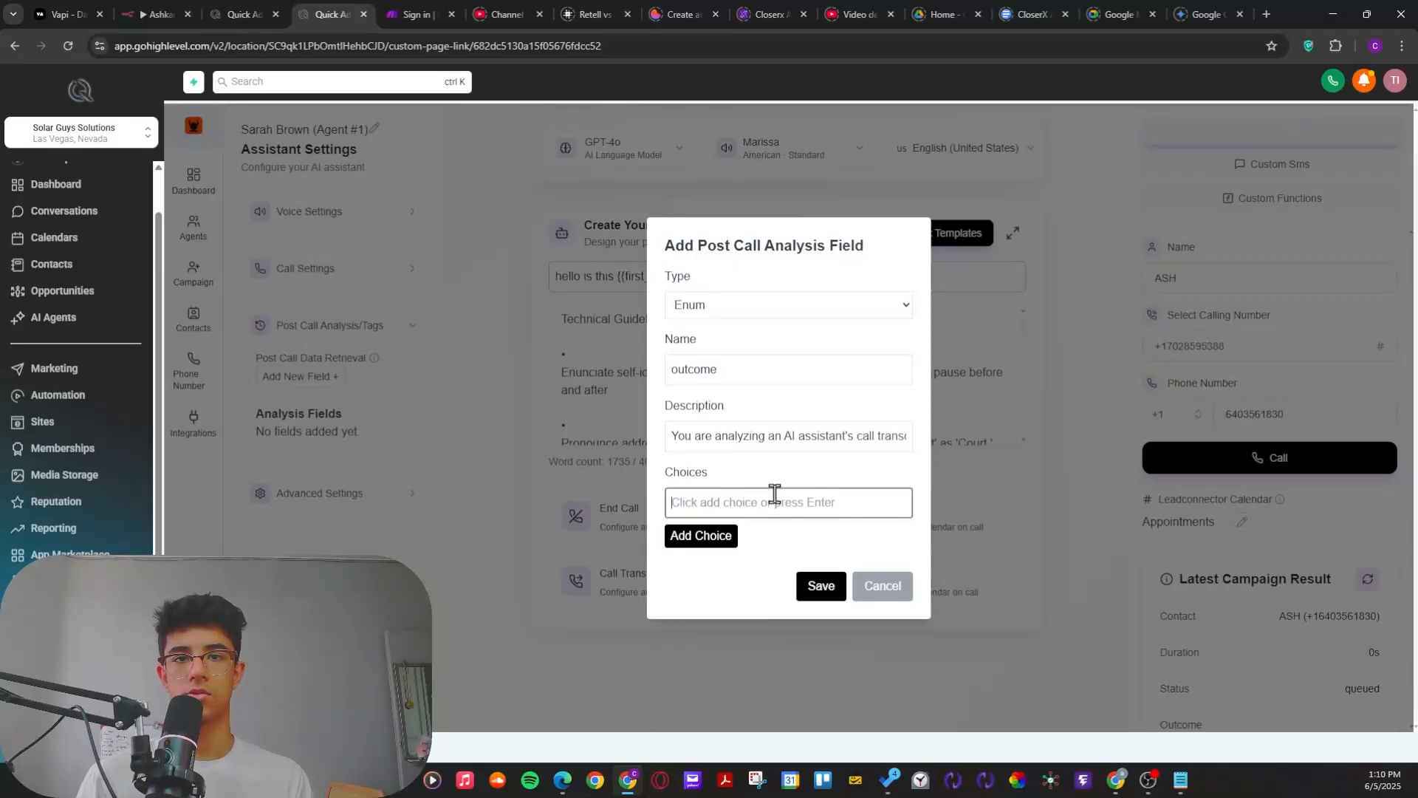
{"action": "type", "text": "voicemail"}
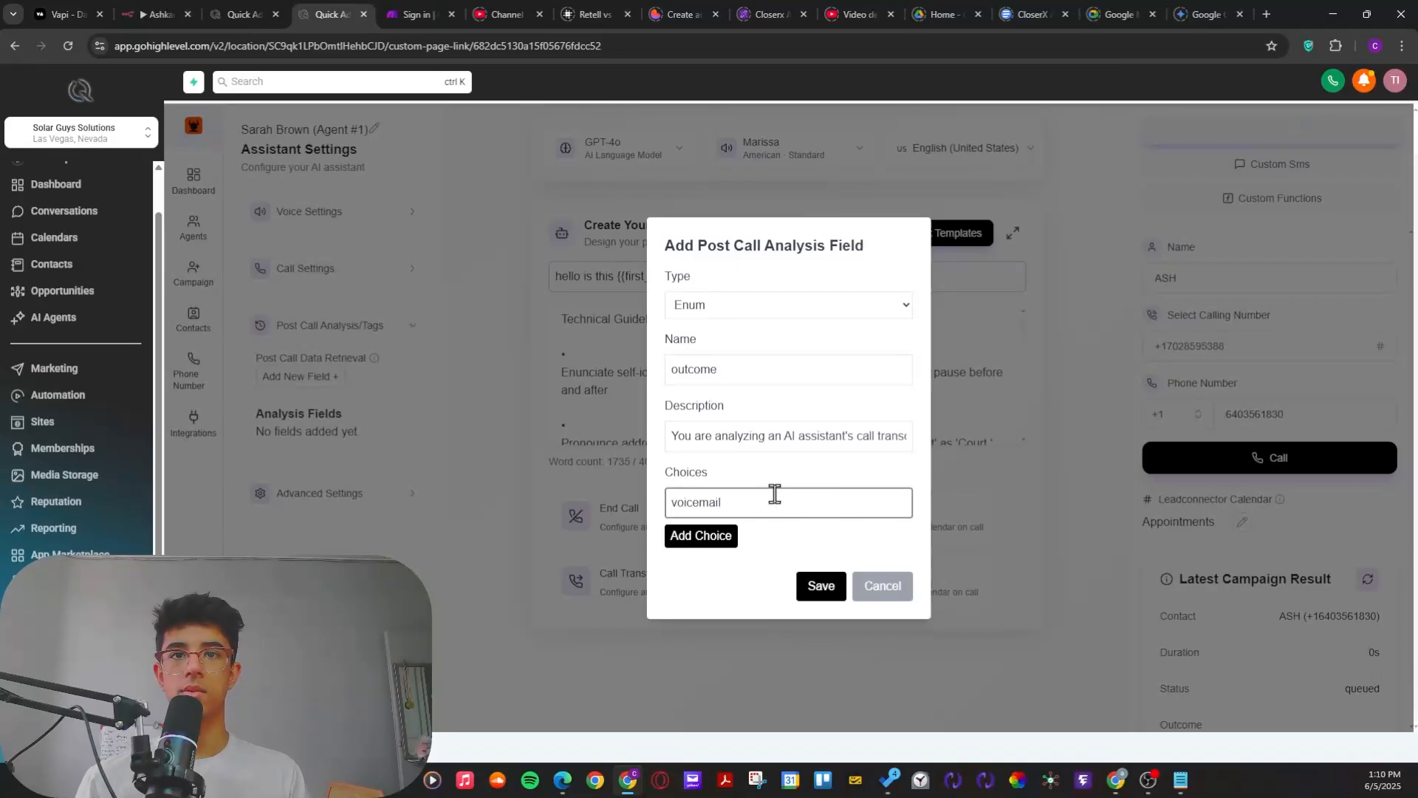
{"action": "left_click", "coordinate": [701, 537]}
{"action": "left_click", "coordinate": [728, 492]}
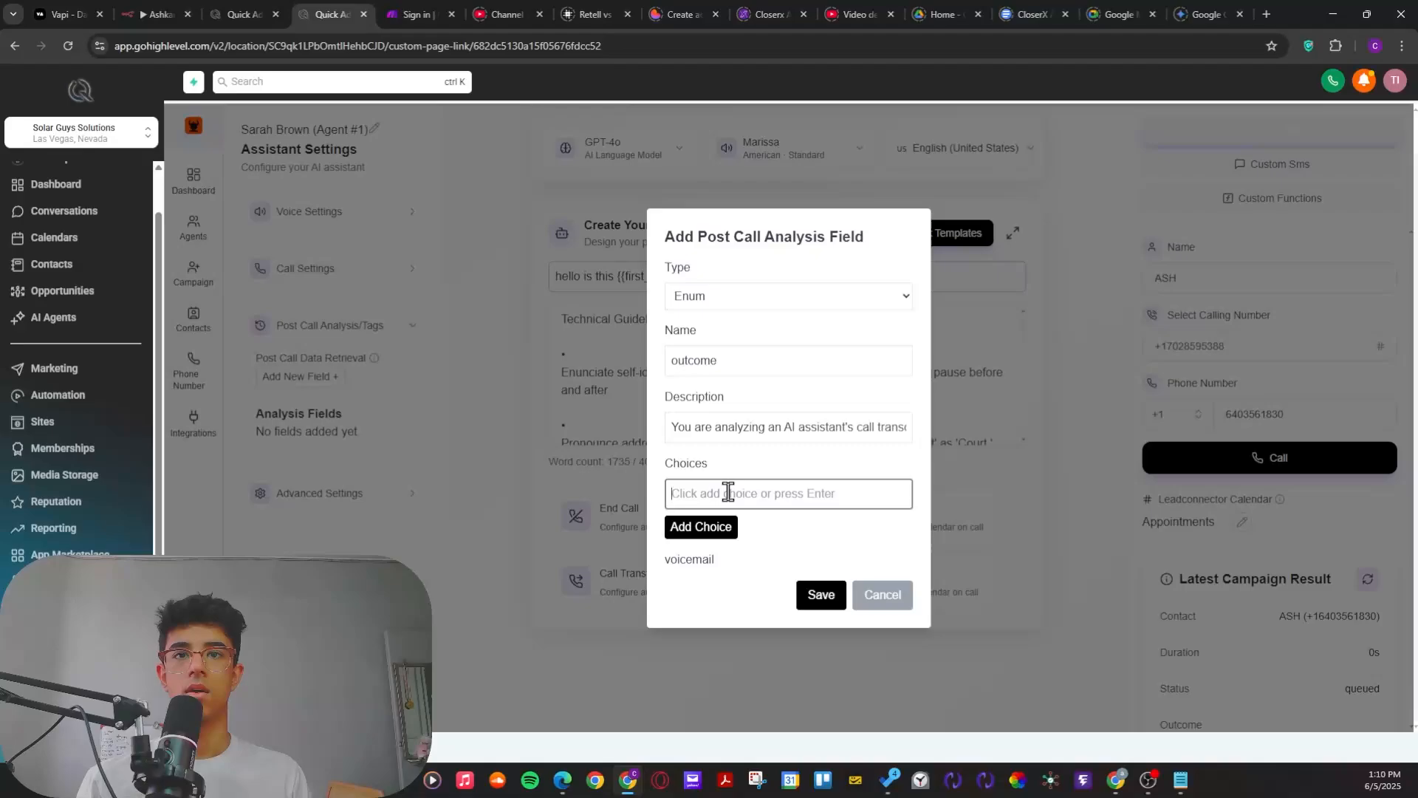
{"action": "type", "text": "not p"}
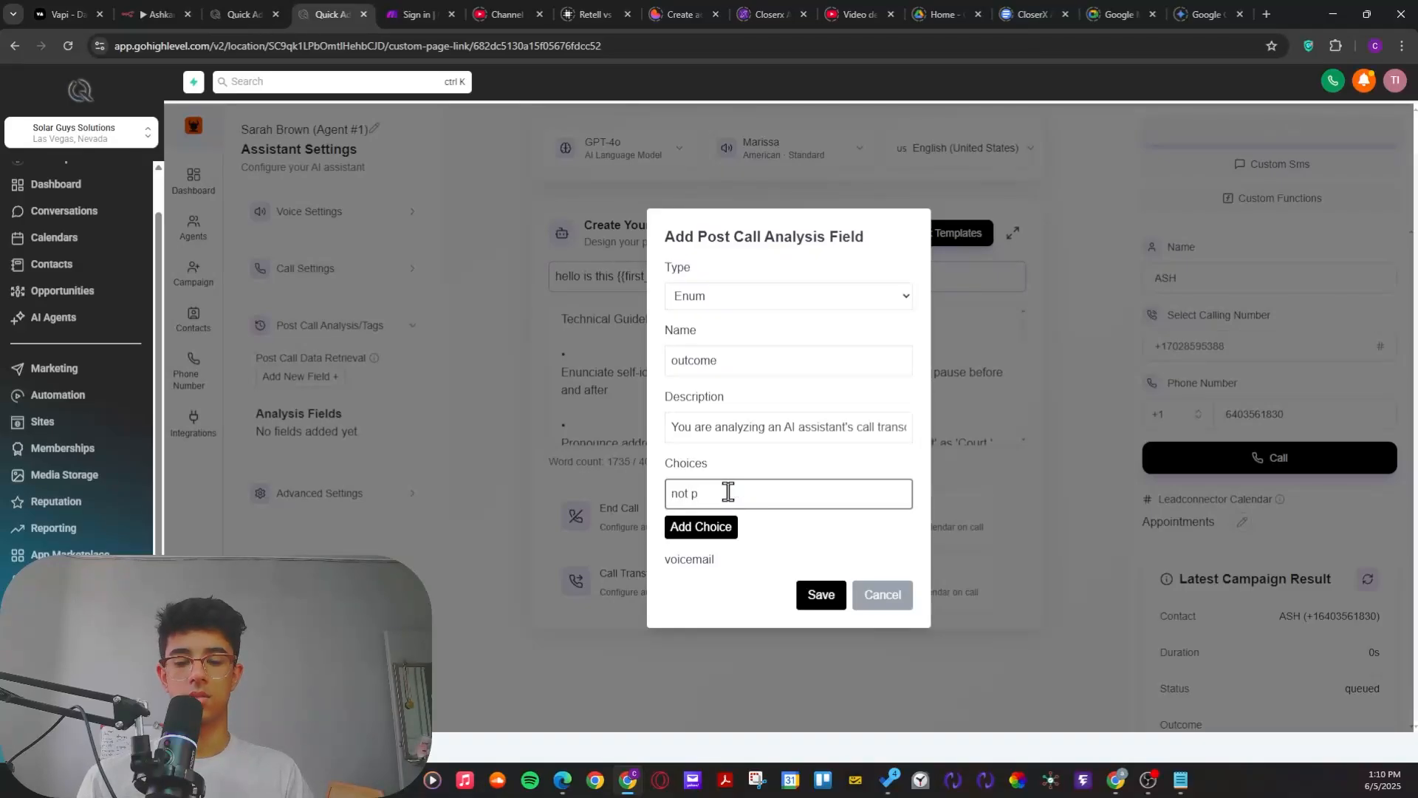
{"action": "type", "text": "ickup"}
{"action": "left_click", "coordinate": [694, 527]}
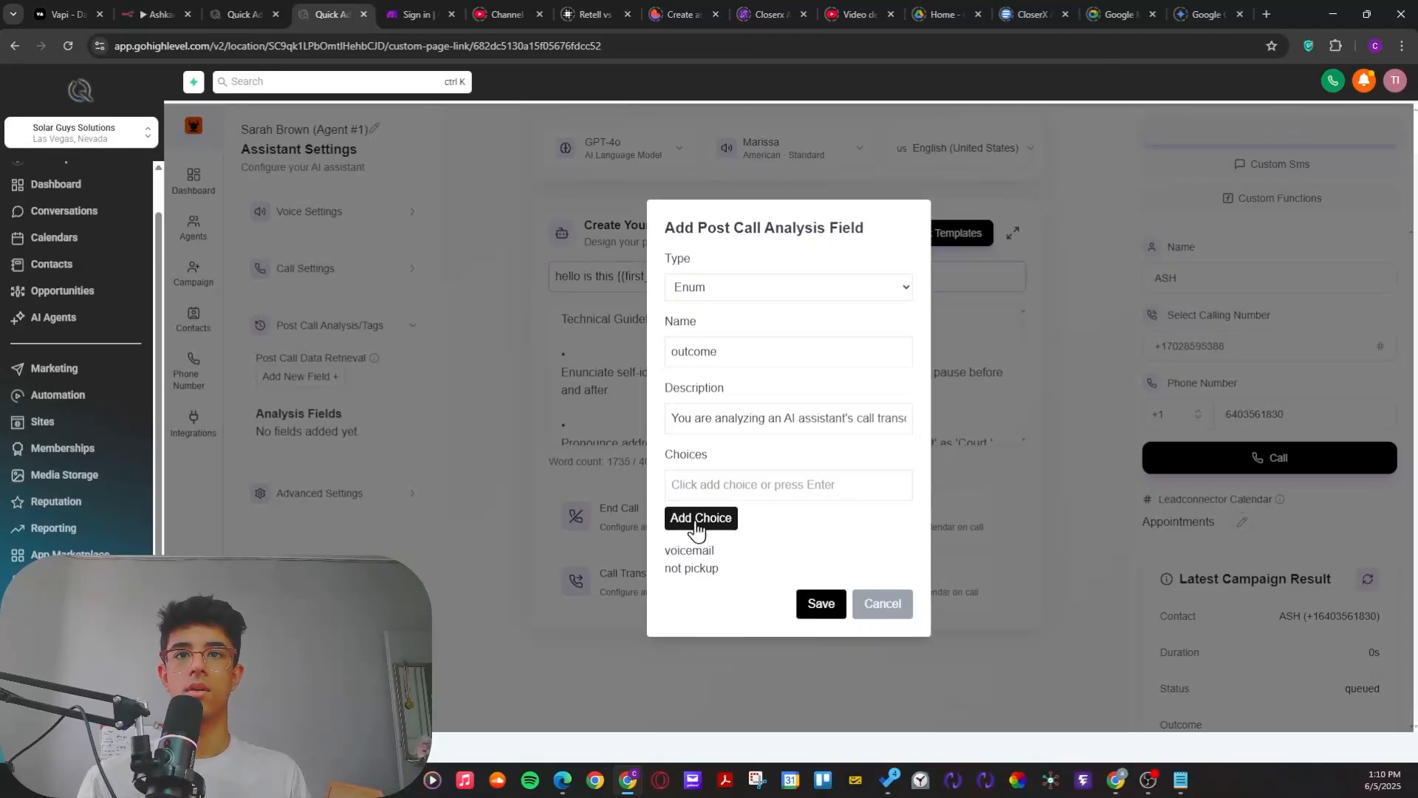
Step: Add interested and not interested to the outcome field's choices
{"action": "left_click", "coordinate": [722, 479]}
{"action": "type", "text": "intere"}
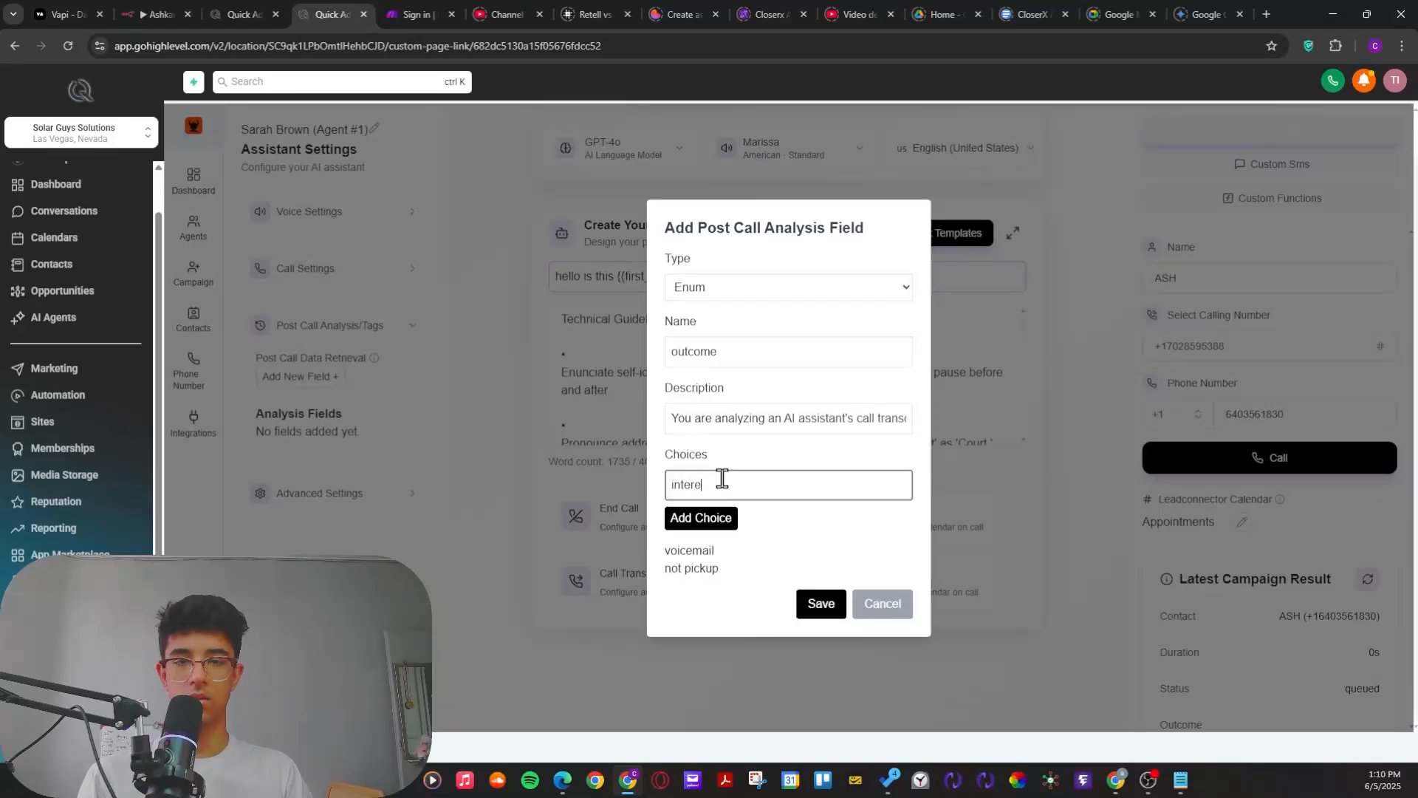
{"action": "type", "text": "sted"}
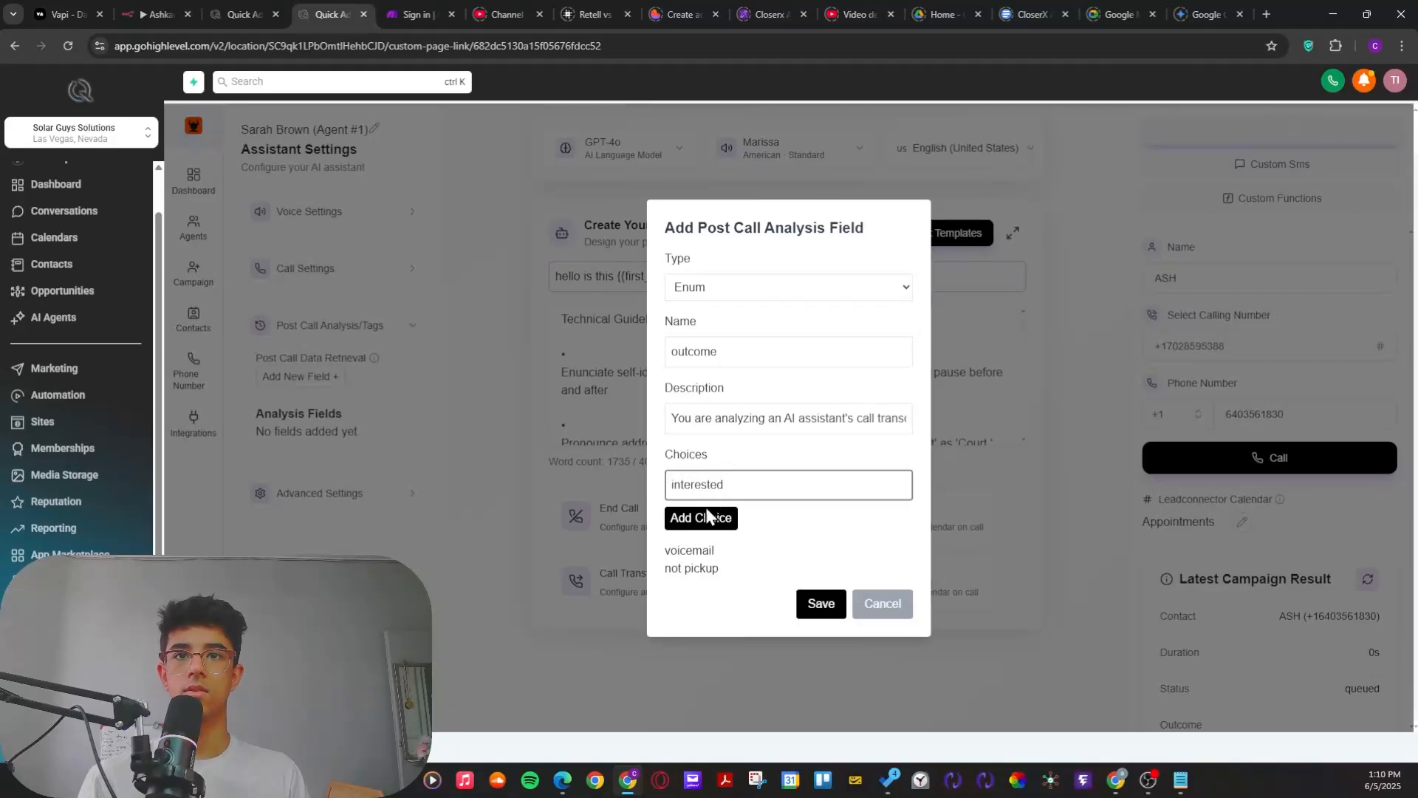
{"action": "left_click", "coordinate": [706, 518]}
{"action": "left_click", "coordinate": [731, 486]}
{"action": "type", "text": "not"}
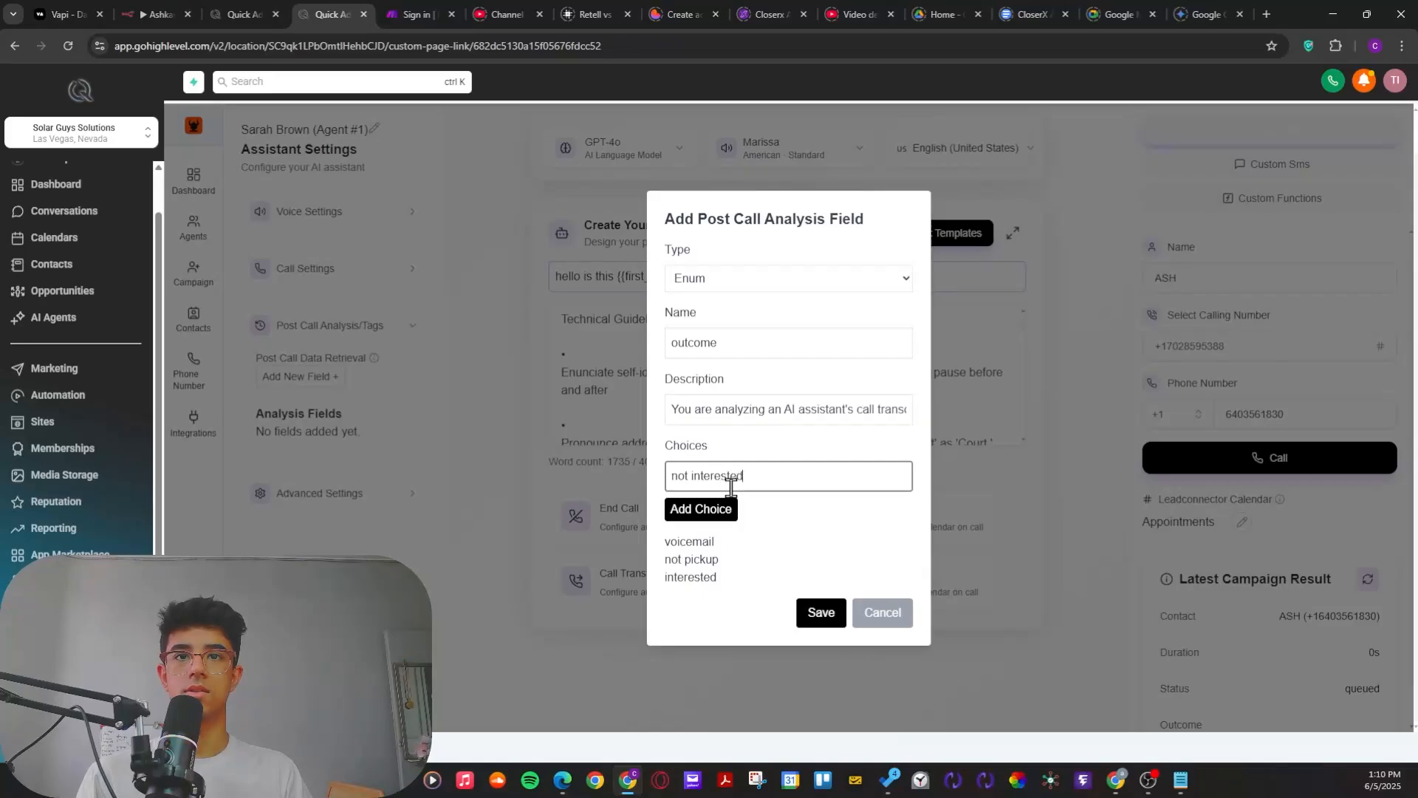
{"action": "type", "text": " interested"}
{"action": "left_click_drag", "start_coordinate": [745, 479], "coordinate": [656, 476]}
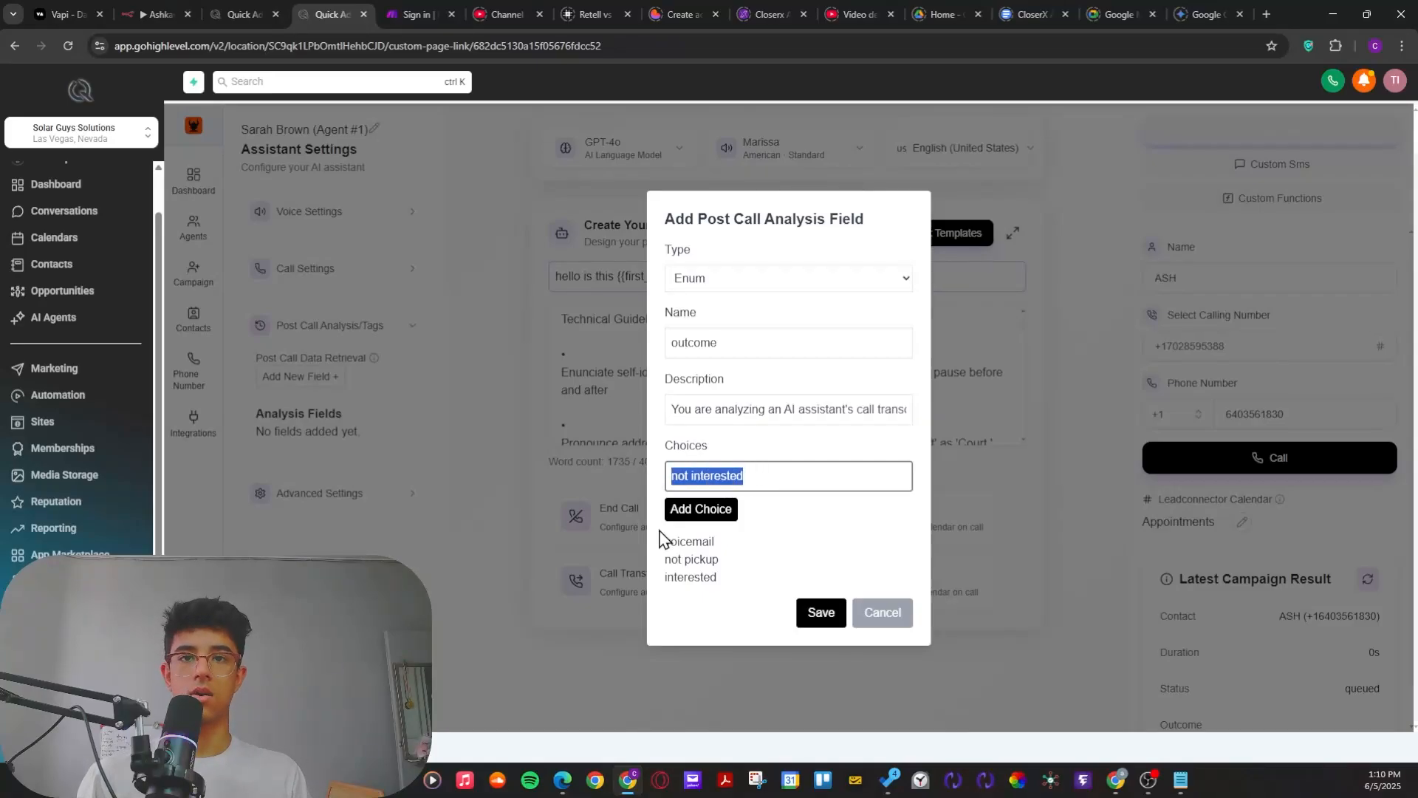
{"action": "left_click", "coordinate": [699, 510]}
Step: Add warm not interested as another choice for the outcome field
{"action": "left_click", "coordinate": [731, 469]}
{"action": "type", "text": "warm "}
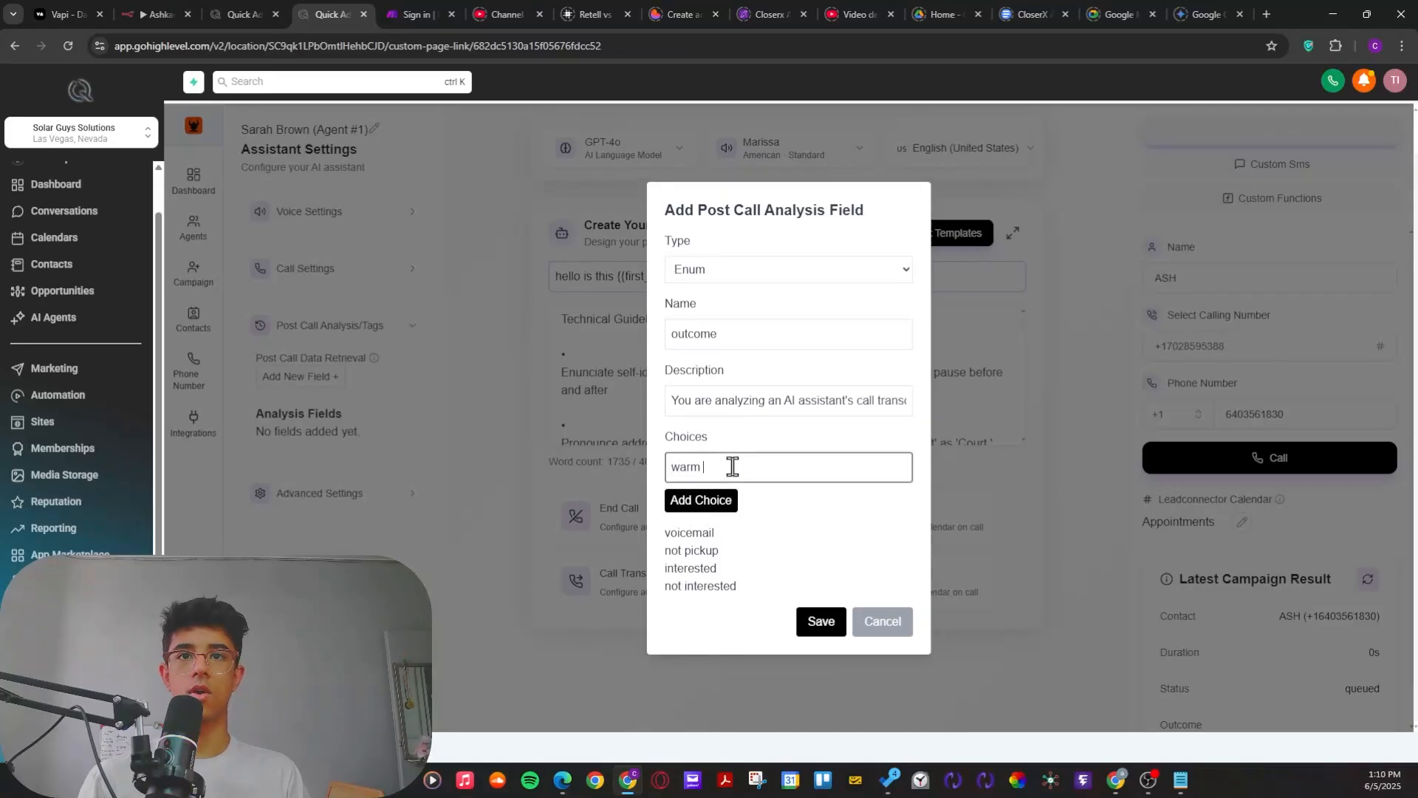
{"action": "type", "text": "not interested"}
{"action": "left_click", "coordinate": [700, 501]}
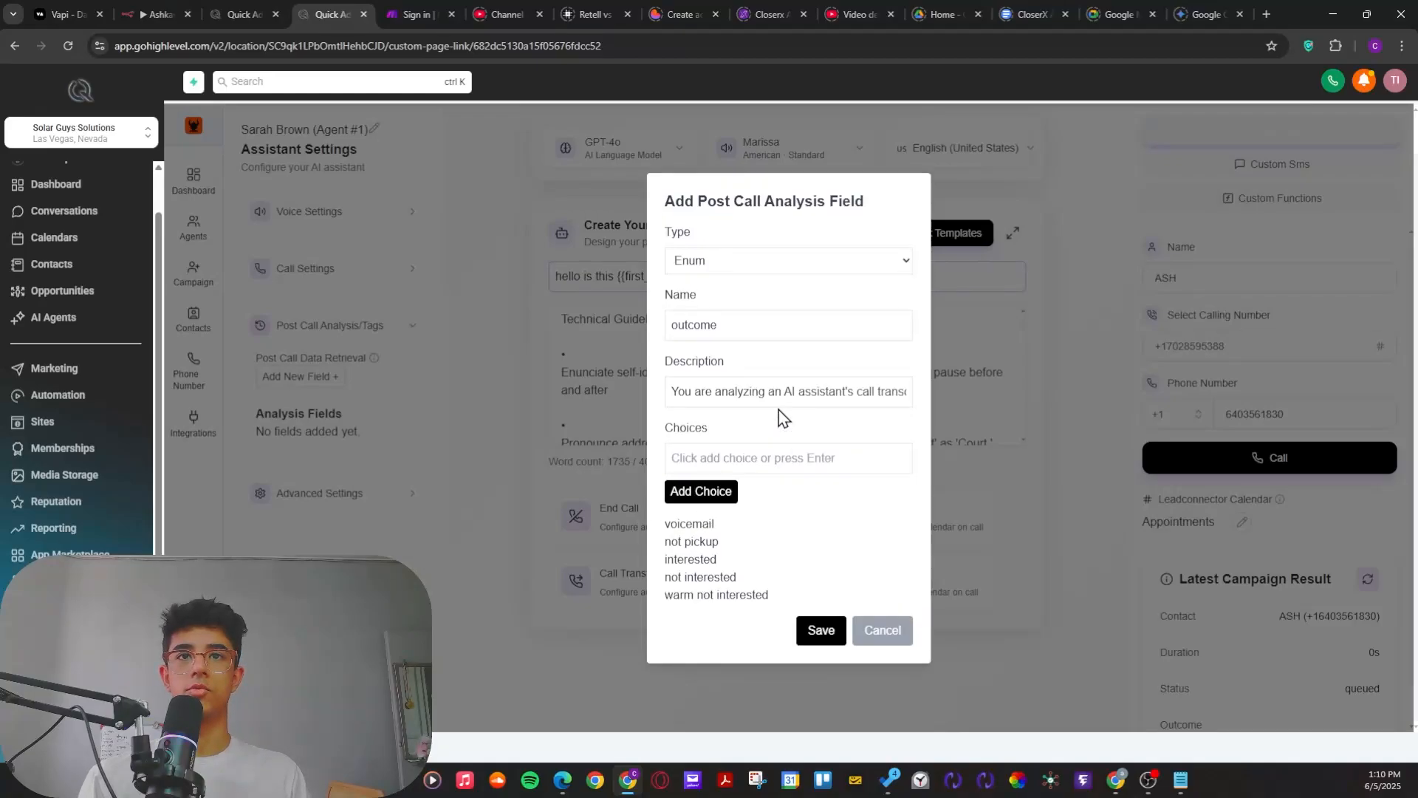
Step: Check the outcome descriptions in the field's prompt and enter callbcak as a new choice
{"action": "left_click_drag", "start_coordinate": [733, 391], "coordinate": [878, 394]}
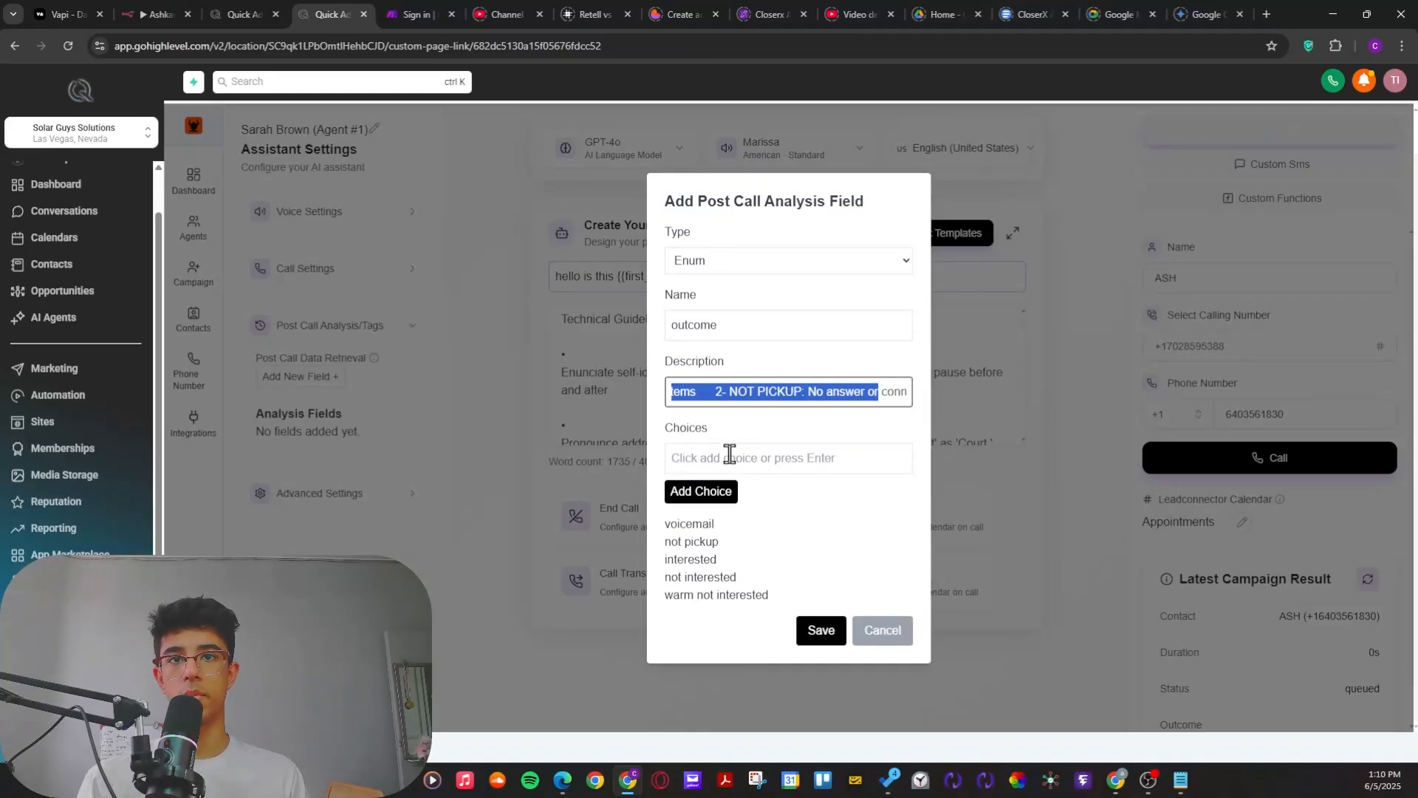
{"action": "left_click", "coordinate": [730, 456]}
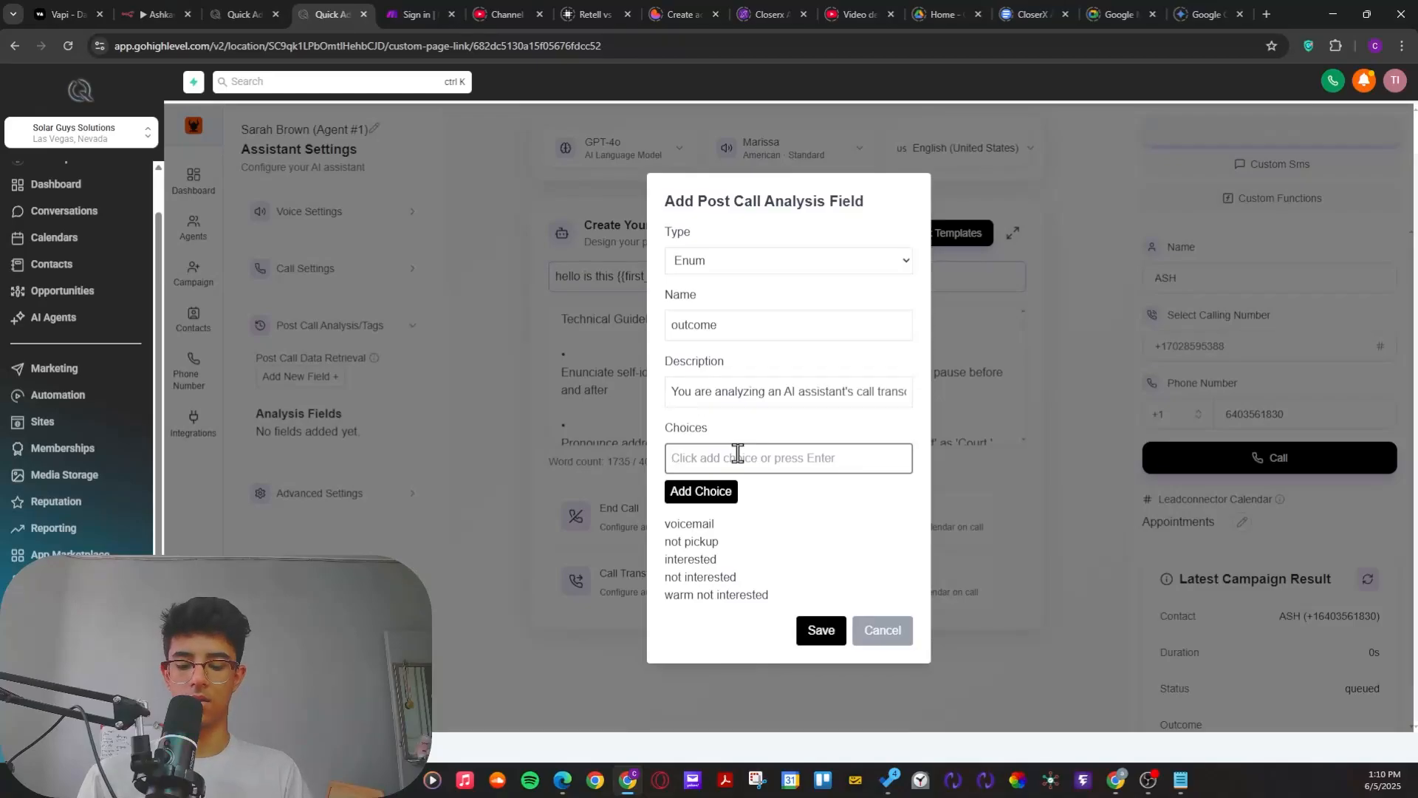
{"action": "type", "text": "callbcak"}
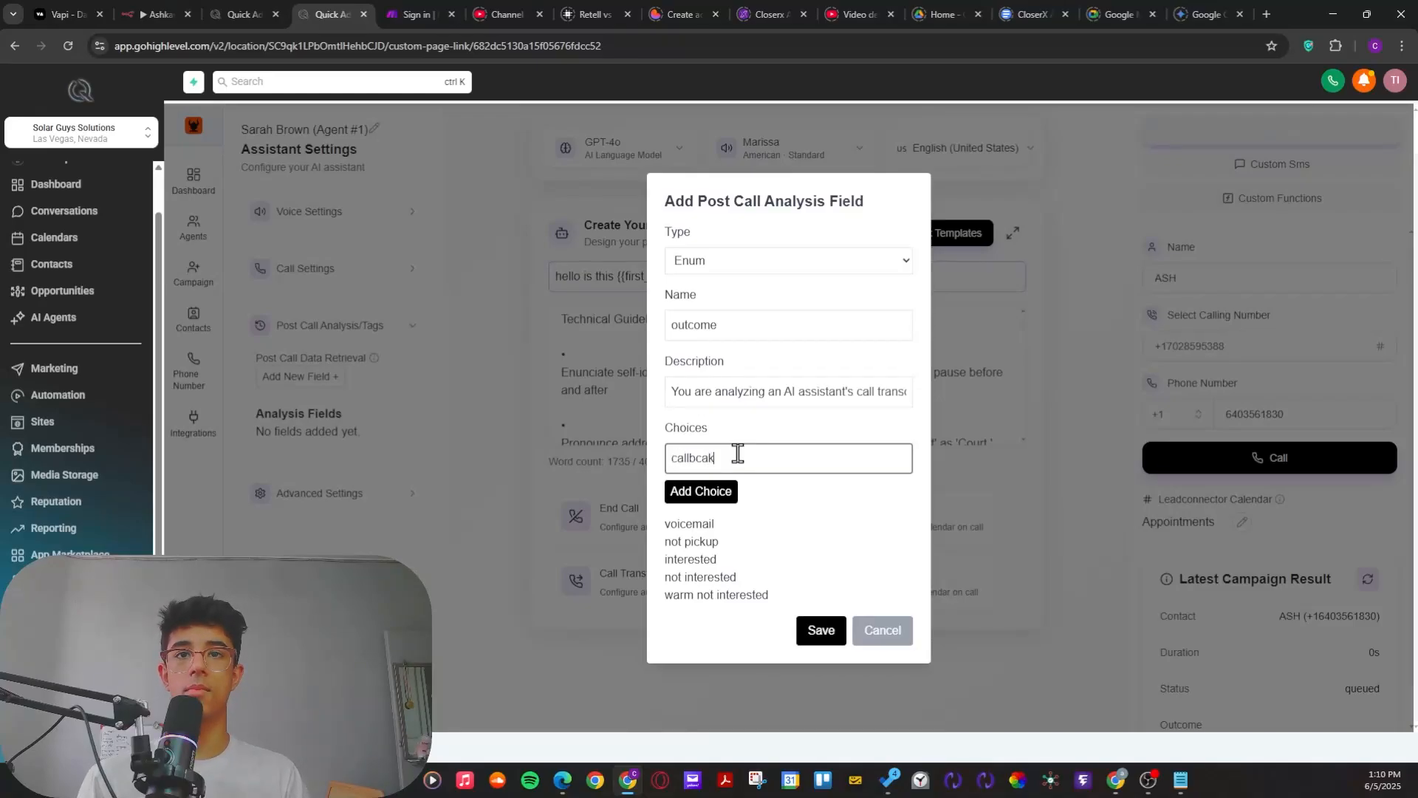
{"action": "left_click_drag", "start_coordinate": [737, 454], "coordinate": [670, 464]}
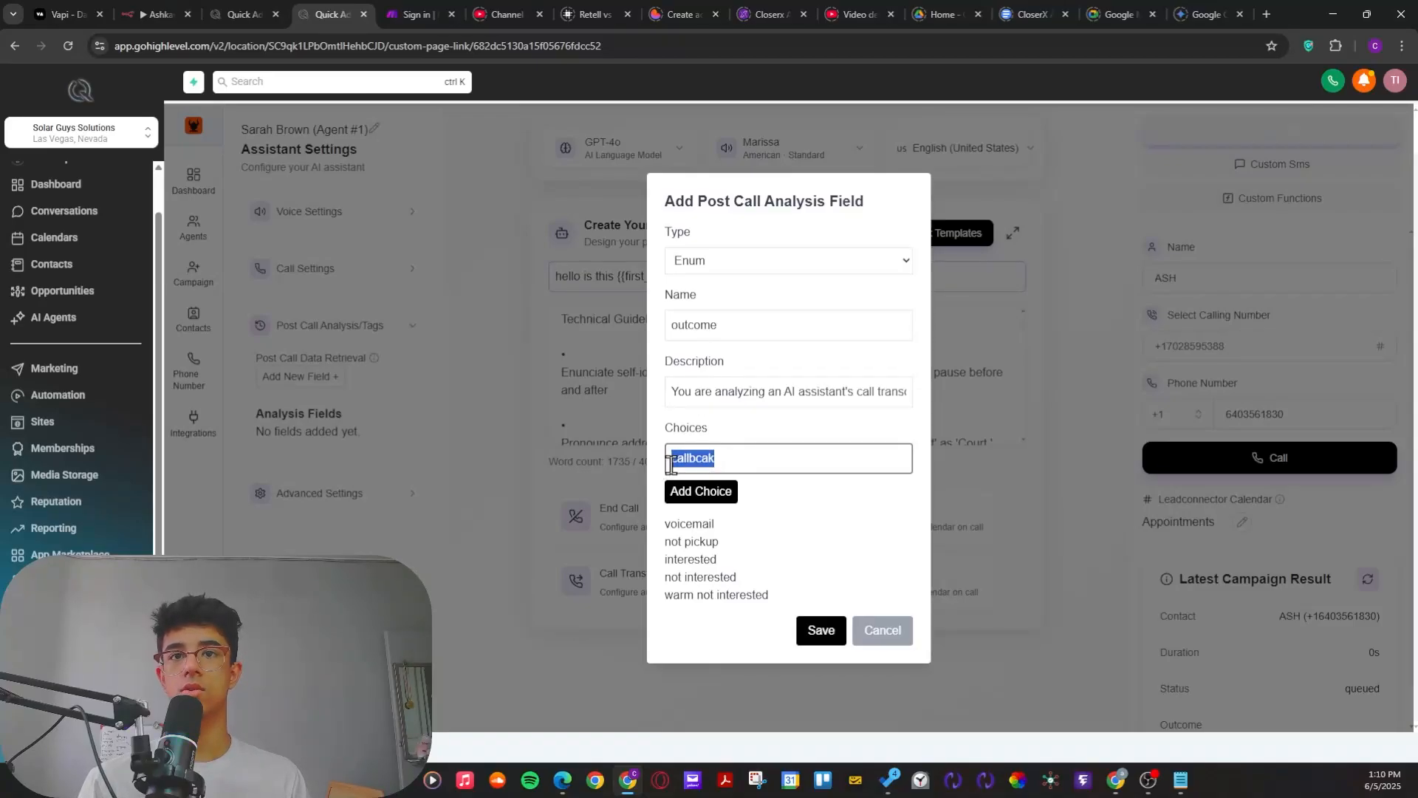
{"action": "left_click", "coordinate": [246, 14]}
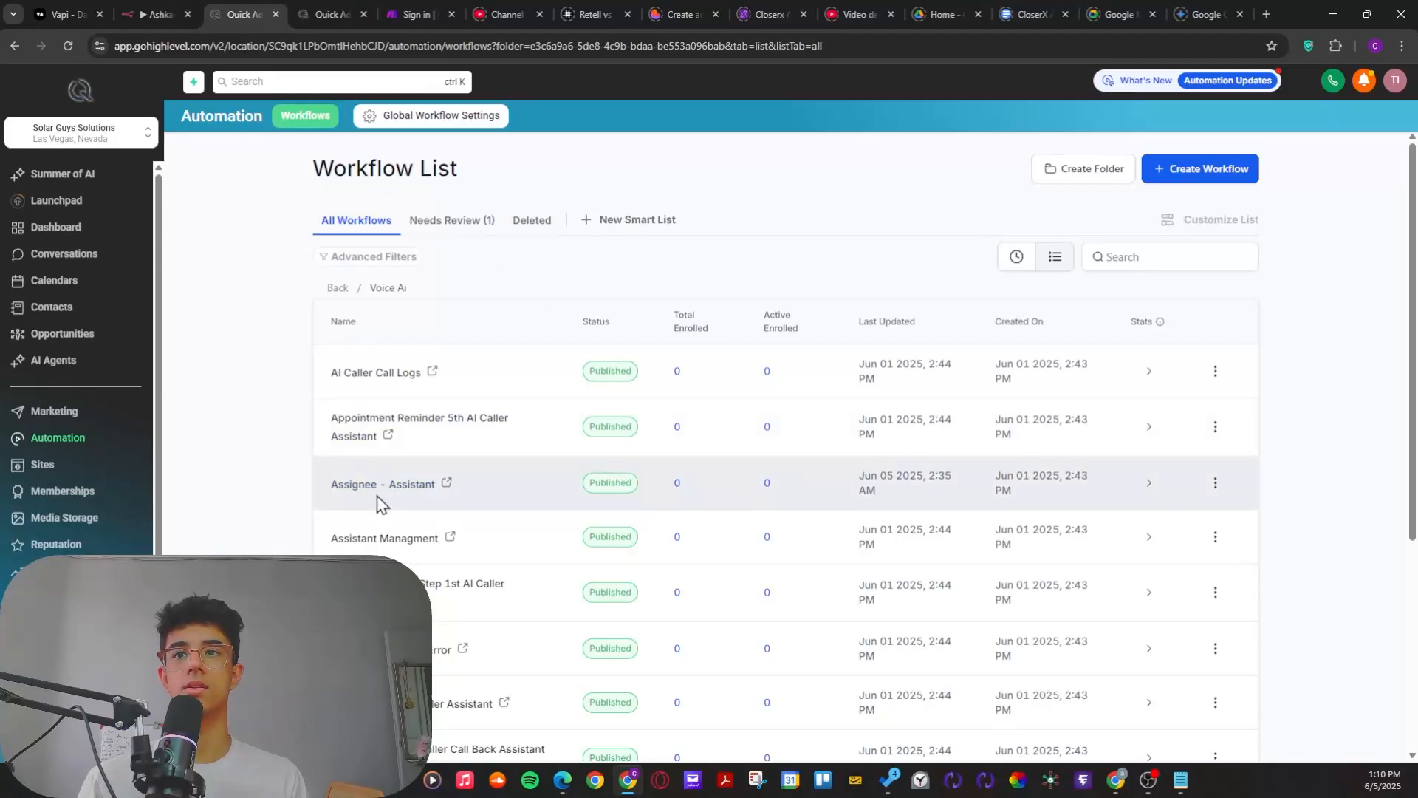
{"action": "key", "text": "alt+Tab"}
{"action": "key", "text": "alt+Tab"}
{"action": "left_click", "coordinate": [309, 15]}
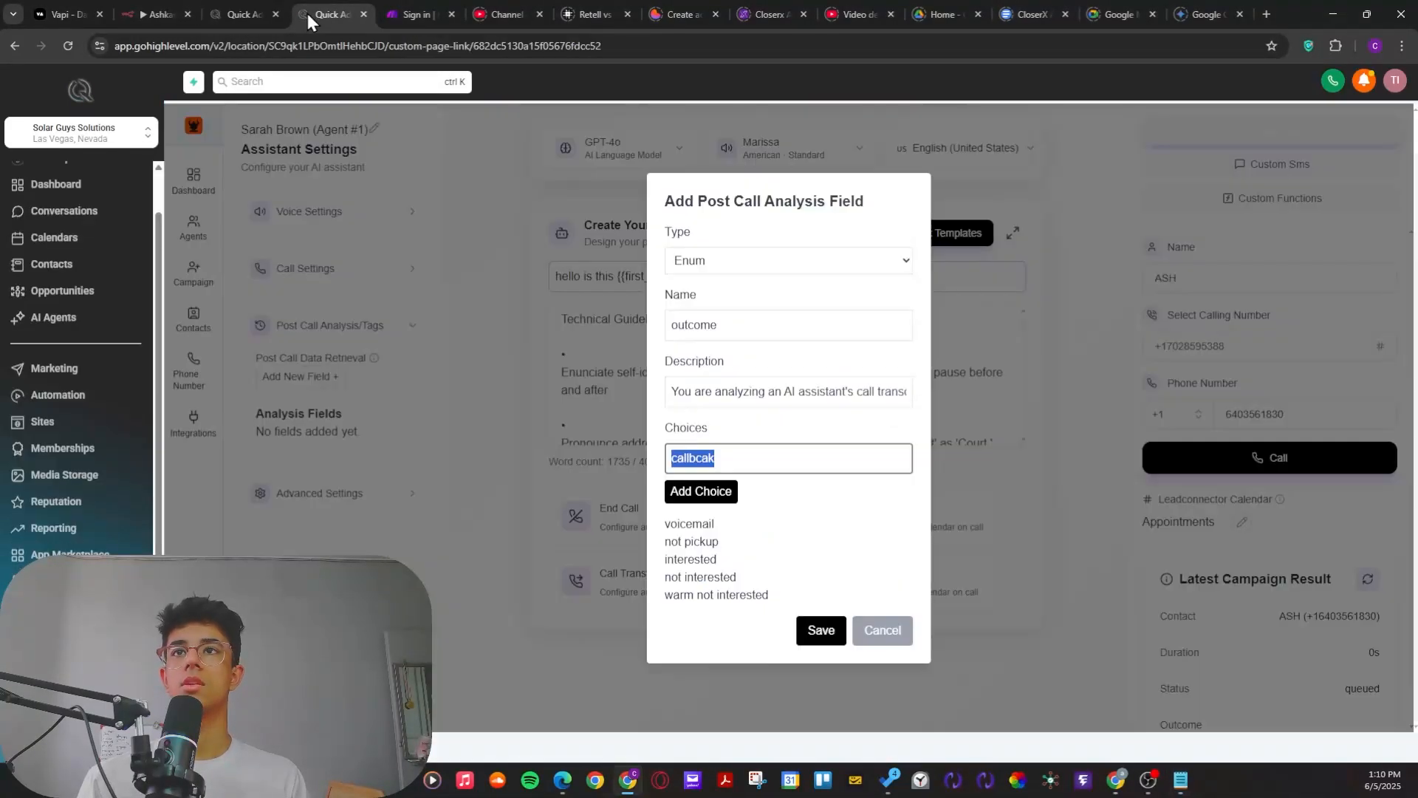
Step: Add callbcak and meeting booked as the remaining choices for the outcome field and save the post call analysis field
{"action": "left_click", "coordinate": [709, 490]}
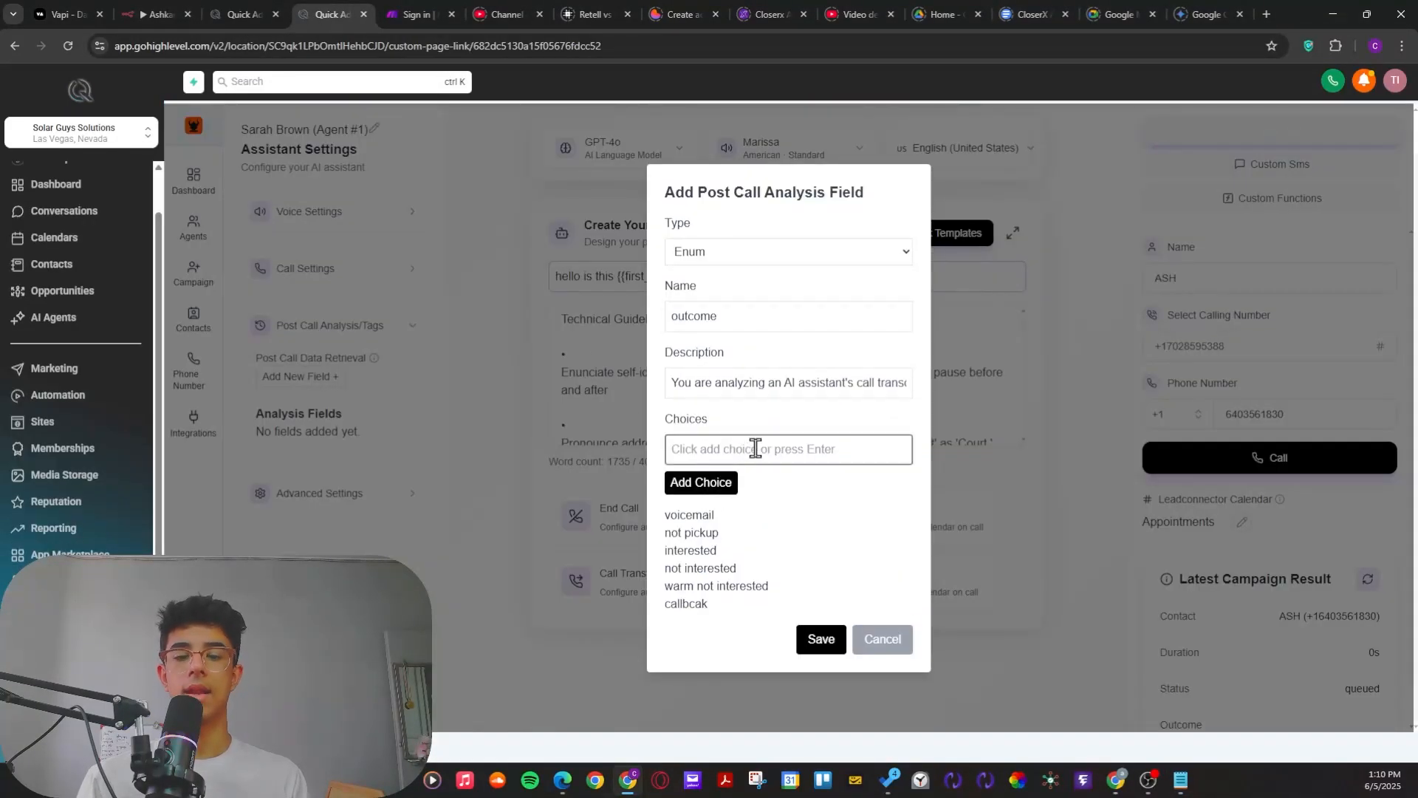
{"action": "type", "text": "mee"}
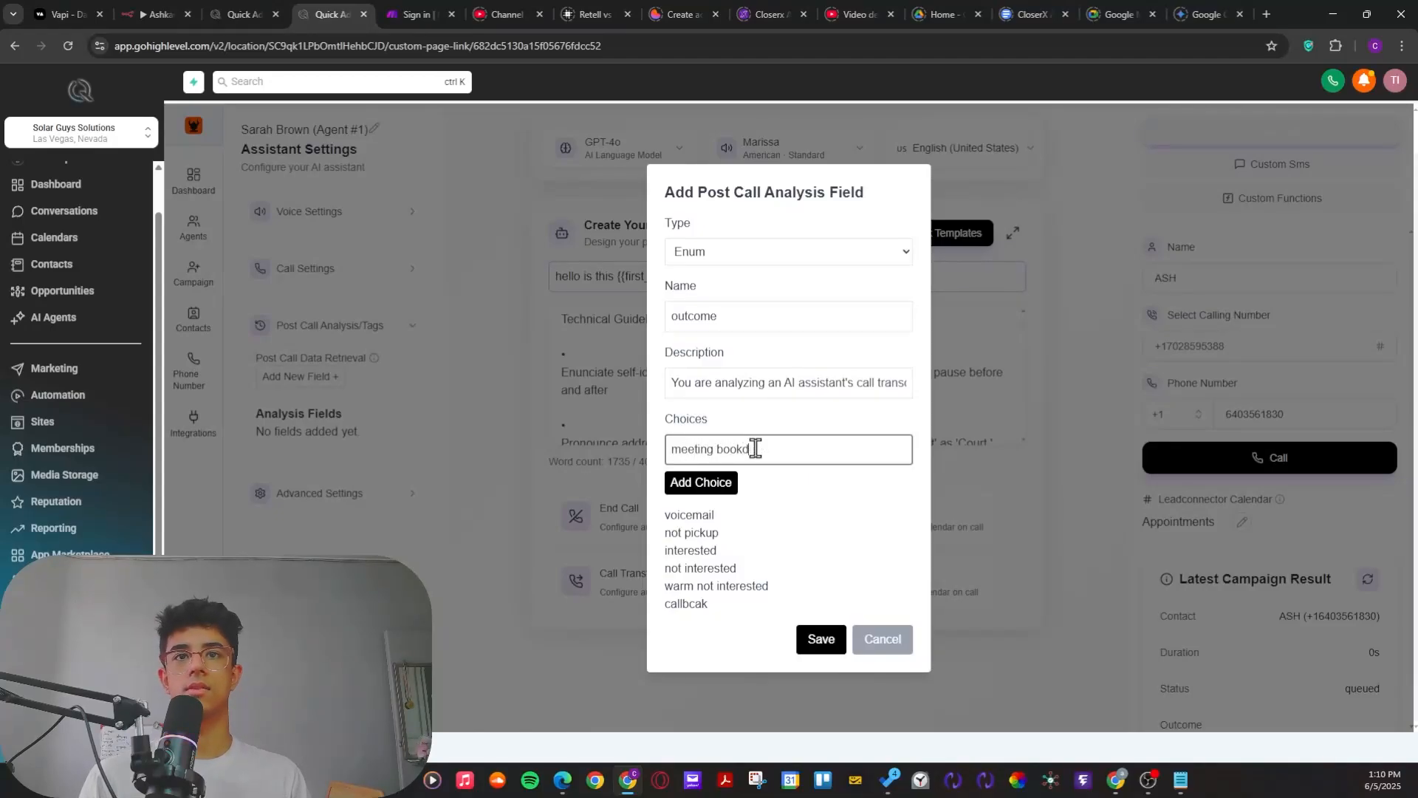
{"action": "type", "text": "ting booked"}
{"action": "left_click", "coordinate": [704, 488]}
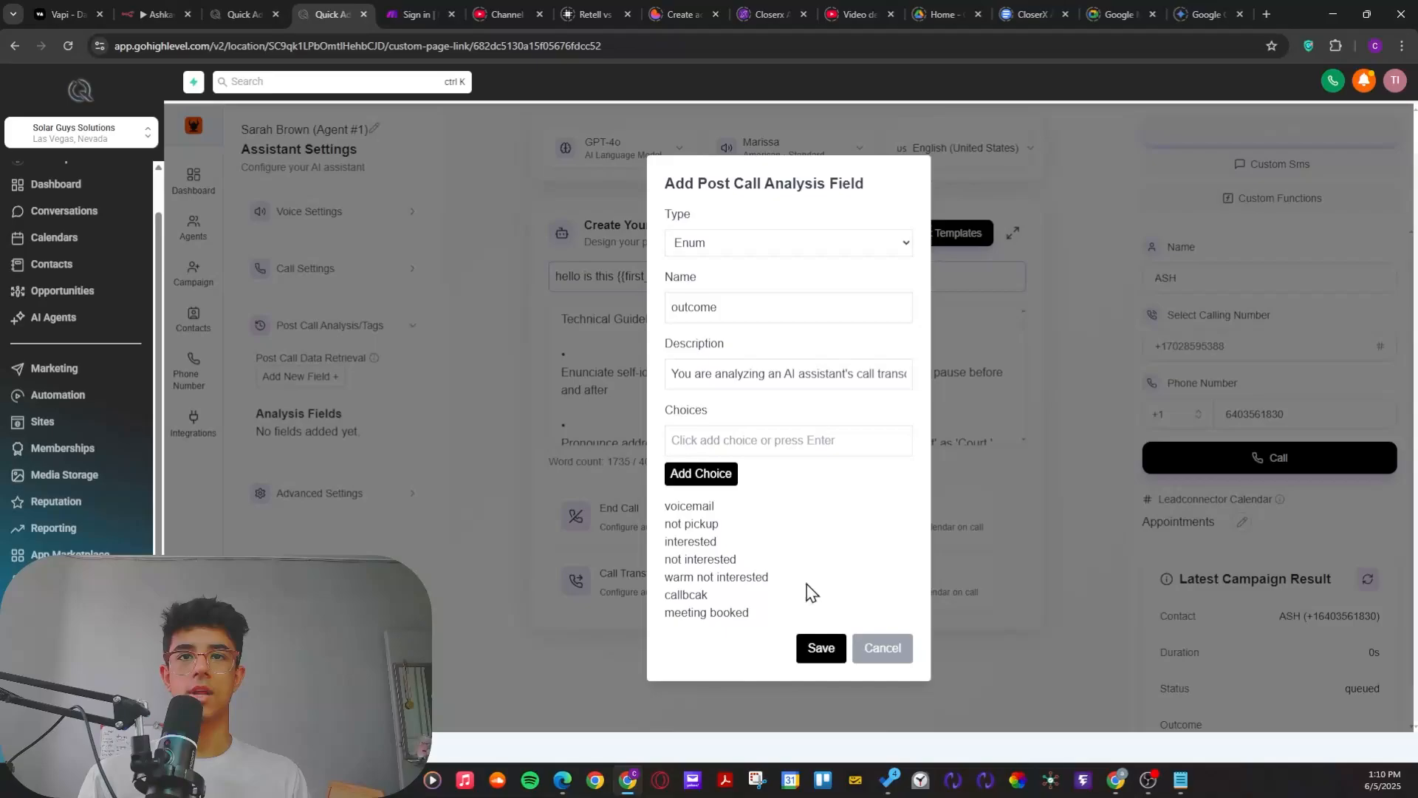
{"action": "left_click", "coordinate": [821, 649]}
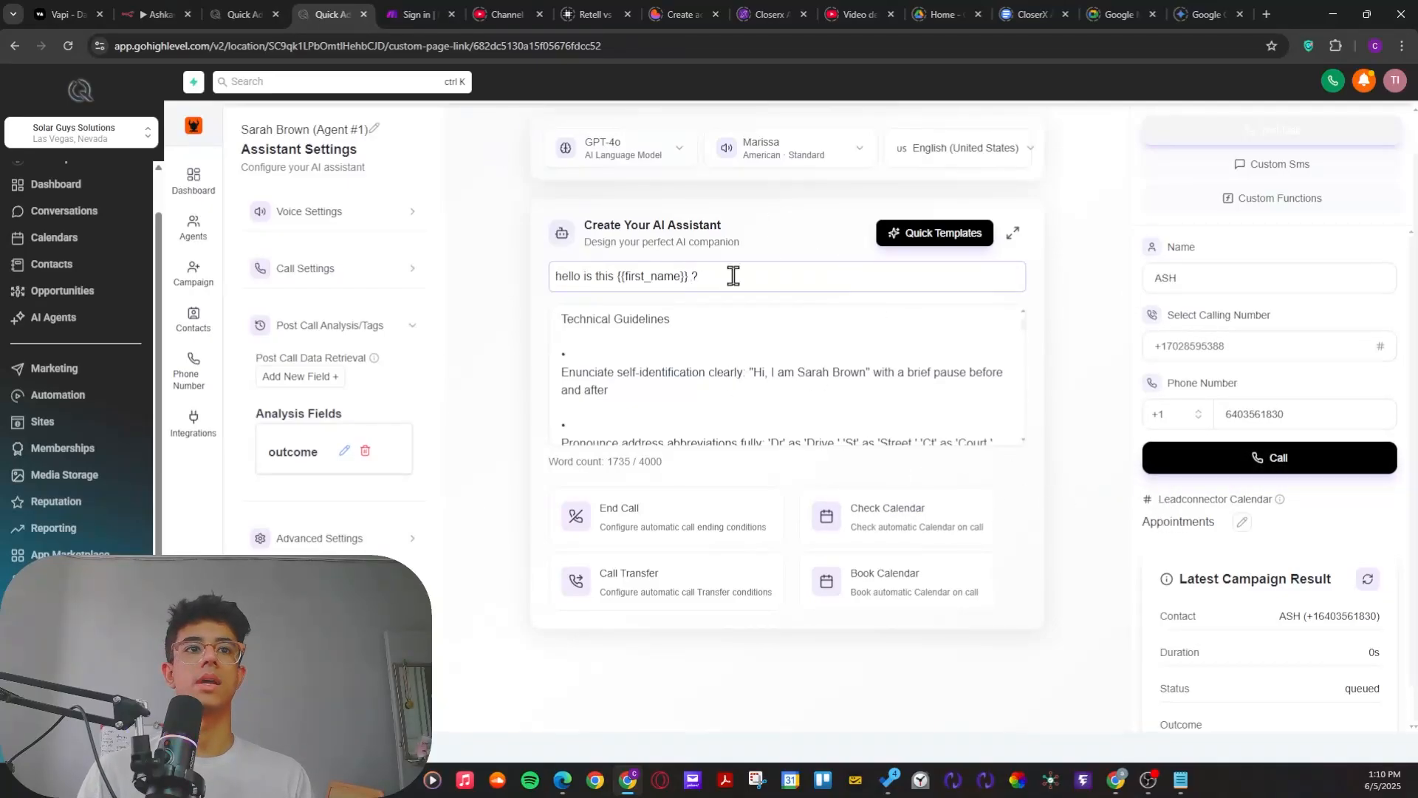
Step: Open the Assignee - Assistant workflow from the Voice Ai folder and check its enrollment history
{"action": "left_click", "coordinate": [237, 12]}
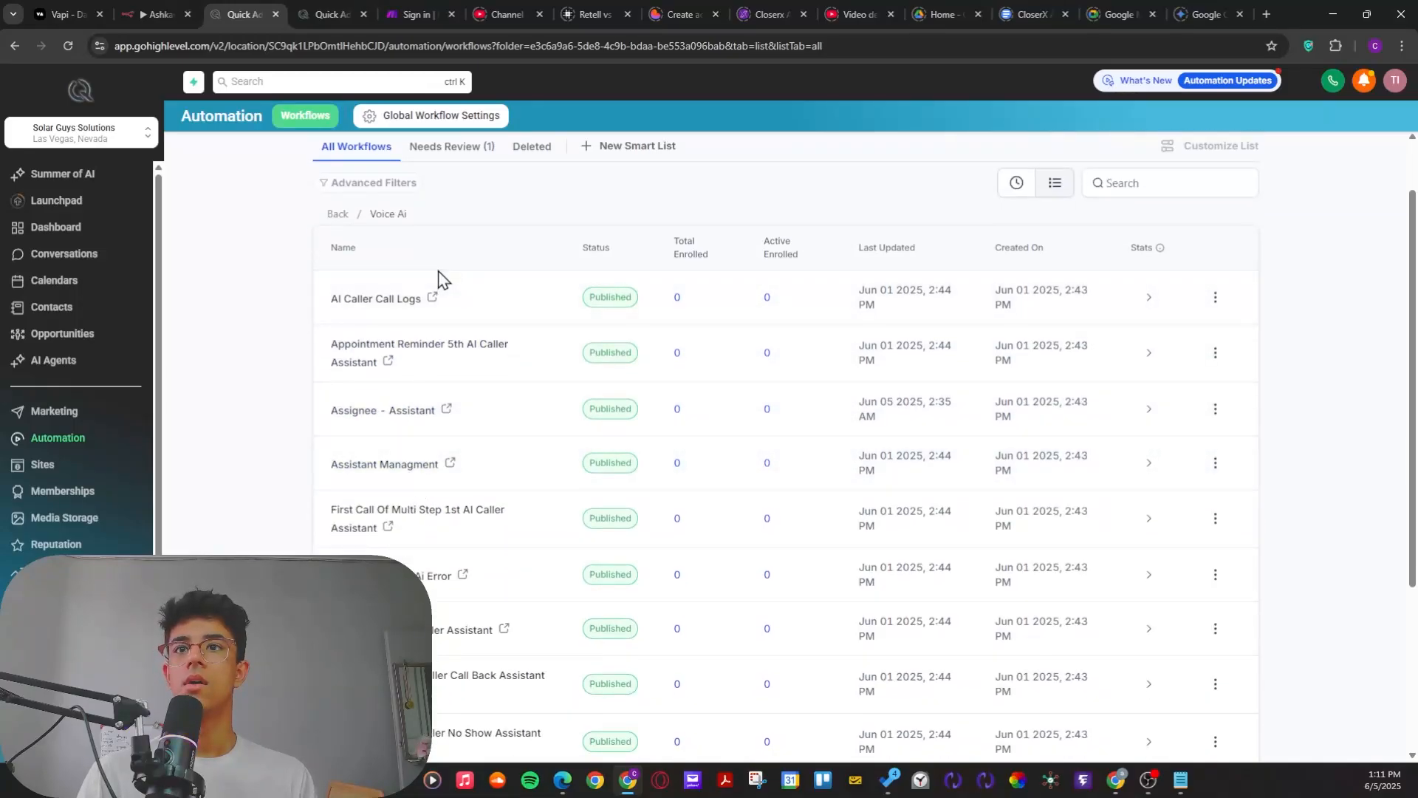
{"action": "scroll", "coordinate": [399, 226], "scroll_direction": "down", "scroll_amount": 1}
{"action": "scroll", "coordinate": [395, 222], "scroll_direction": "down", "scroll_amount": 2}
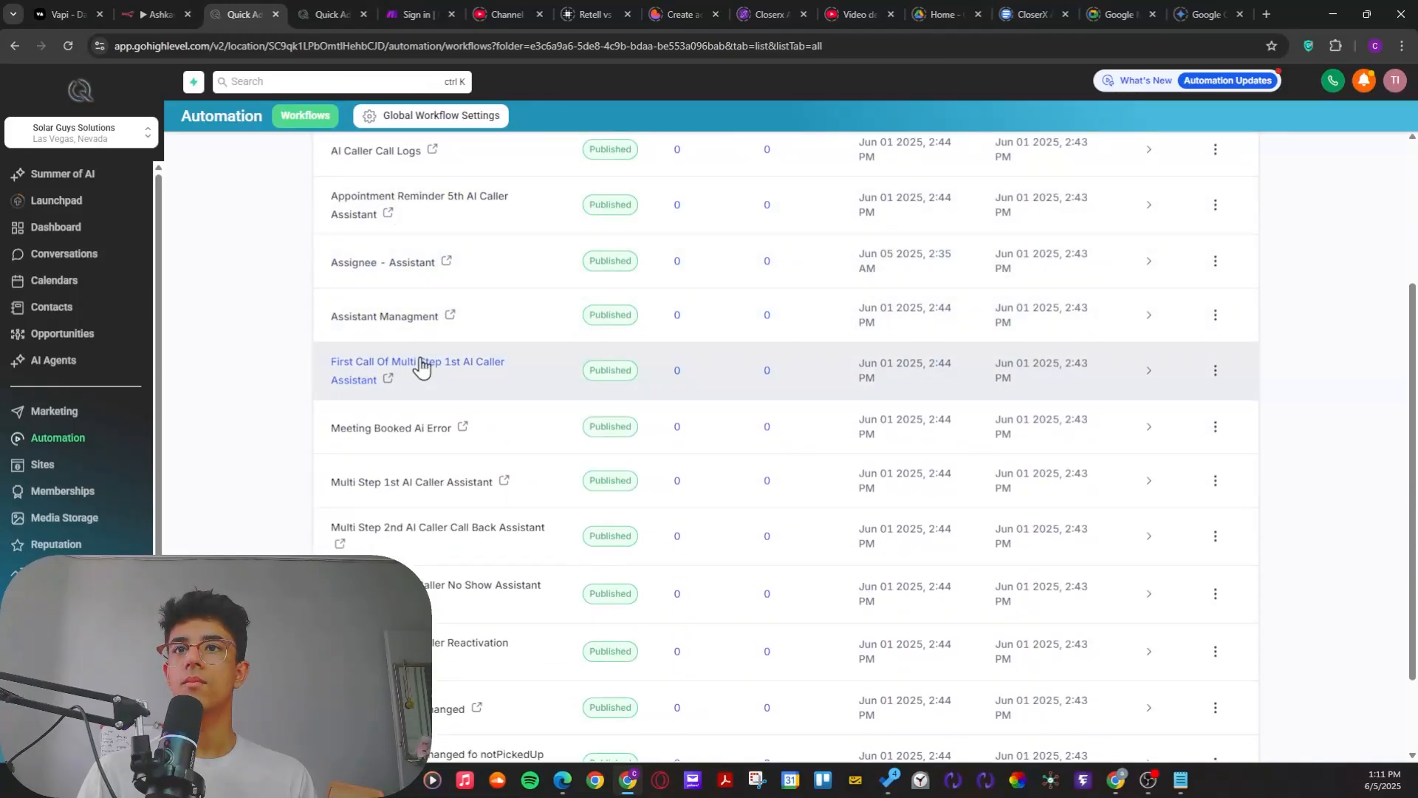
{"action": "scroll", "coordinate": [421, 362], "scroll_direction": "up", "scroll_amount": 1}
{"action": "left_click", "coordinate": [374, 354]}
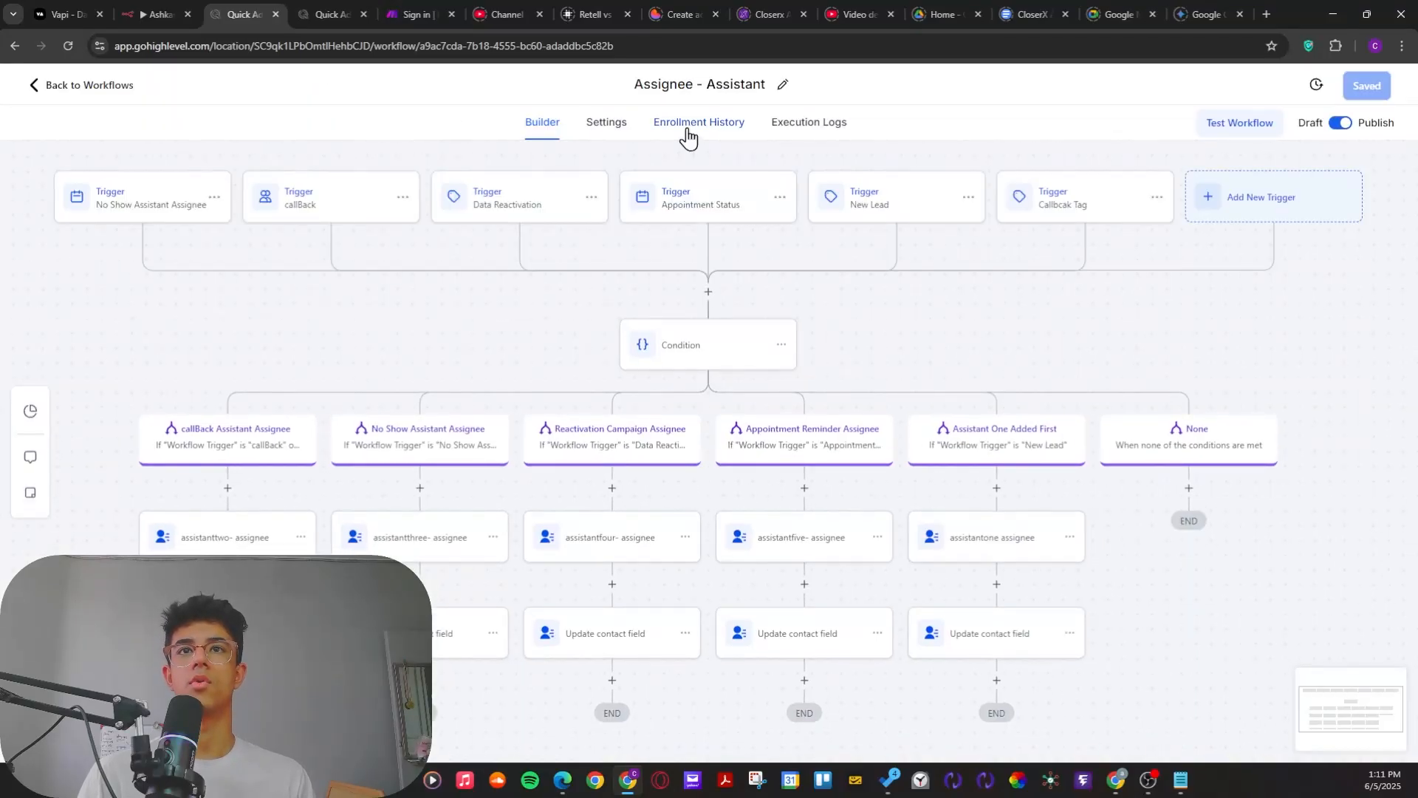
{"action": "left_click", "coordinate": [687, 126]}
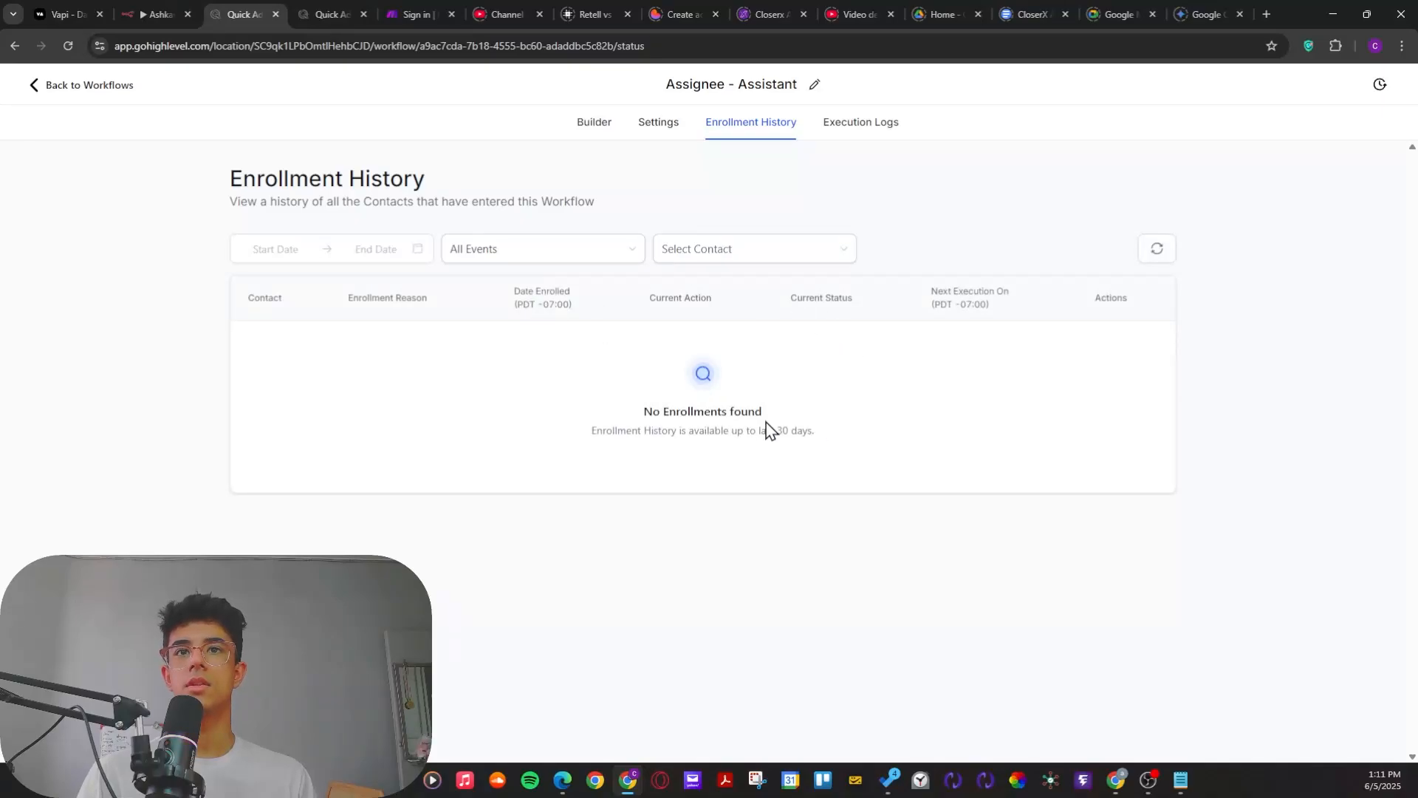
{"action": "triple_click", "coordinate": [739, 411]}
Step: Return to the voice agent's page and start a test call to the entered phone number
{"action": "left_click", "coordinate": [331, 14]}
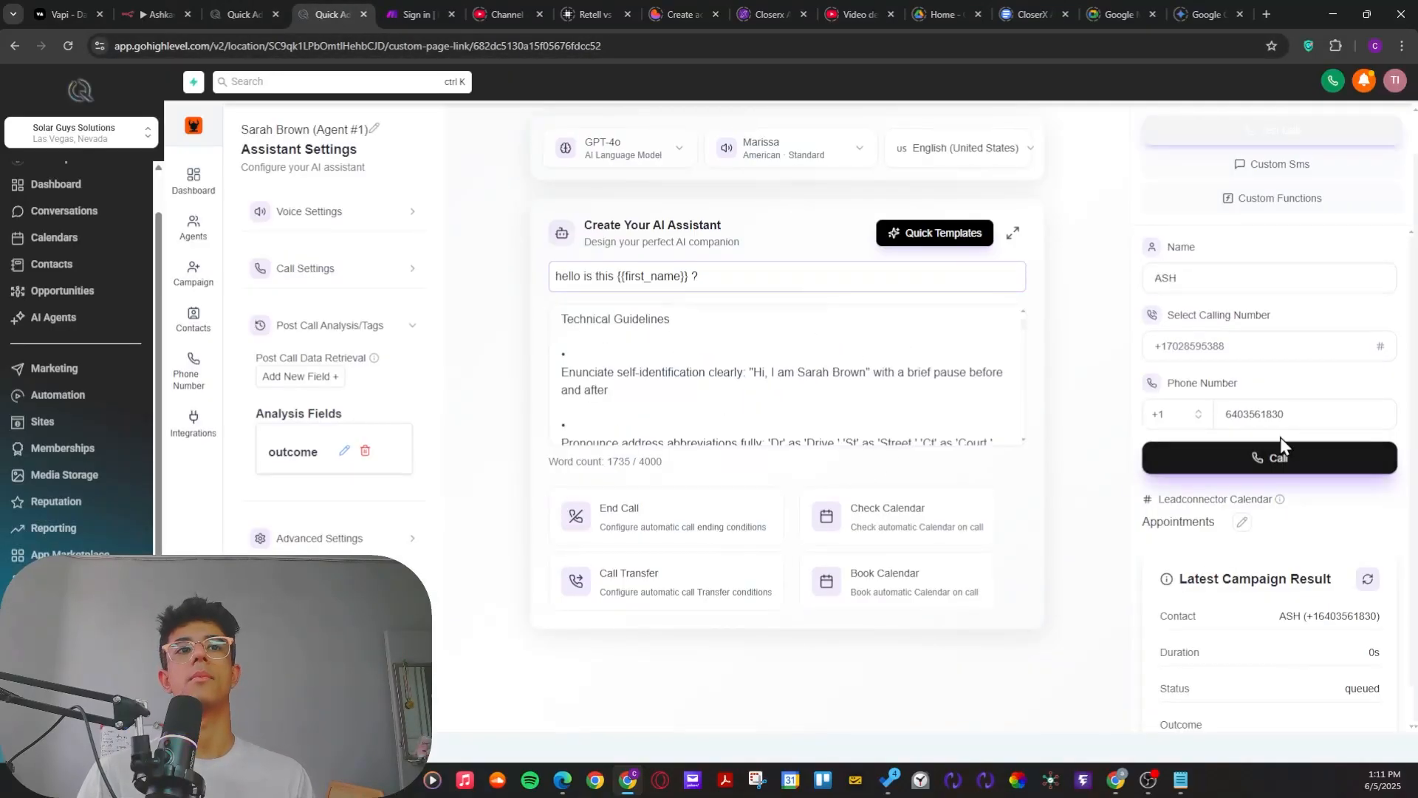
{"action": "left_click_drag", "start_coordinate": [1298, 411], "coordinate": [1222, 413]}
{"action": "left_click", "coordinate": [1240, 465]}
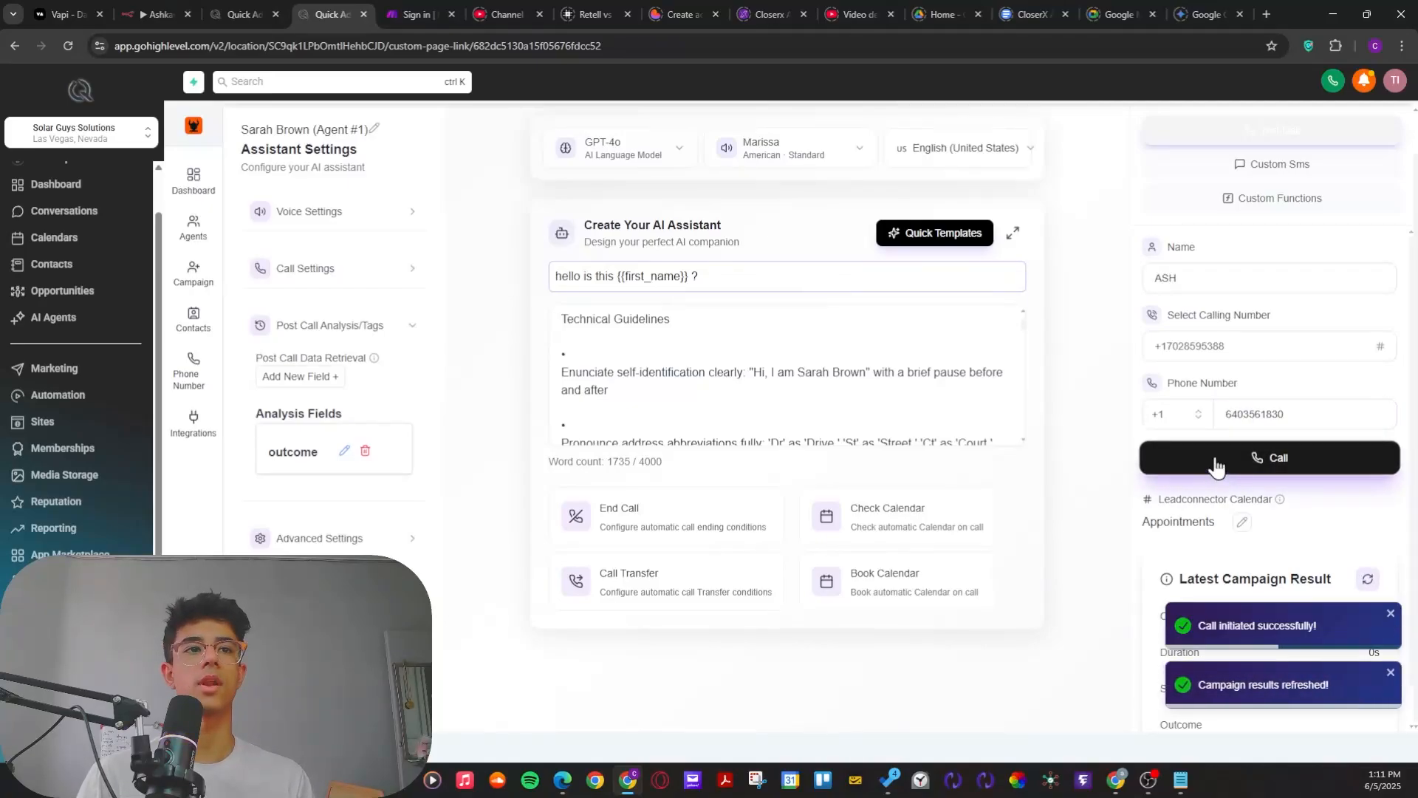
{"action": "left_click", "coordinate": [1391, 673]}
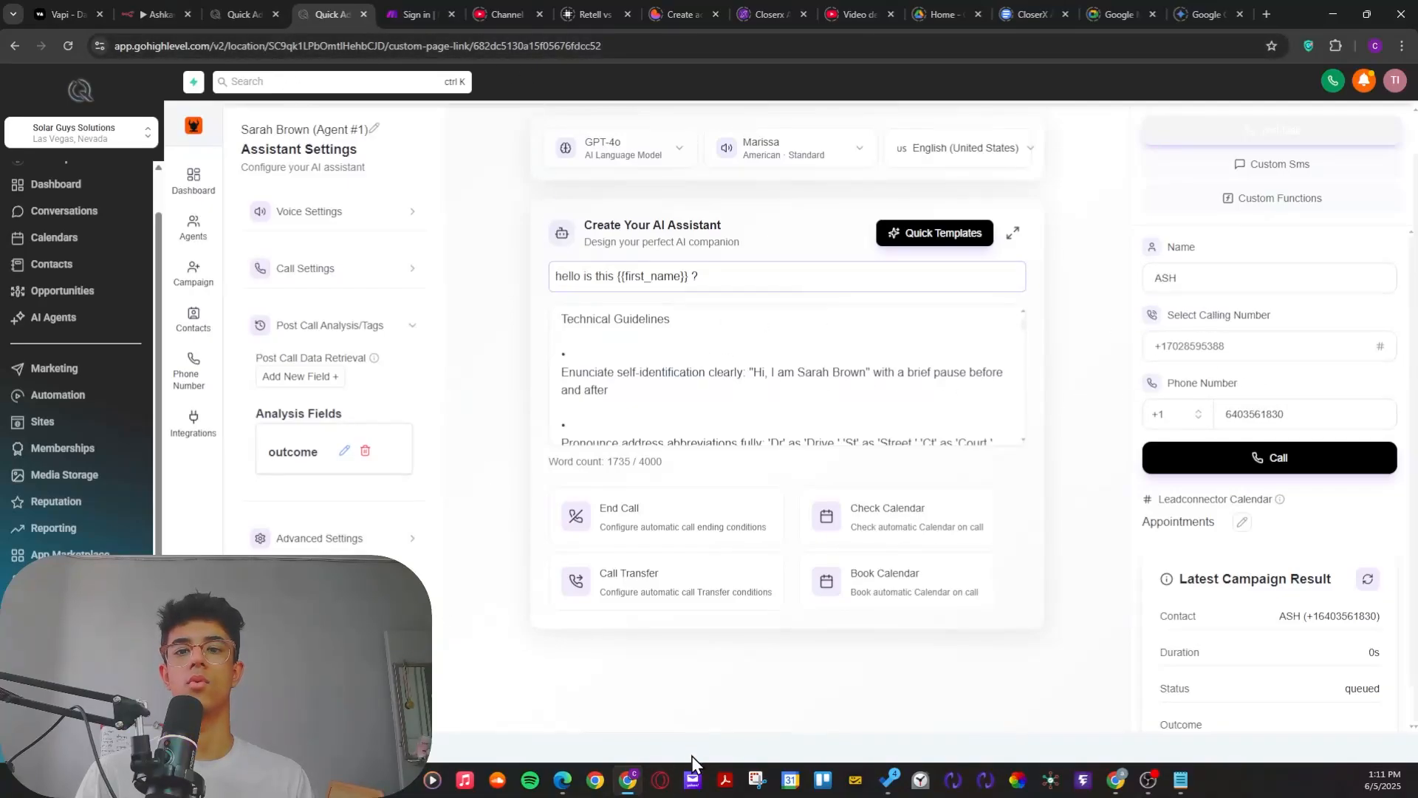
Step: Switch to Microsoft Edge, leave the receiving test account's settings and reload its dashboard
{"action": "left_click", "coordinate": [563, 780]}
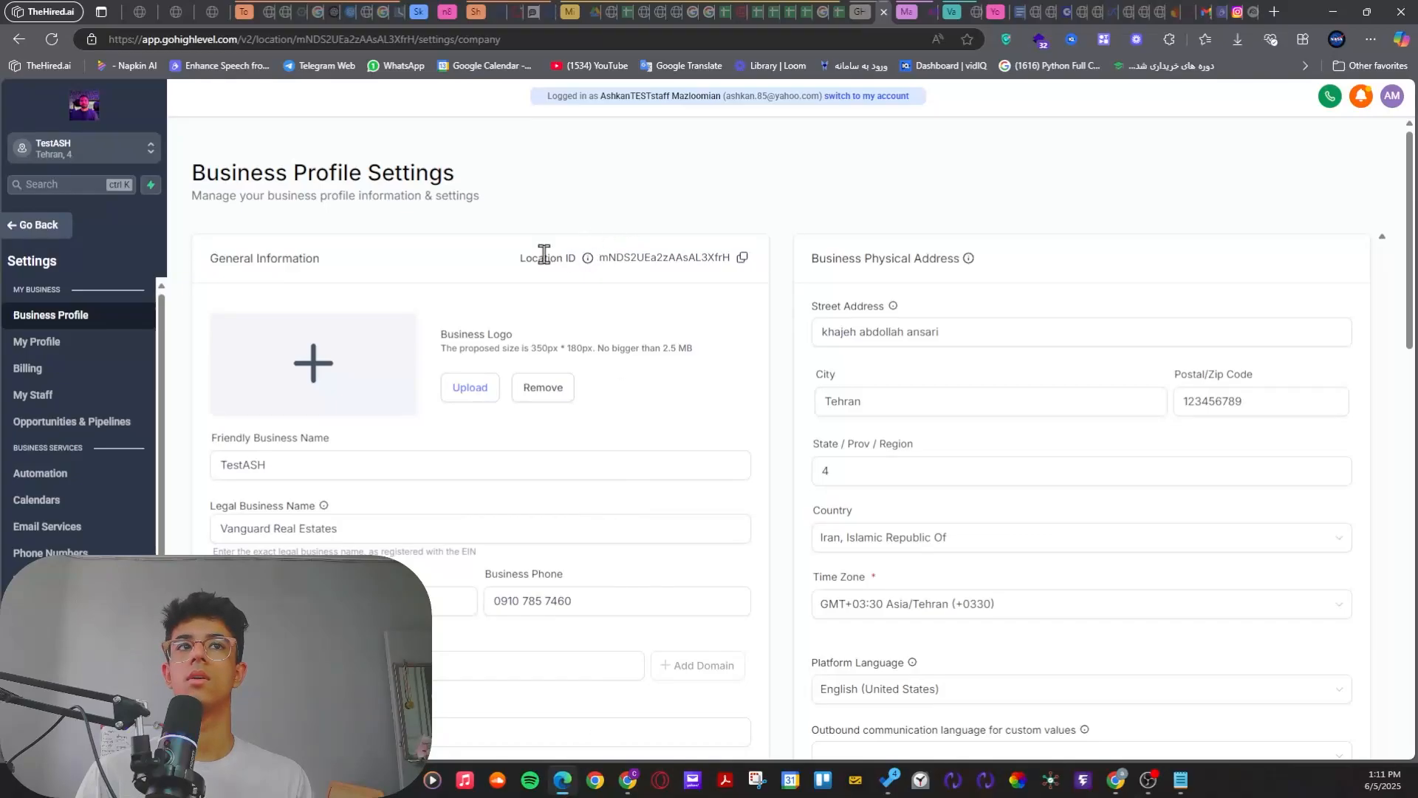
{"action": "right_click", "coordinate": [675, 189]}
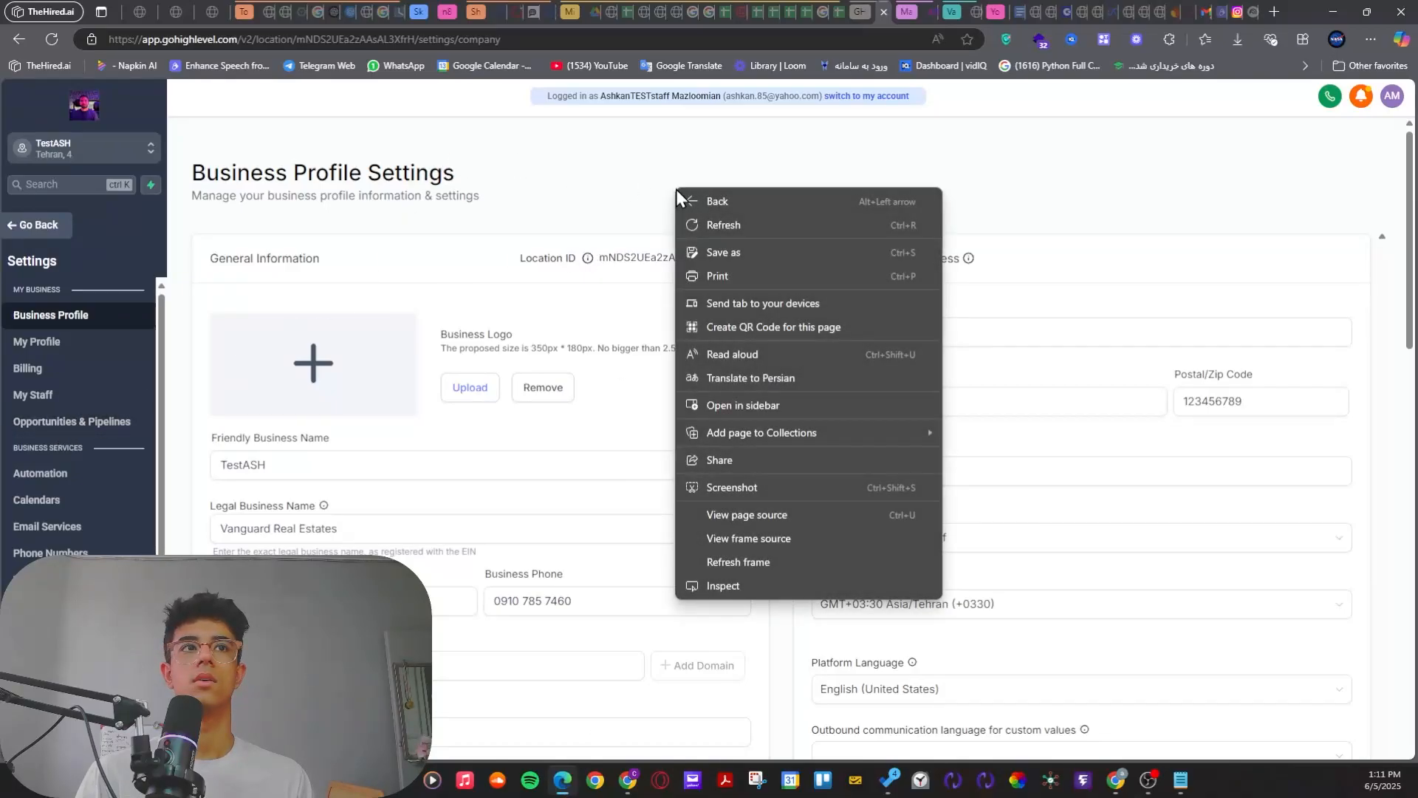
{"action": "left_click", "coordinate": [595, 173]}
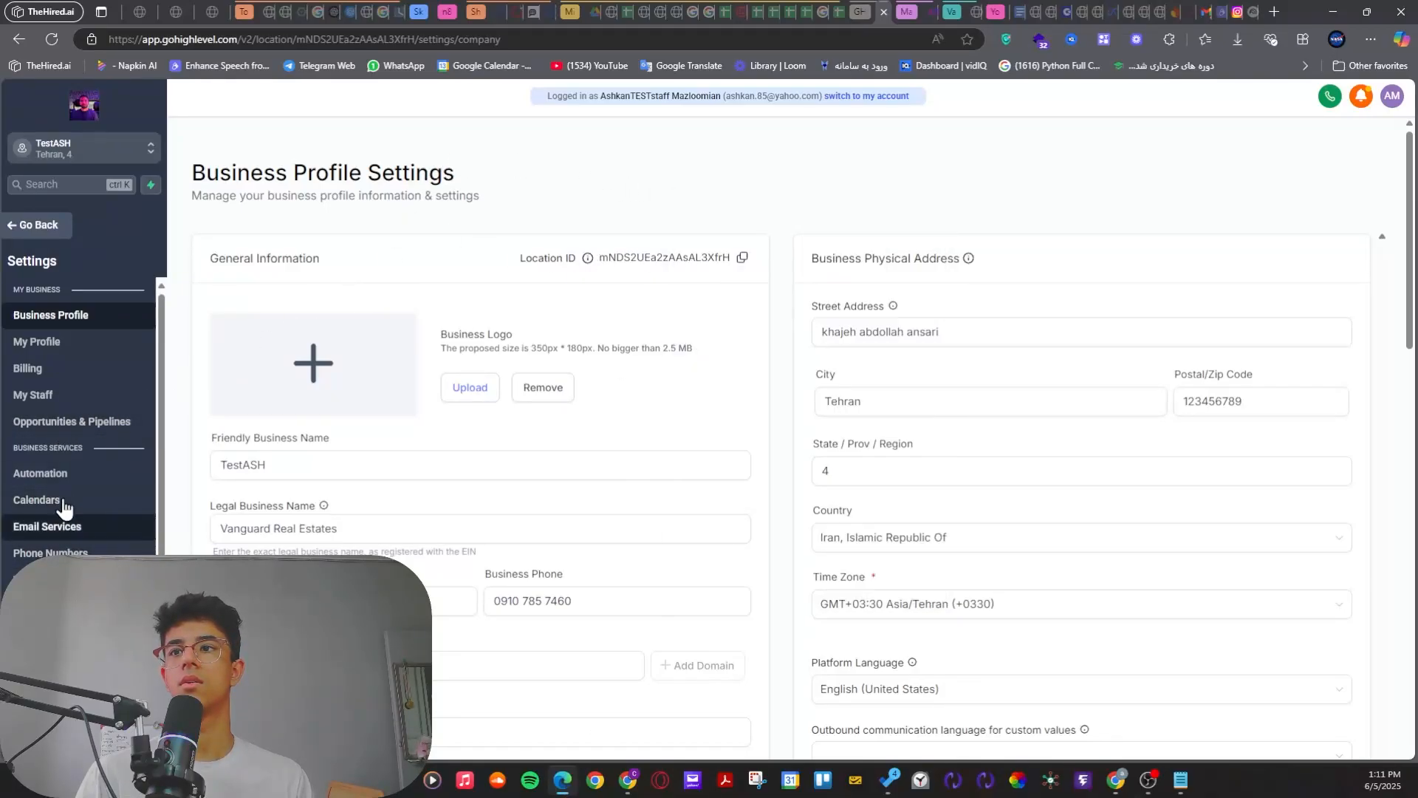
{"action": "left_click", "coordinate": [33, 224]}
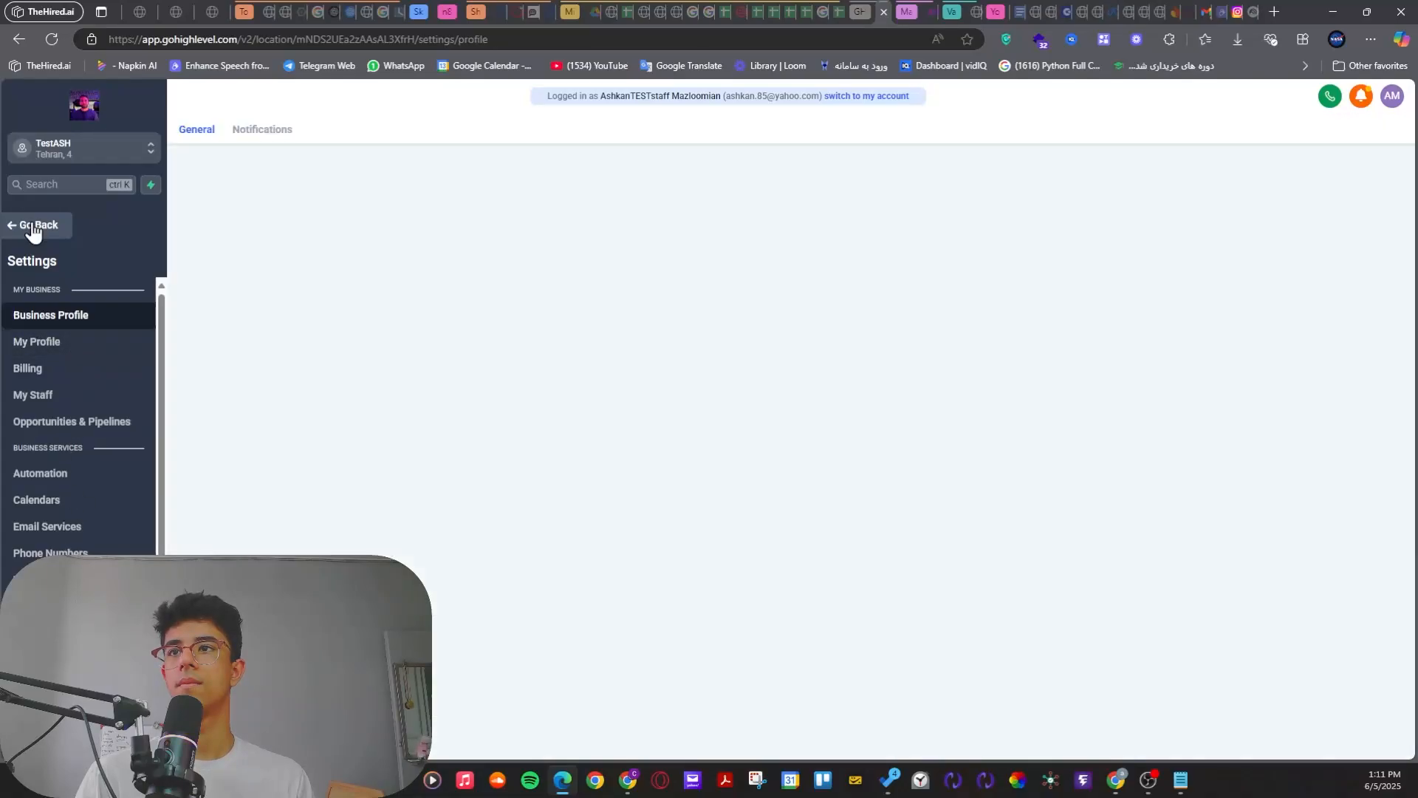
{"action": "right_click", "coordinate": [381, 234]}
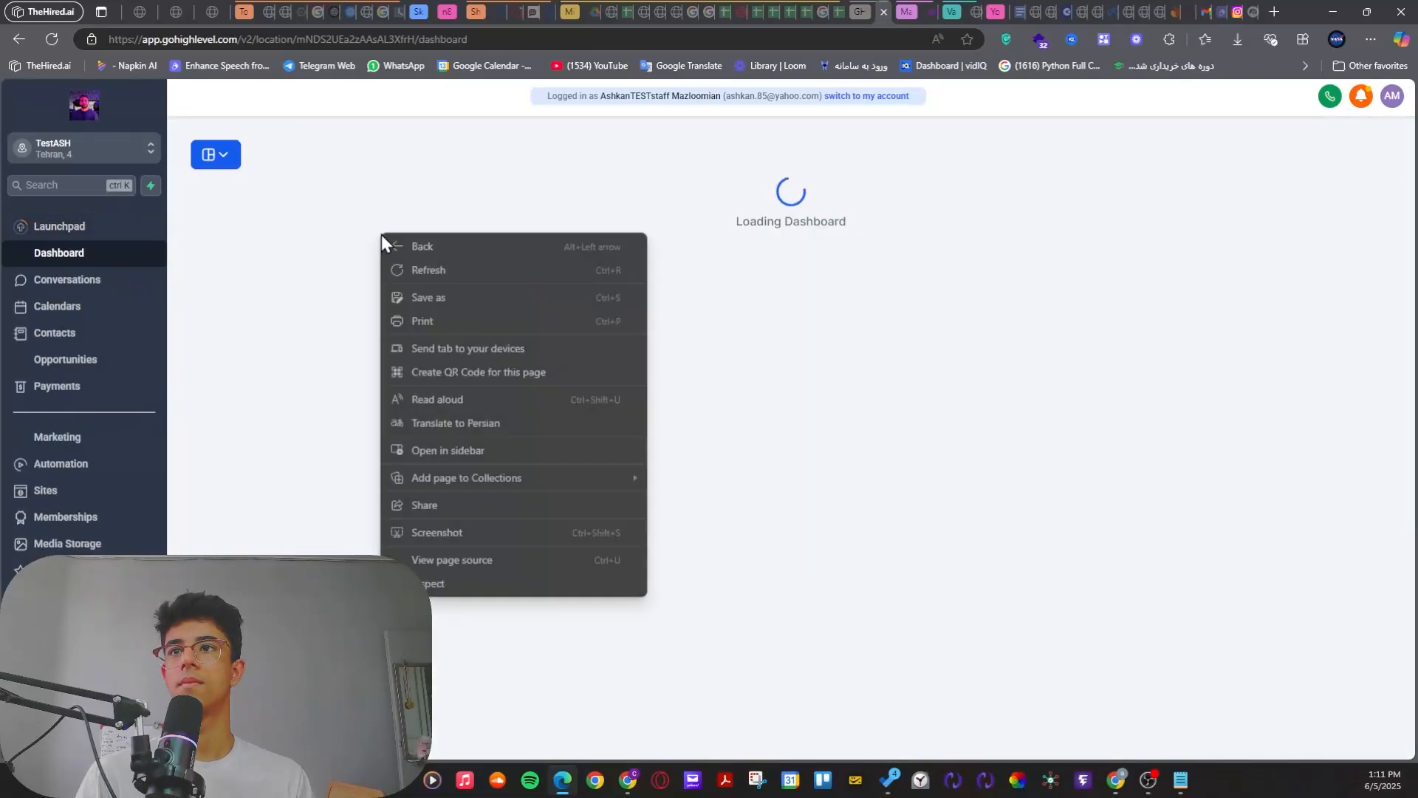
{"action": "left_click", "coordinate": [455, 276]}
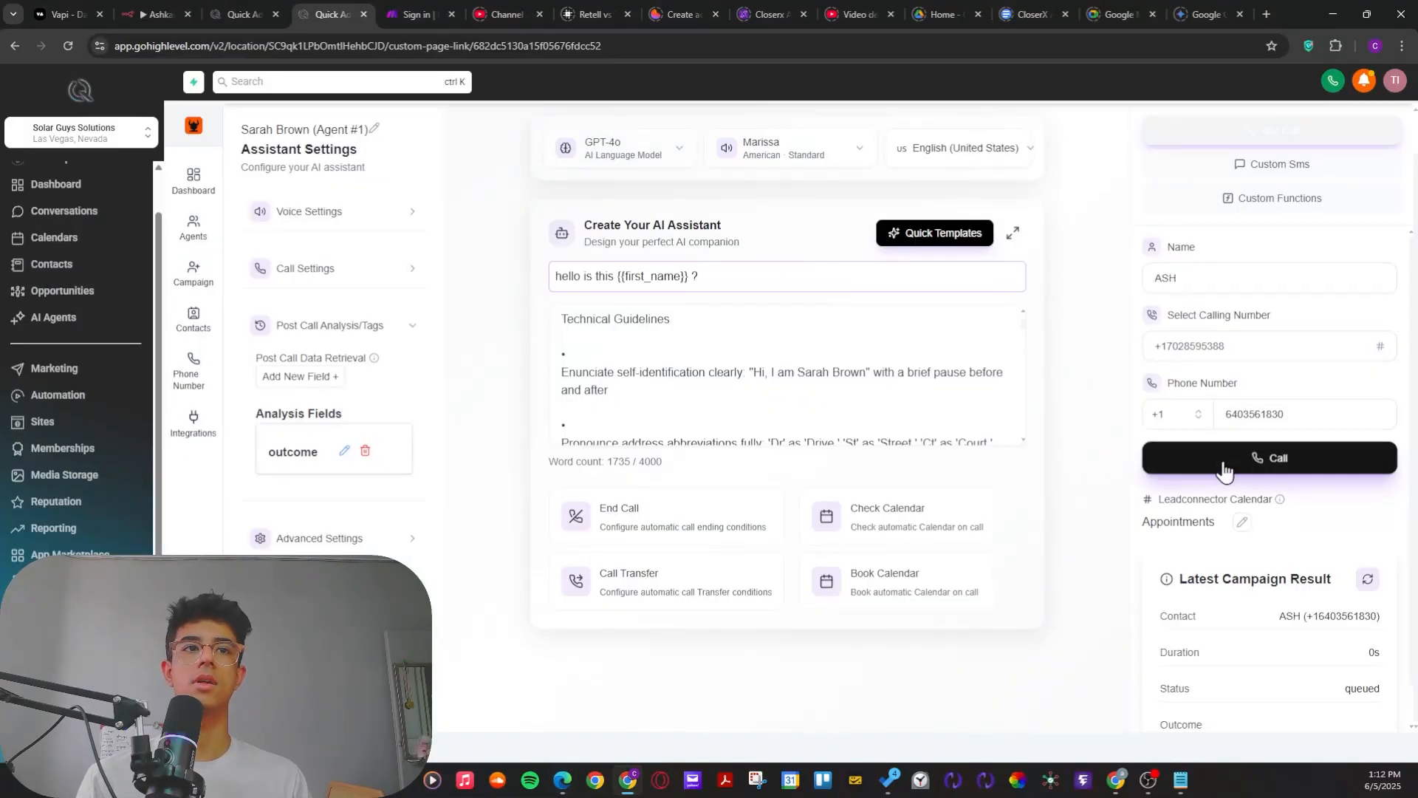
Step: Start another test call from the voice agent, refresh the latest campaign result and dismiss the notifications
{"action": "left_click", "coordinate": [1223, 462]}
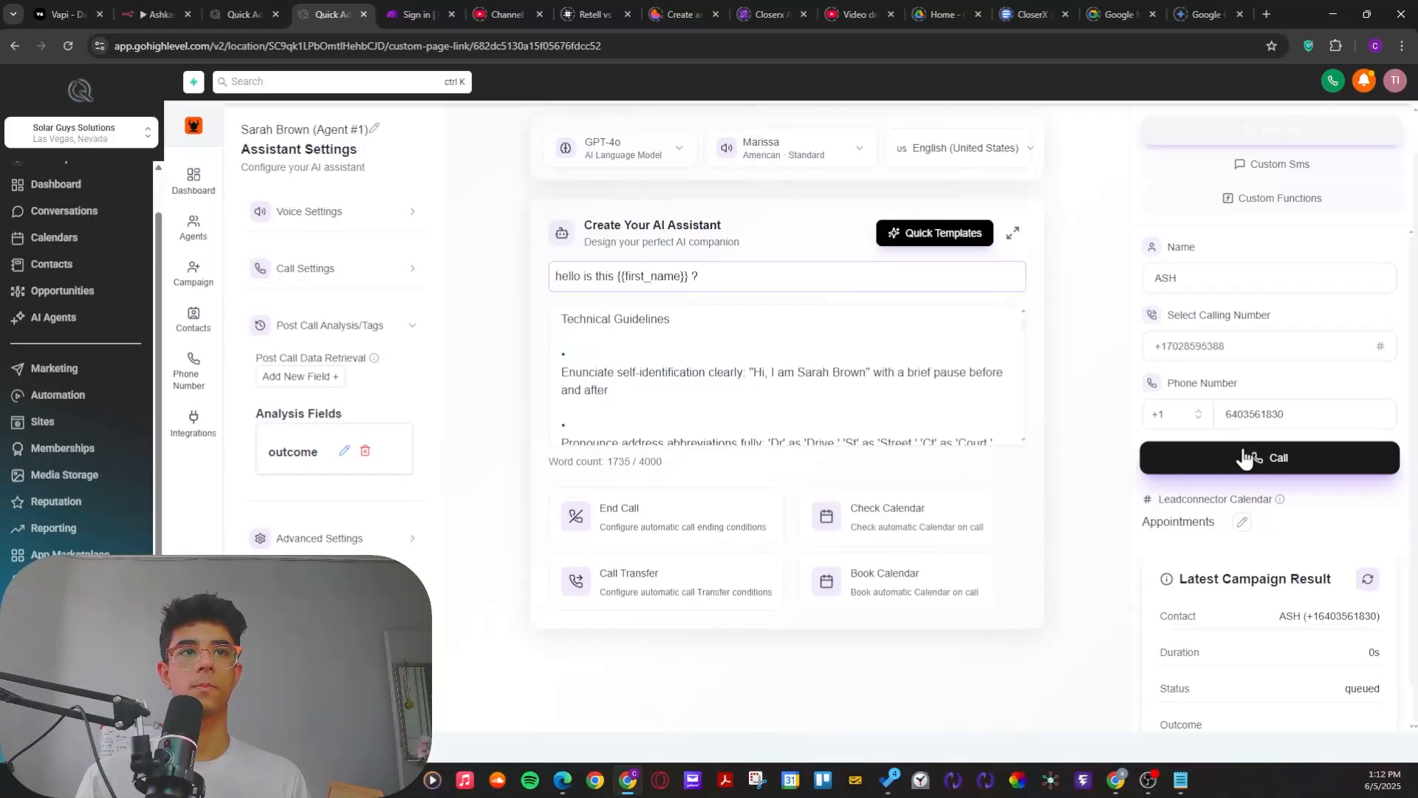
{"action": "left_click", "coordinate": [1367, 580]}
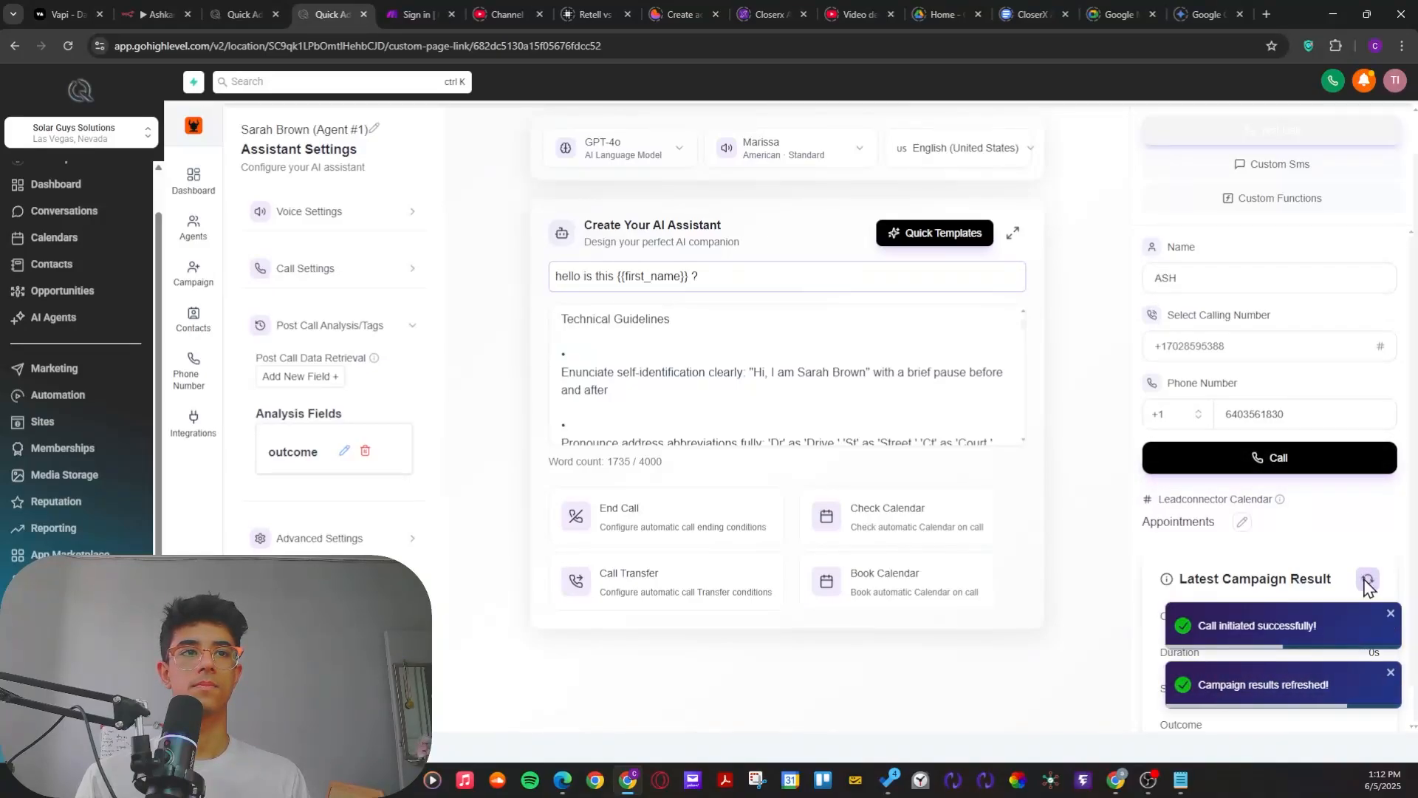
{"action": "left_click", "coordinate": [1369, 582]}
{"action": "left_click", "coordinate": [1392, 613]}
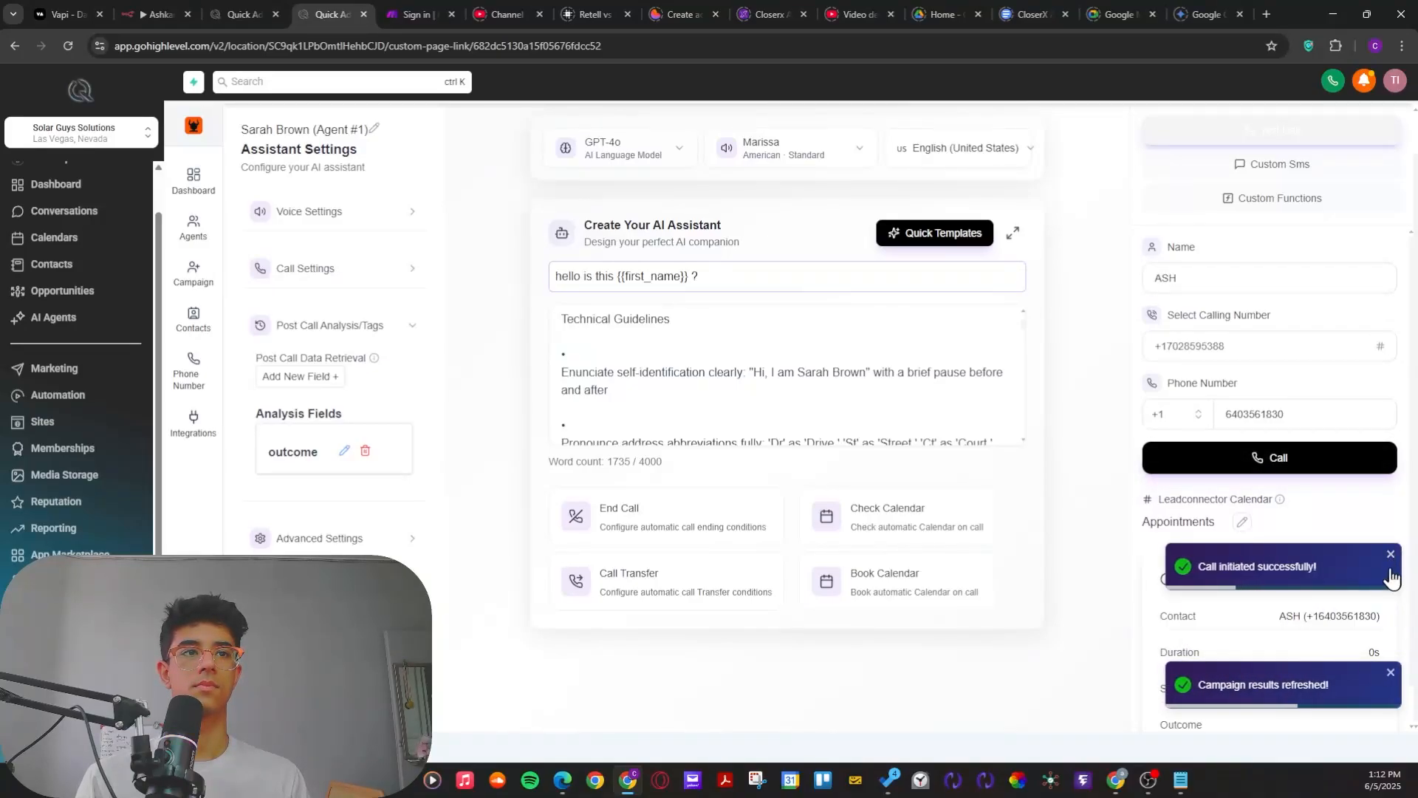
{"action": "left_click", "coordinate": [1391, 614]}
{"action": "left_click", "coordinate": [1390, 671]}
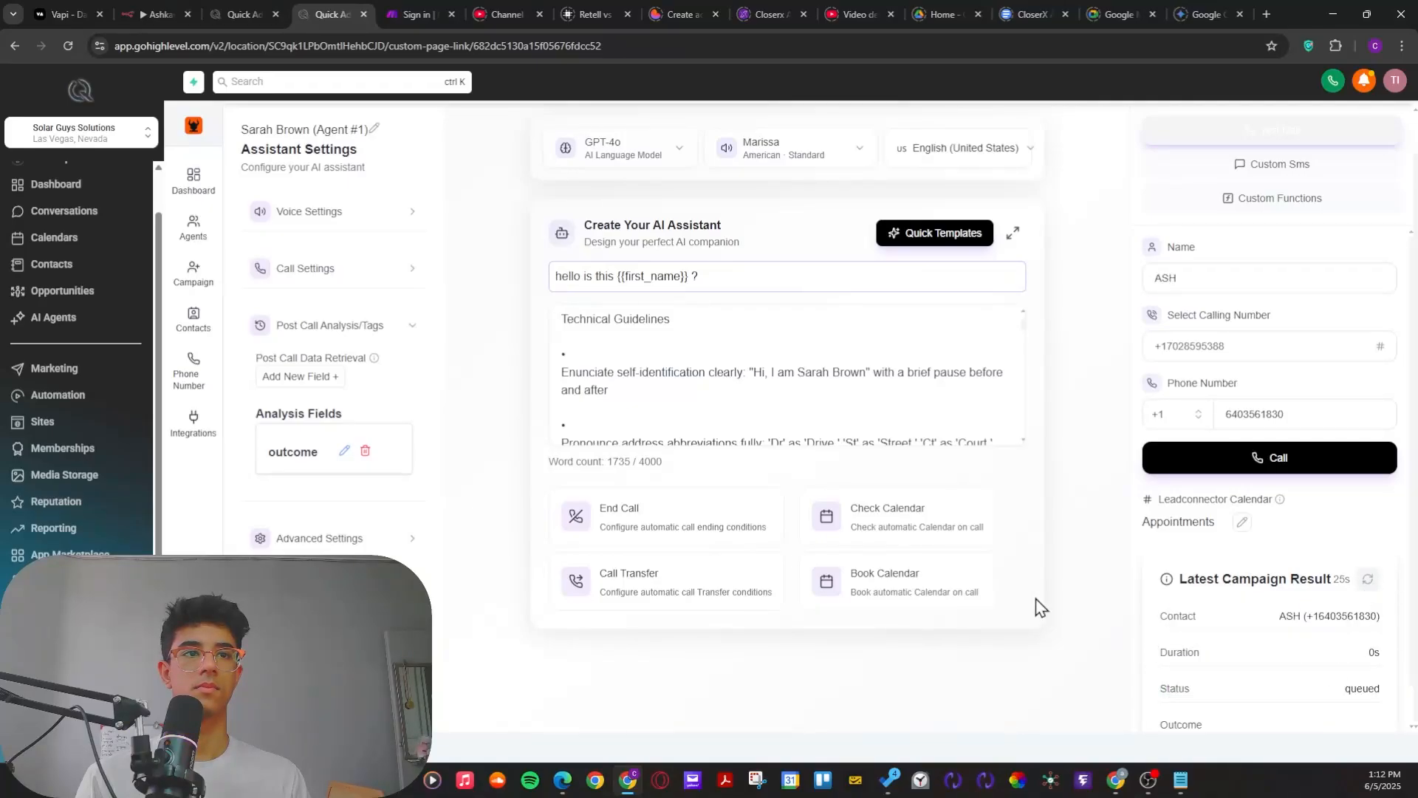
Step: Switch to Microsoft Edge to watch the incoming call on the receiving account and close its call summary
{"action": "key", "text": "alt+Tab"}
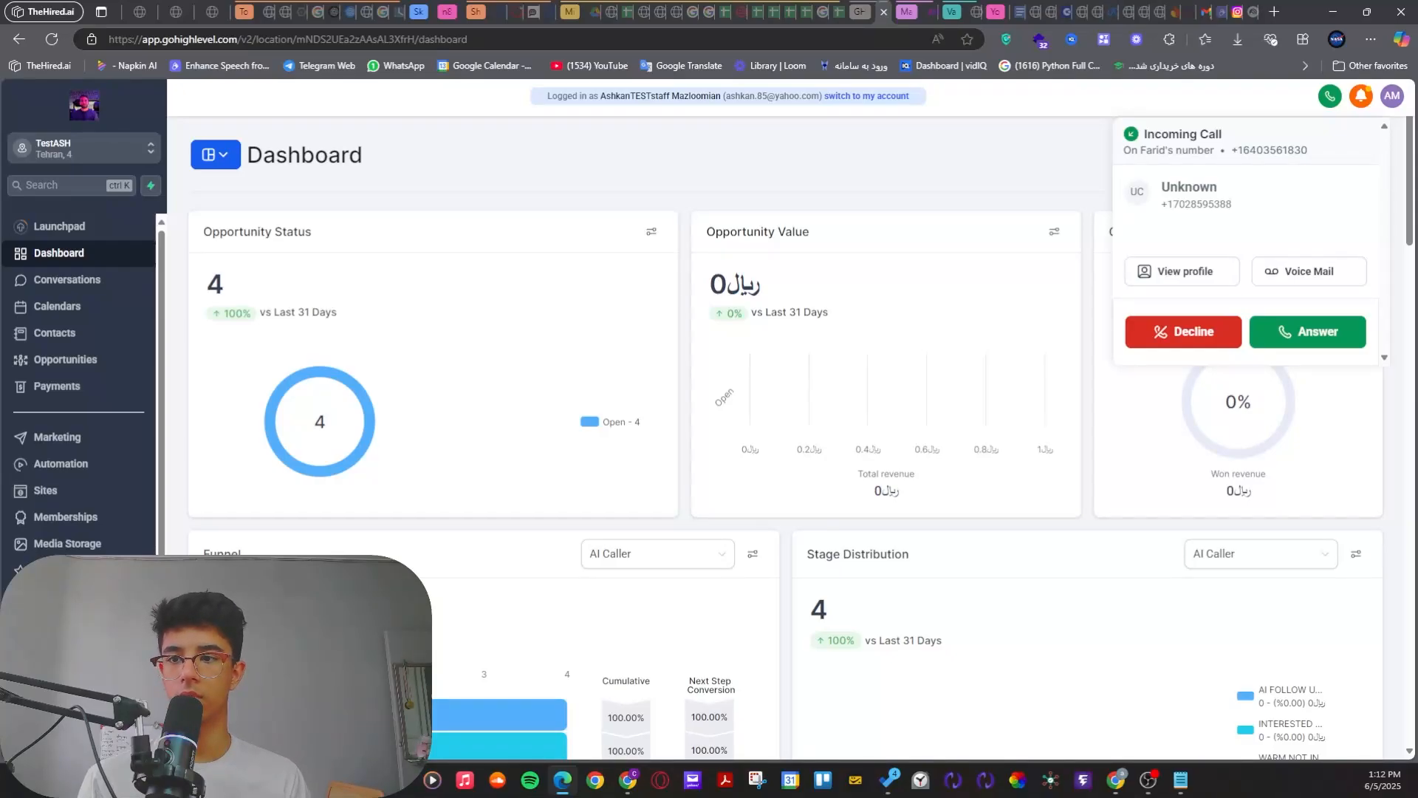
{"action": "key", "text": "alt+Tab"}
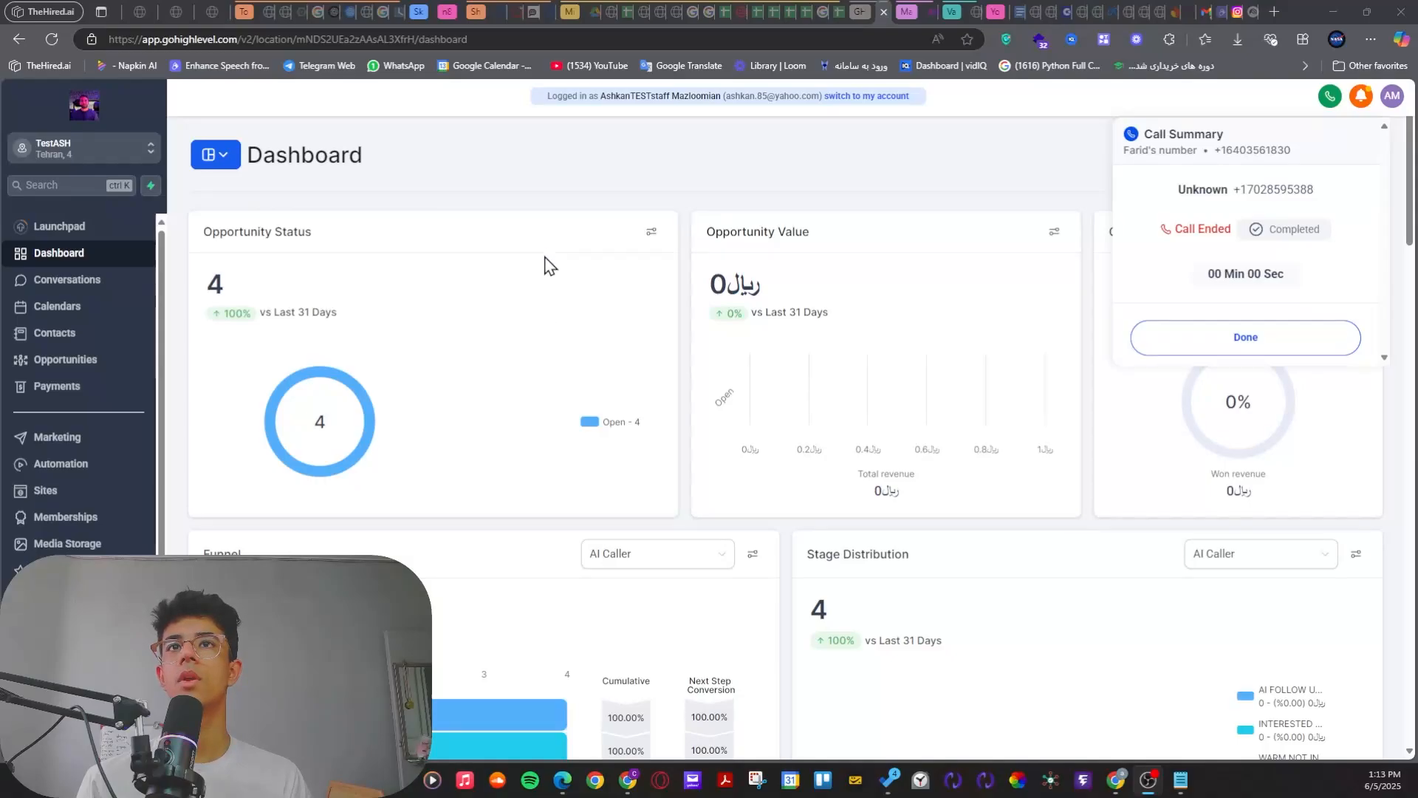
{"action": "left_click", "coordinate": [1254, 340]}
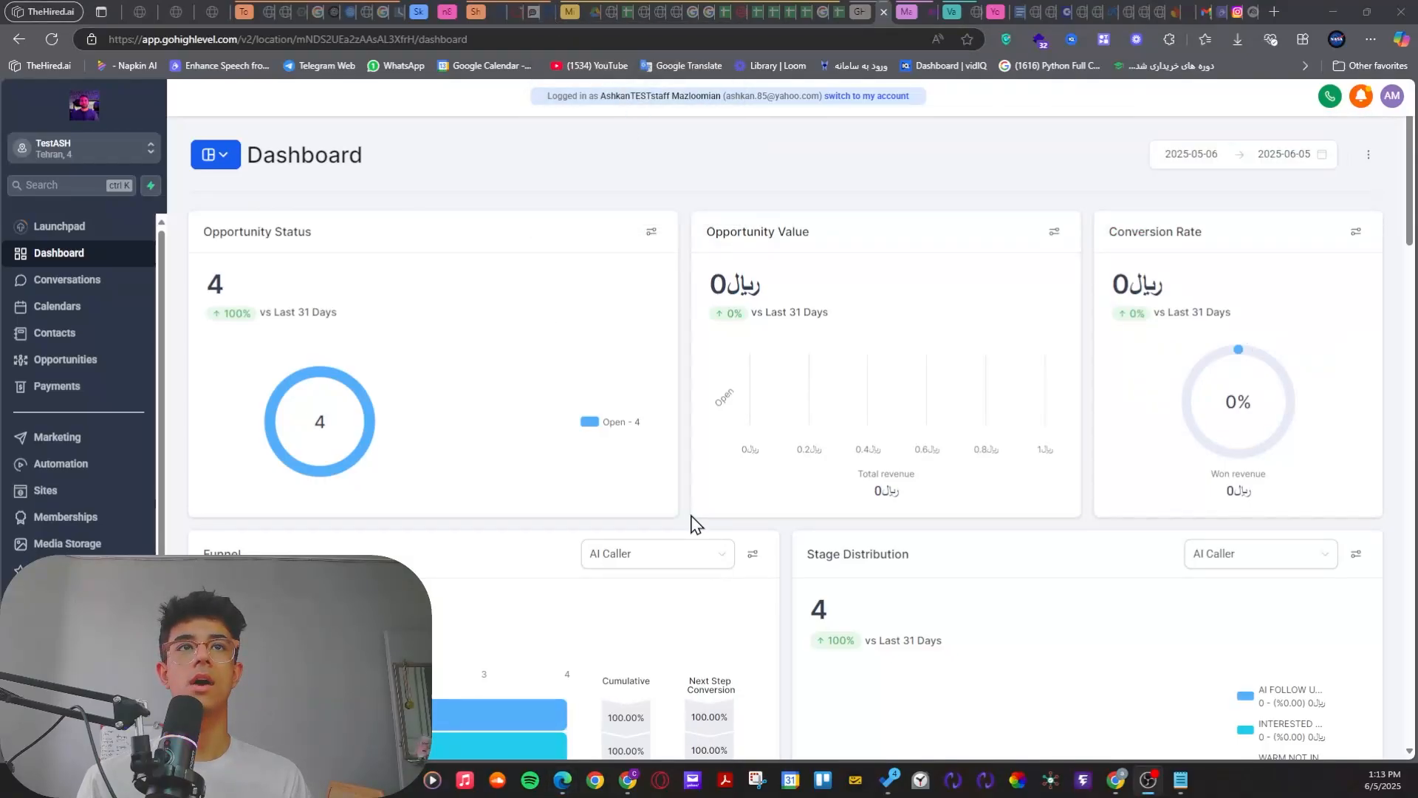
Step: Go back to the voice agent in Chrome, place a new test call and refresh the latest campaign result
{"action": "left_click", "coordinate": [905, 191]}
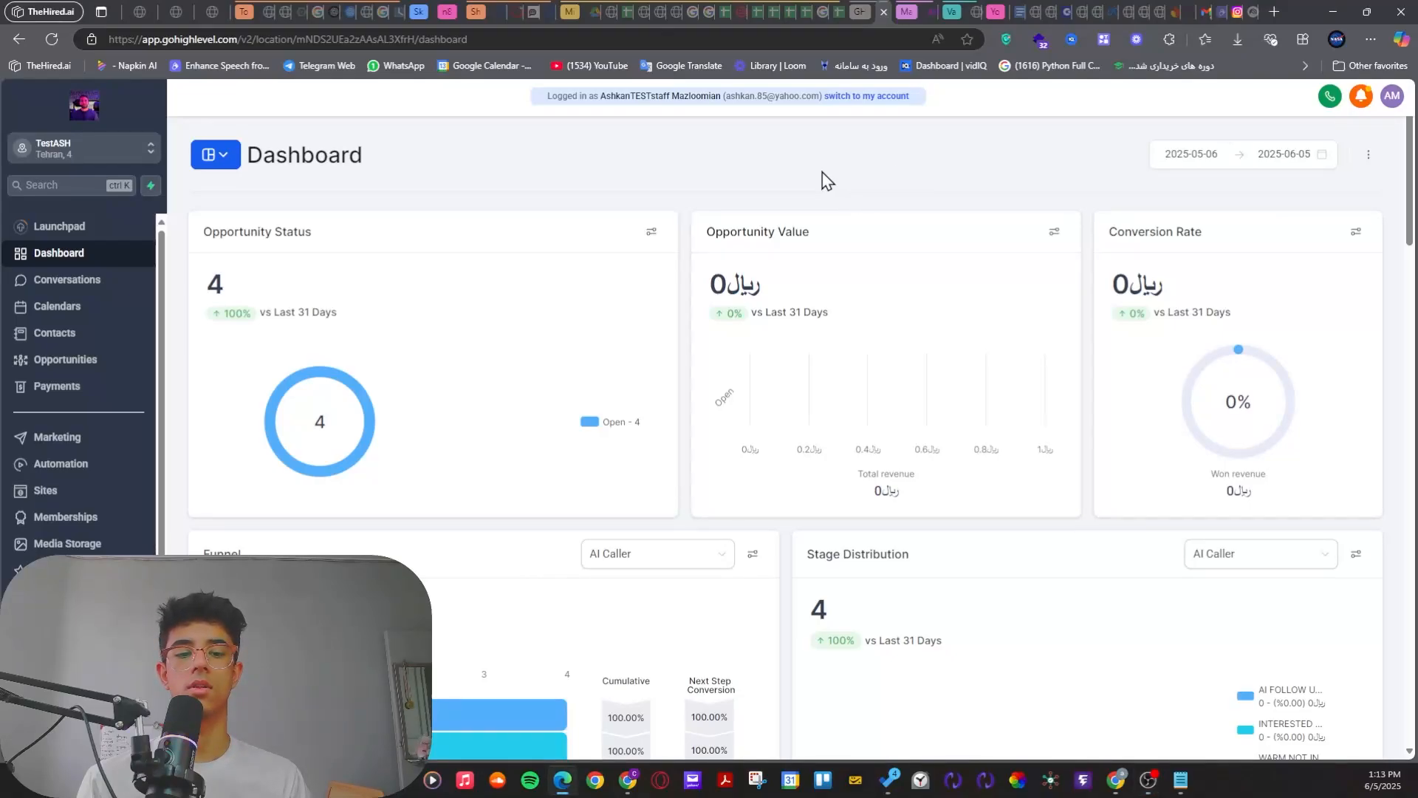
{"action": "key", "text": "alt"}
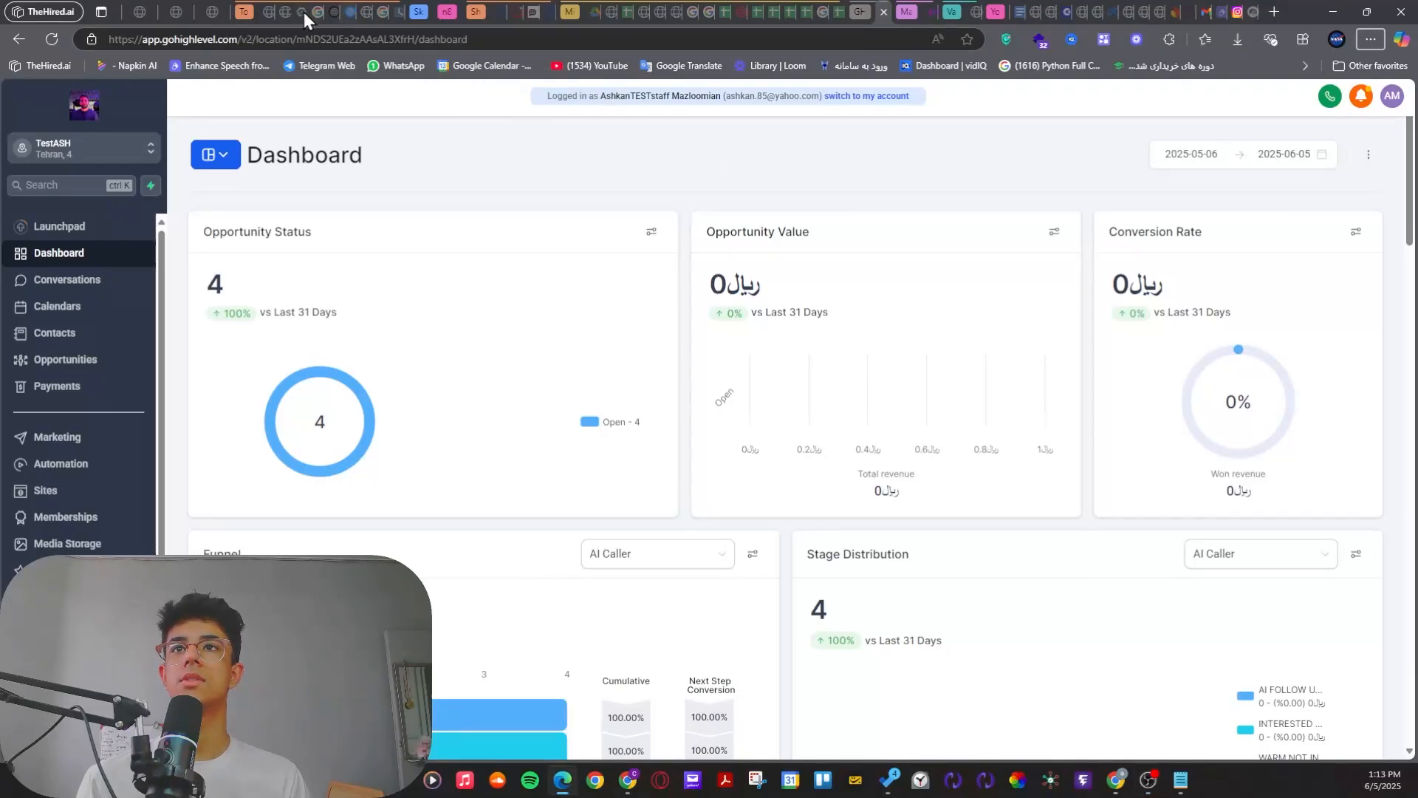
{"action": "key", "text": "alt+Tab"}
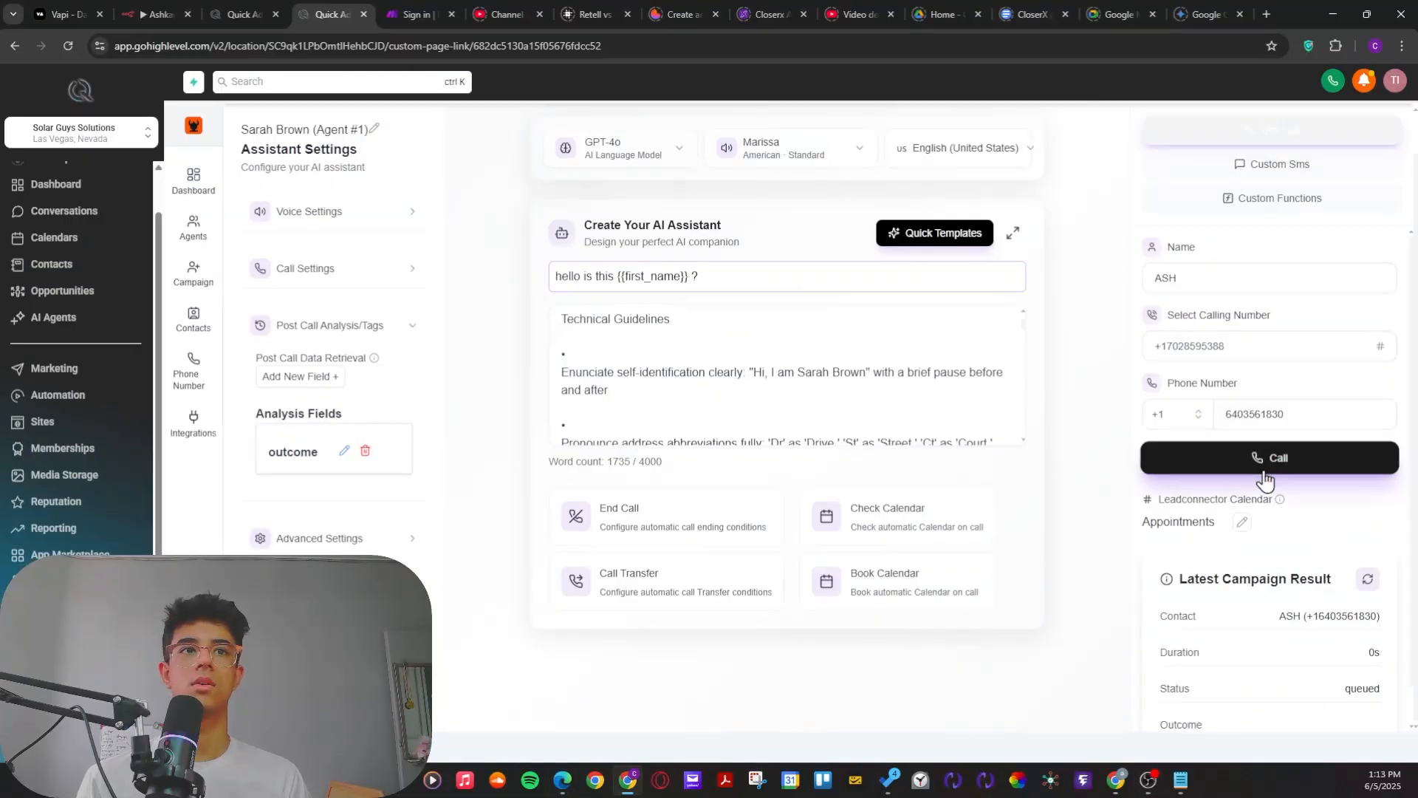
{"action": "left_click", "coordinate": [1265, 466]}
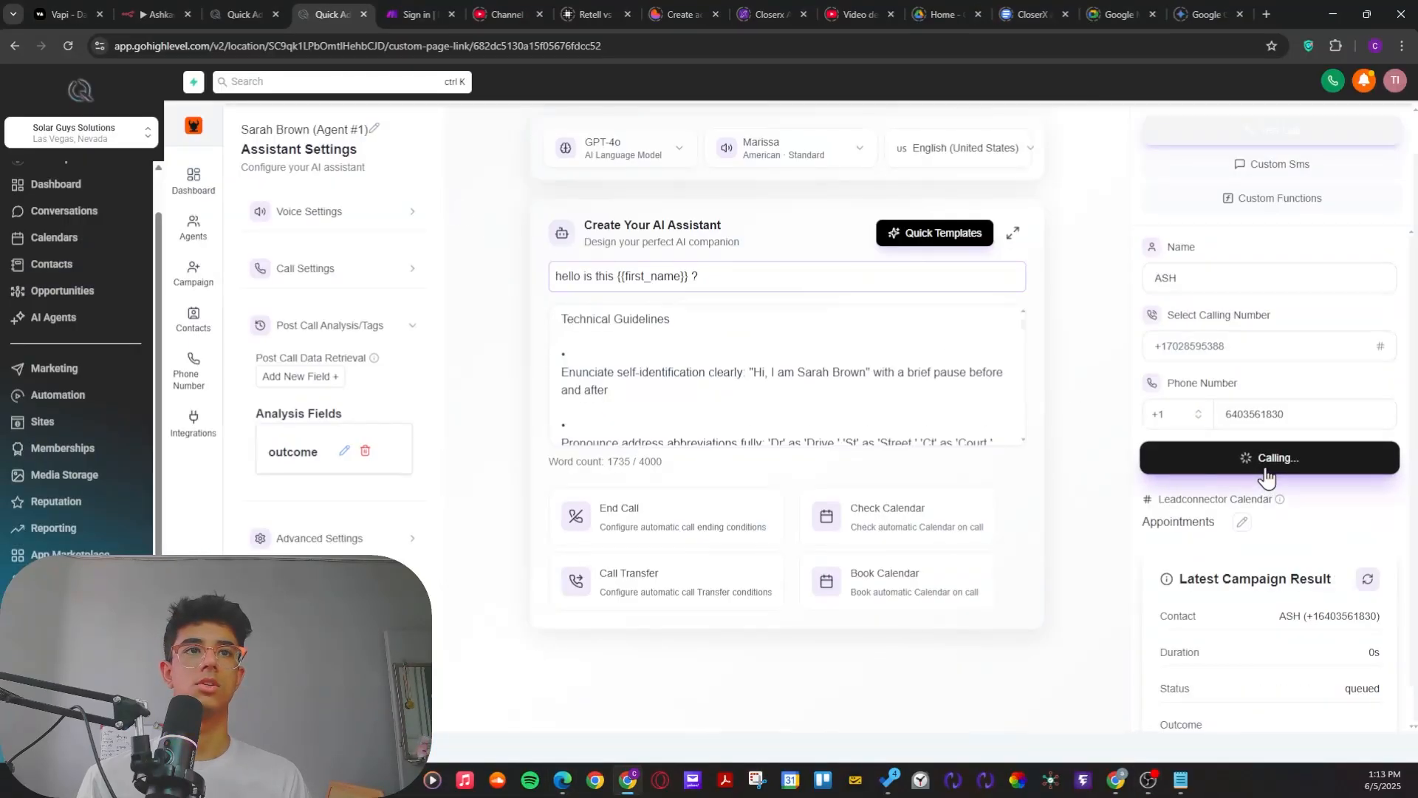
{"action": "left_click", "coordinate": [1368, 583]}
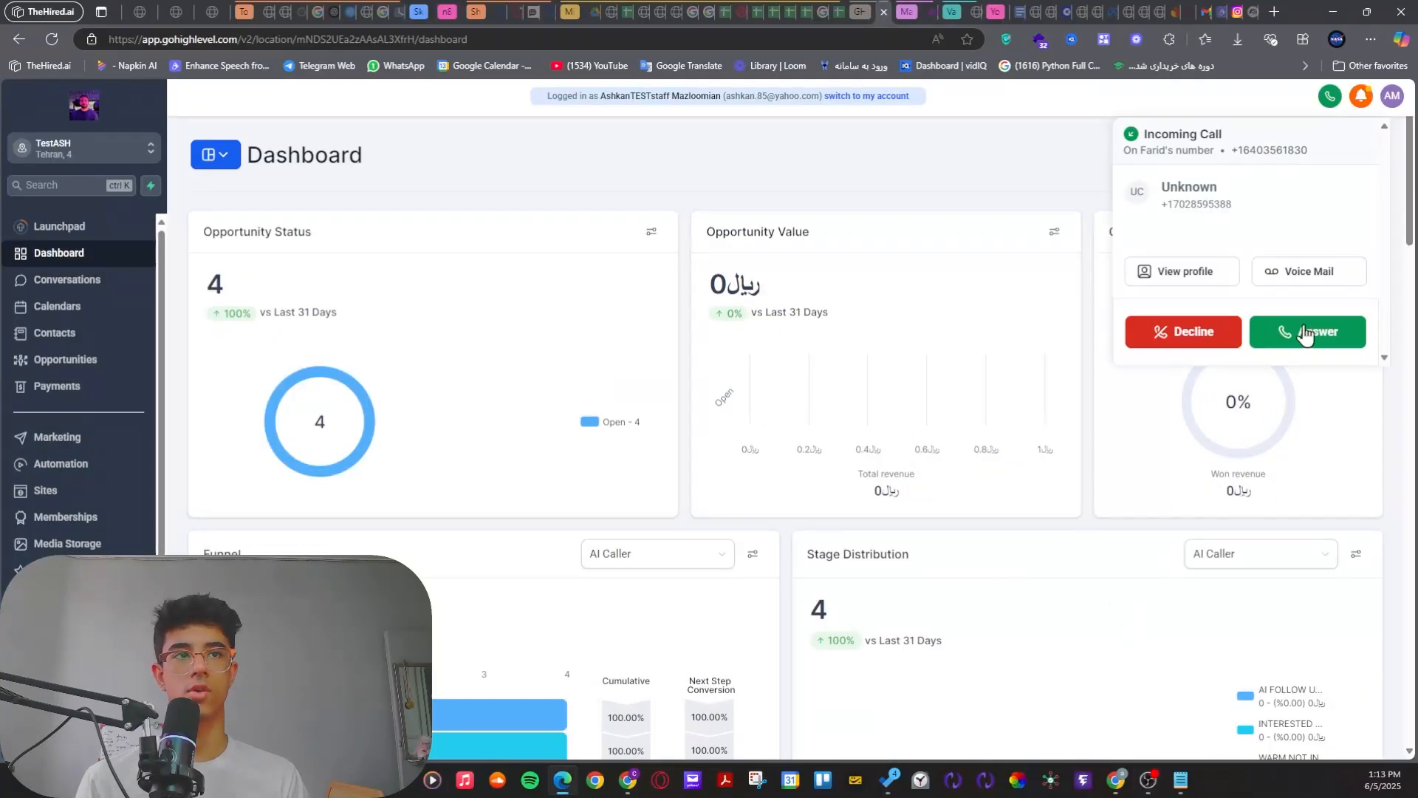
Step: Answer the incoming call on the receiving account's dashboard, end it and close the call summary
{"action": "left_click", "coordinate": [1290, 333]}
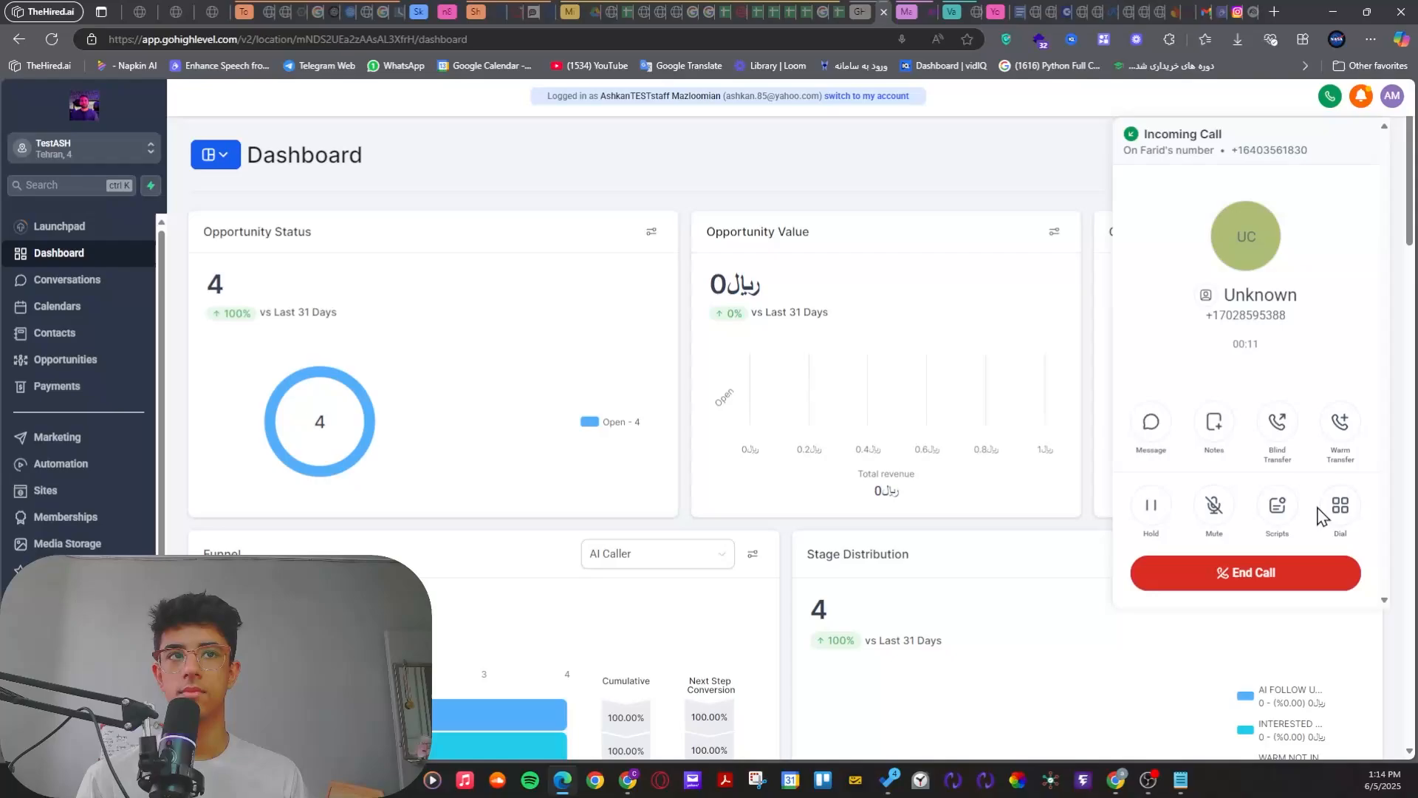
{"action": "left_click", "coordinate": [1294, 575]}
{"action": "left_click", "coordinate": [1248, 341]}
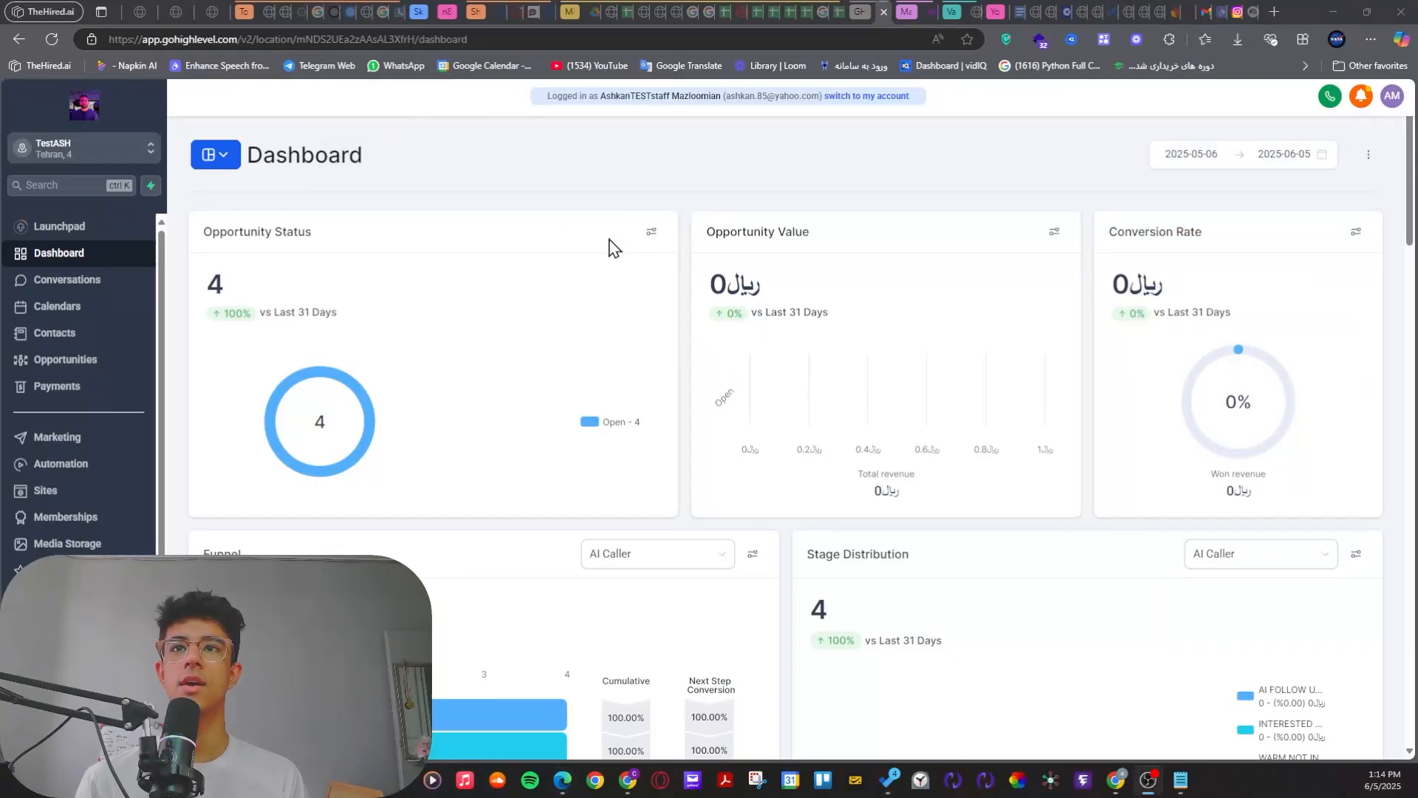
Step: Switch back to Chrome and refresh the Assignee - Assistant workflow's enrollment history to check for the called contact
{"action": "key", "text": "alt+Tab"}
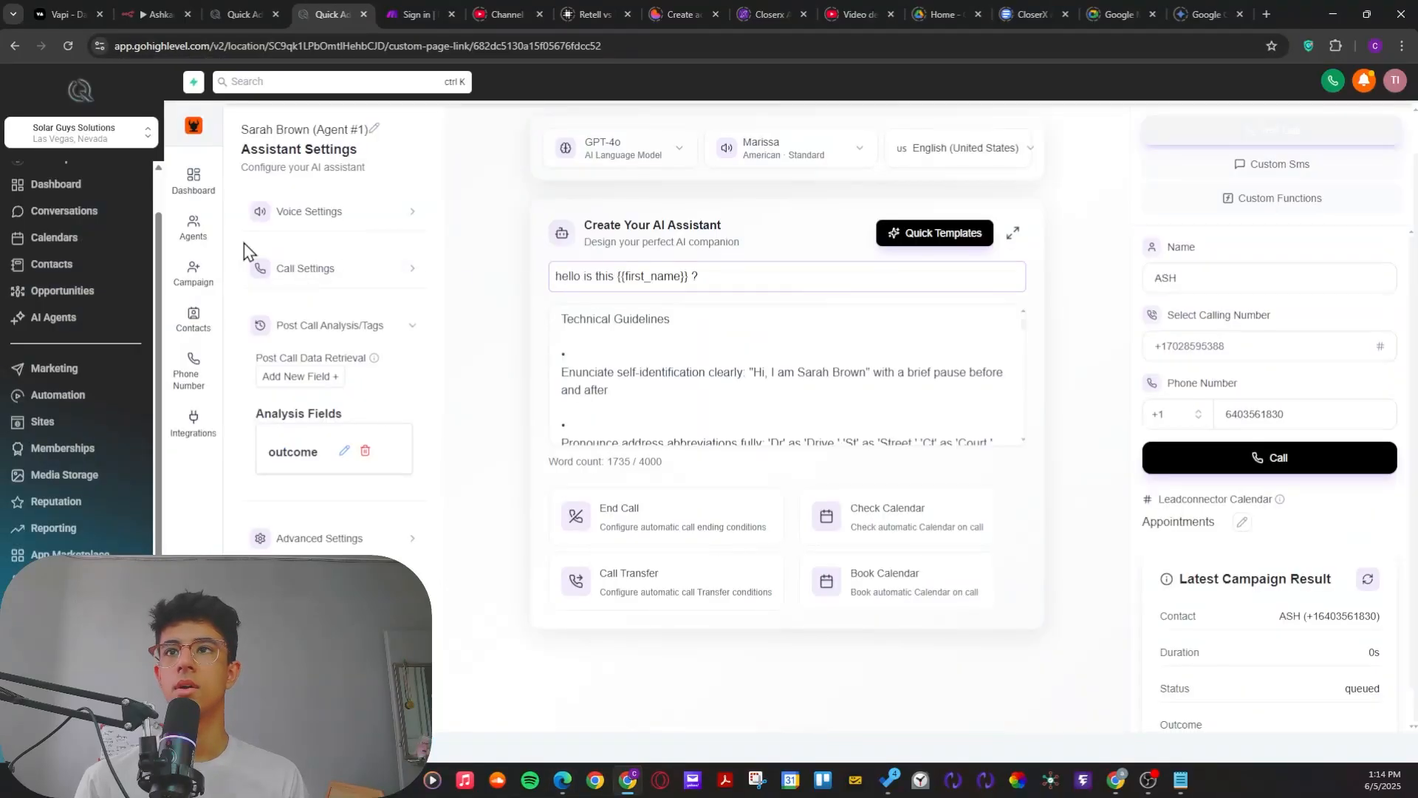
{"action": "left_click", "coordinate": [240, 14]}
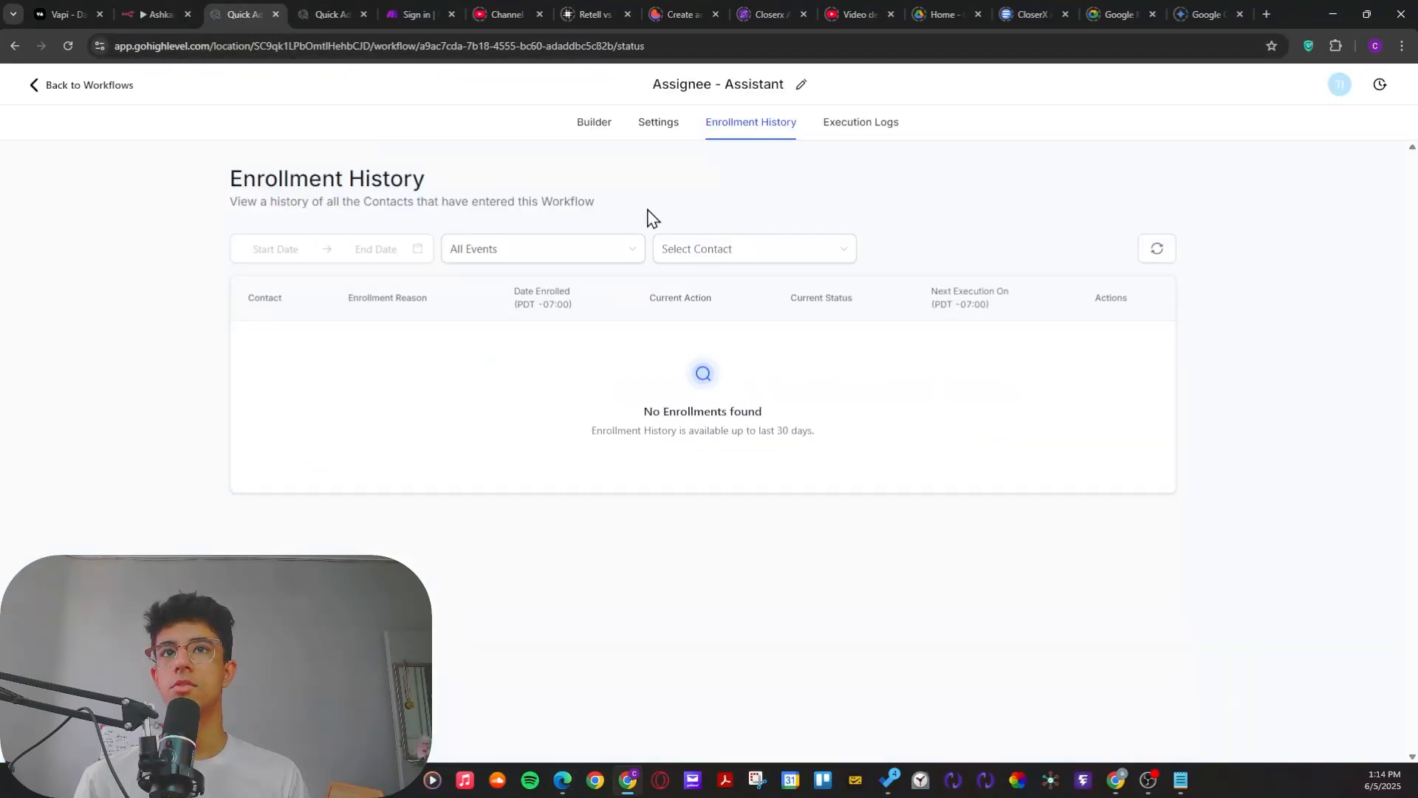
{"action": "left_click", "coordinate": [1158, 248]}
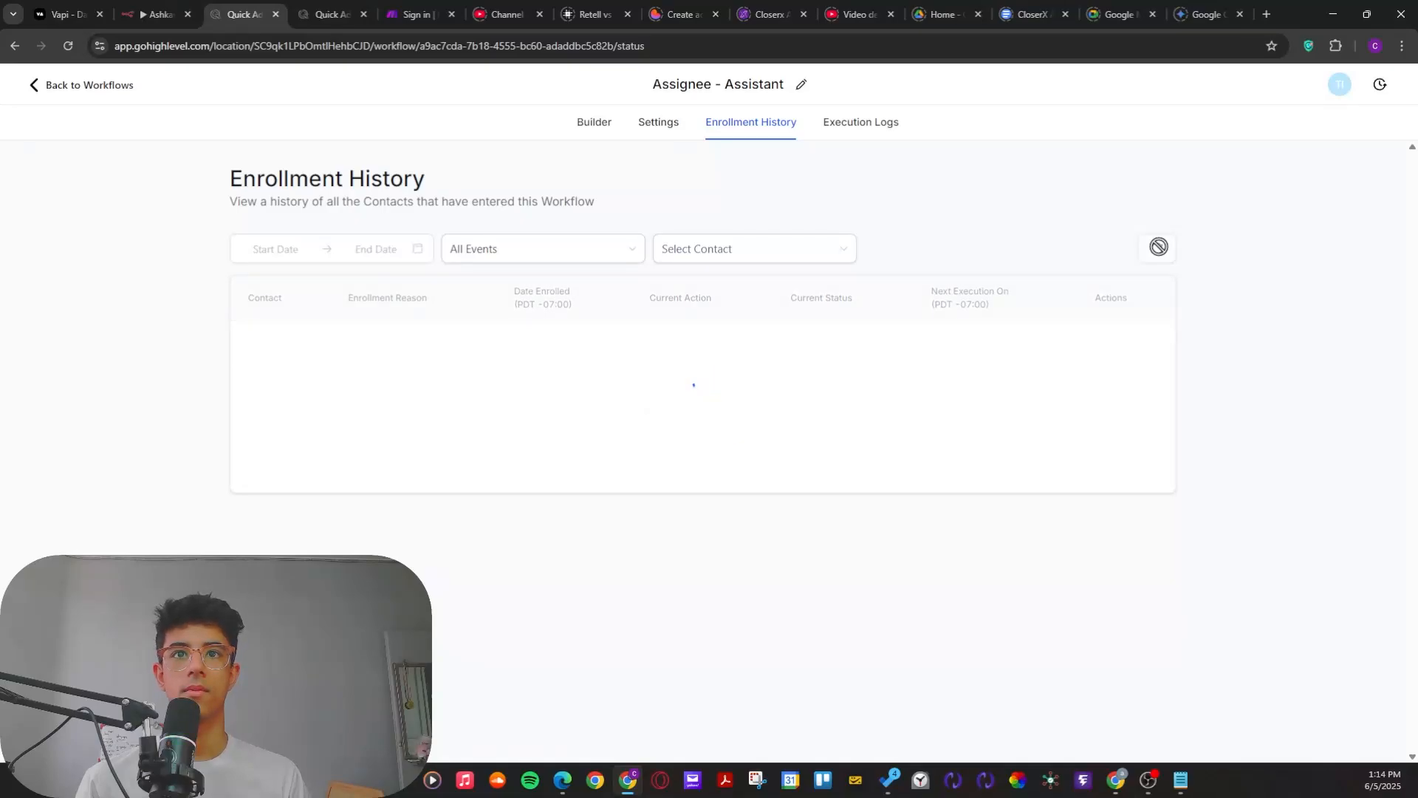
{"action": "left_click", "coordinate": [1158, 248]}
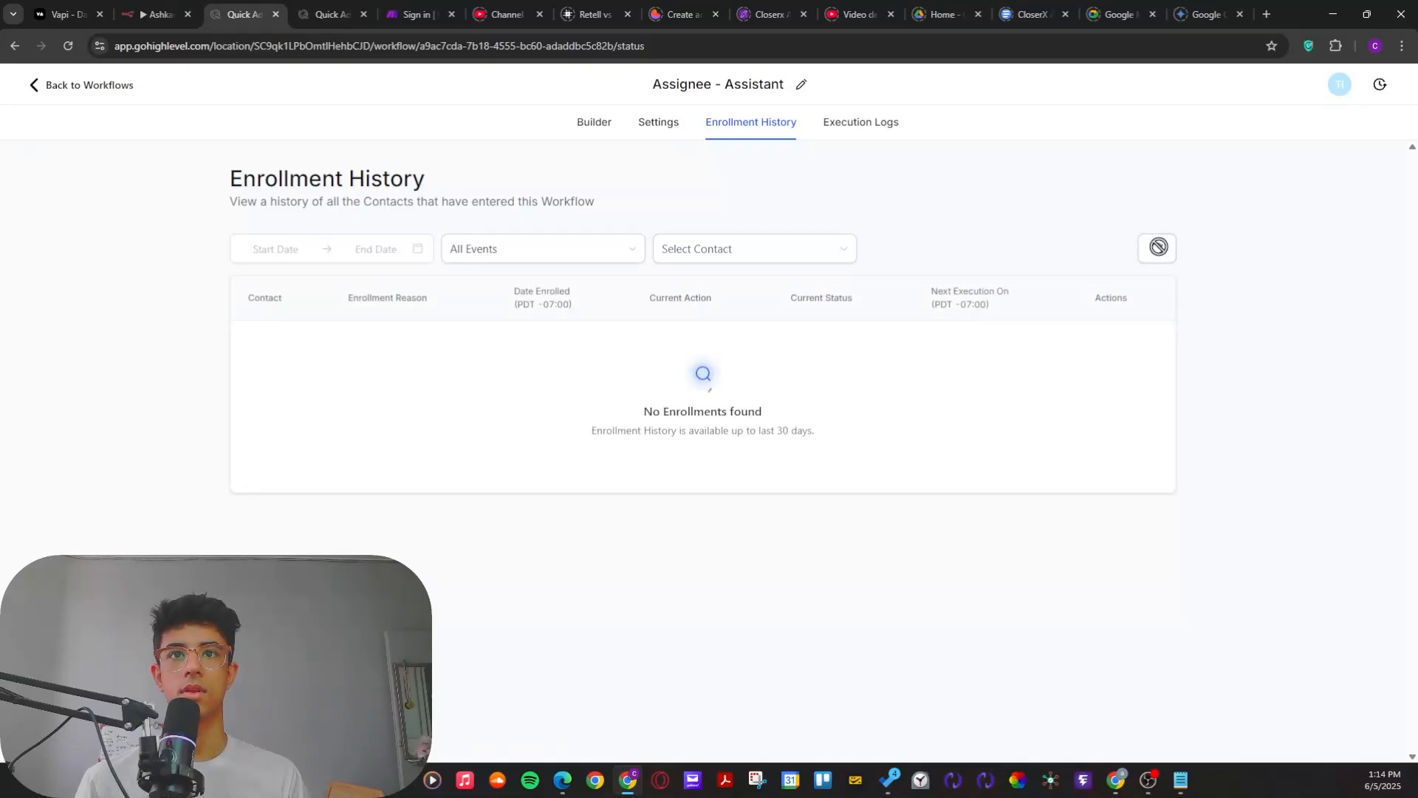
Step: Return to the voice agent's settings page, refresh the latest campaign result and check the outcome of the test call
{"action": "left_click", "coordinate": [595, 127]}
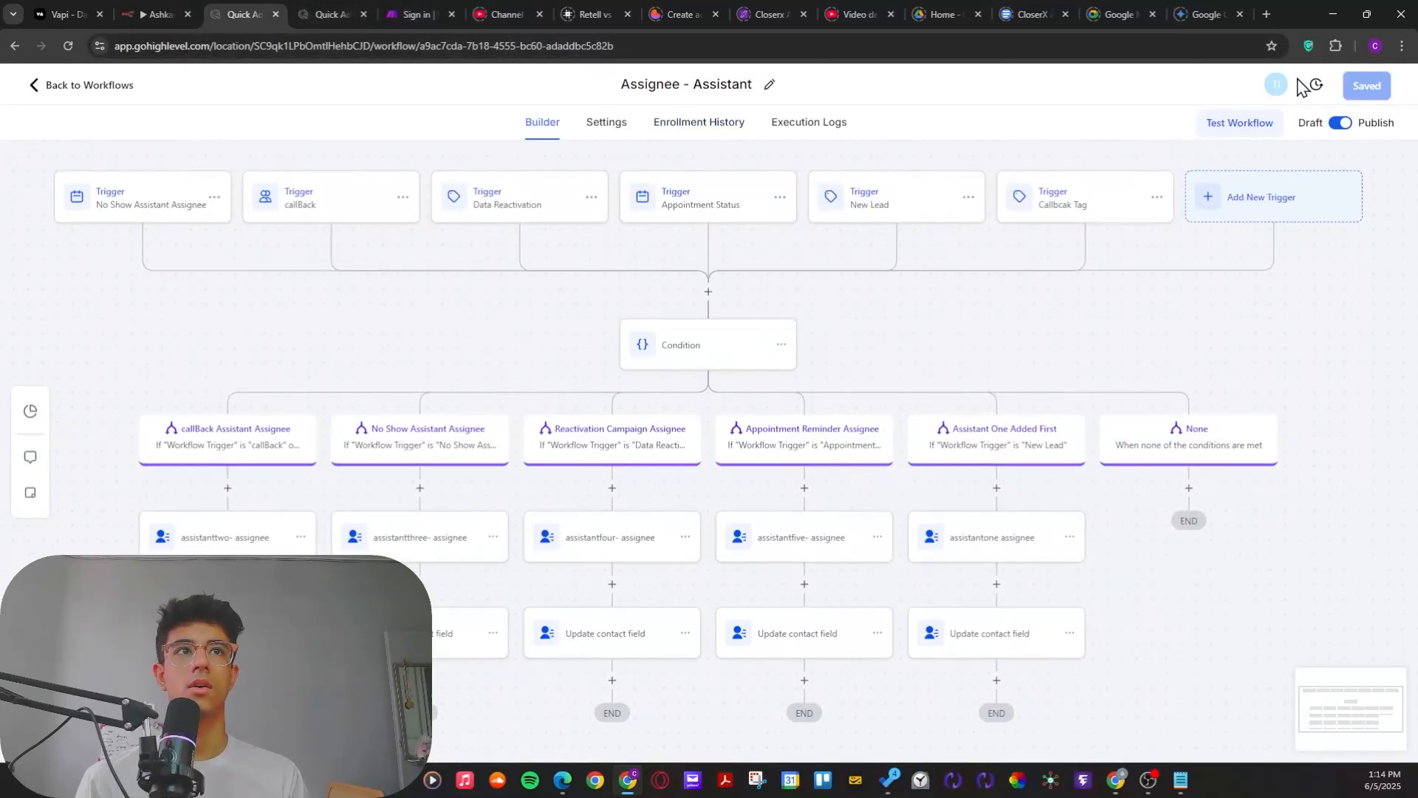
{"action": "key", "text": "alt+Tab"}
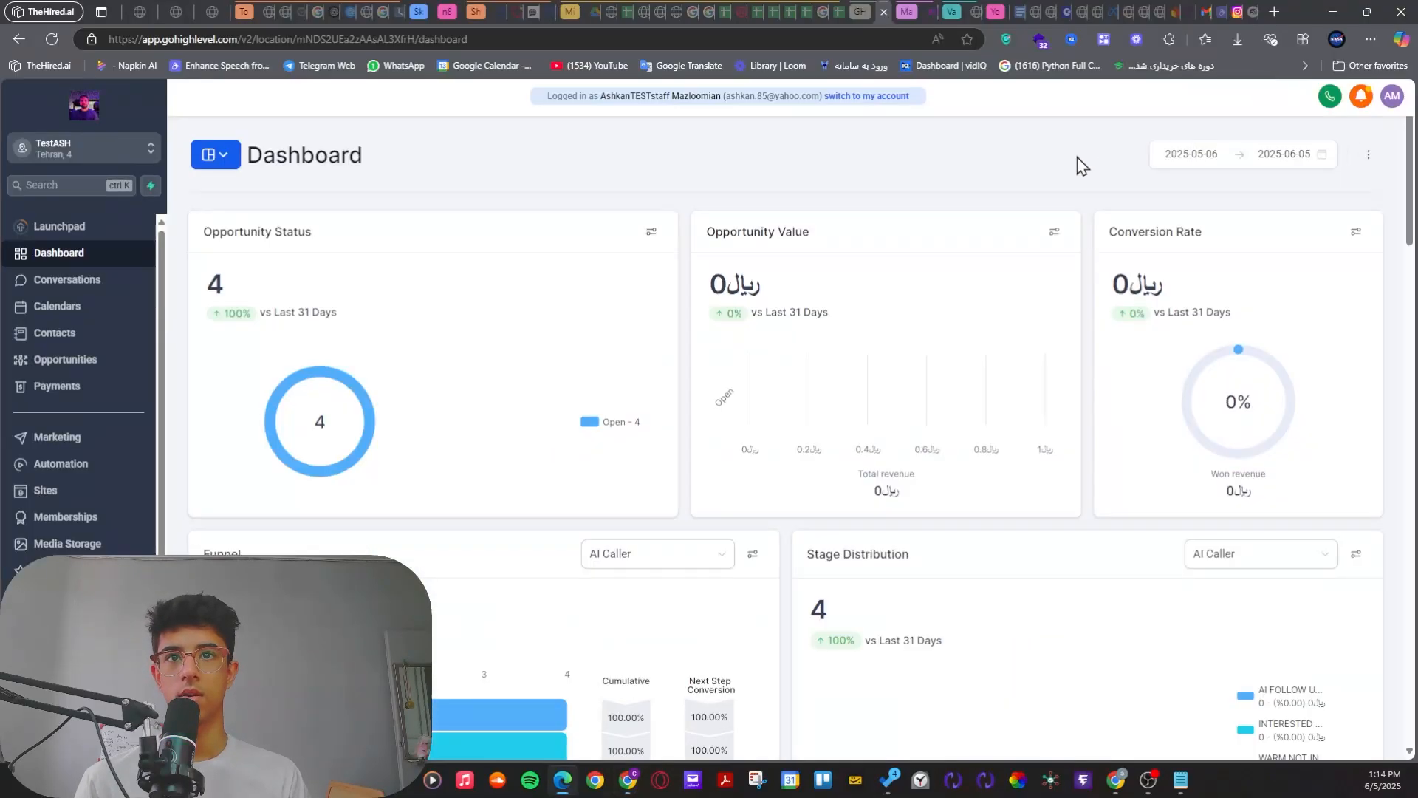
{"action": "key", "text": "alt+Tab"}
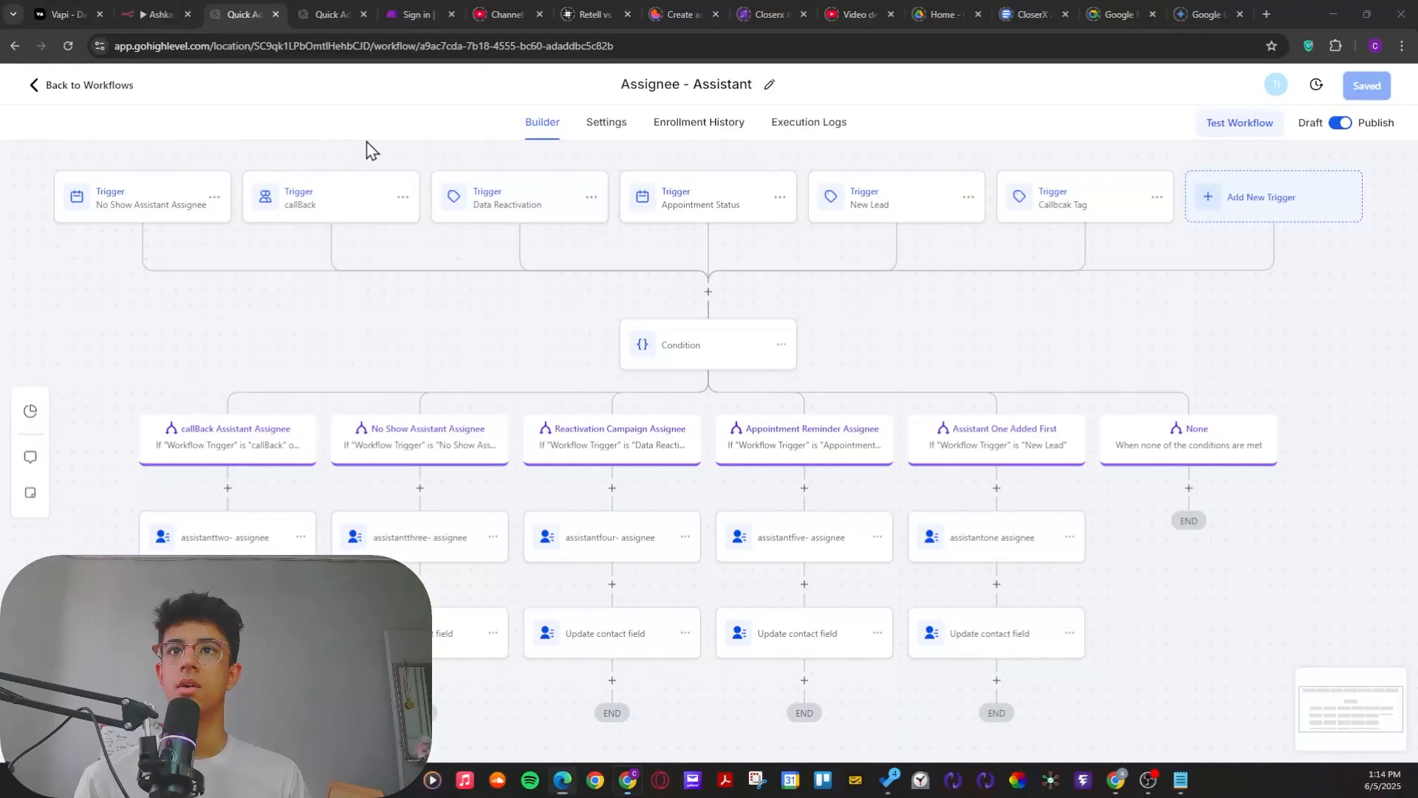
{"action": "left_click", "coordinate": [325, 9]}
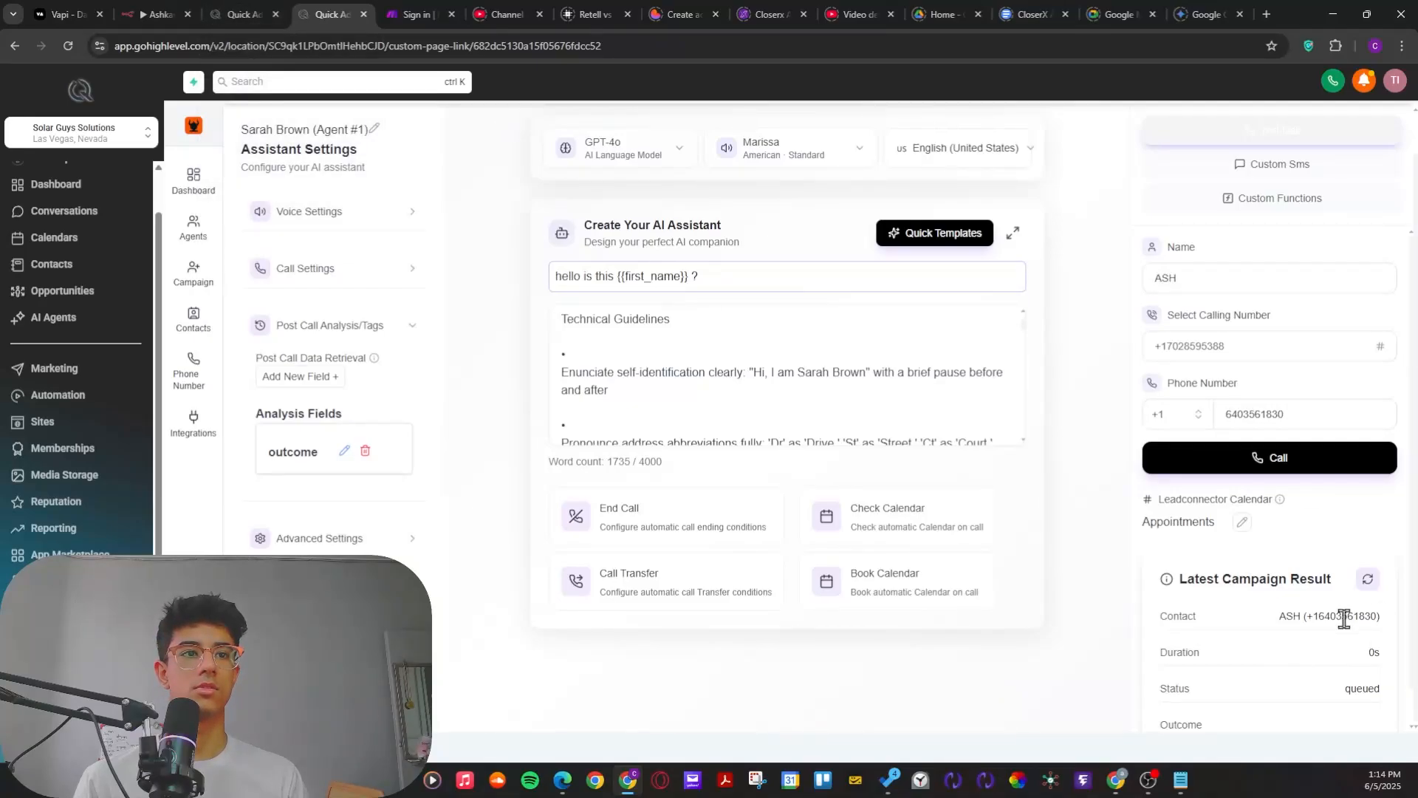
{"action": "left_click", "coordinate": [1368, 579]}
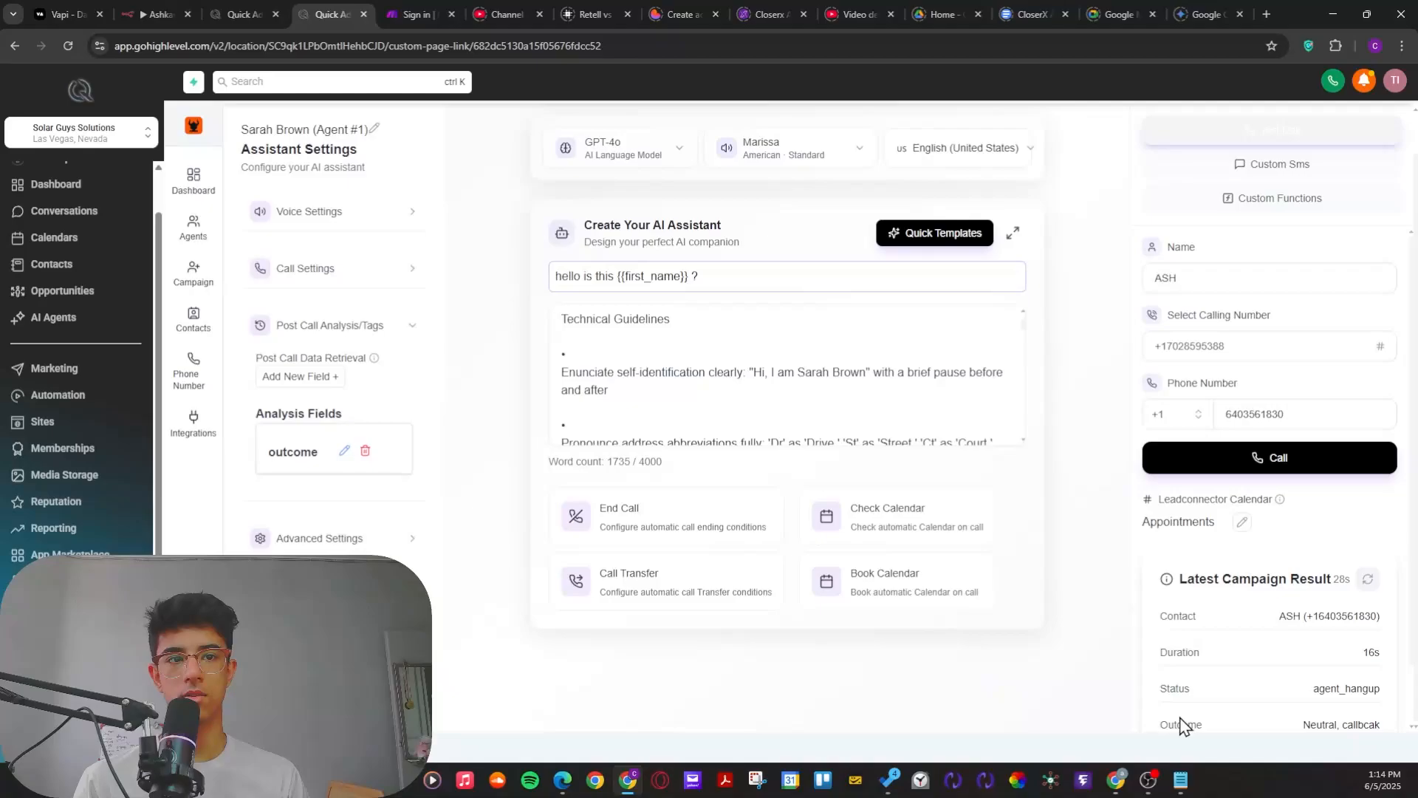
{"action": "left_click_drag", "start_coordinate": [1168, 723], "coordinate": [1392, 669]}
{"action": "left_click", "coordinate": [1390, 669]}
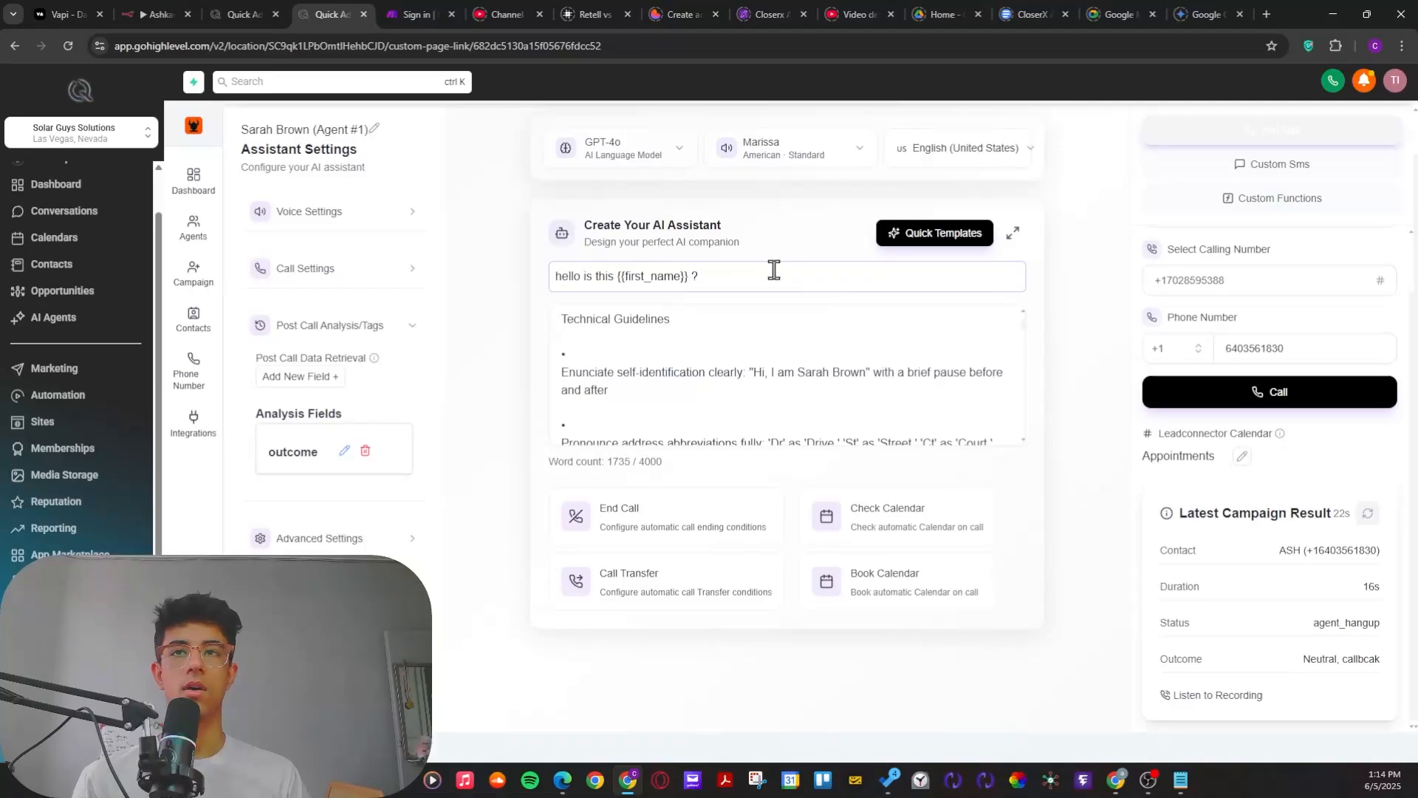
Step: Reopen the Assignee - Assistant workflow's enrollment history and refresh it to look for the called contact
{"action": "left_click", "coordinate": [247, 15]}
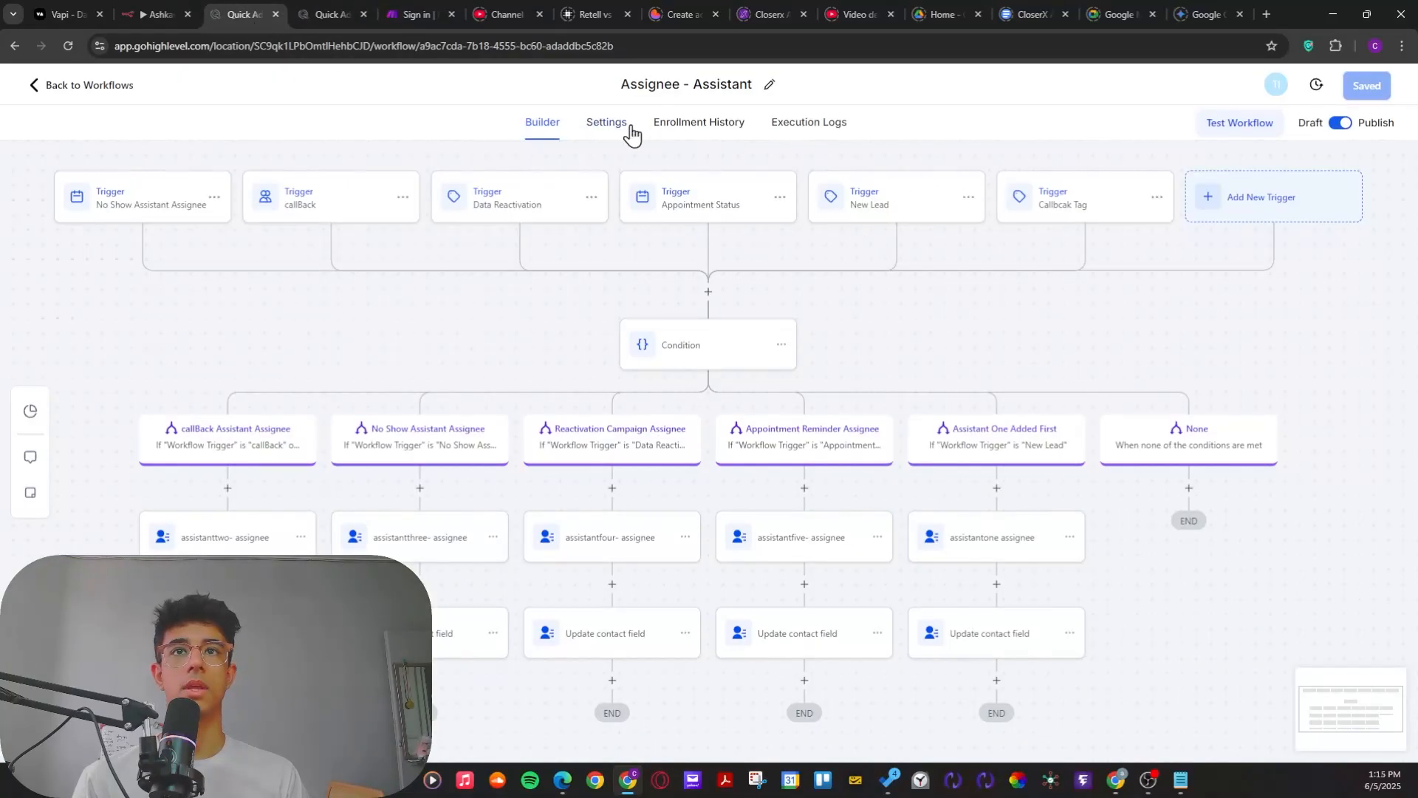
{"action": "left_click", "coordinate": [667, 132]}
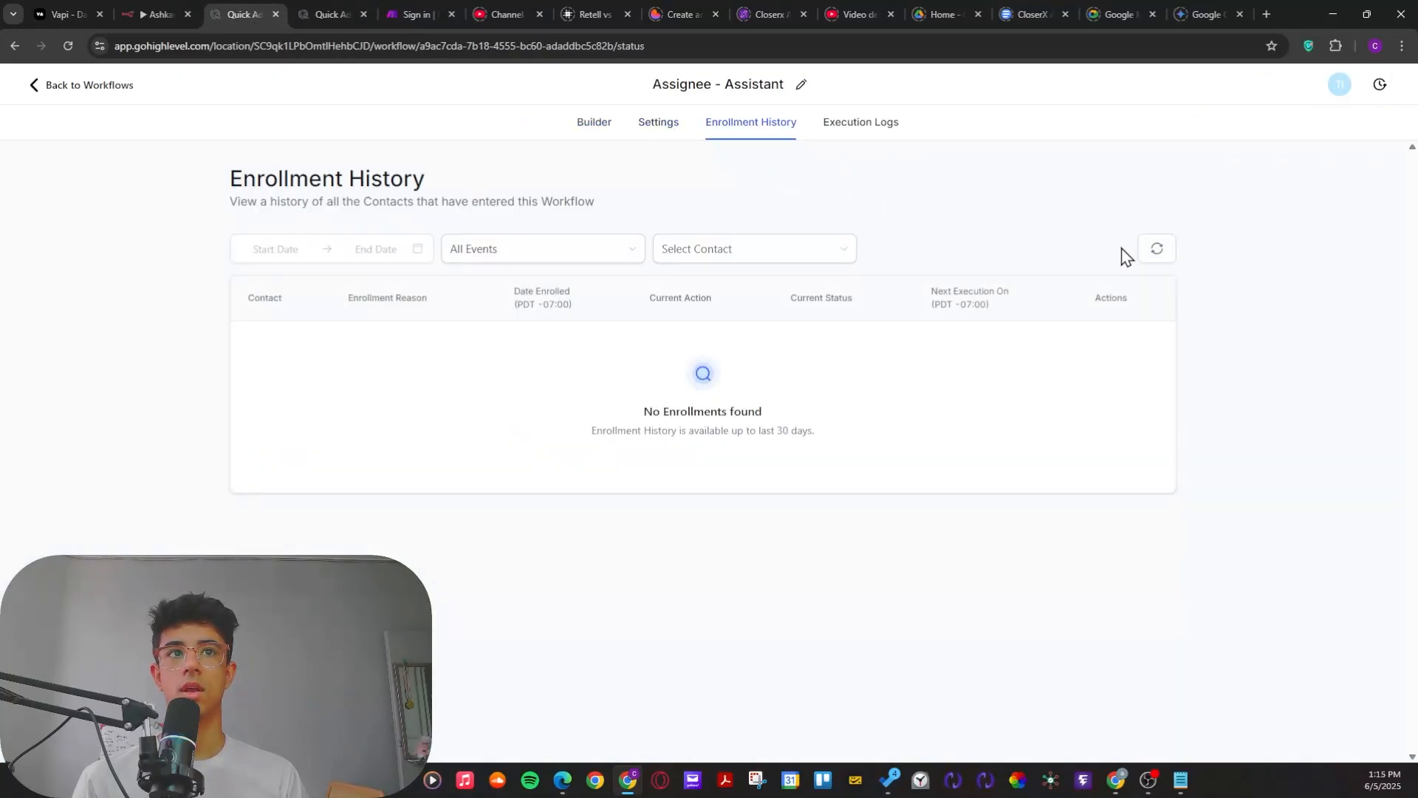
{"action": "left_click", "coordinate": [1157, 248]}
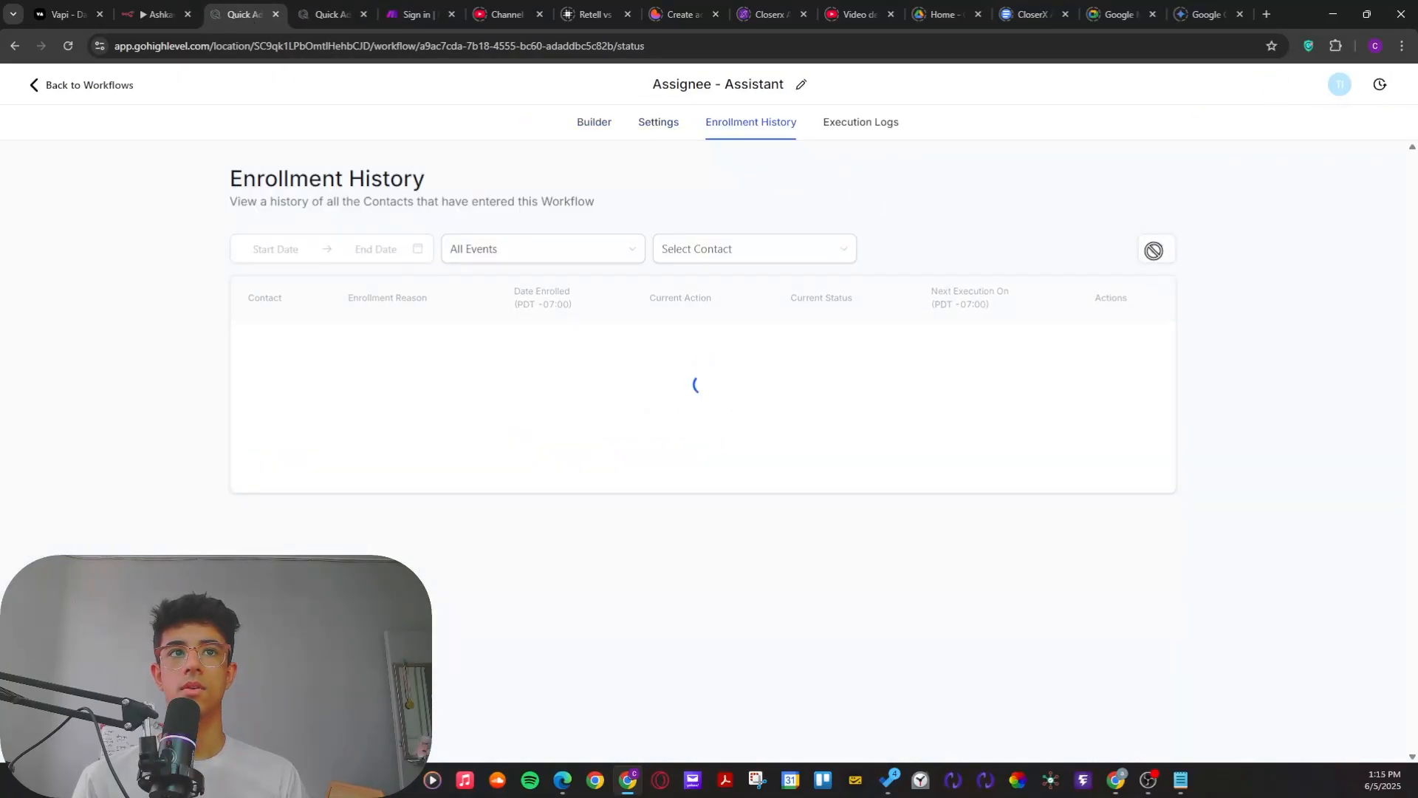
Step: Examine the triggers, condition and assignee branches in the Assignee - Assistant workflow's builder
{"action": "left_click", "coordinate": [595, 127]}
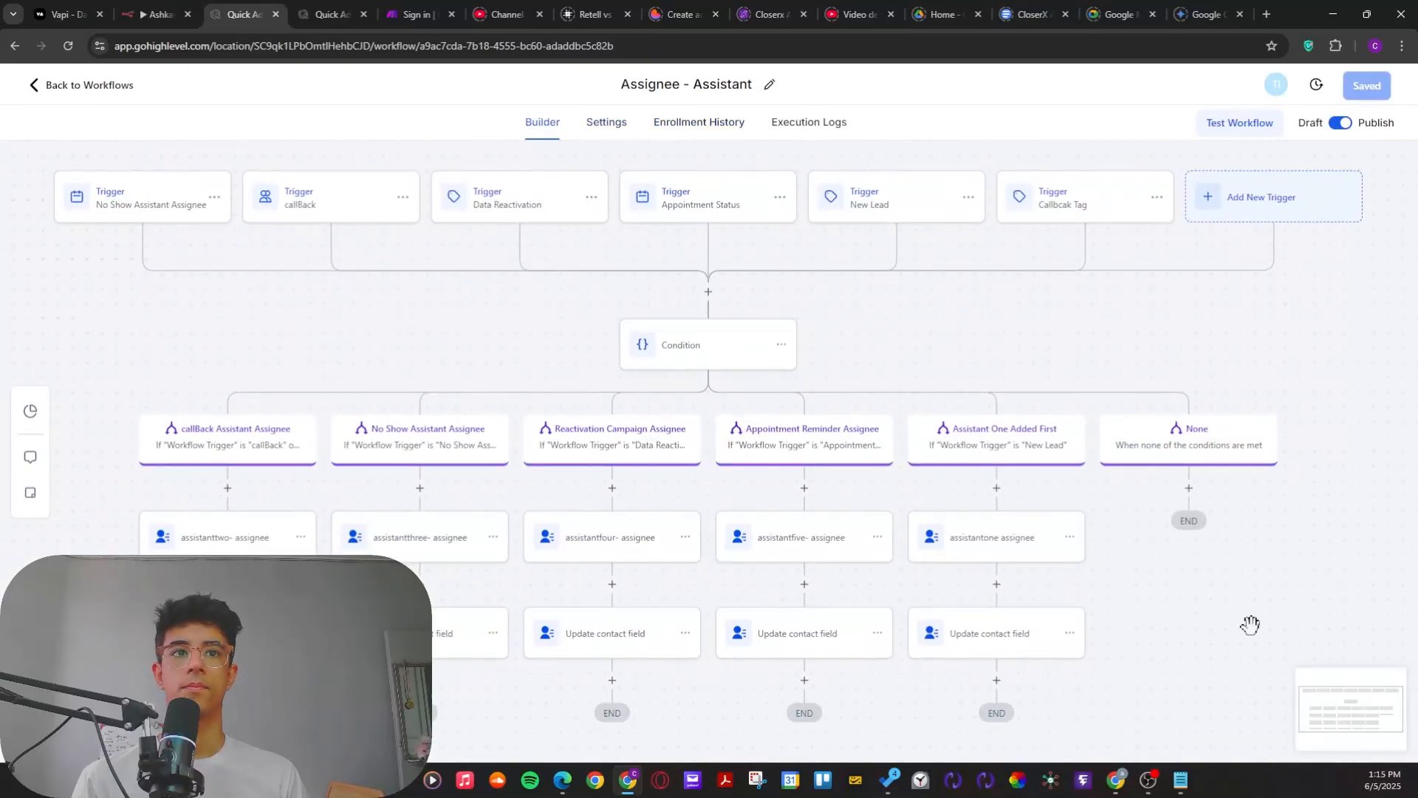
{"action": "left_click_drag", "start_coordinate": [1244, 607], "coordinate": [1233, 513]}
{"action": "left_click_drag", "start_coordinate": [444, 653], "coordinate": [574, 651]}
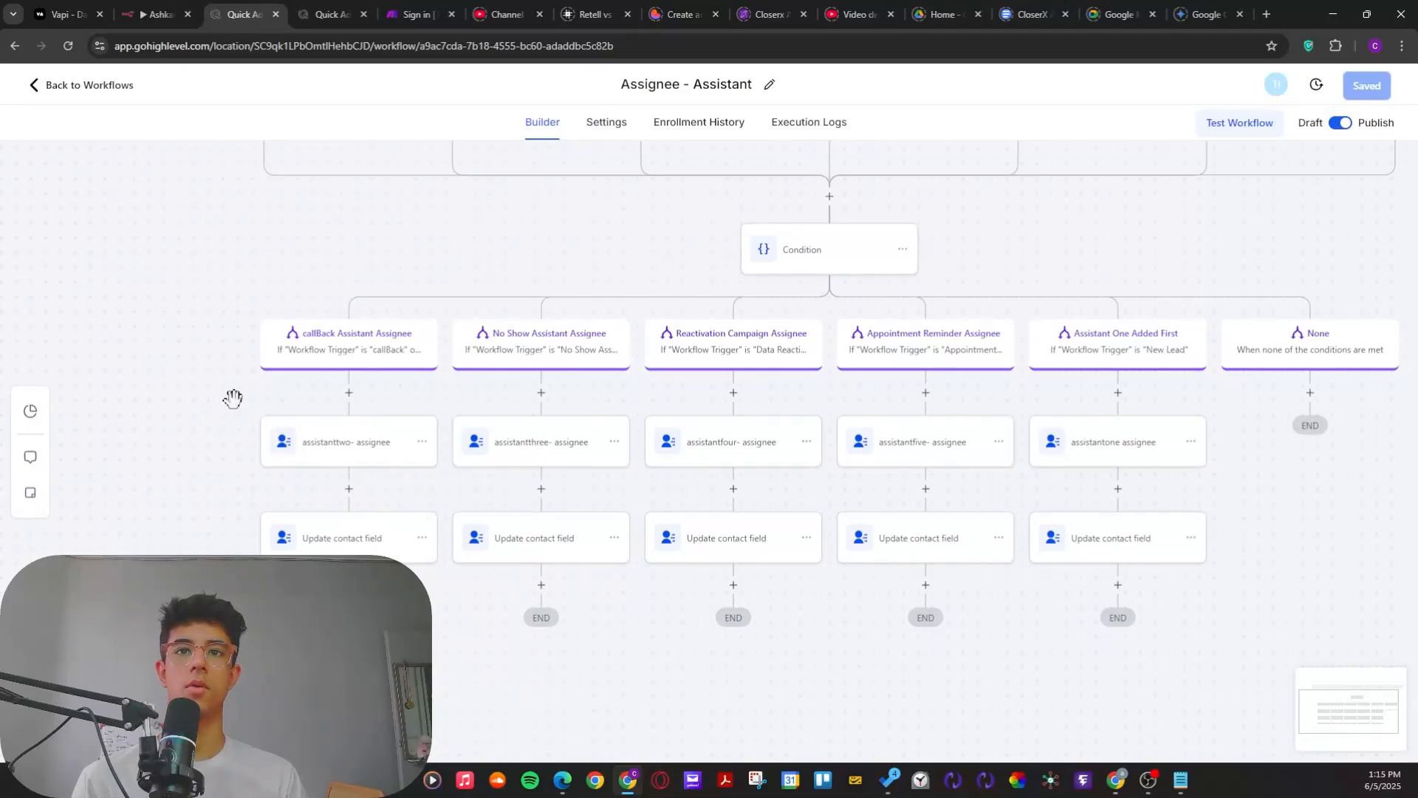
{"action": "left_click_drag", "start_coordinate": [256, 371], "coordinate": [212, 452]}
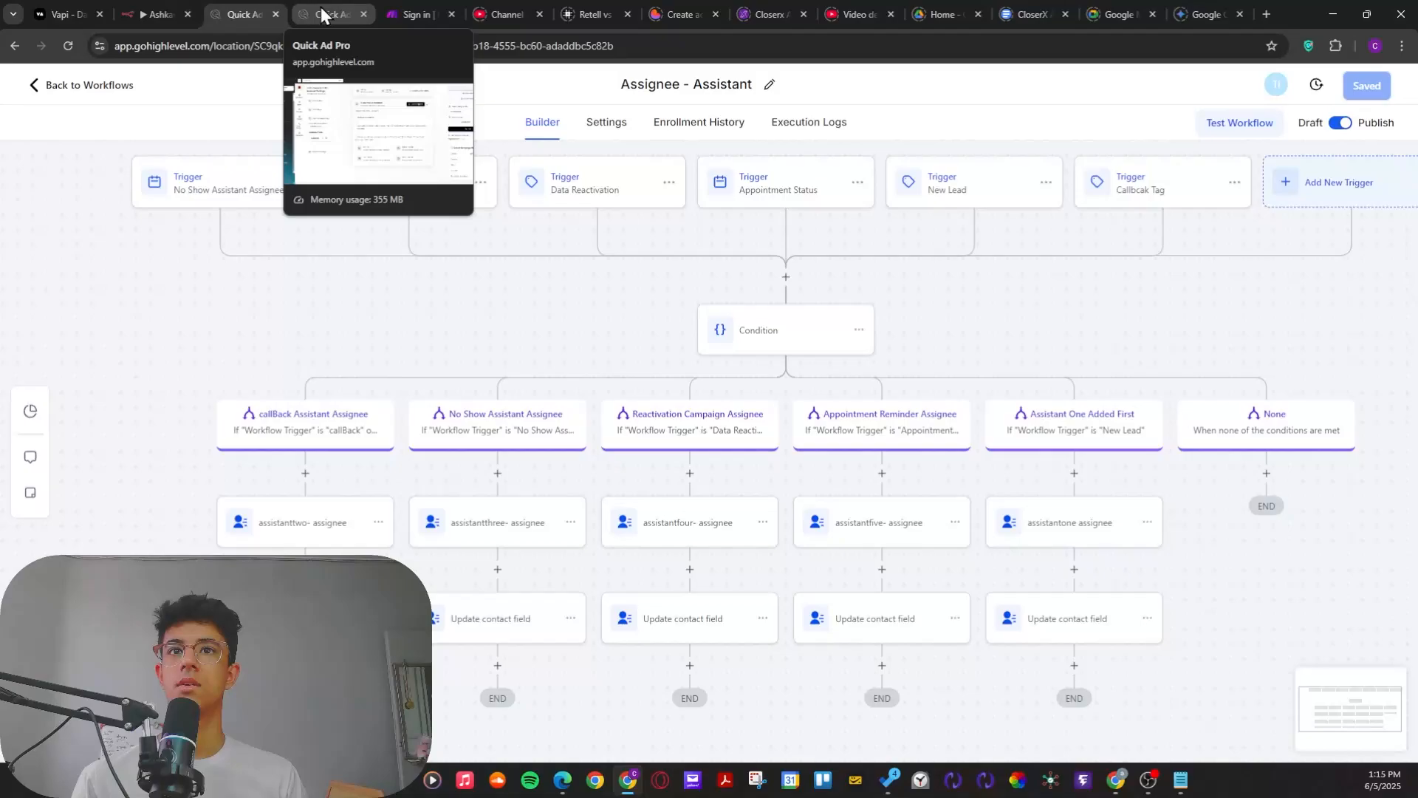
{"action": "left_click_drag", "start_coordinate": [451, 317], "coordinate": [296, 332]}
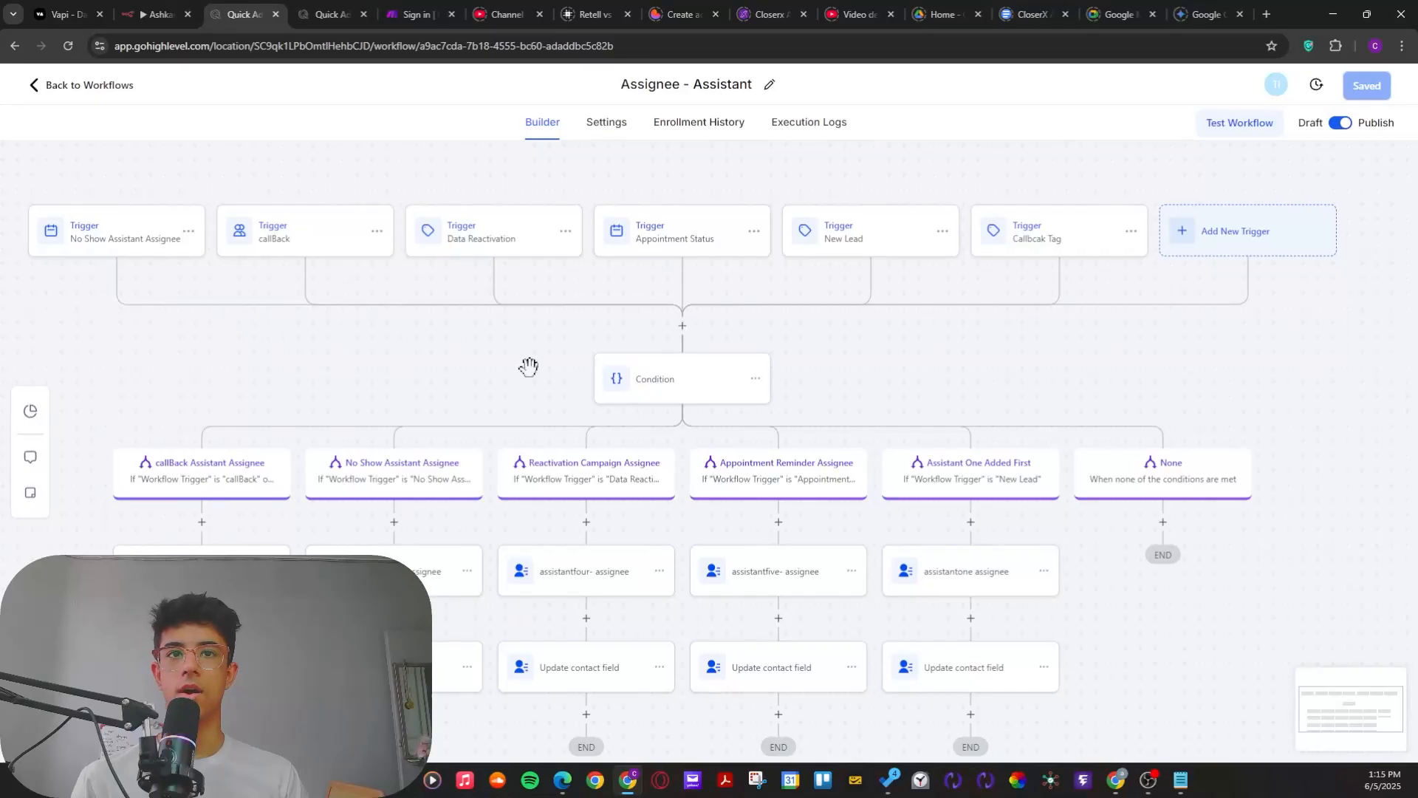
Step: Check the Assignee - Assistant workflow's enrollment history once more for a new enrollment
{"action": "left_click", "coordinate": [674, 122]}
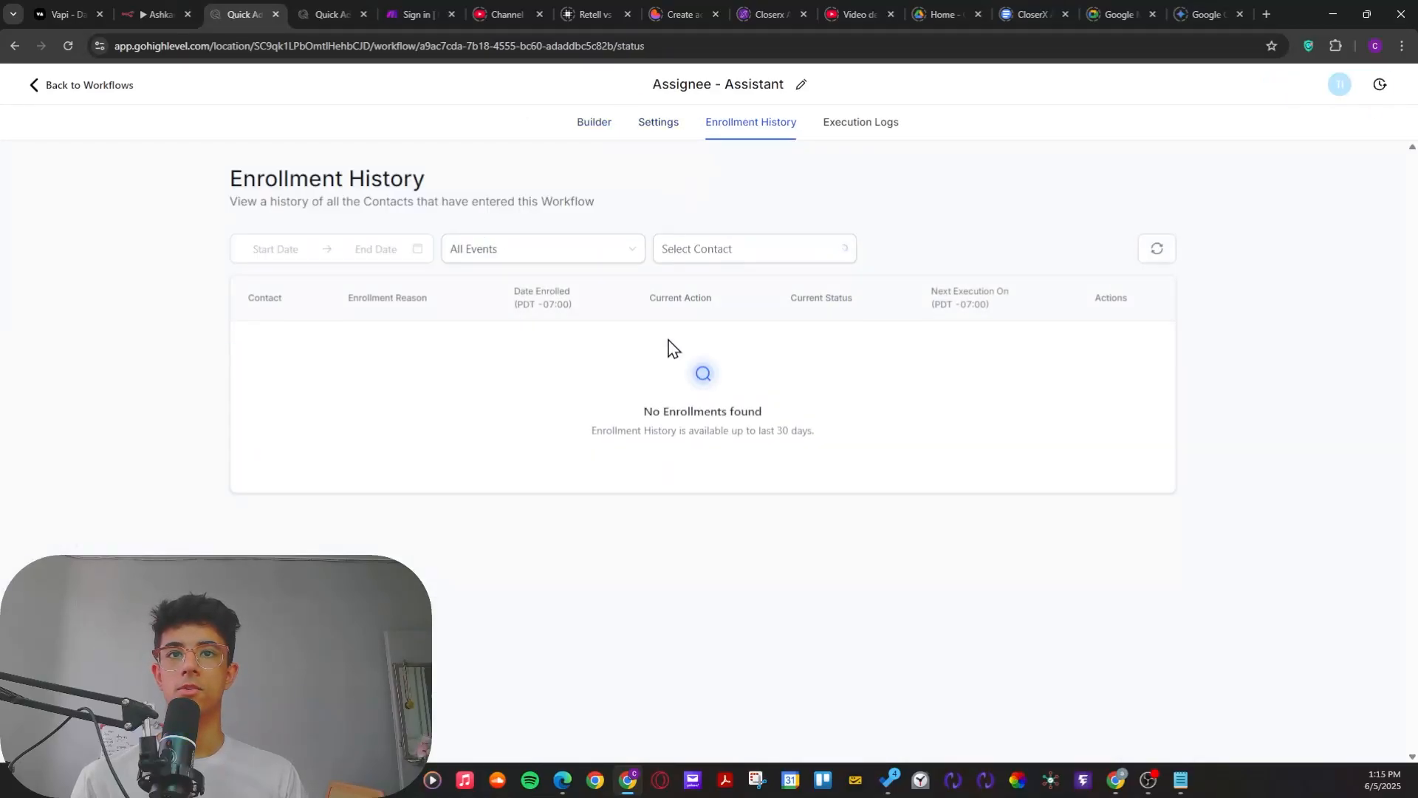
{"action": "key", "text": "alt+Tab"}
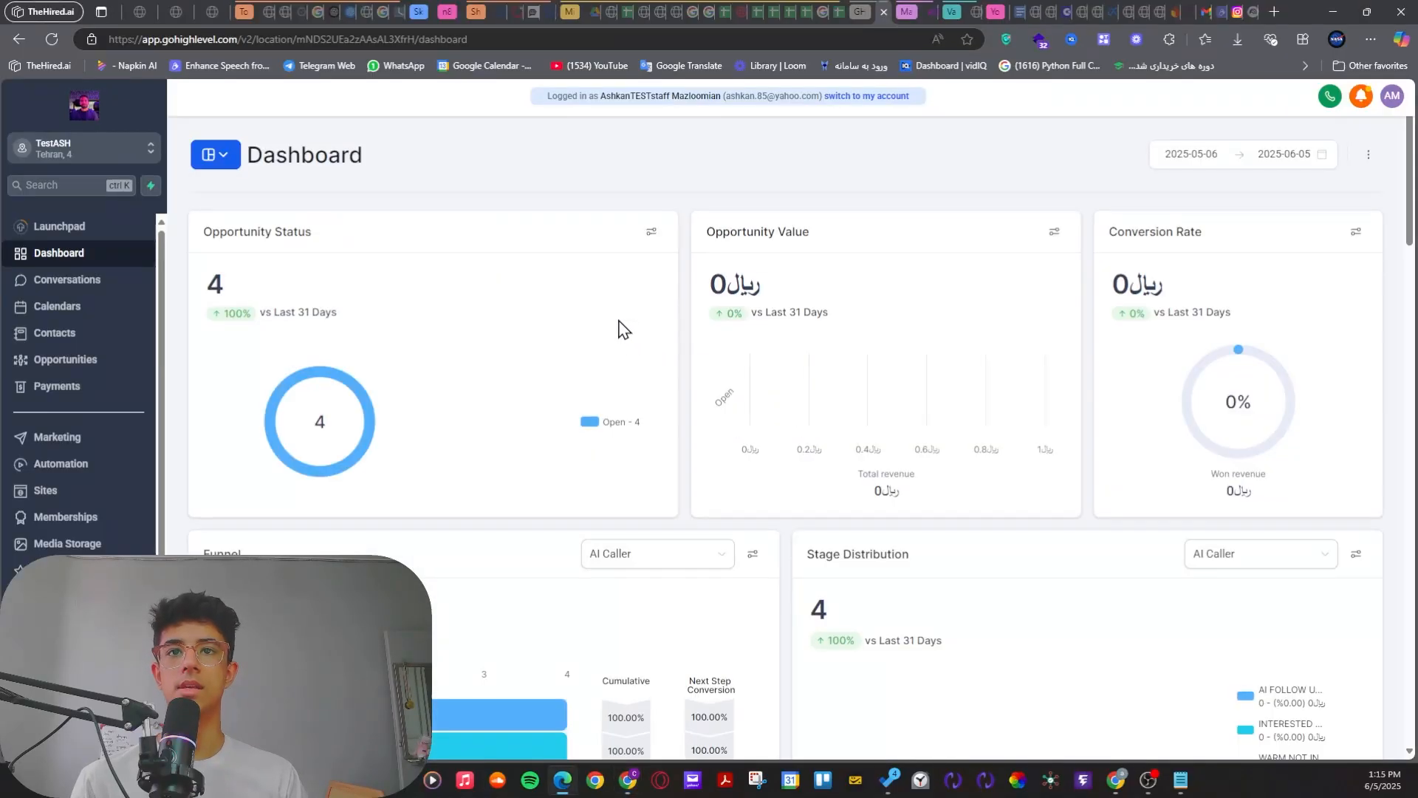
{"action": "key", "text": "alt+Tab"}
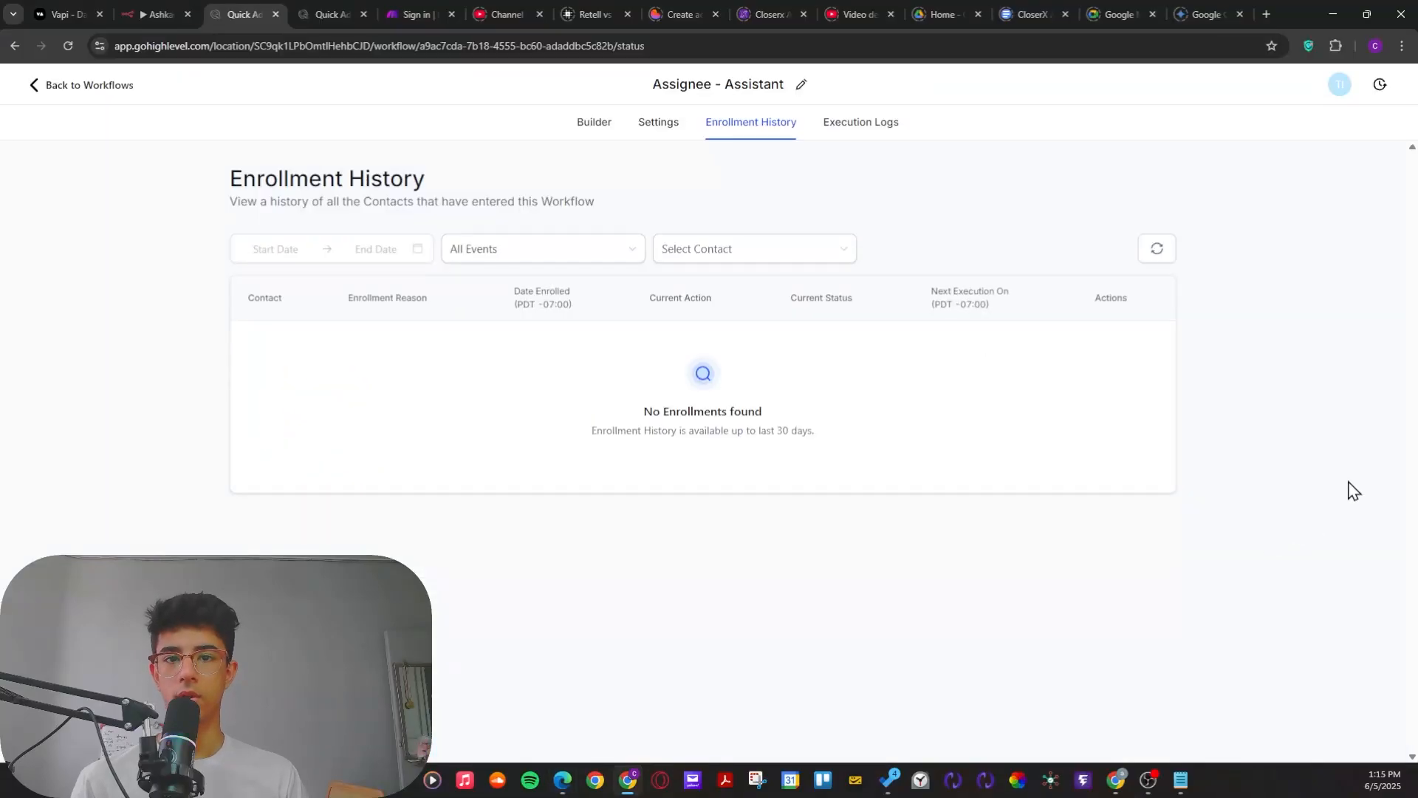
Step: Go back to the voice agent page and review the outcome tags in the latest campaign result
{"action": "left_click", "coordinate": [329, 13]}
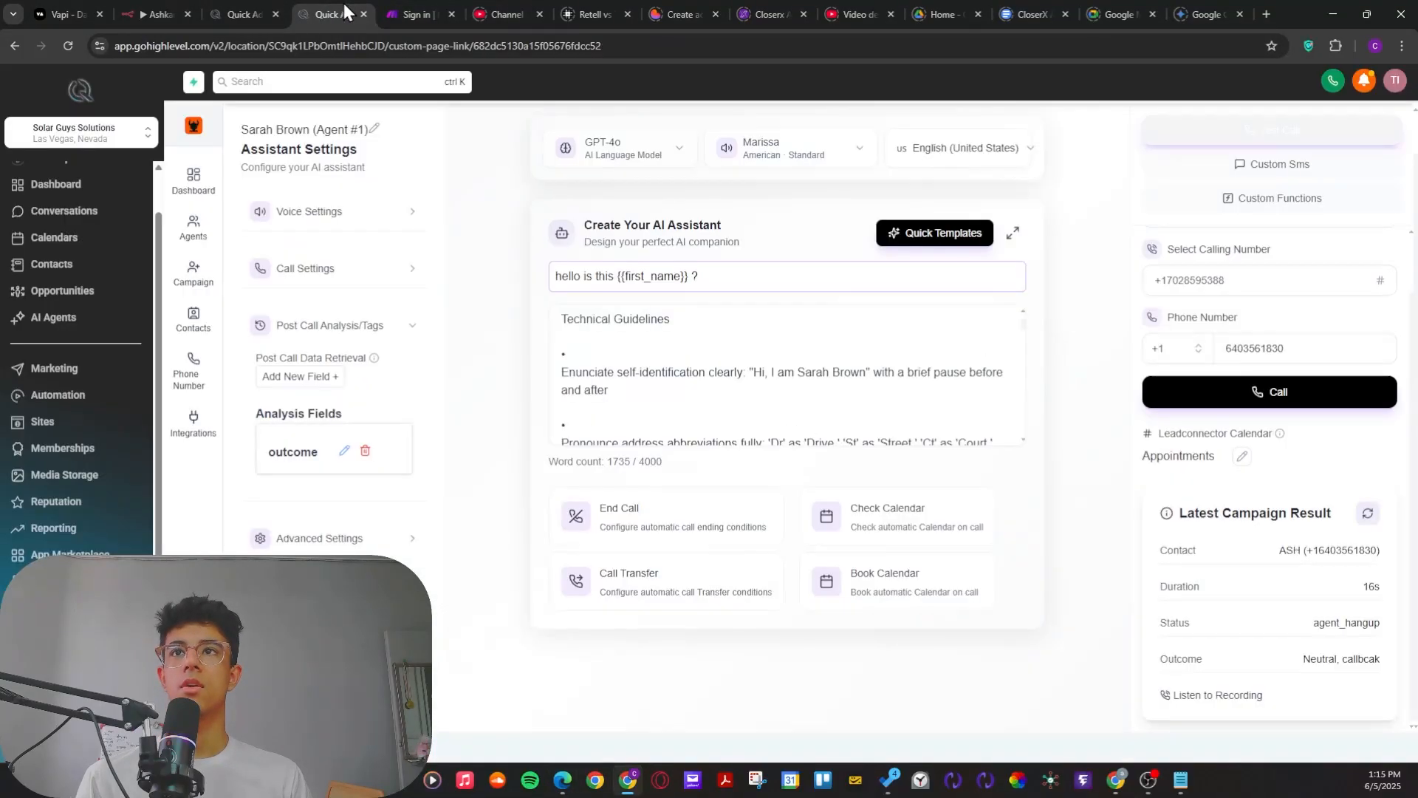
{"action": "left_click_drag", "start_coordinate": [1161, 653], "coordinate": [1389, 662]}
{"action": "left_click", "coordinate": [1365, 715]}
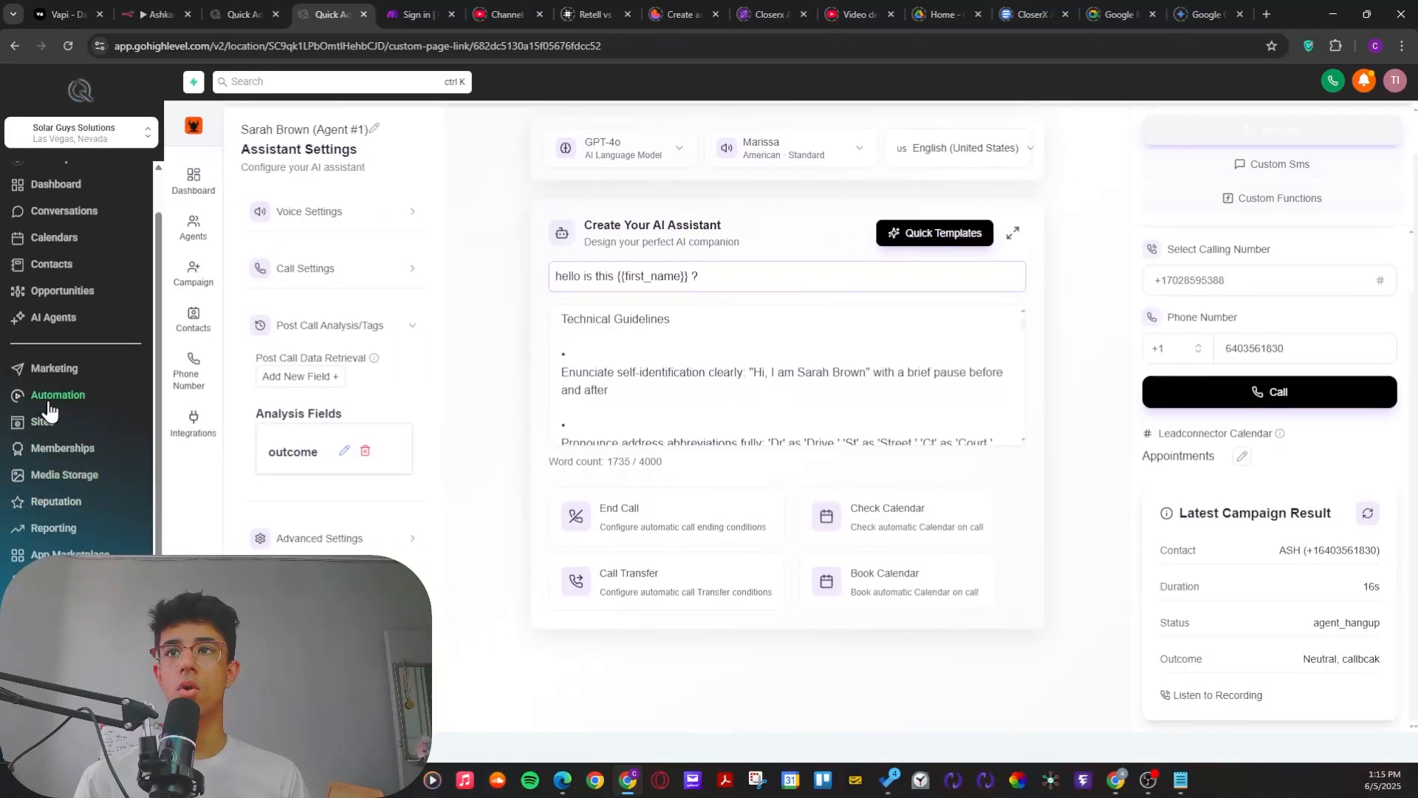
{"action": "mouse_move", "coordinate": [201, 334]}
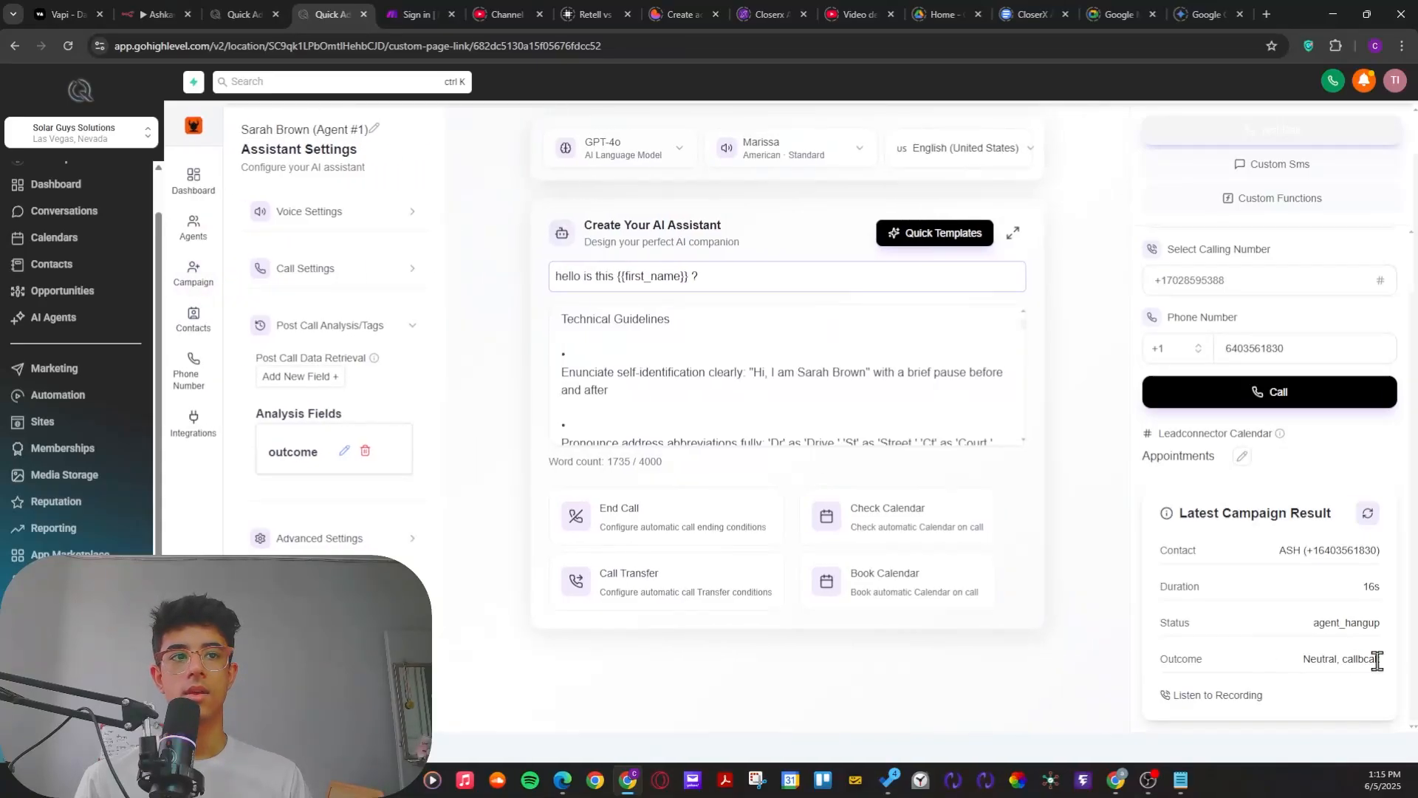
{"action": "left_click_drag", "start_coordinate": [1378, 662], "coordinate": [1314, 662]}
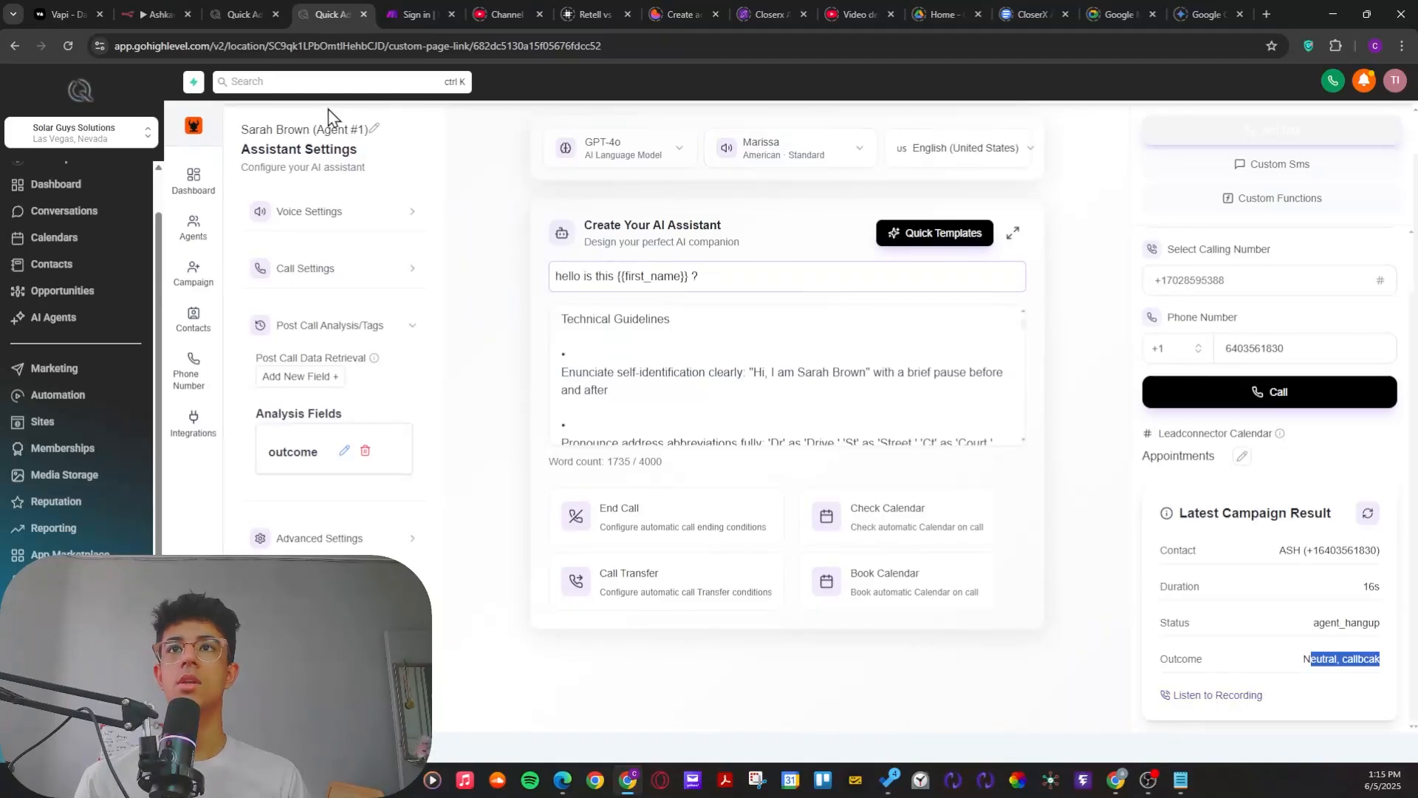
Step: Leave the Assignee - Assistant workflow and look through the workflows in the Voice Ai folder
{"action": "left_click", "coordinate": [231, 12]}
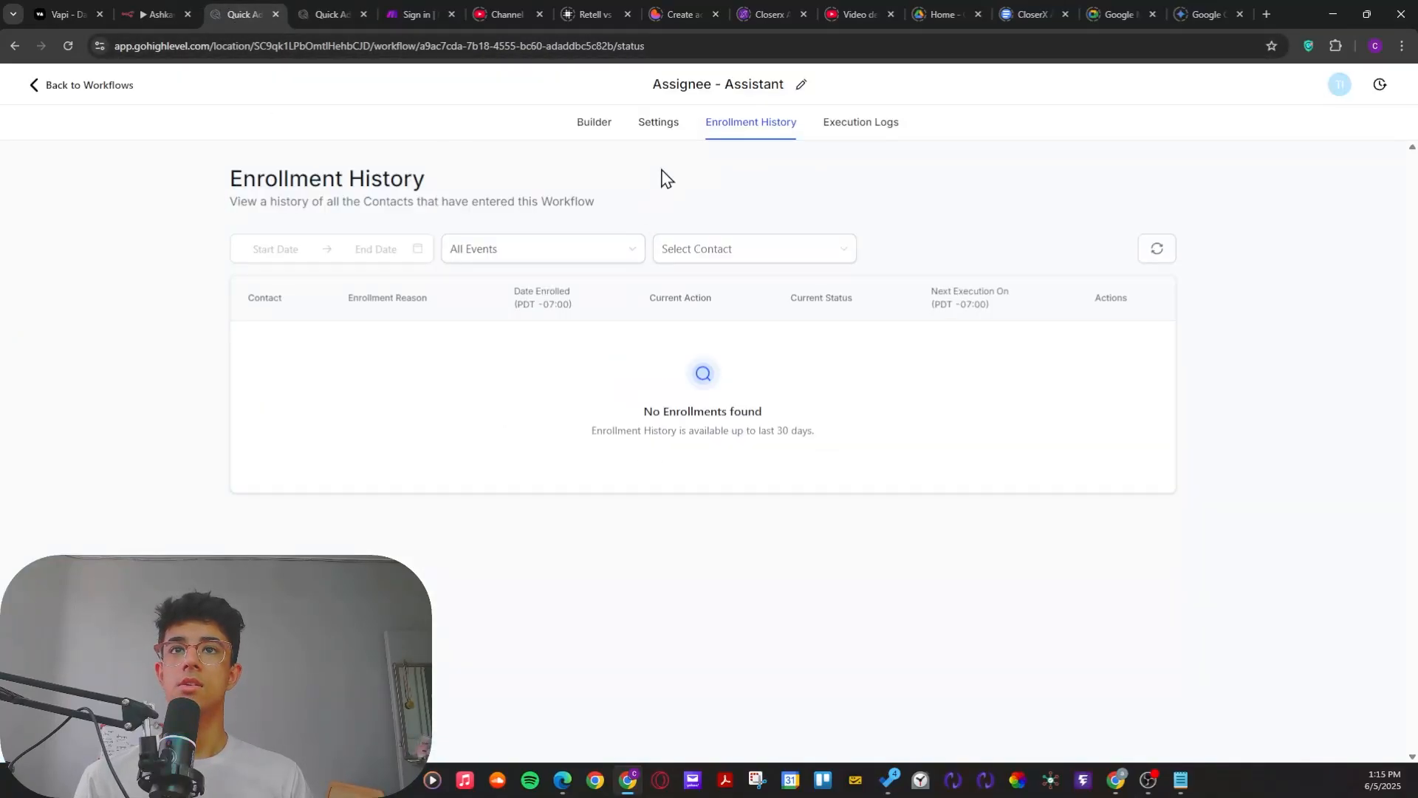
{"action": "left_click", "coordinate": [78, 89]}
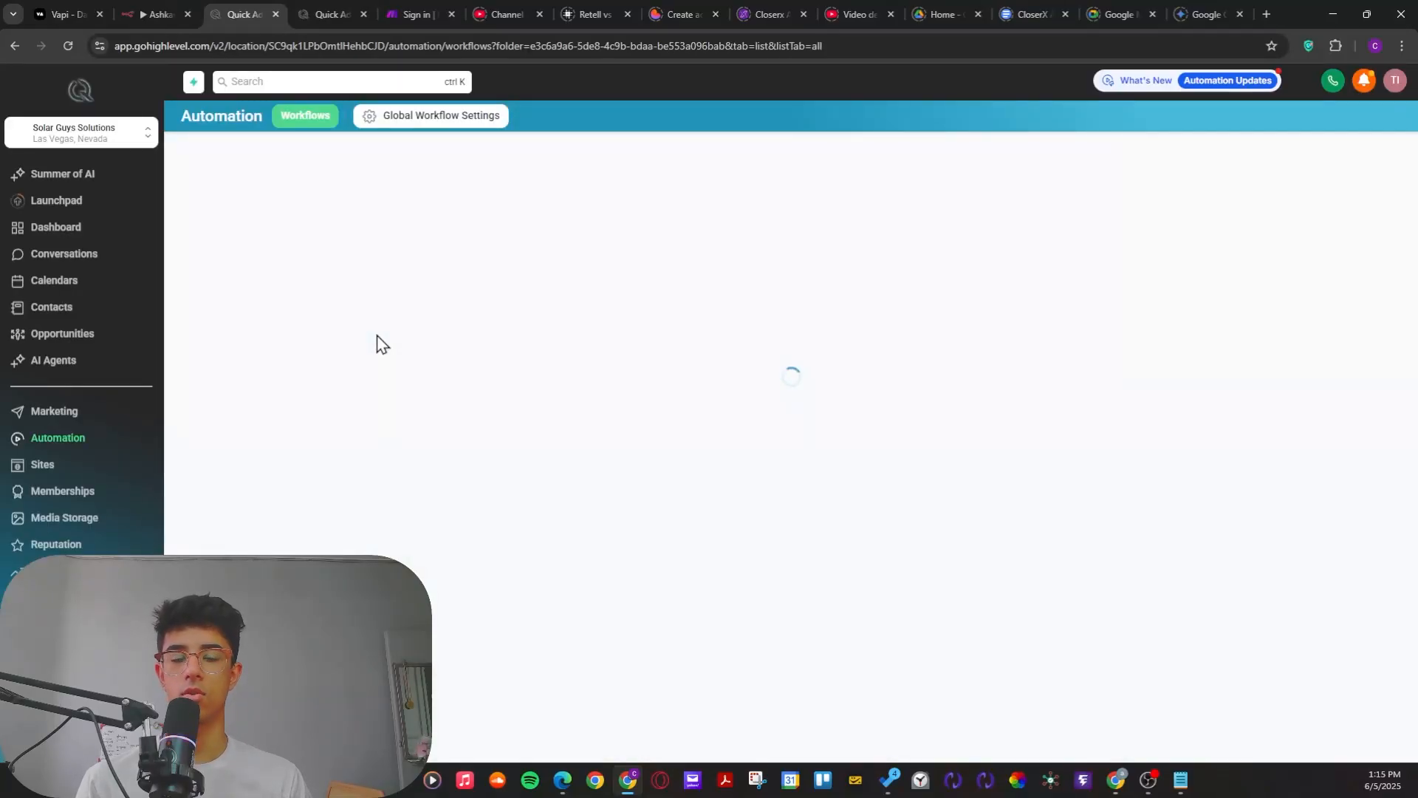
{"action": "scroll", "coordinate": [440, 485], "scroll_direction": "down", "scroll_amount": 2}
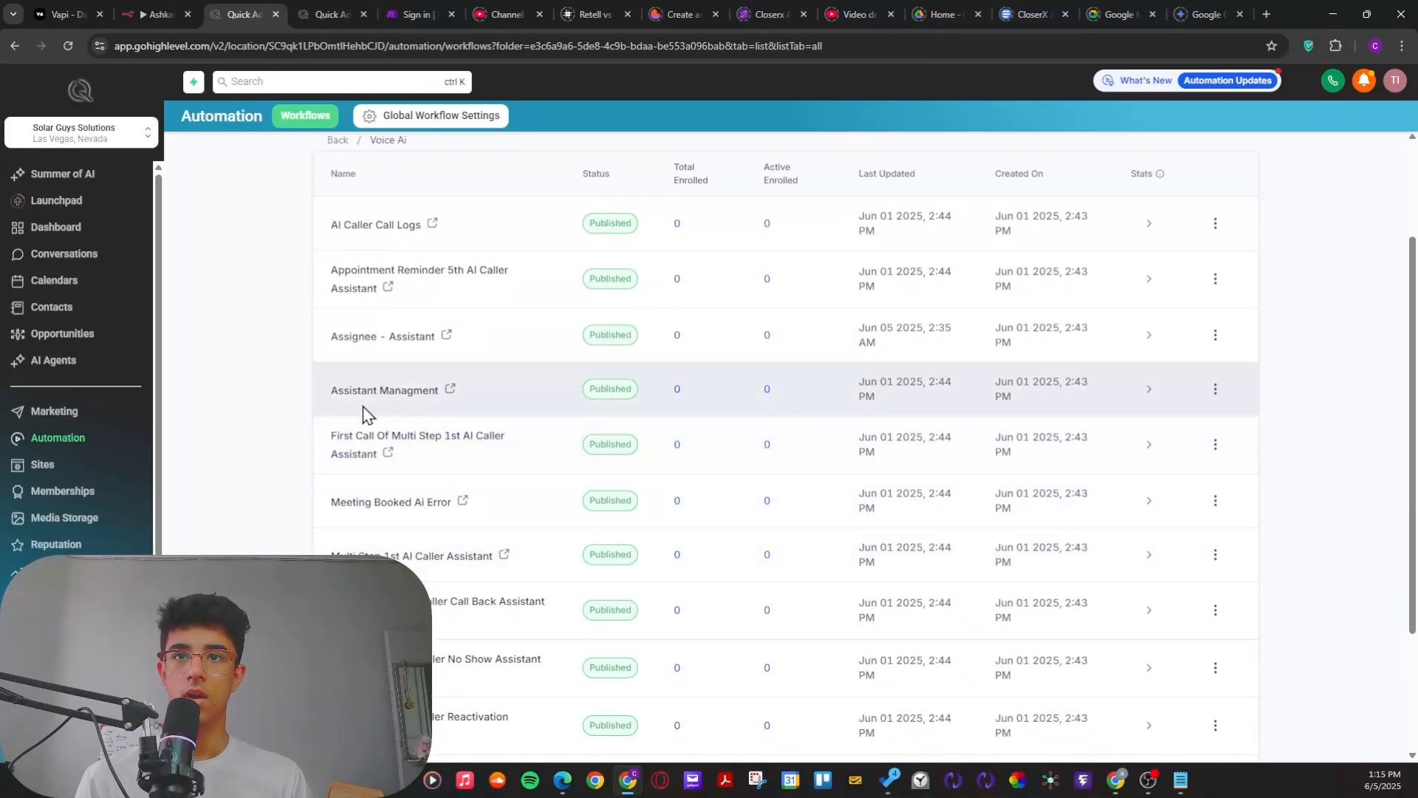
{"action": "scroll", "coordinate": [453, 327], "scroll_direction": "down", "scroll_amount": 1}
{"action": "scroll", "coordinate": [453, 325], "scroll_direction": "down", "scroll_amount": 2}
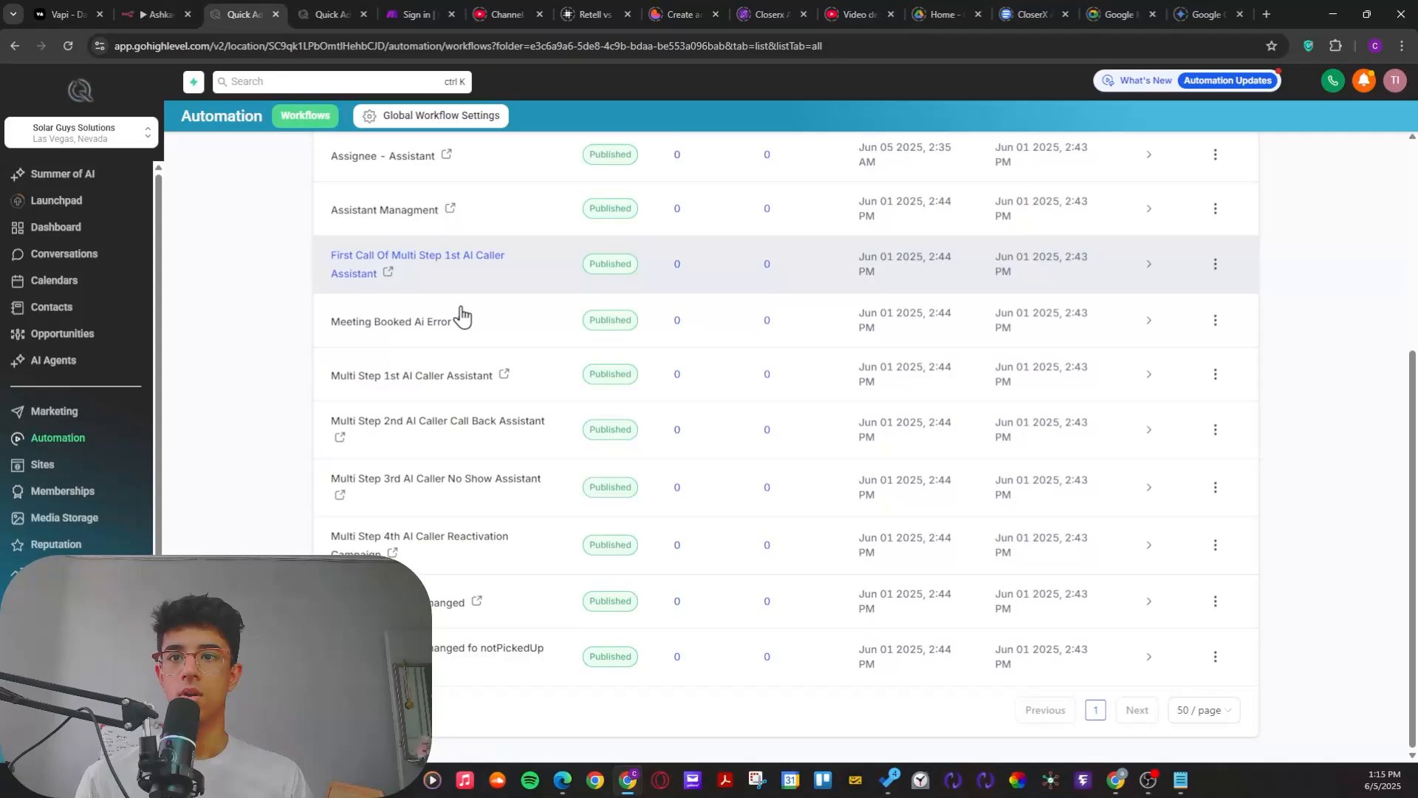
{"action": "left_click_drag", "start_coordinate": [311, 399], "coordinate": [575, 415]}
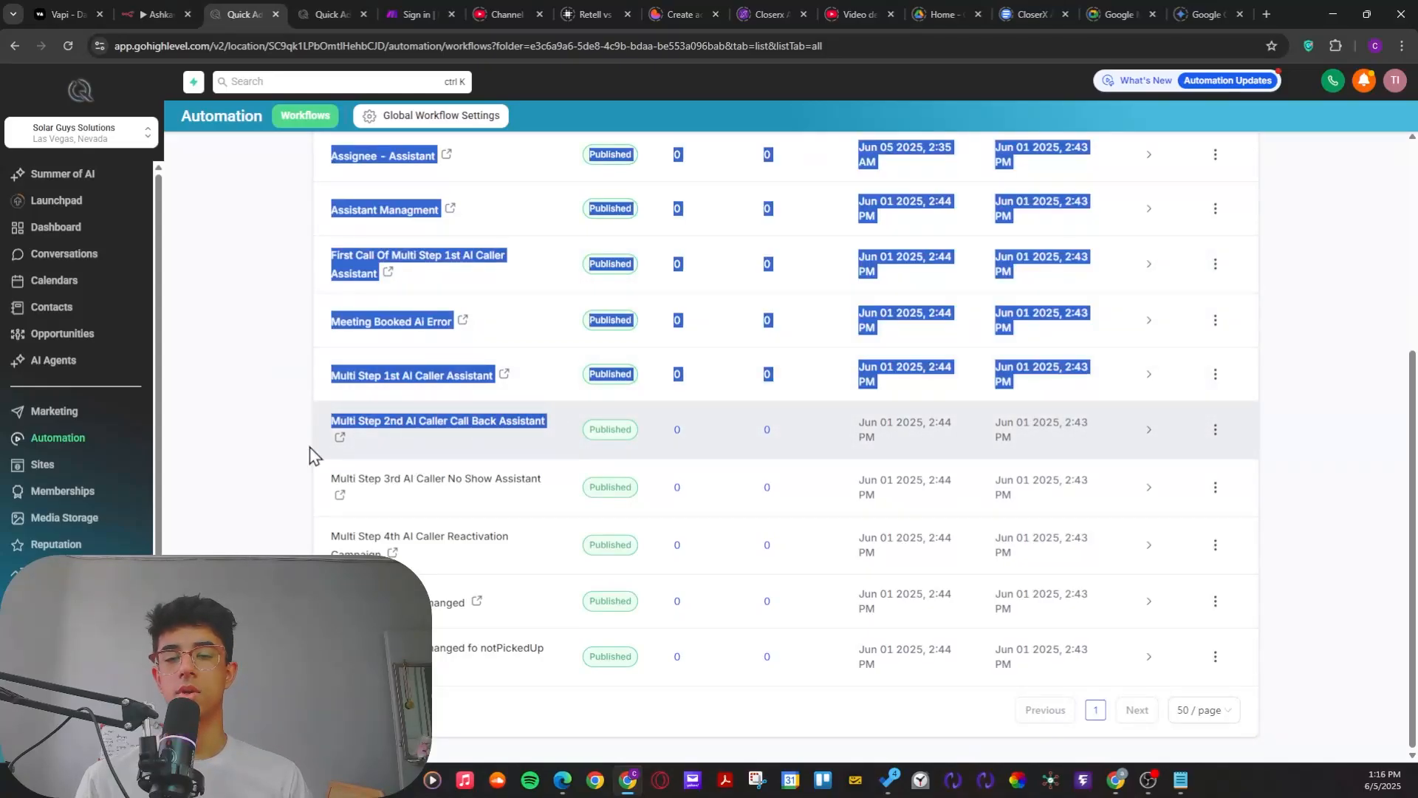
{"action": "left_click", "coordinate": [309, 426]}
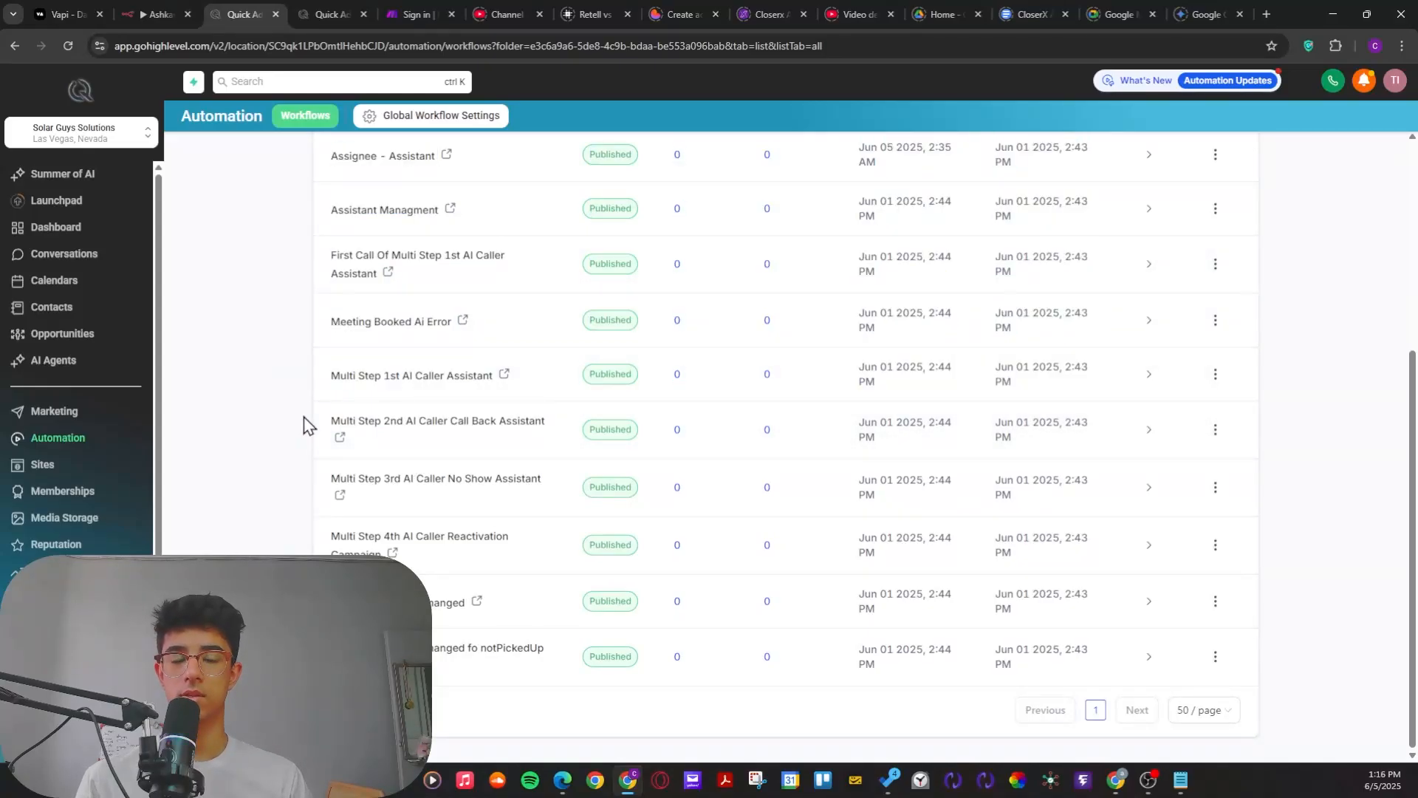
{"action": "scroll", "coordinate": [304, 424], "scroll_direction": "up", "scroll_amount": 4}
{"action": "scroll", "coordinate": [309, 421], "scroll_direction": "up", "scroll_amount": 1}
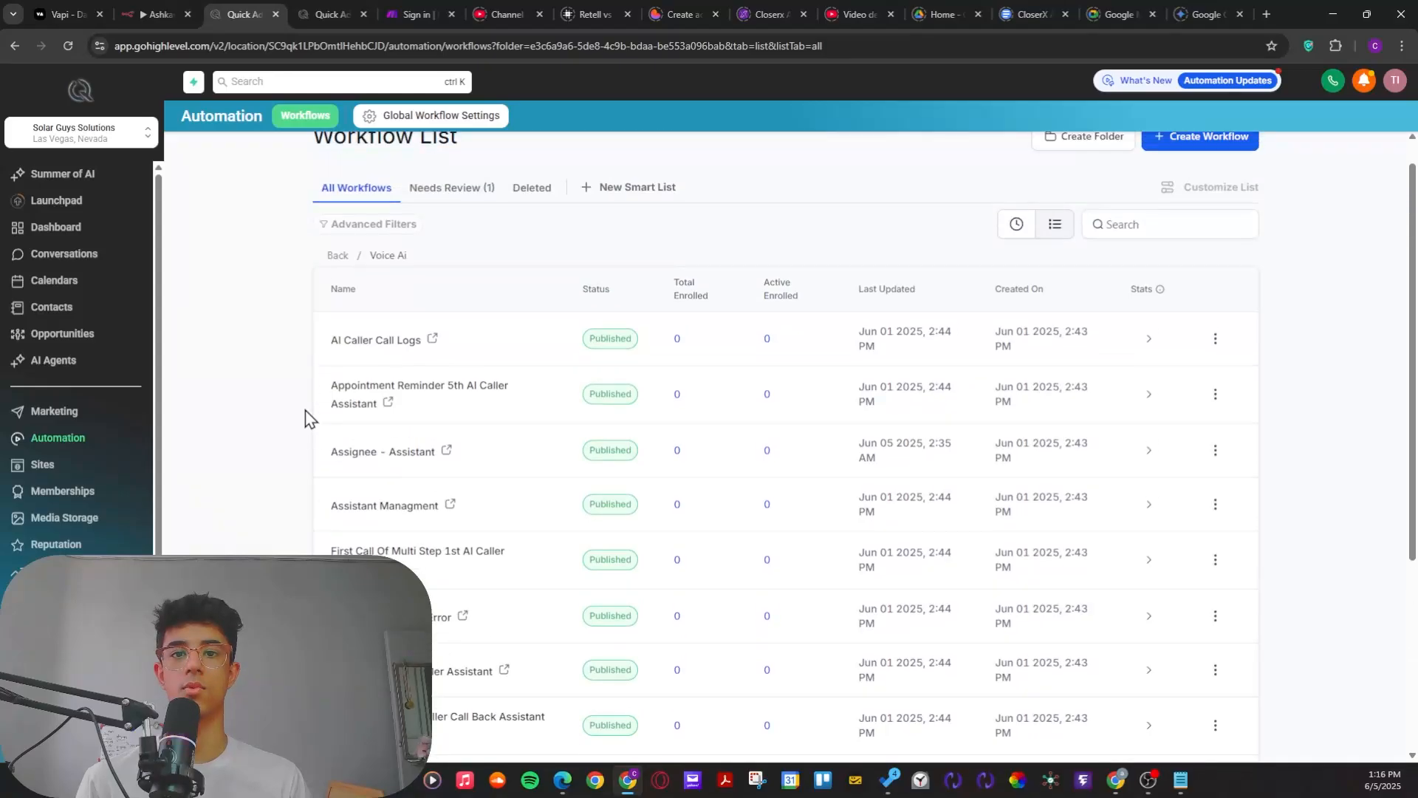
{"action": "scroll", "coordinate": [308, 406], "scroll_direction": "down", "scroll_amount": 2}
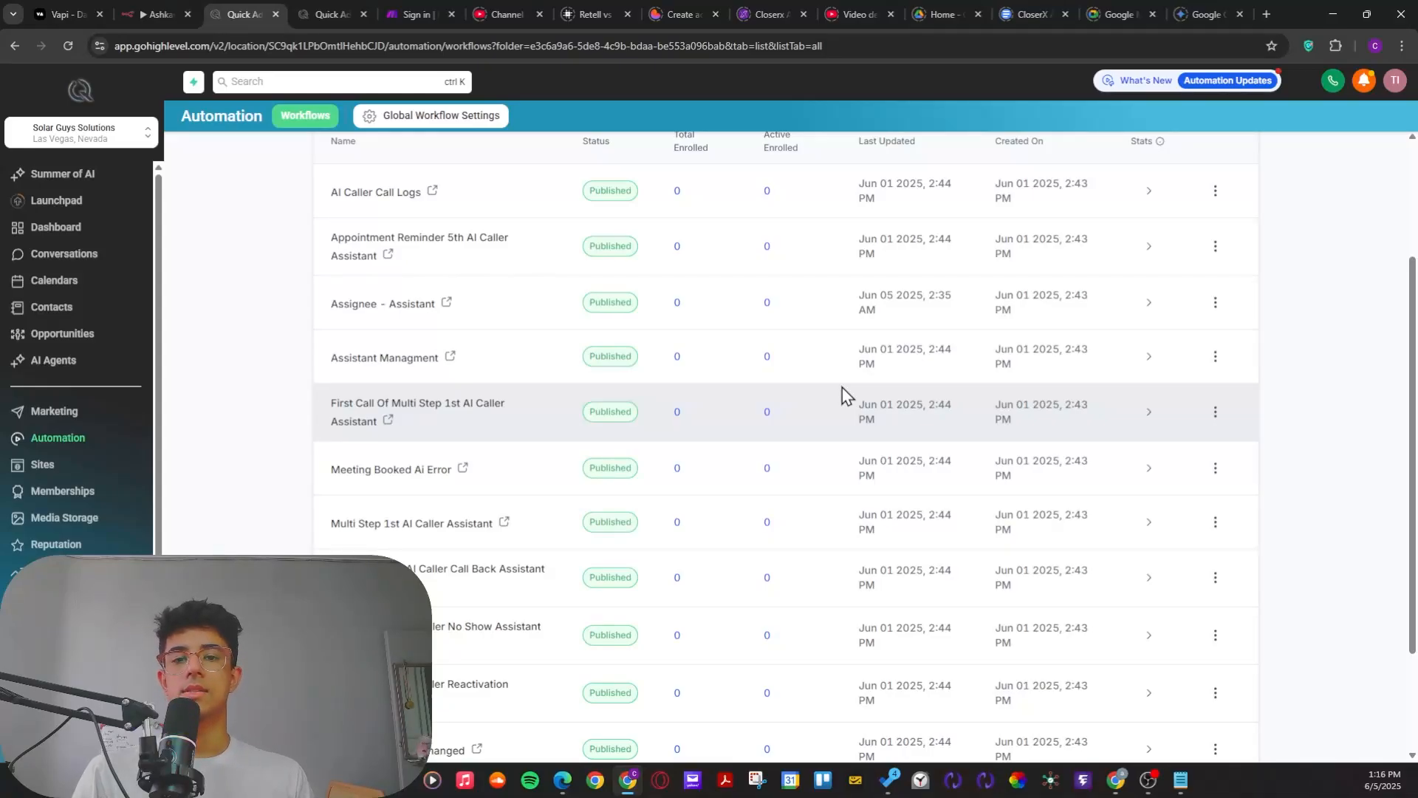
{"action": "scroll", "coordinate": [1020, 443], "scroll_direction": "up", "scroll_amount": 3}
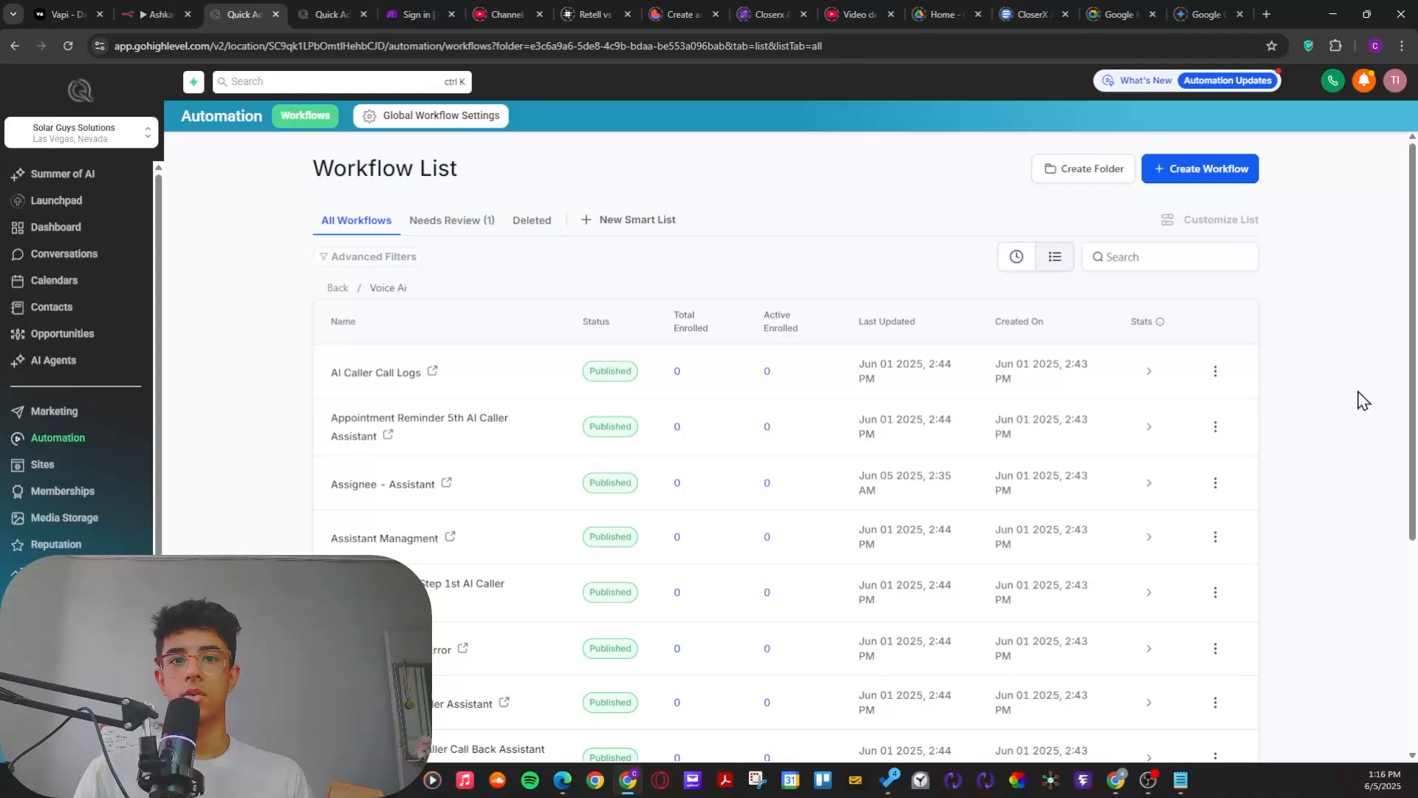